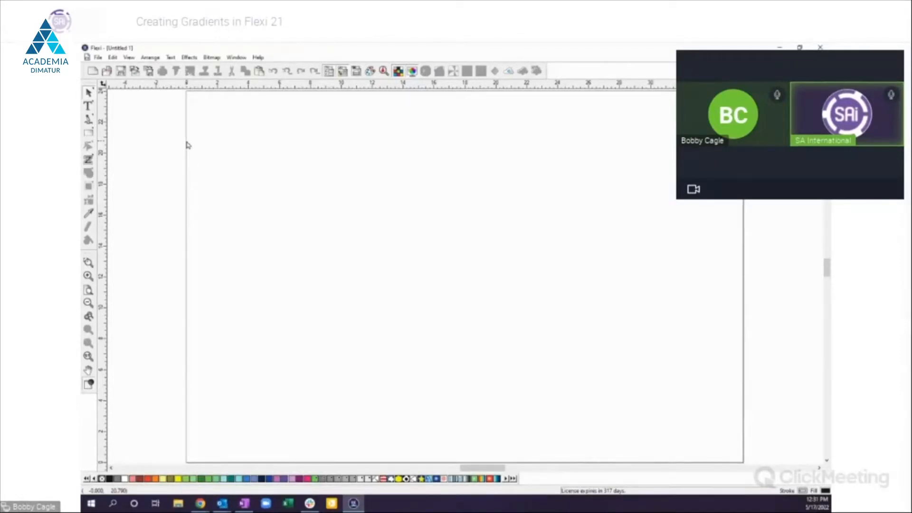
# Step: Draw a solid black rectangle about 14 in wide and 8 in tall in the upper part of the page and select it
pyautogui.hotkey('alt', 'Tab')
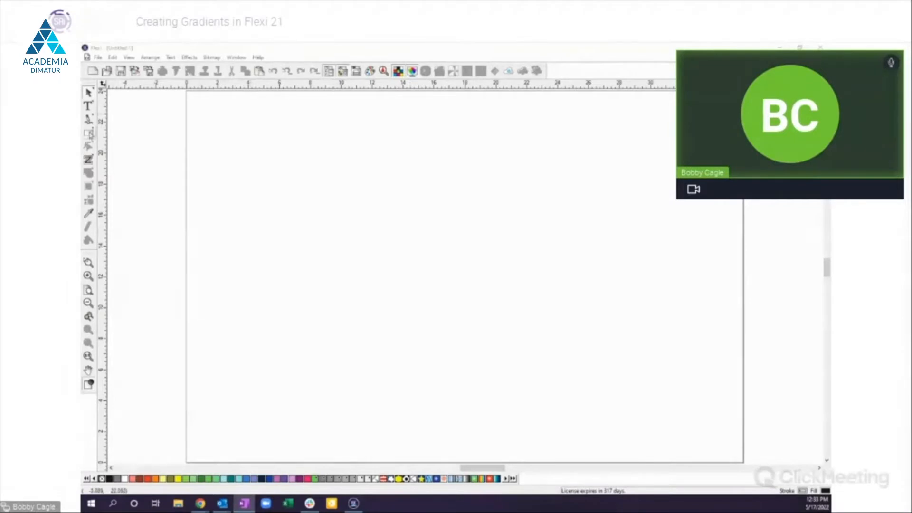
pyautogui.click(89, 133)
pyautogui.moveTo(252, 145); pyautogui.dragTo(467, 270)
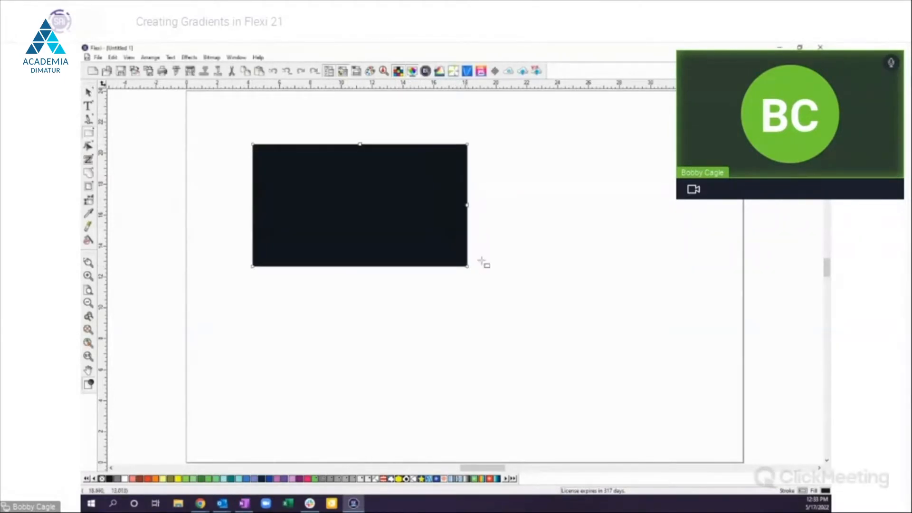
pyautogui.click(89, 93)
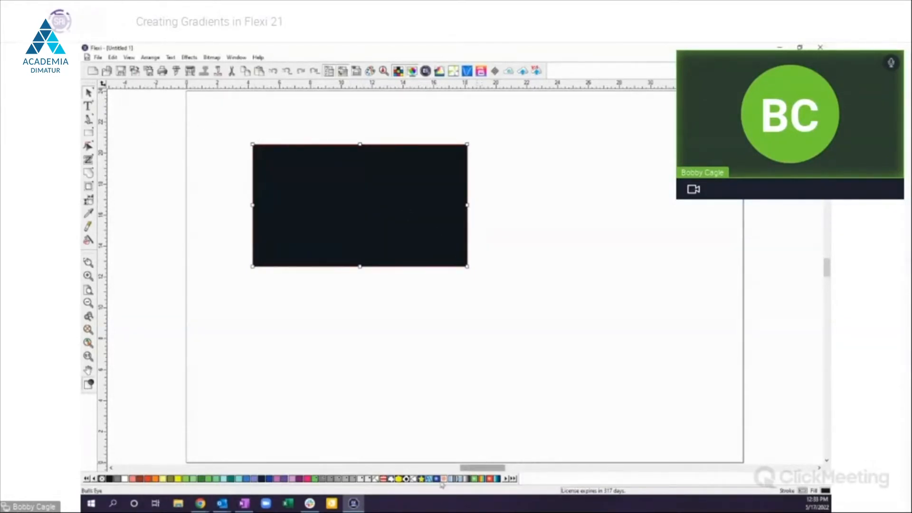
# Step: Try preset gradient fills on the rectangle: Under Water, Red Lit, Gray Fade, Crome Wheel, Crome Rail, Blue Lit and Green Lit, ending with Rainbow
pyautogui.click(497, 479)
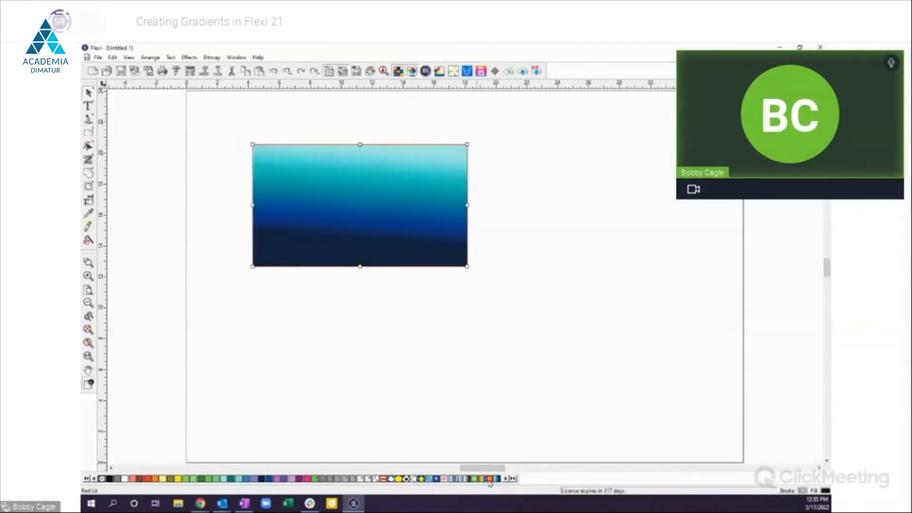
pyautogui.click(489, 479)
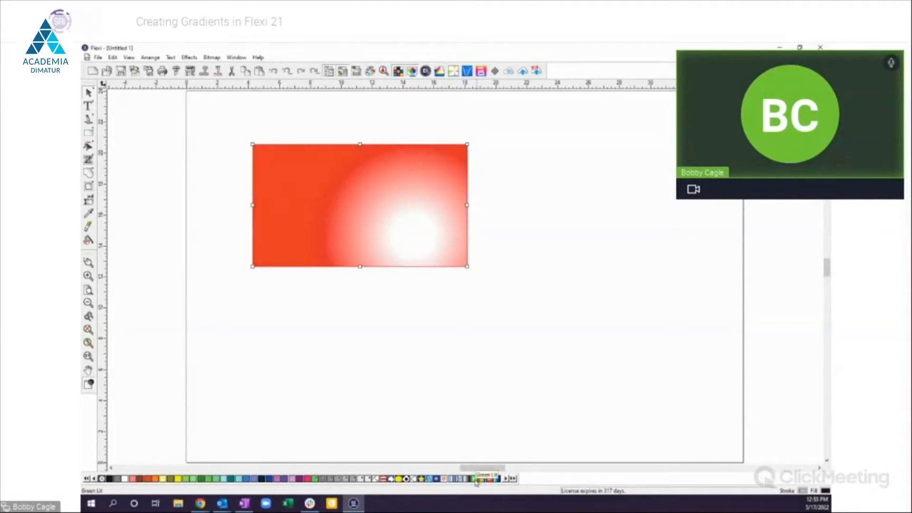
pyautogui.click(482, 478)
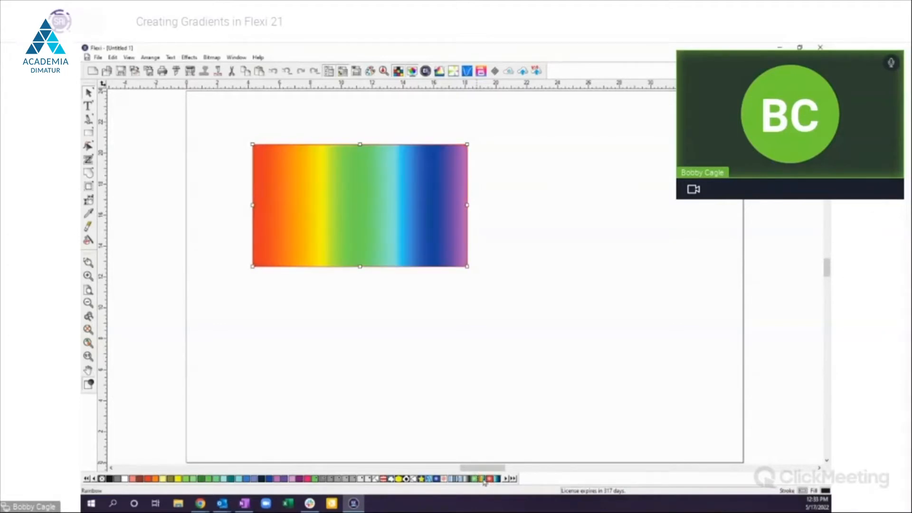
pyautogui.click(467, 479)
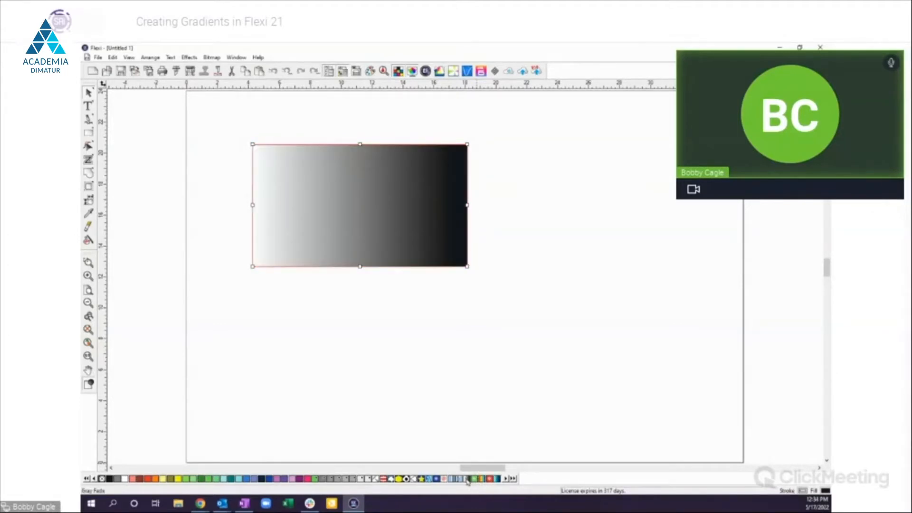
pyautogui.click(460, 479)
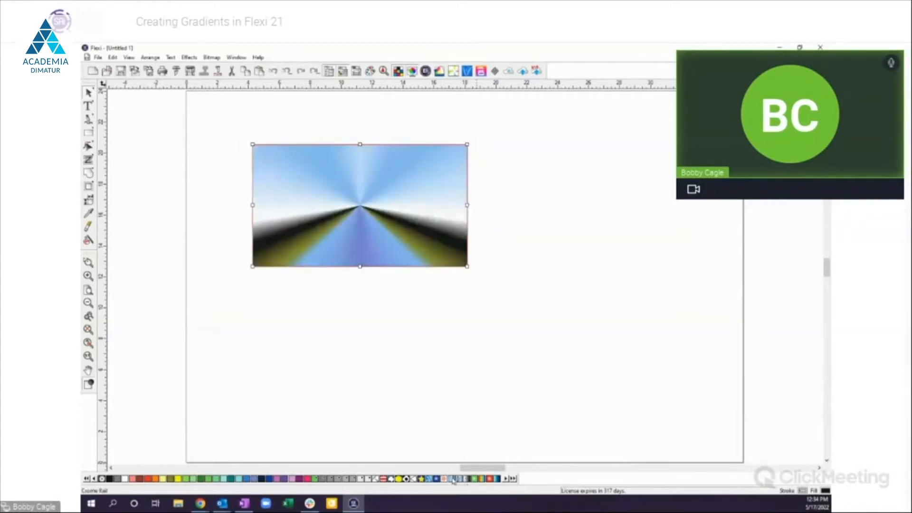
pyautogui.click(452, 479)
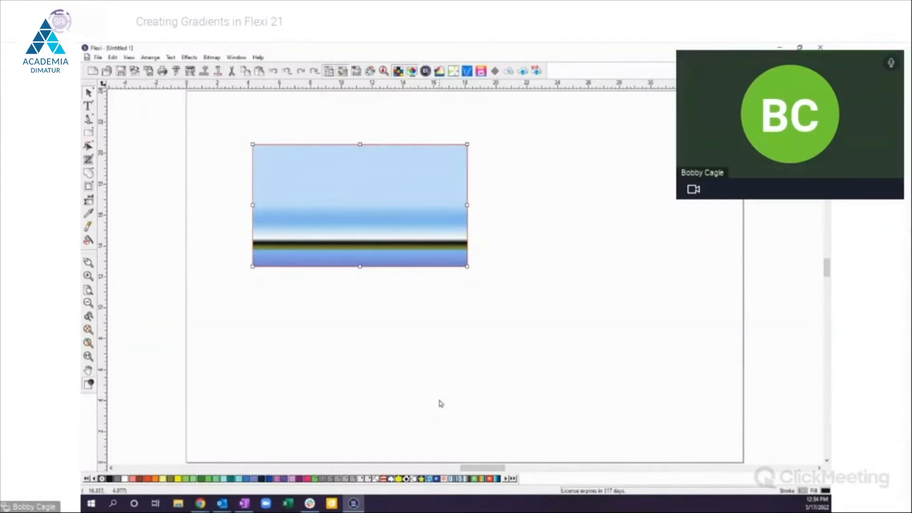
pyautogui.click(435, 479)
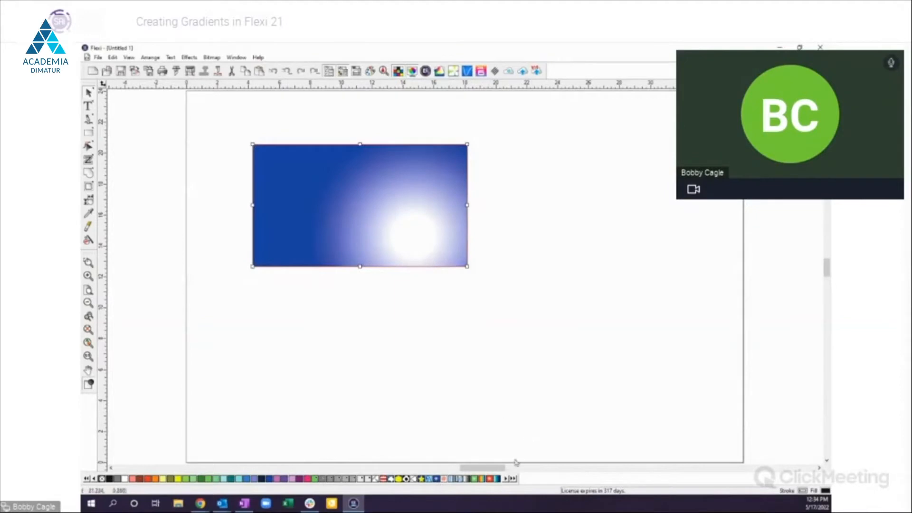
pyautogui.click(474, 479)
pyautogui.click(476, 479)
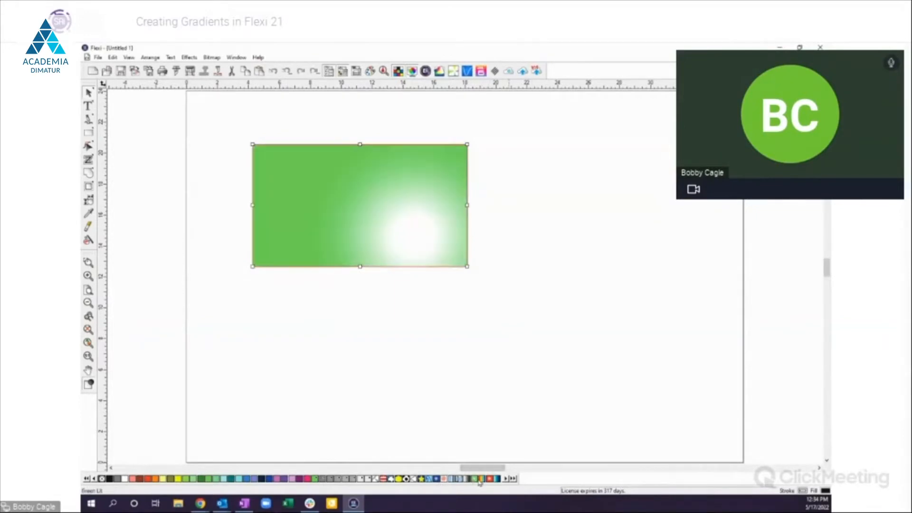
pyautogui.click(481, 479)
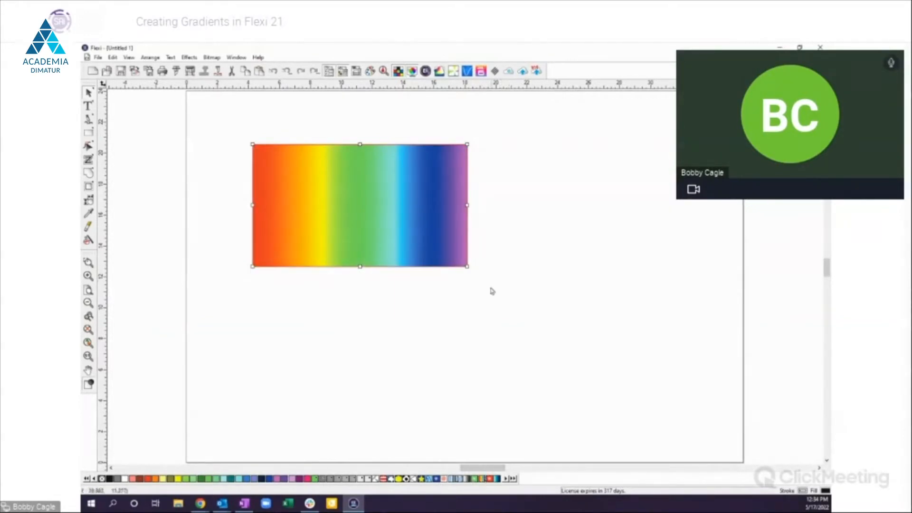
# Step: Reposition the rectangle, enlarge it proportionally to about 17.3 by 9.9 in, and reset its fill to solid black
pyautogui.moveTo(414, 225); pyautogui.dragTo(380, 236)
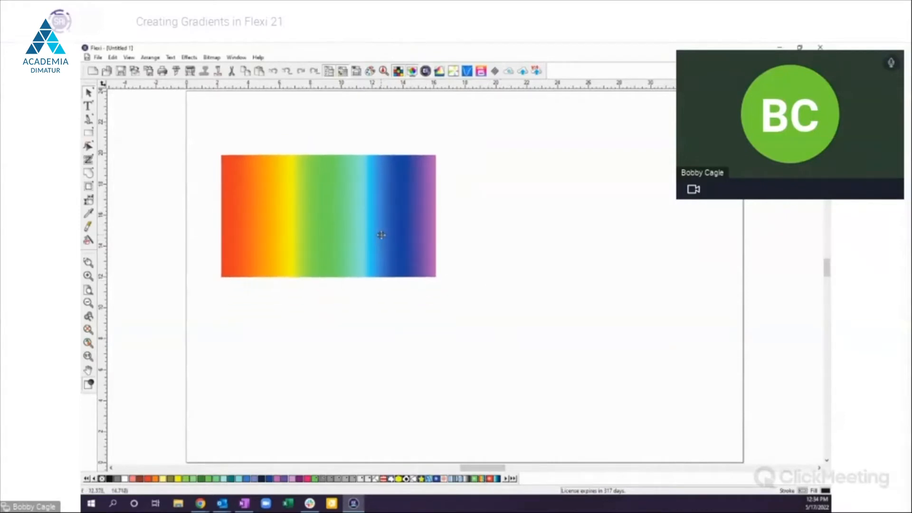
pyautogui.moveTo(439, 281); pyautogui.dragTo(488, 308)
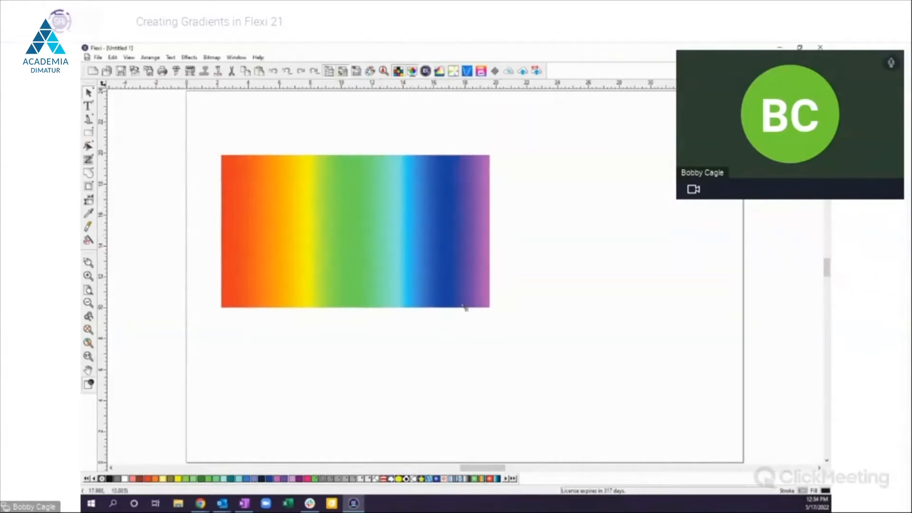
pyautogui.moveTo(456, 279); pyautogui.dragTo(451, 295)
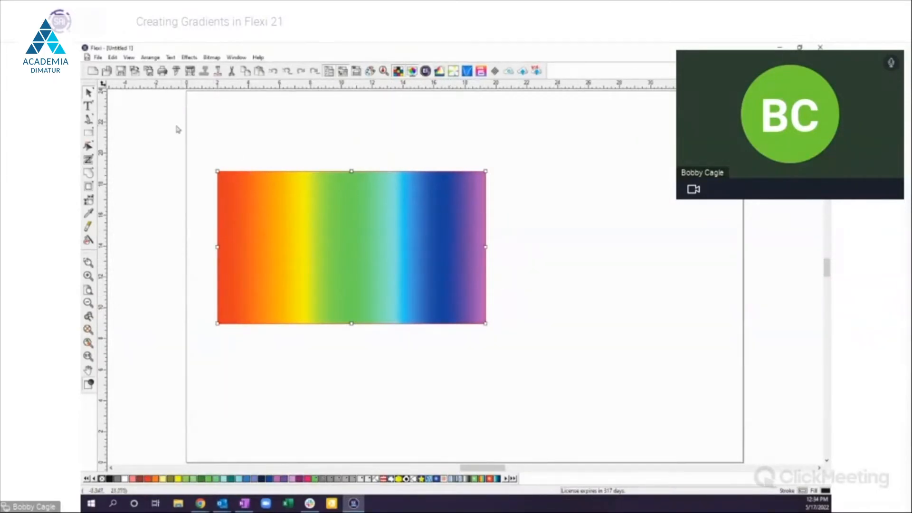
pyautogui.click(109, 479)
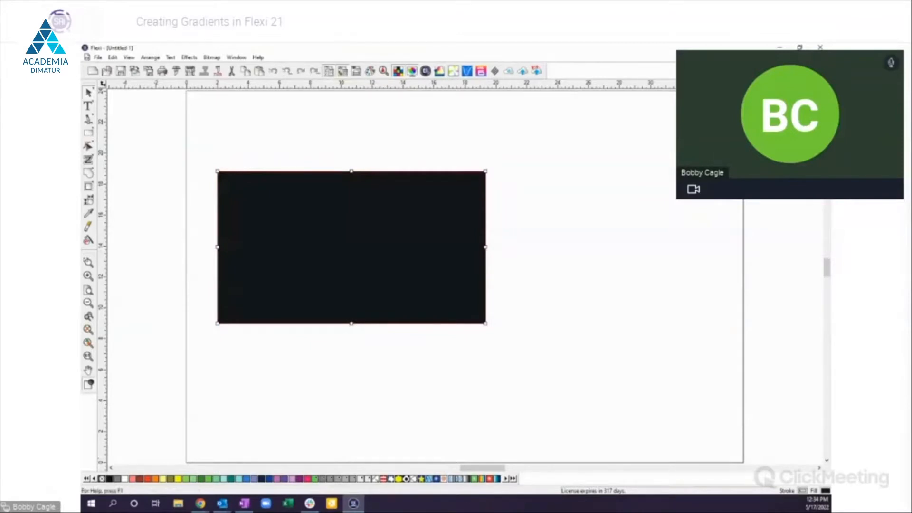
# Step: Place the Fill/Stroke Editor and DesignCentral one above the other beside the rectangle so they do not cover it
pyautogui.moveTo(741, 90)
pyautogui.mouseDown()
pyautogui.moveTo(669, 243)
pyautogui.moveTo(614, 108)
pyautogui.mouseUp()
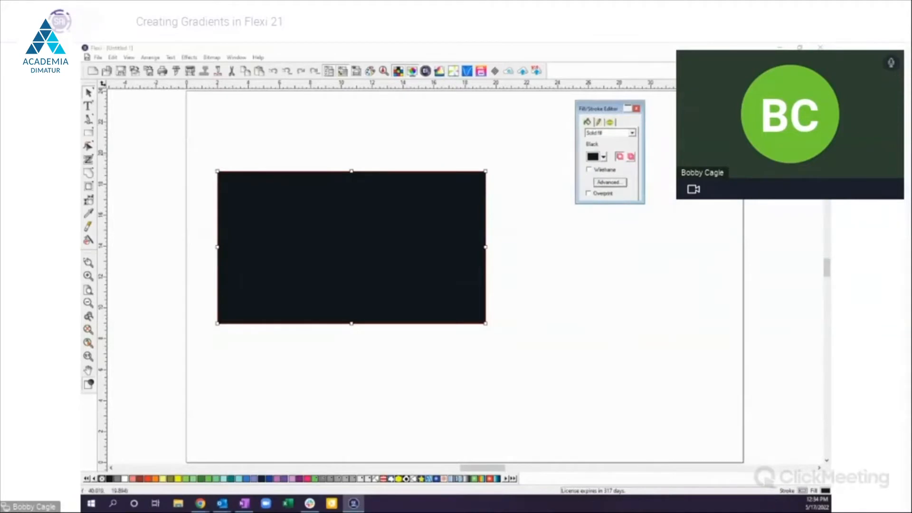
pyautogui.moveTo(768, 84)
pyautogui.mouseDown()
pyautogui.moveTo(761, 142)
pyautogui.moveTo(681, 256)
pyautogui.moveTo(696, 269)
pyautogui.moveTo(745, 278)
pyautogui.moveTo(656, 273)
pyautogui.mouseUp()
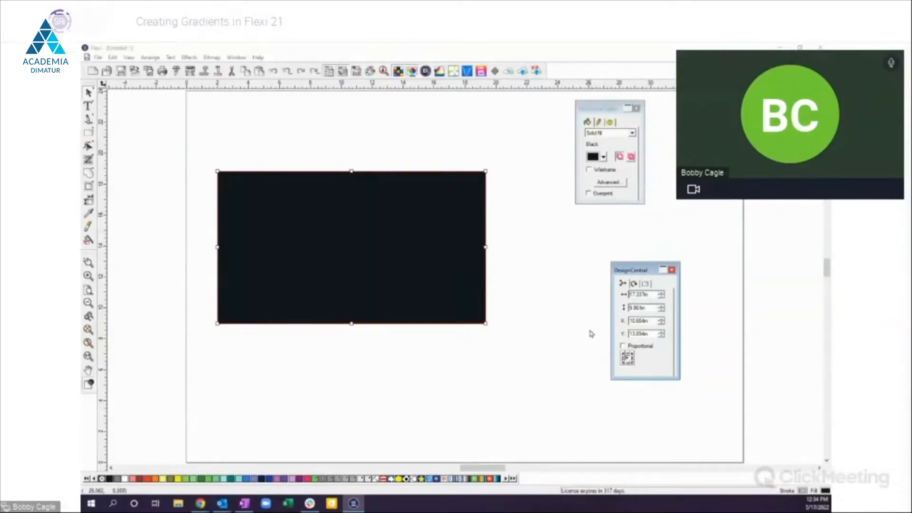
pyautogui.moveTo(649, 272); pyautogui.dragTo(665, 285)
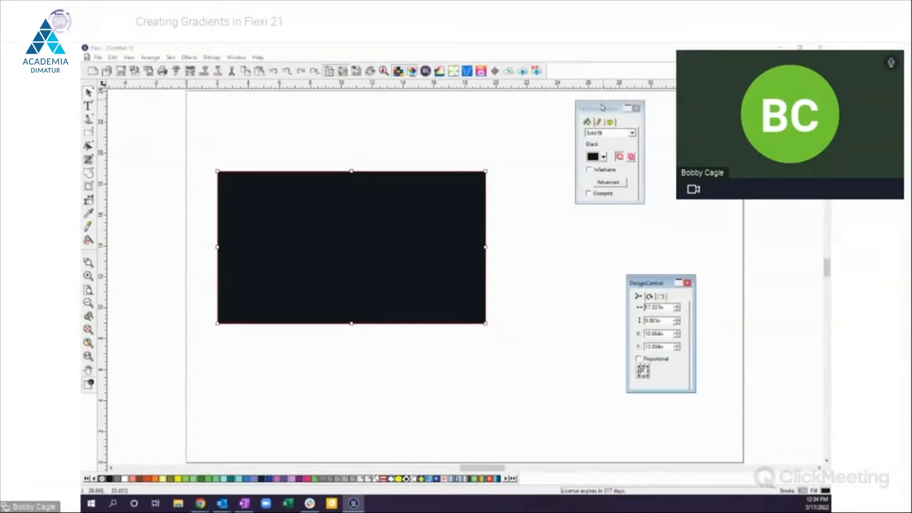
pyautogui.moveTo(604, 108); pyautogui.dragTo(656, 116)
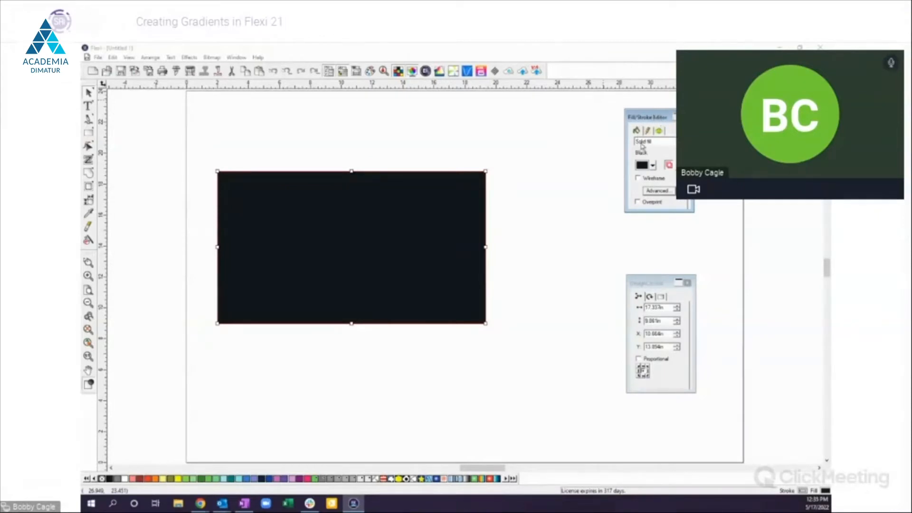
# Step: Change the rectangle's solid fill to a gradient fill using the Rainbow preset
pyautogui.click(653, 141)
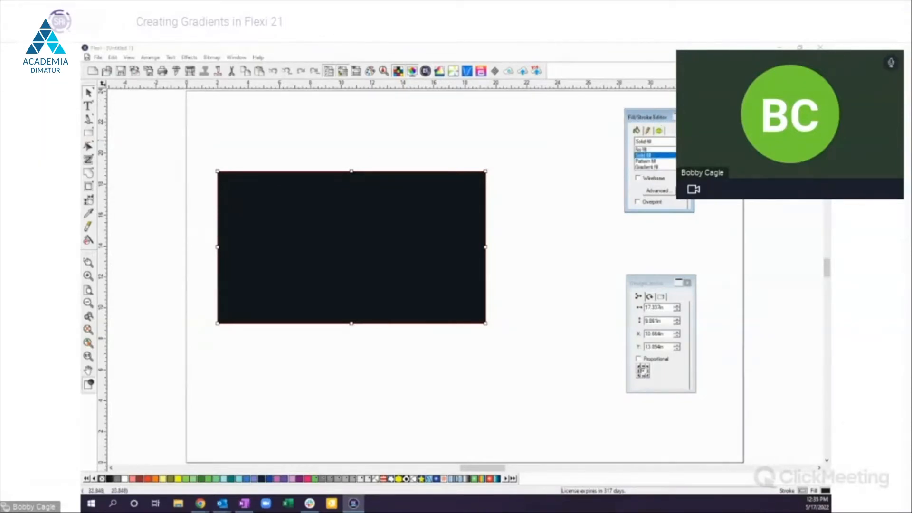
pyautogui.click(649, 168)
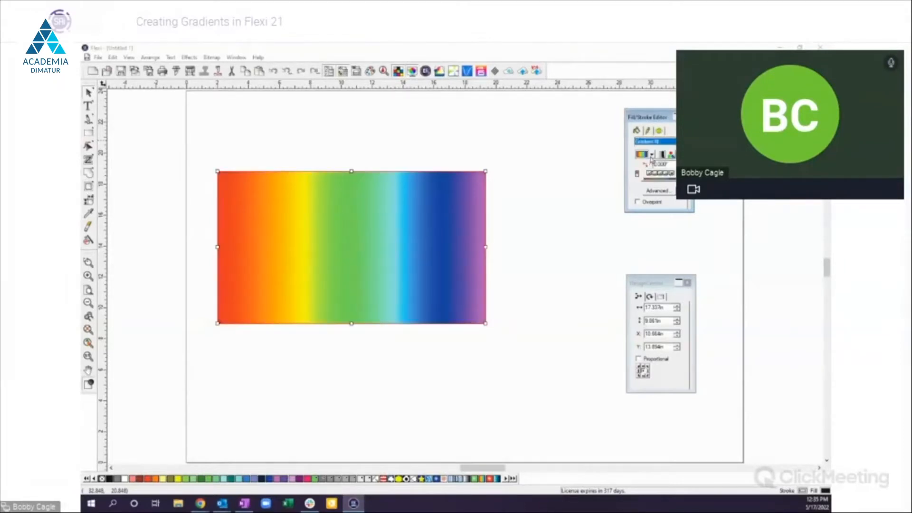
pyautogui.click(651, 155)
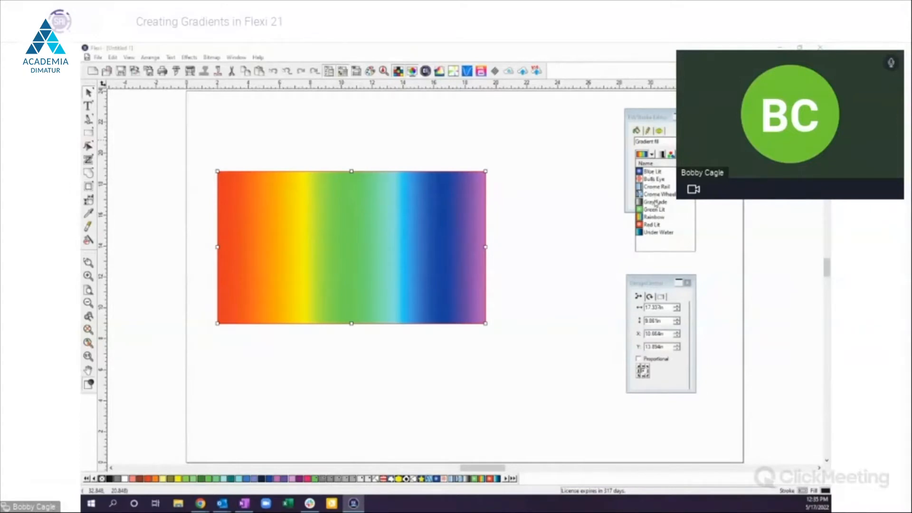
pyautogui.click(653, 217)
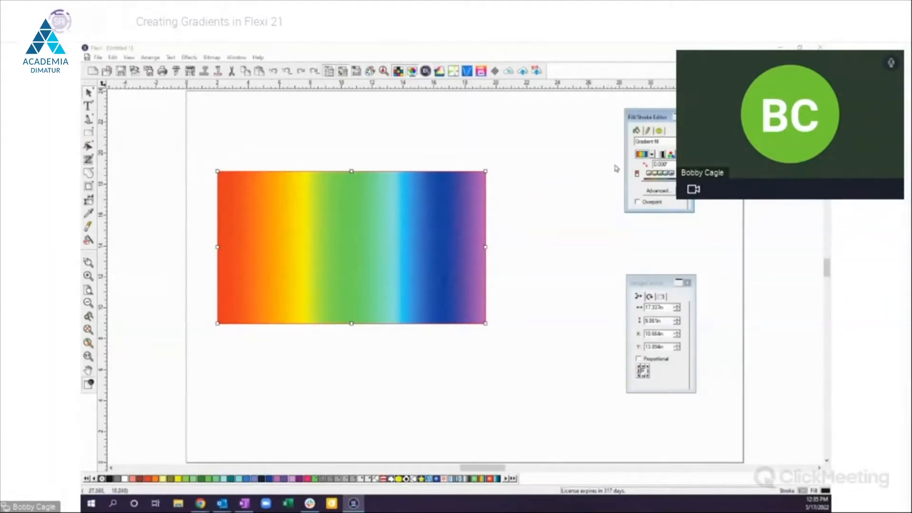
# Step: Try the Blue Lit gradient preset on the rectangle and switch back to Rainbow
pyautogui.click(652, 157)
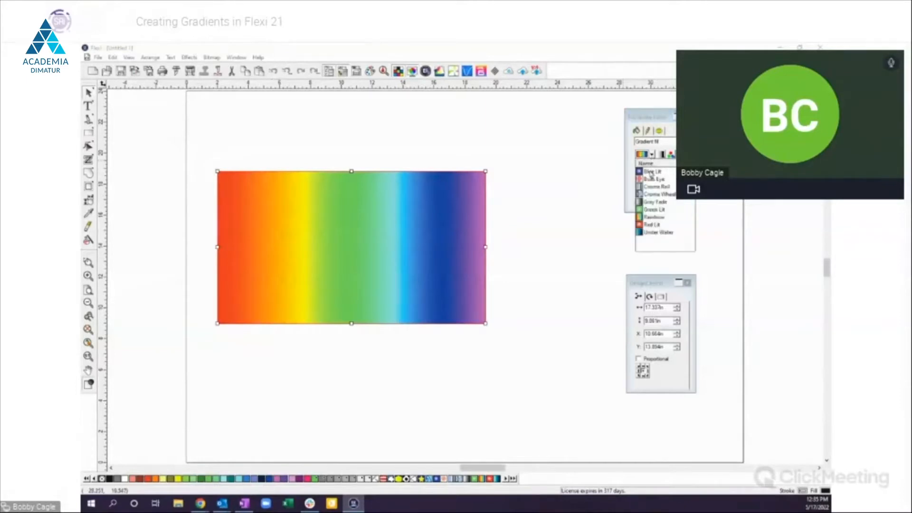
pyautogui.click(651, 176)
pyautogui.click(652, 154)
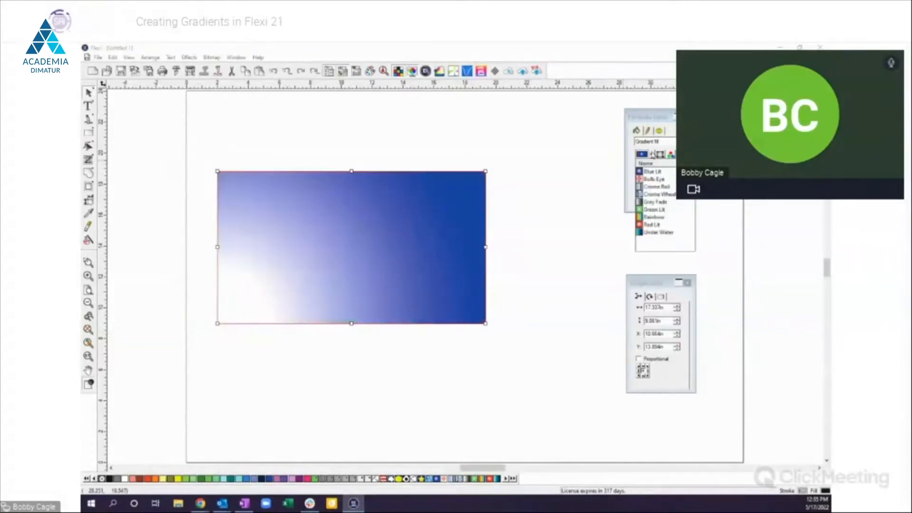
pyautogui.click(650, 218)
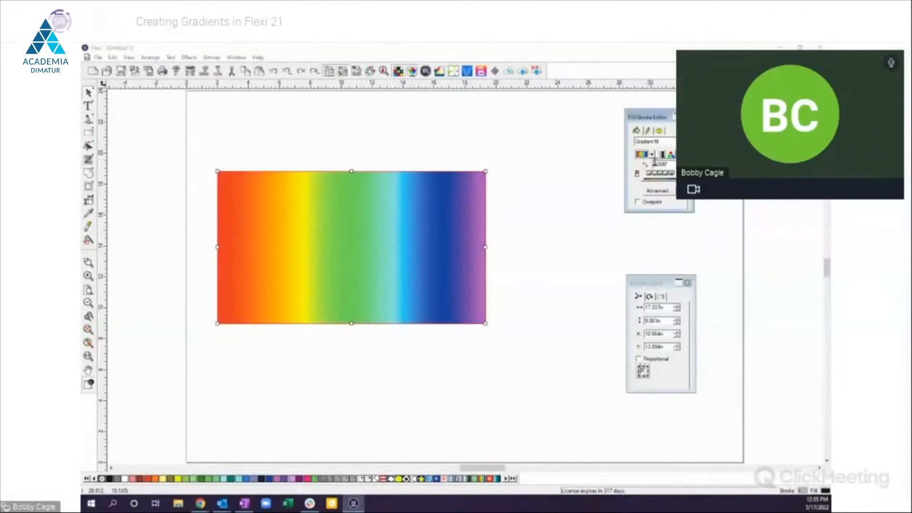
# Step: Try the radial and conical gradient types on the rectangle's Rainbow fill
pyautogui.click(662, 155)
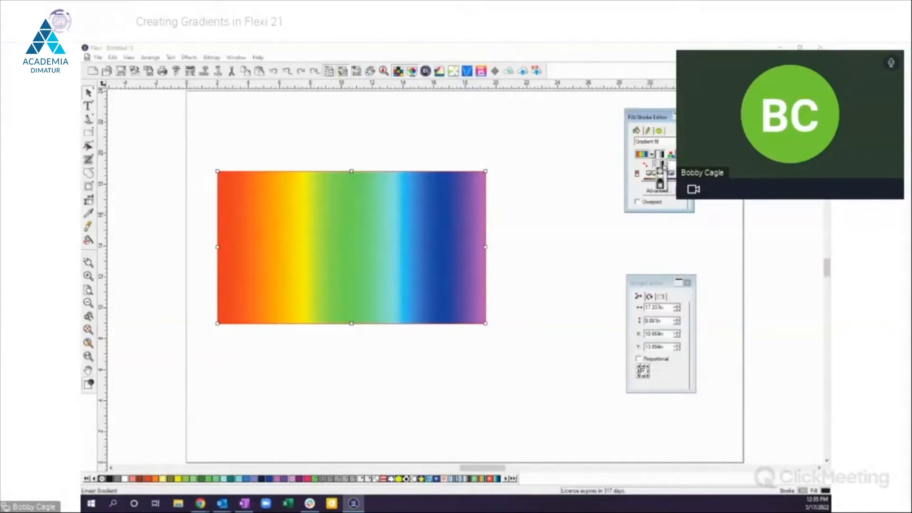
pyautogui.click(659, 182)
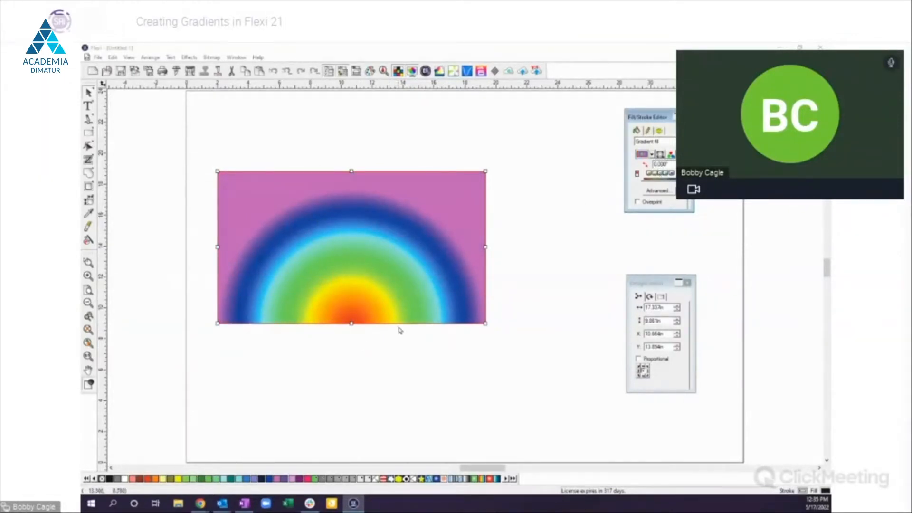
pyautogui.click(660, 154)
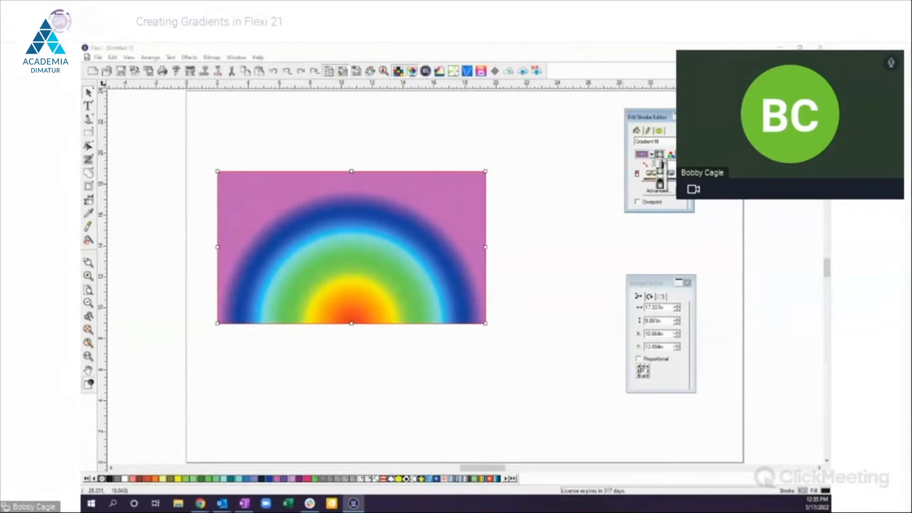
pyautogui.click(660, 184)
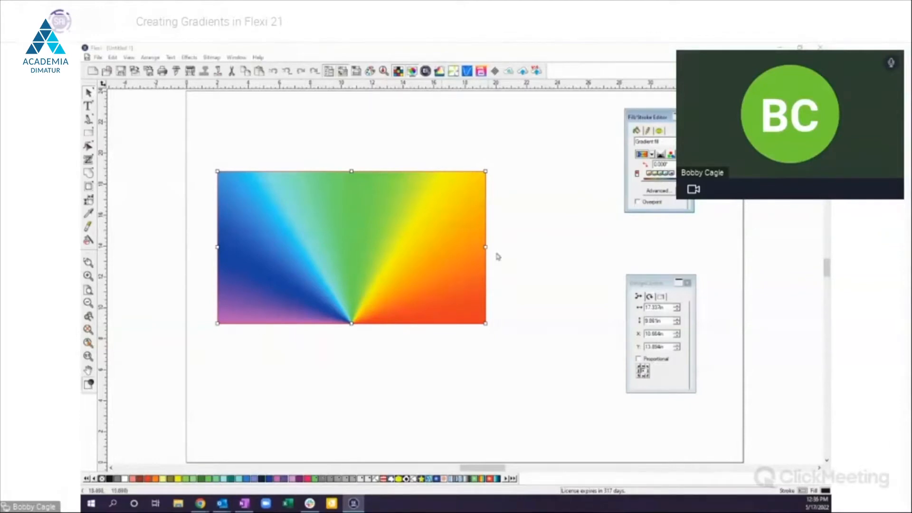
# Step: Set the Rainbow fill to a square gradient and move its starting point from the lower edge to the rectangle's centre
pyautogui.click(660, 155)
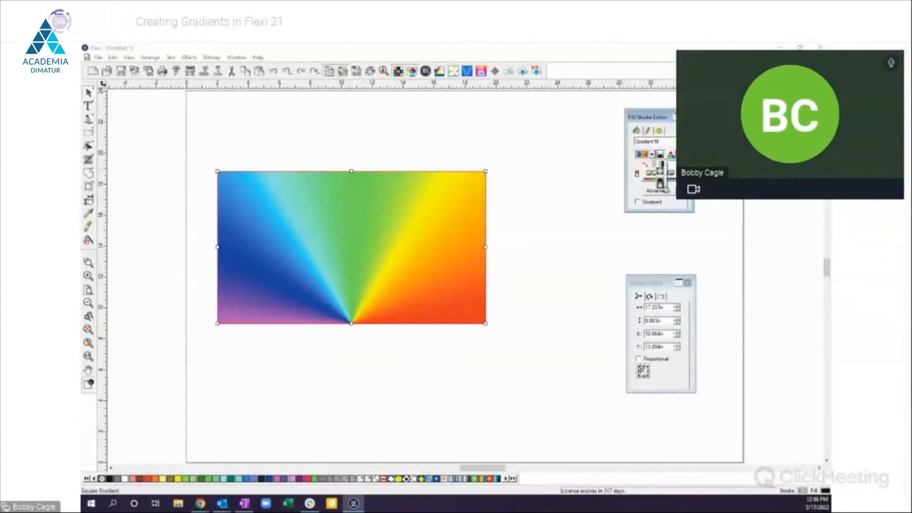
pyautogui.click(663, 189)
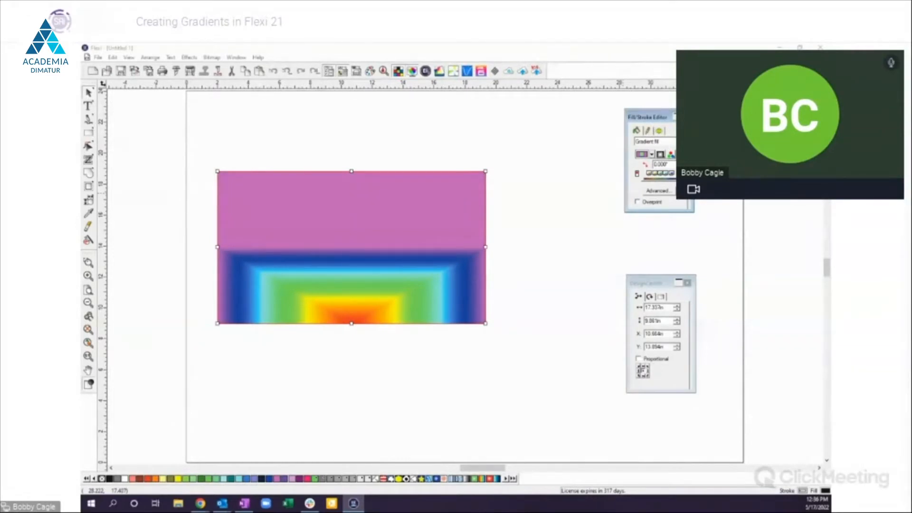
pyautogui.click(636, 174)
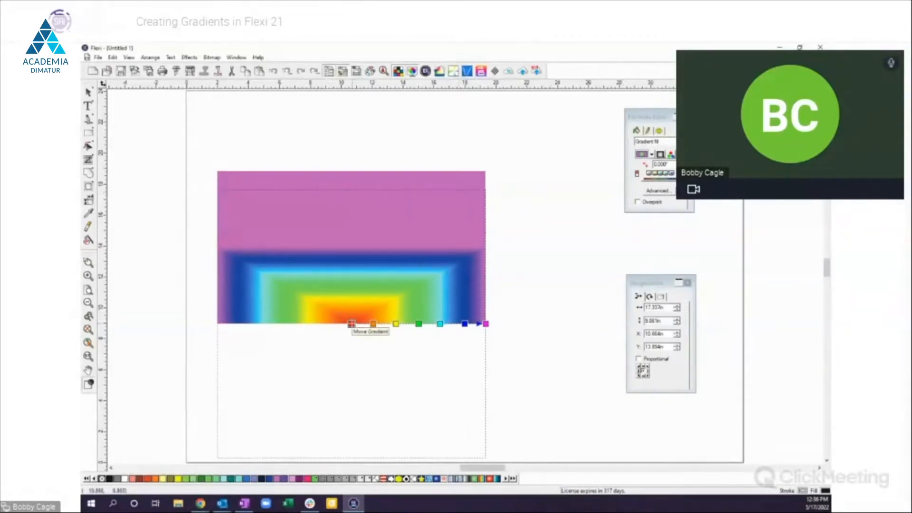
pyautogui.moveTo(352, 324); pyautogui.dragTo(351, 250)
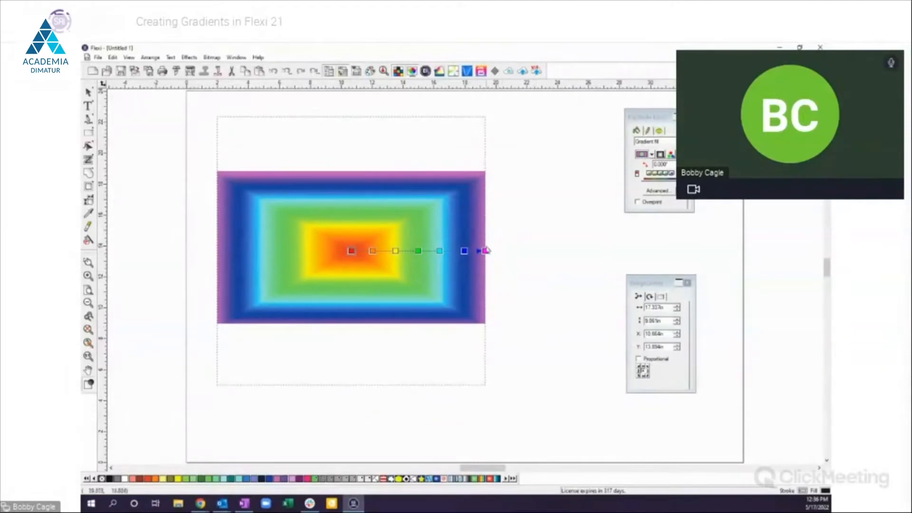
# Step: Tilt the square gradient toward the rectangle's upper-right corner, and change it to a linear gradient running from the left edge to the right edge
pyautogui.moveTo(486, 251); pyautogui.dragTo(437, 182)
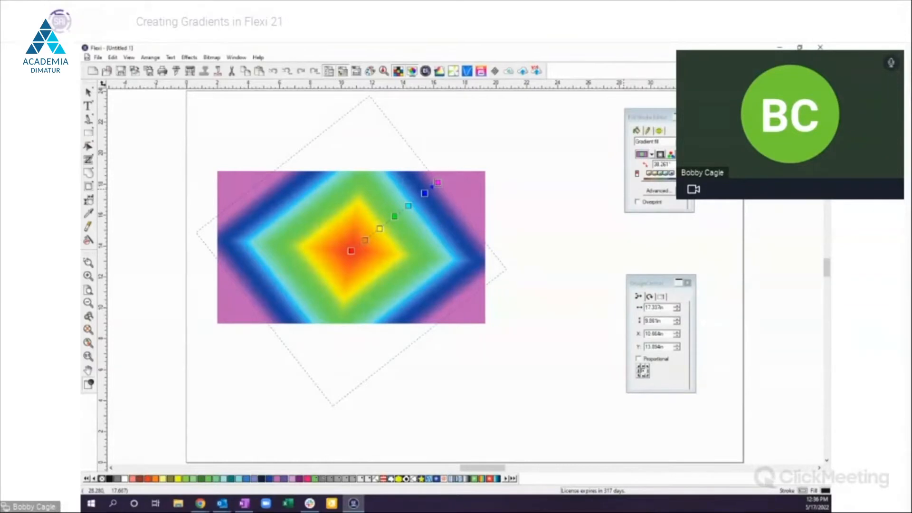
pyautogui.moveTo(350, 250); pyautogui.dragTo(220, 250)
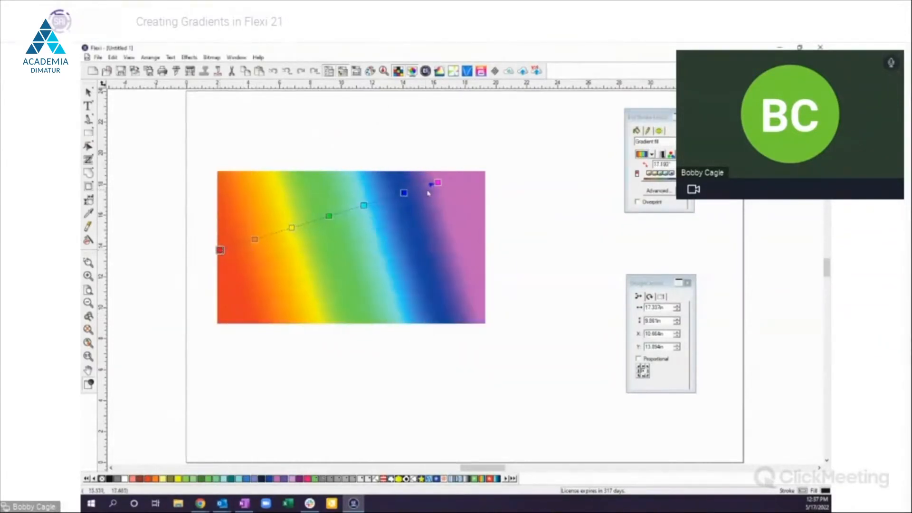
pyautogui.moveTo(437, 182); pyautogui.dragTo(480, 246)
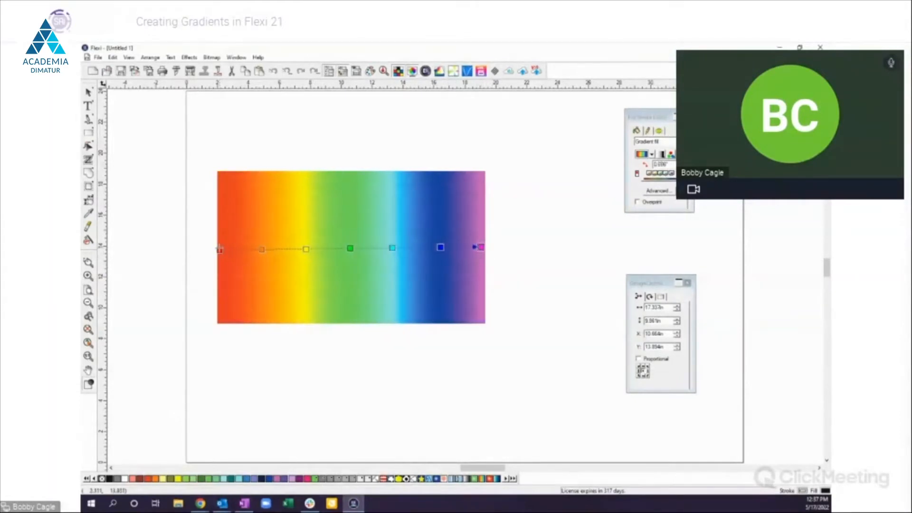
# Step: Run the linear gradient straight down from the rectangle's top edge to its bottom edge and reposition the colour stops between the ends
pyautogui.moveTo(219, 250); pyautogui.dragTo(343, 173)
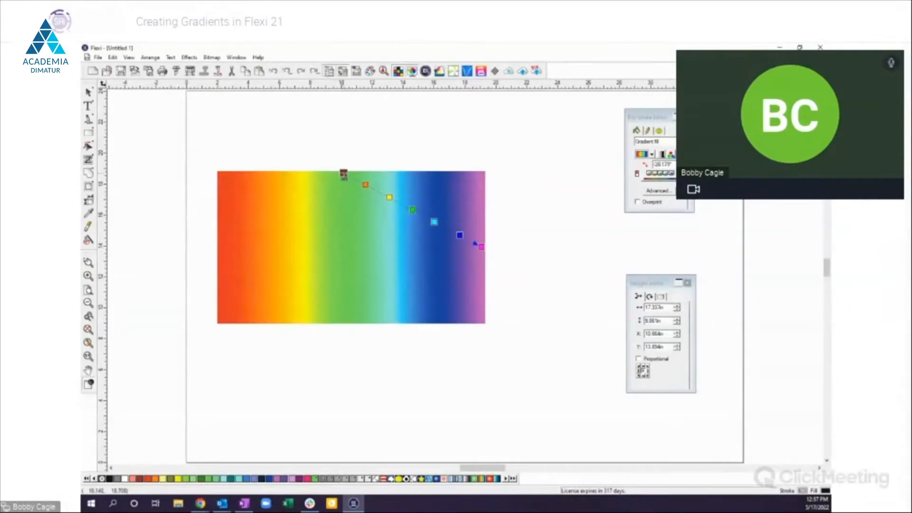
pyautogui.moveTo(475, 244); pyautogui.dragTo(343, 323)
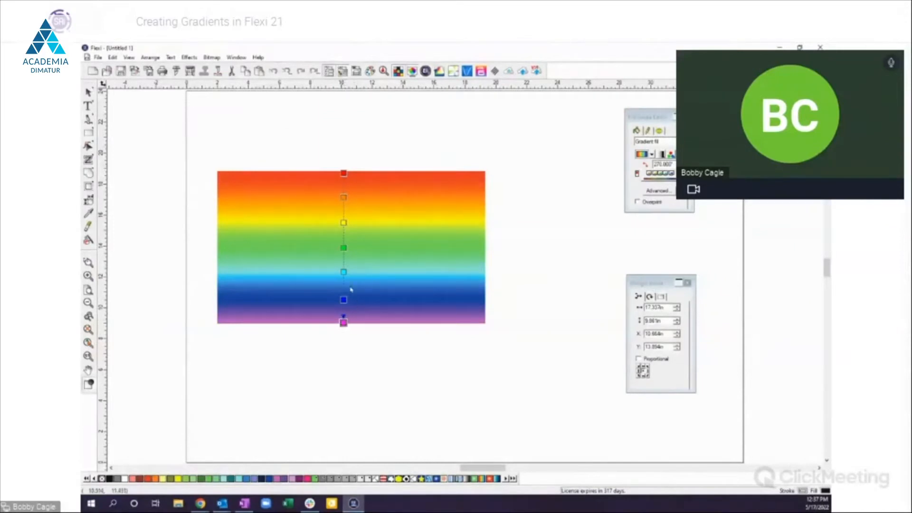
pyautogui.moveTo(343, 272); pyautogui.dragTo(343, 305)
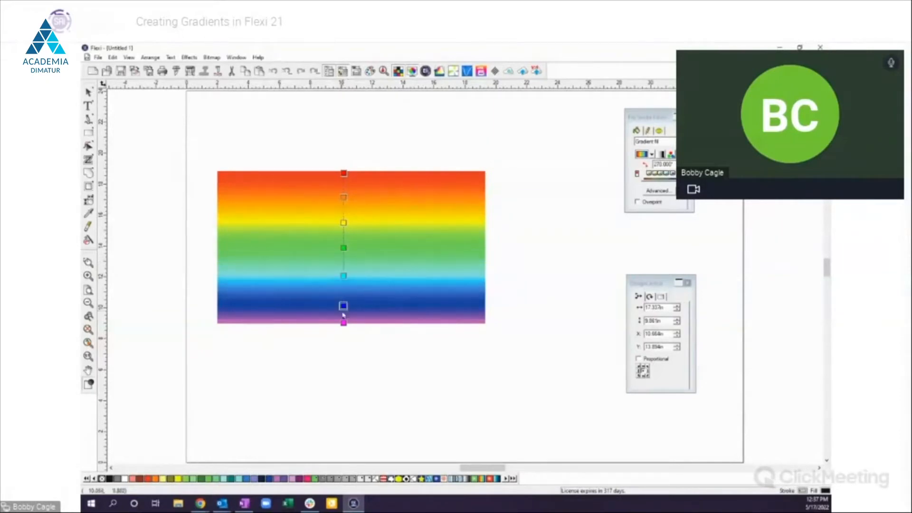
pyautogui.moveTo(343, 197); pyautogui.dragTo(343, 188)
pyautogui.moveTo(343, 222); pyautogui.dragTo(344, 205)
pyautogui.moveTo(344, 248); pyautogui.dragTo(343, 228)
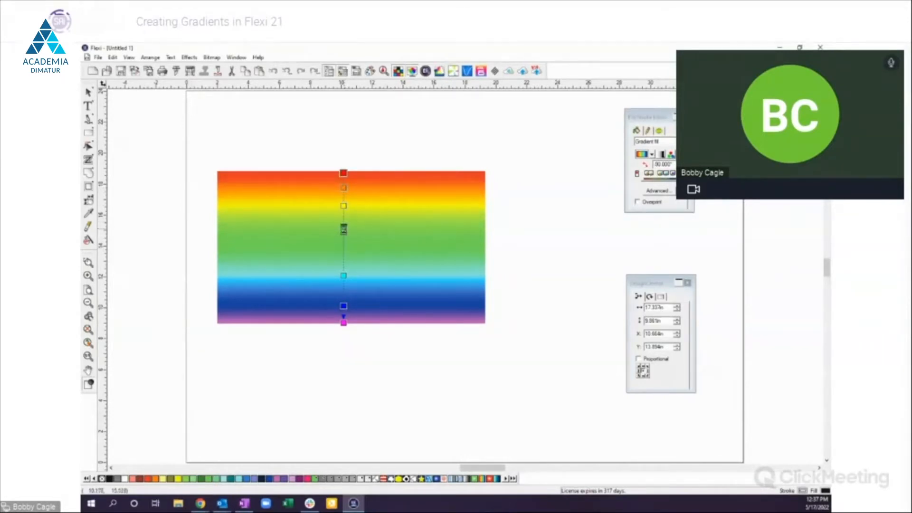
pyautogui.moveTo(344, 276); pyautogui.dragTo(343, 267)
pyautogui.moveTo(343, 306); pyautogui.dragTo(344, 256)
pyautogui.moveTo(340, 288); pyautogui.dragTo(343, 304)
pyautogui.moveTo(344, 229); pyautogui.dragTo(344, 239)
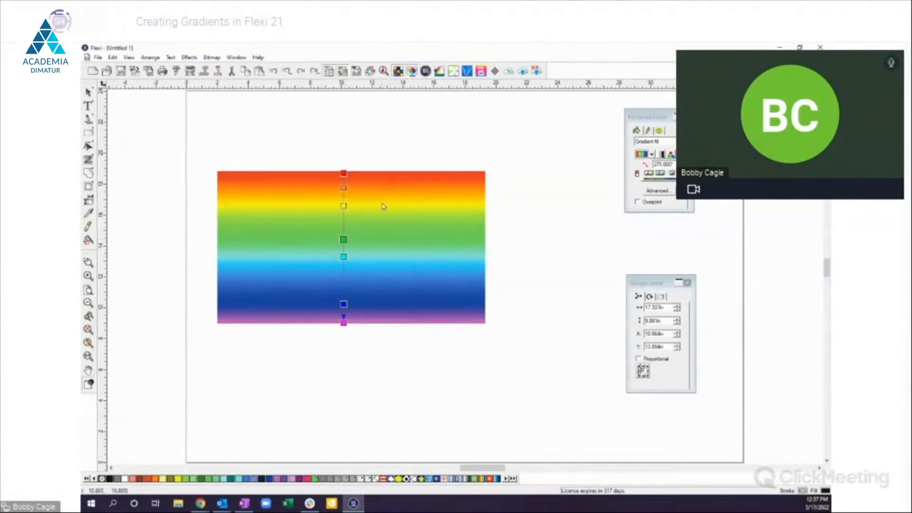
# Step: Change the rectangle's fill to a radial gradient and extend its end point well below the rectangle
pyautogui.click(662, 156)
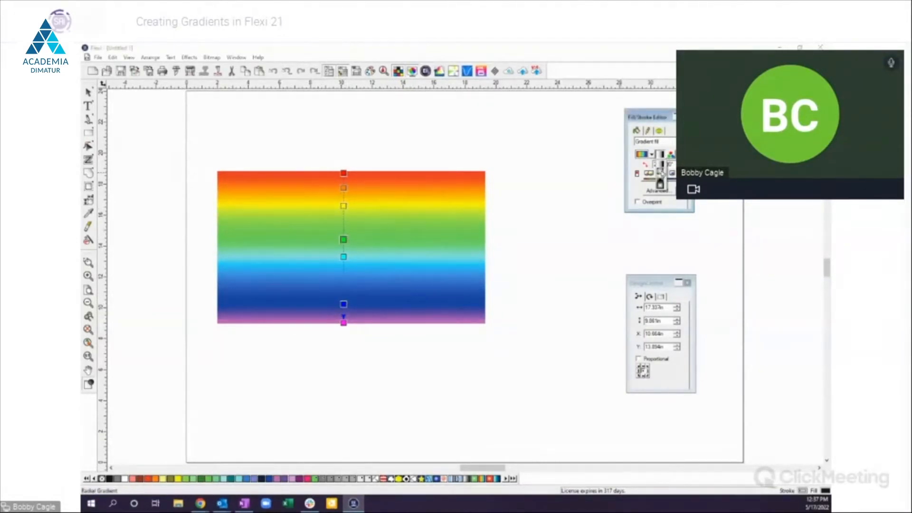
pyautogui.click(660, 173)
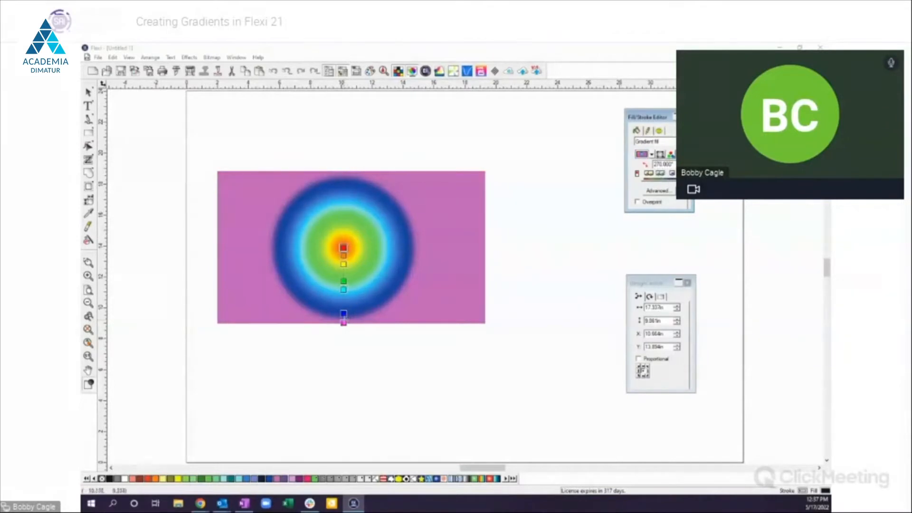
pyautogui.moveTo(344, 323); pyautogui.dragTo(347, 394)
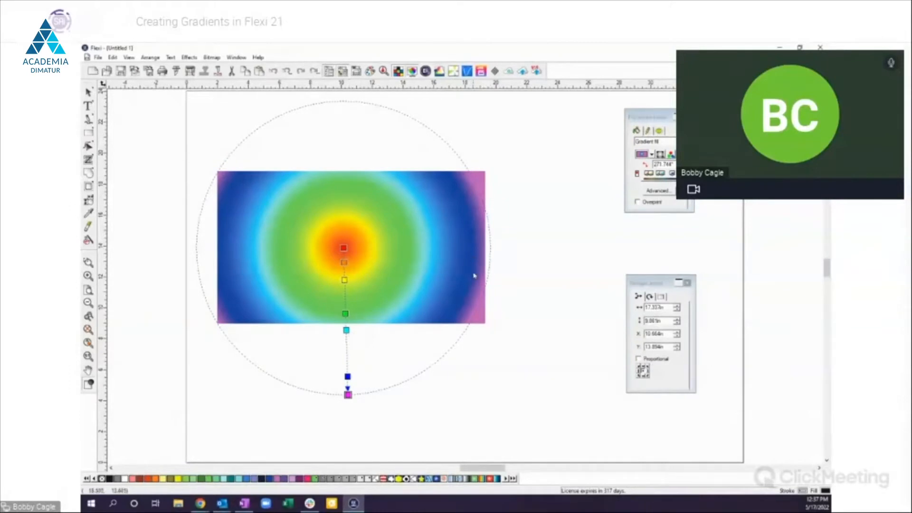
# Step: Move the orange, yellow, green and cyan stops outward toward the radial gradient's end point, and enlarge its radius slightly
pyautogui.moveTo(346, 331); pyautogui.dragTo(347, 363)
pyautogui.moveTo(345, 313); pyautogui.dragTo(346, 352)
pyautogui.moveTo(344, 280); pyautogui.dragTo(346, 334)
pyautogui.moveTo(345, 263); pyautogui.dragTo(346, 314)
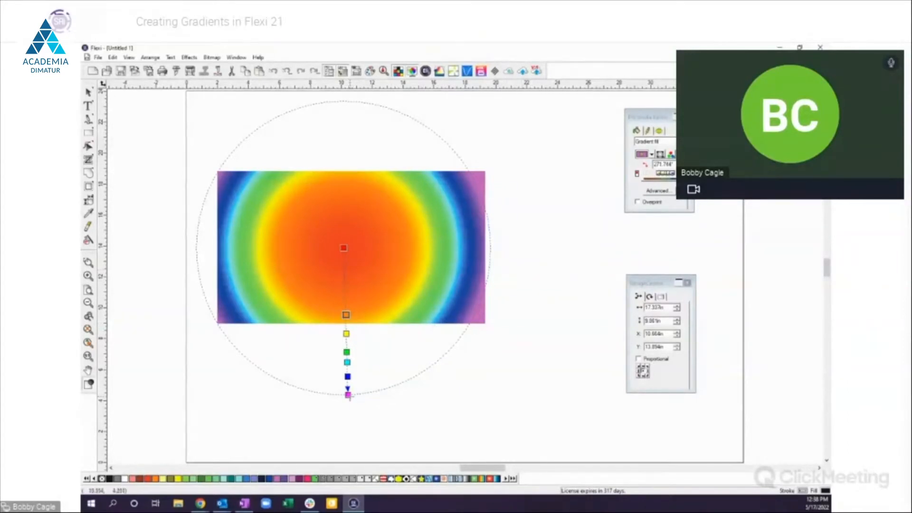
pyautogui.moveTo(347, 394); pyautogui.dragTo(349, 412)
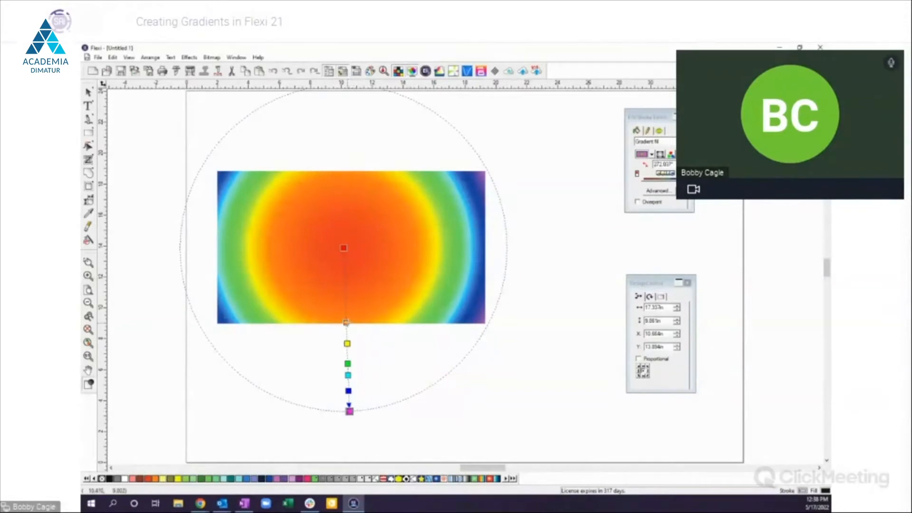
# Step: Spread the orange, yellow, green and cyan stops back toward the radial gradient's centre, and shift the centre to the middle of the rectangle
pyautogui.moveTo(345, 322); pyautogui.dragTo(345, 274)
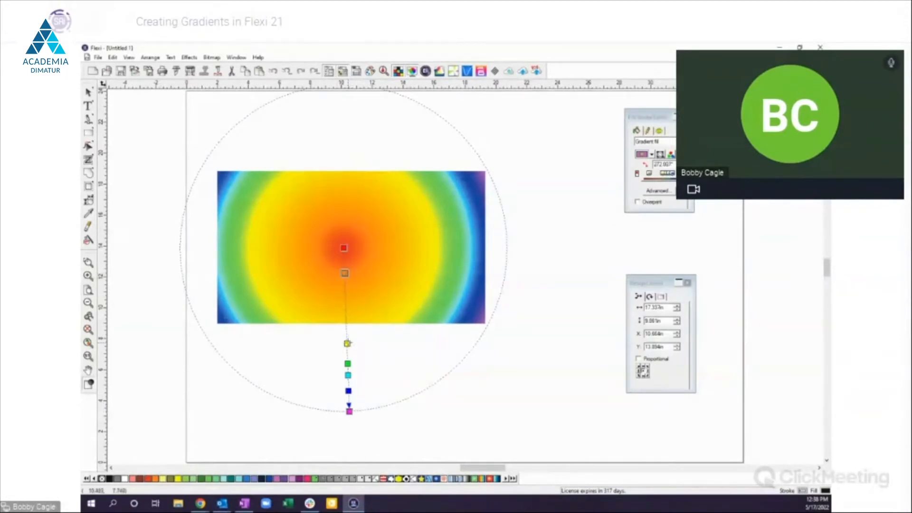
pyautogui.moveTo(347, 343); pyautogui.dragTo(346, 313)
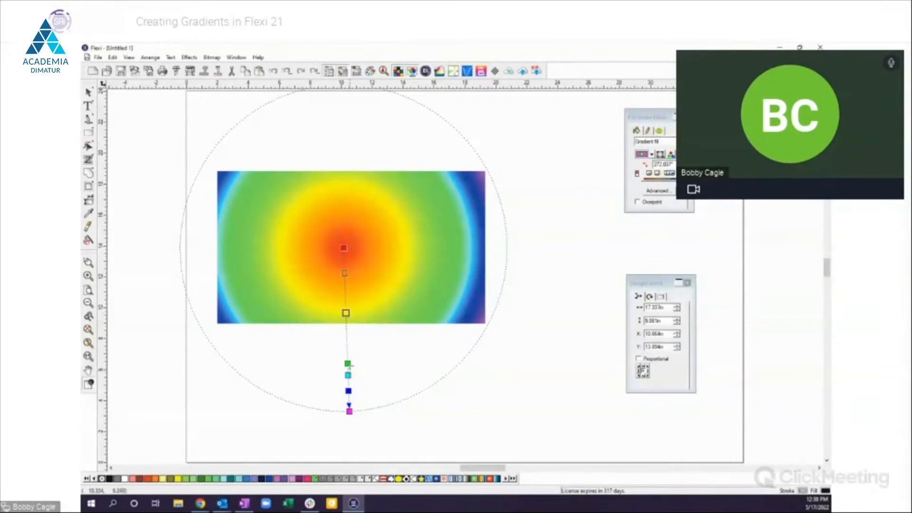
pyautogui.moveTo(348, 363); pyautogui.dragTo(346, 338)
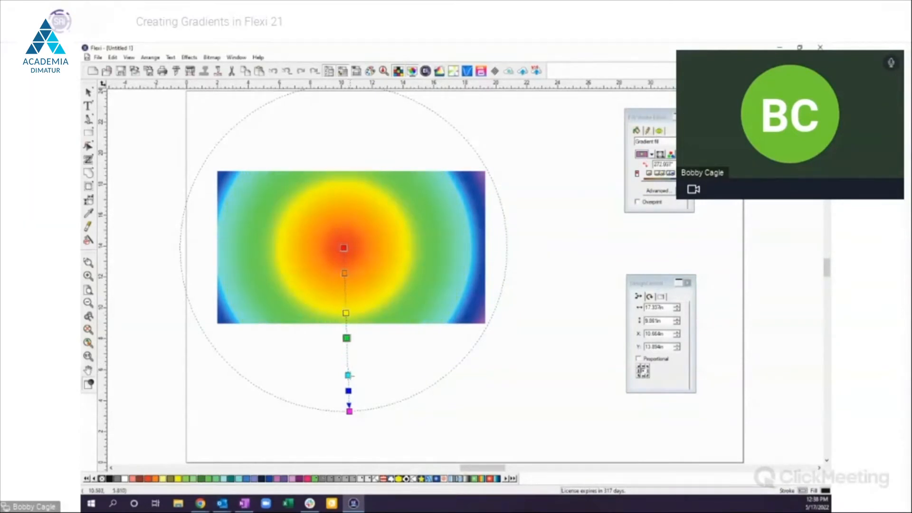
pyautogui.moveTo(349, 375); pyautogui.dragTo(347, 366)
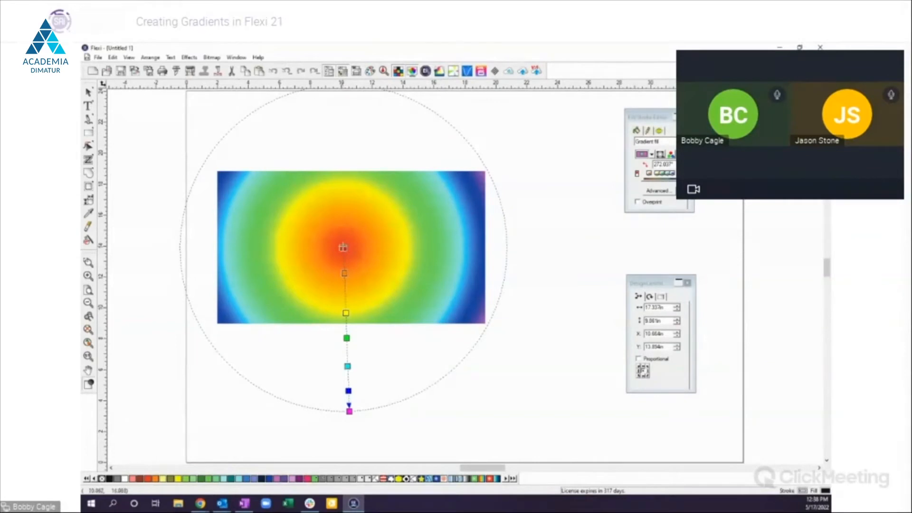
pyautogui.moveTo(343, 248); pyautogui.dragTo(355, 249)
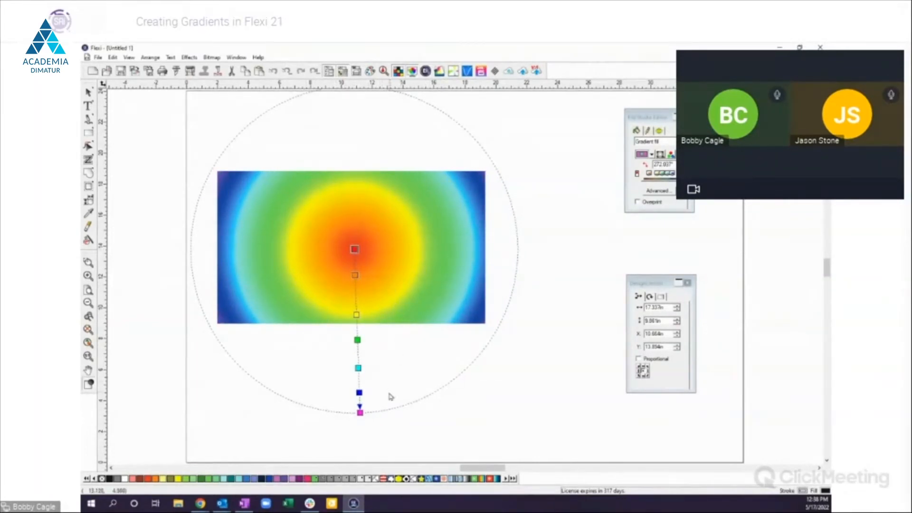
# Step: Change the fill back to a linear gradient running vertically from the rectangle's top edge to just below its bottom edge
pyautogui.click(660, 155)
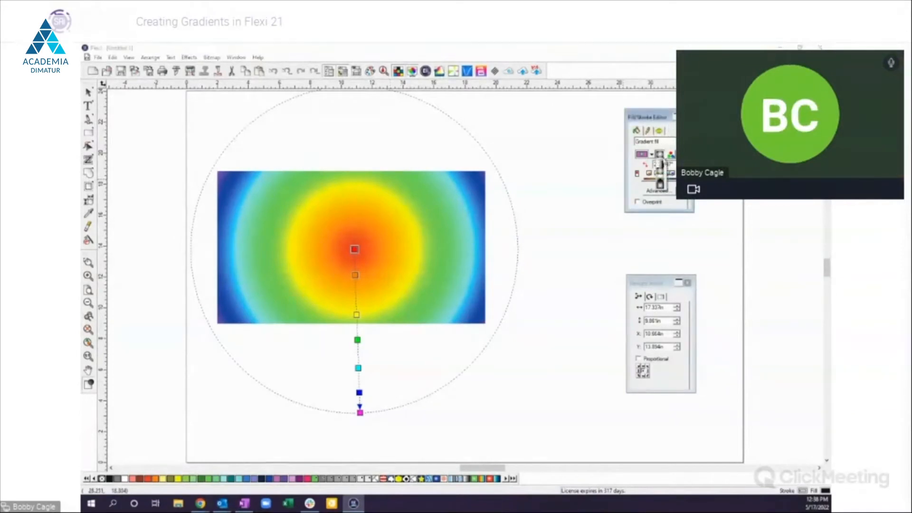
pyautogui.click(660, 162)
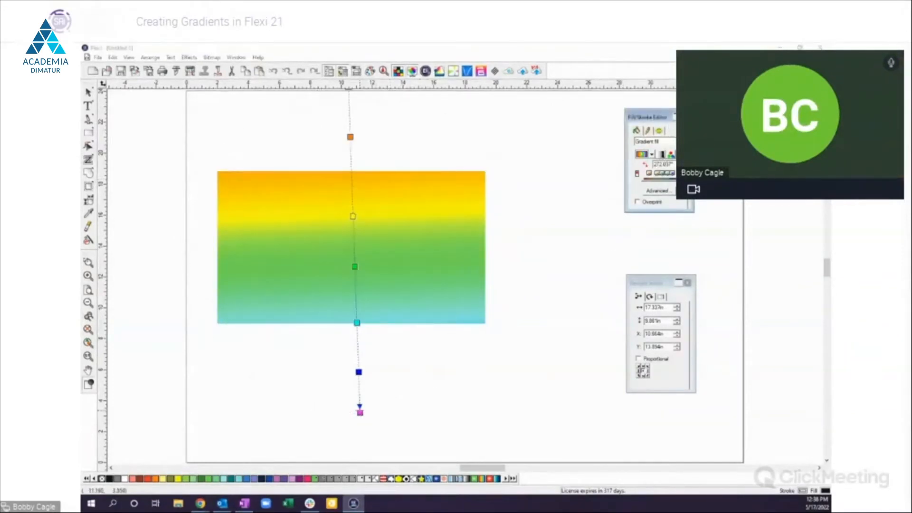
pyautogui.moveTo(360, 412); pyautogui.dragTo(360, 329)
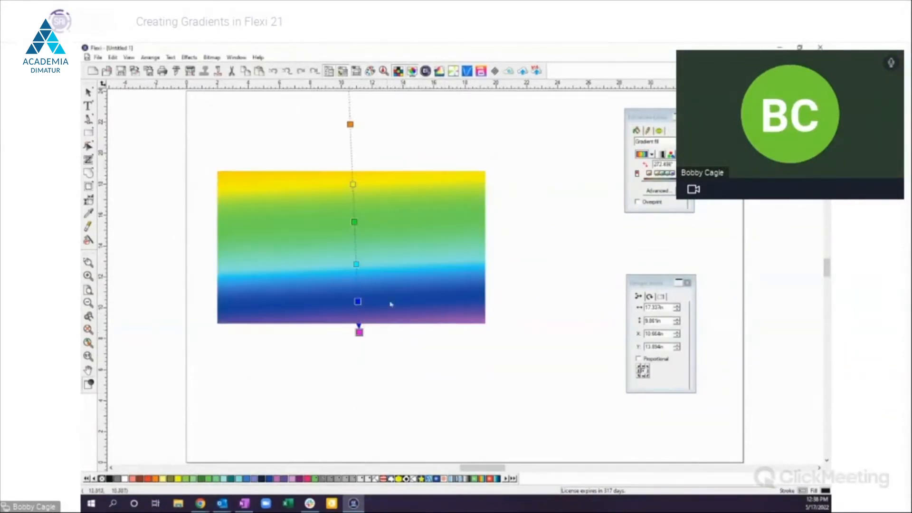
pyautogui.scroll(3, 392, 294)
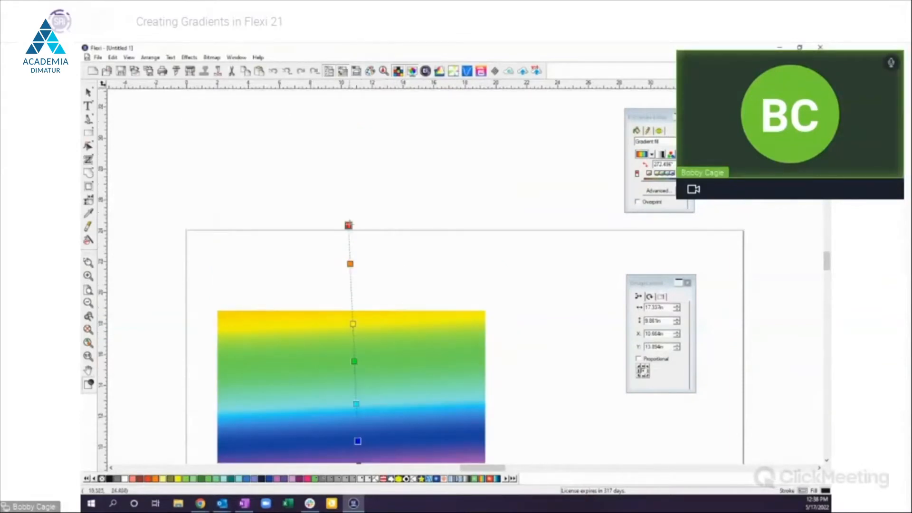
pyautogui.moveTo(349, 226); pyautogui.dragTo(359, 312)
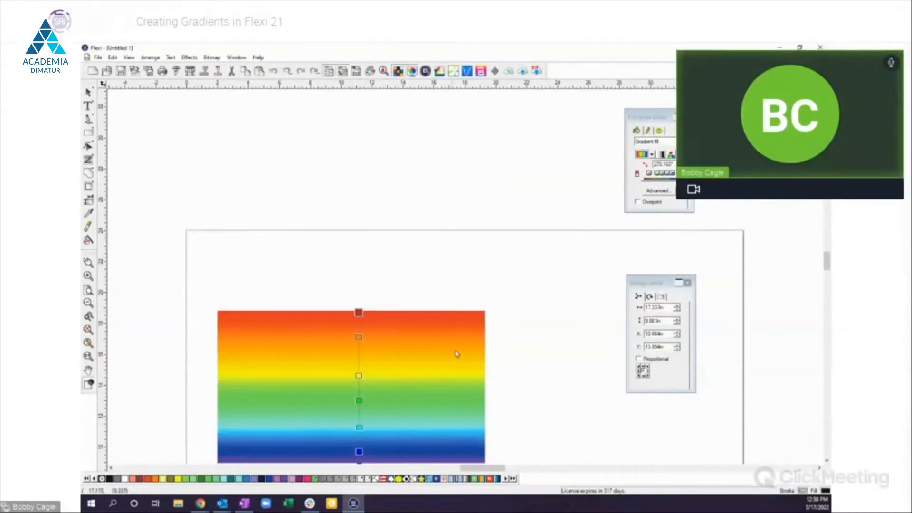
# Step: Move the gradient's orange stop slightly down toward the yellow one and recolour it blue
pyautogui.scroll(-3, 184, 368)
pyautogui.scroll(-3, 188, 361)
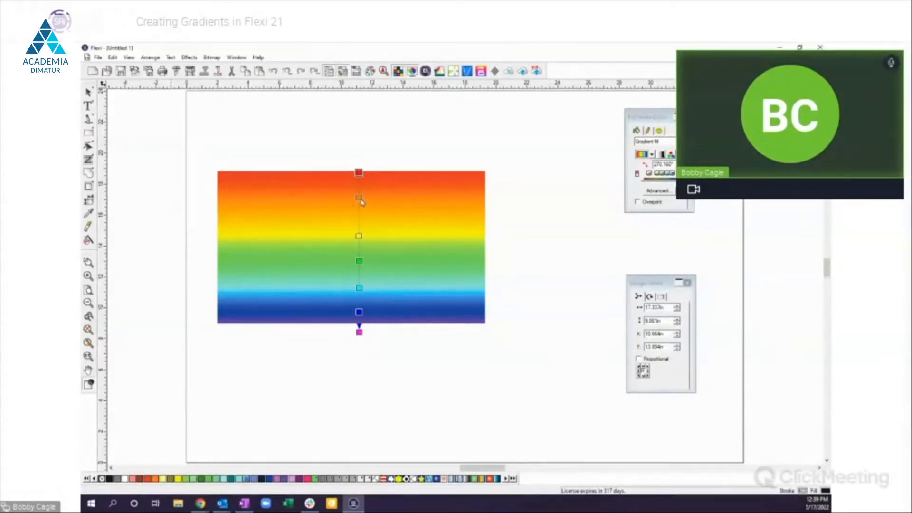
pyautogui.moveTo(361, 199); pyautogui.dragTo(358, 206)
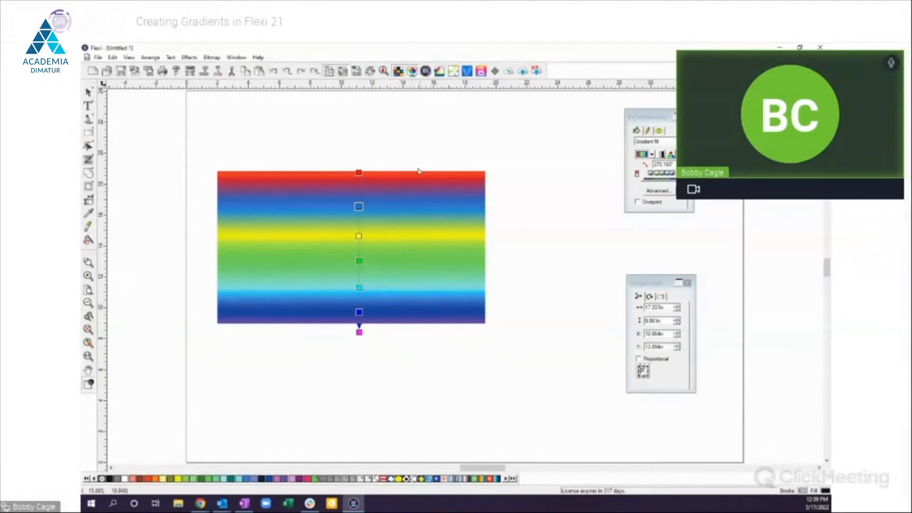
# Step: Open the gradient's advanced settings below the rectangle and select several colour stops in turn to check their colours and positions
pyautogui.click(662, 191)
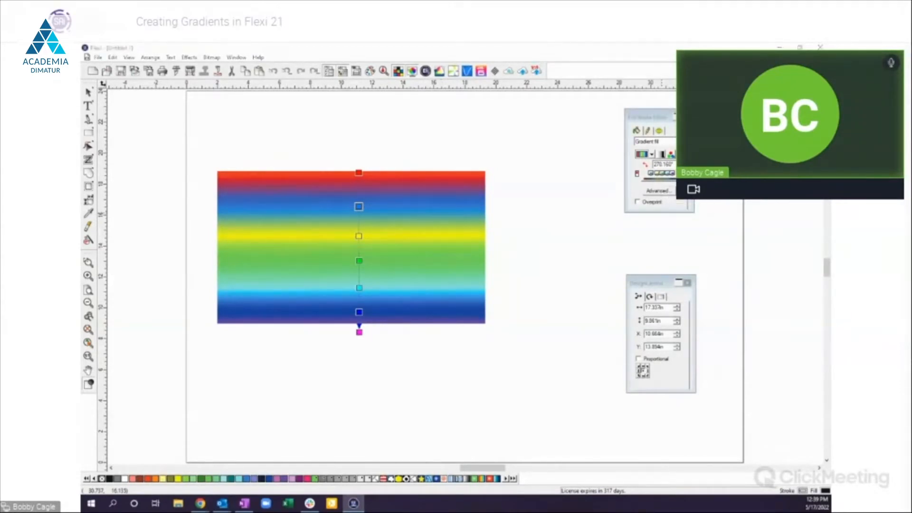
pyautogui.moveTo(624, 287); pyautogui.dragTo(506, 340)
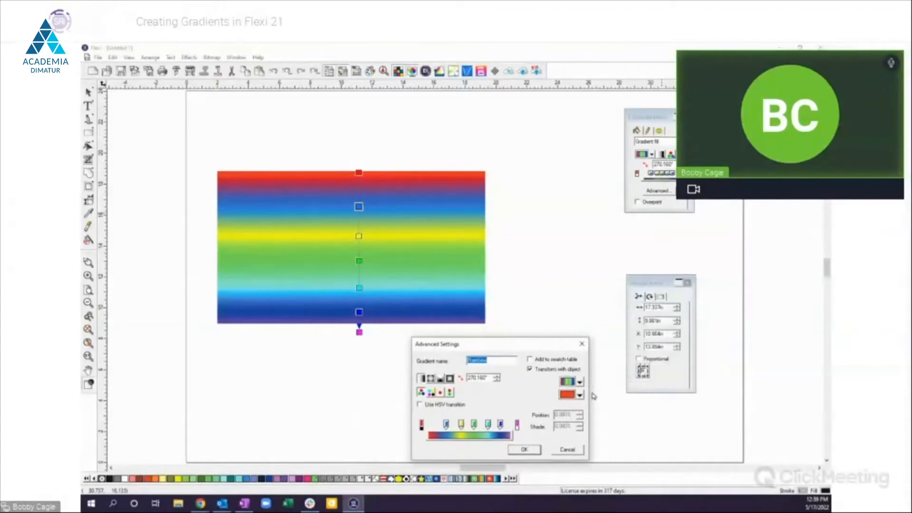
pyautogui.click(446, 424)
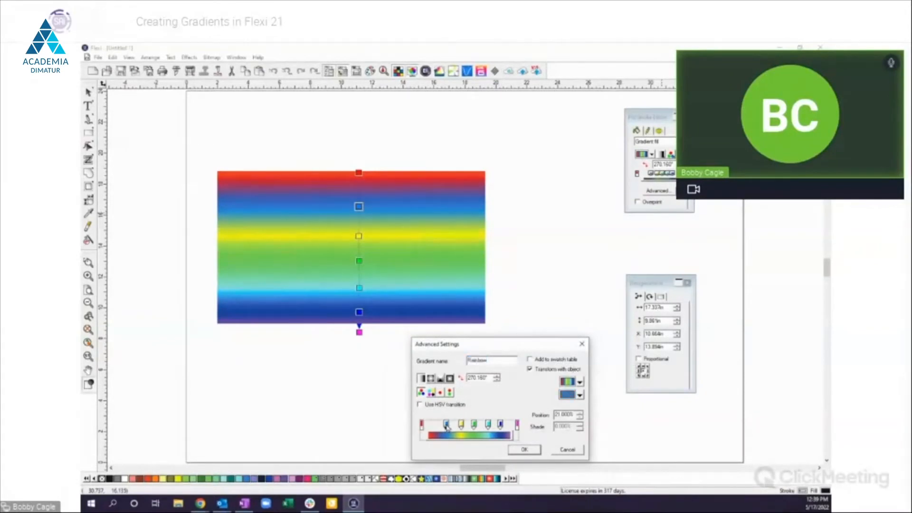
pyautogui.click(461, 424)
pyautogui.click(474, 425)
pyautogui.click(502, 425)
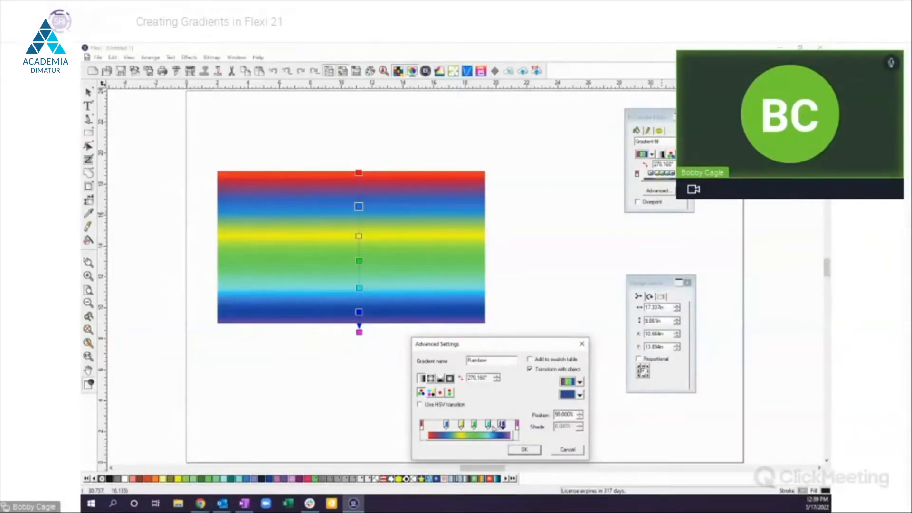
# Step: Set the colour of the blue stop beside the red one to Rust Orange in the advanced settings and apply it
pyautogui.click(446, 425)
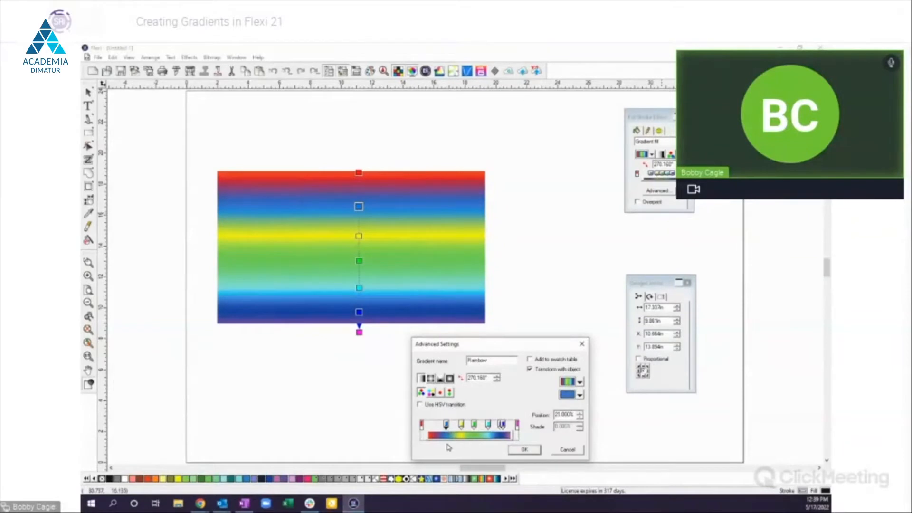
pyautogui.click(580, 395)
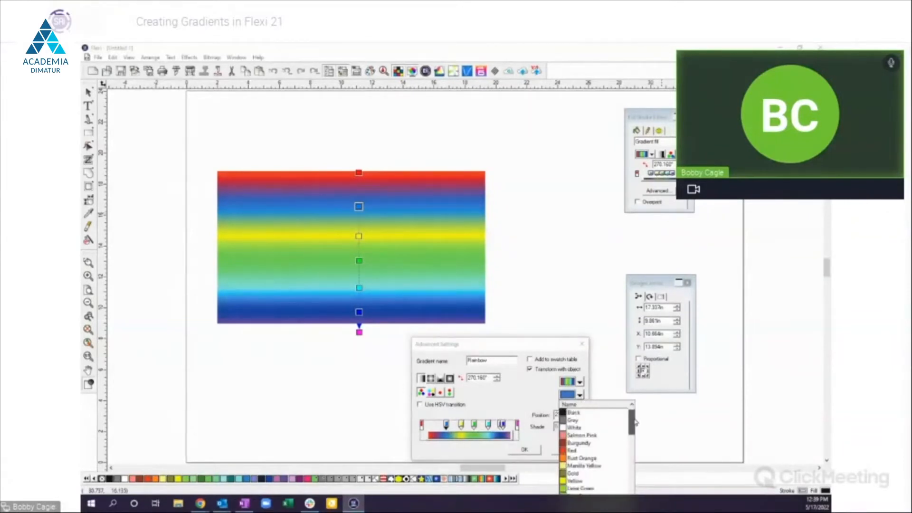
pyautogui.moveTo(634, 422); pyautogui.dragTo(636, 427)
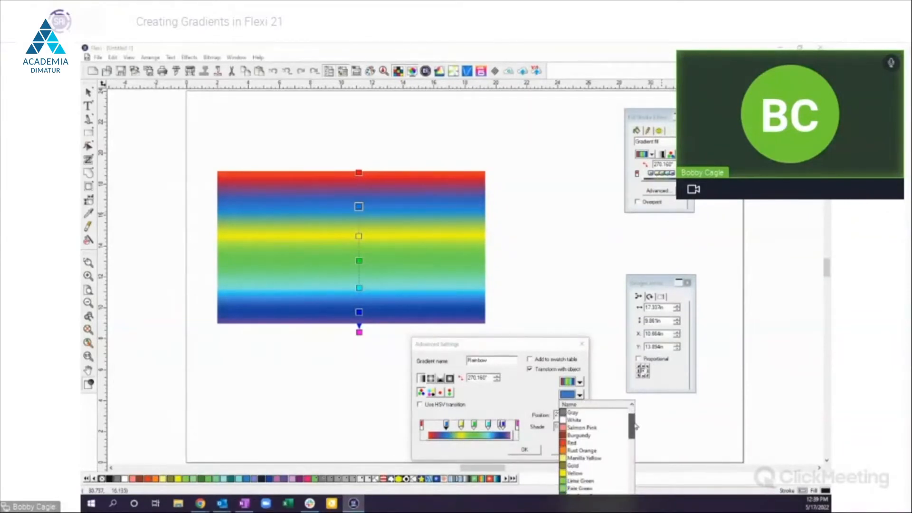
pyautogui.click(572, 450)
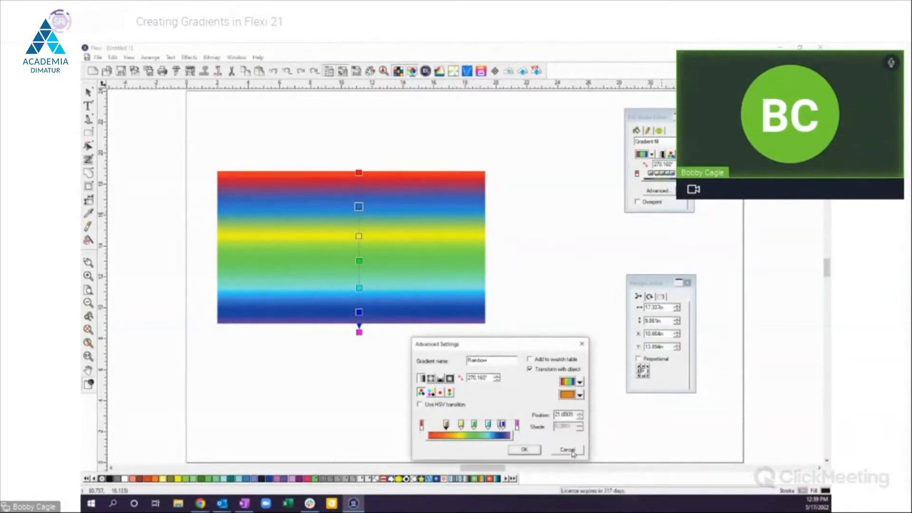
pyautogui.click(525, 450)
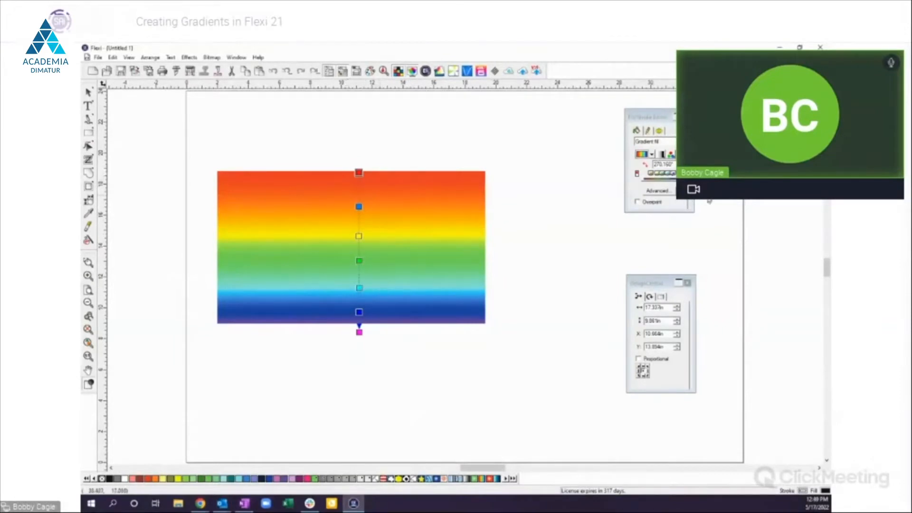
# Step: Open the gradient's advanced settings beside the rectangle and remove the extra blue, cyan, green and yellow colour stops
pyautogui.click(657, 193)
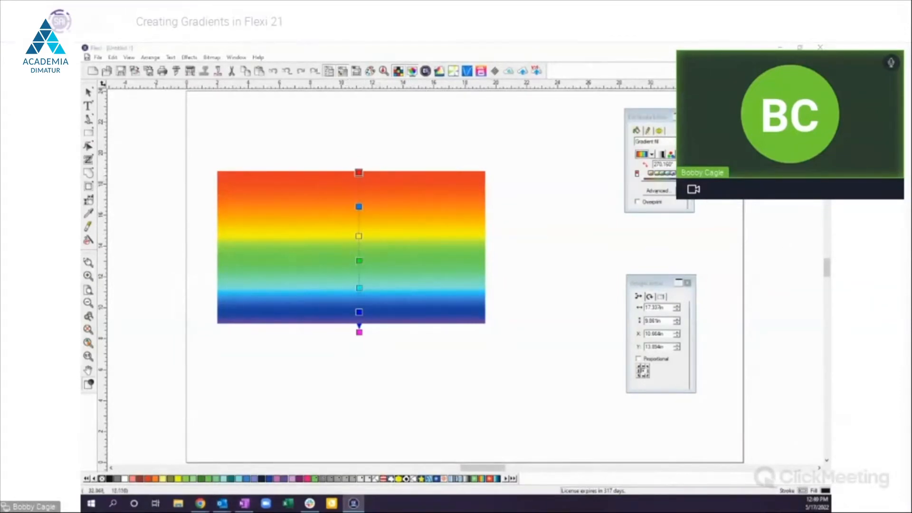
pyautogui.moveTo(829, 205); pyautogui.dragTo(600, 223)
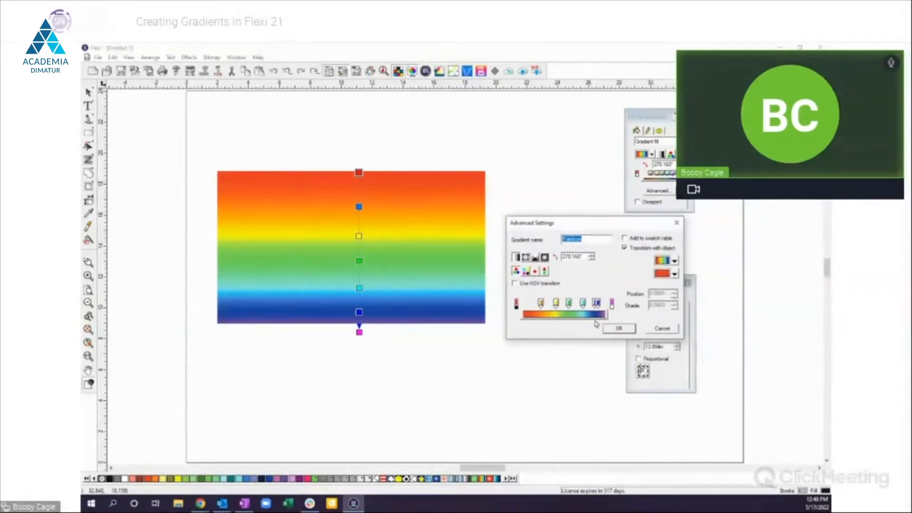
pyautogui.moveTo(596, 304); pyautogui.dragTo(560, 384)
pyautogui.moveTo(583, 305); pyautogui.dragTo(569, 368)
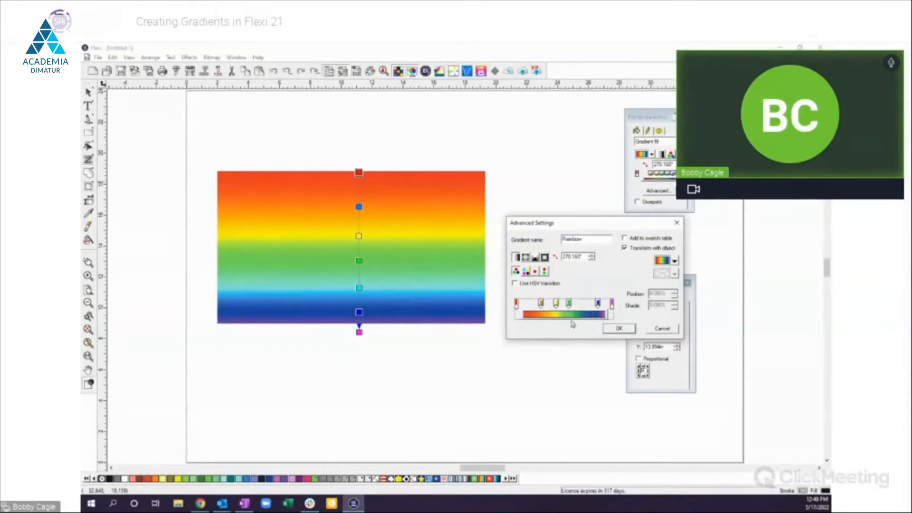
pyautogui.moveTo(569, 305); pyautogui.dragTo(557, 388)
pyautogui.moveTo(556, 306); pyautogui.dragTo(545, 367)
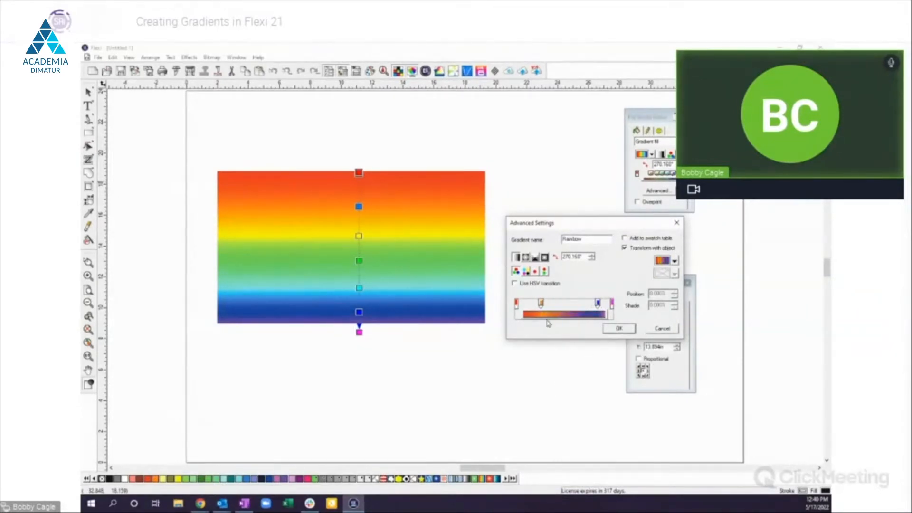
# Step: Reposition the orange colour stop to about the middle of the gradient and apply the advanced settings
pyautogui.click(538, 304)
pyautogui.moveTo(540, 305); pyautogui.dragTo(534, 369)
pyautogui.click(619, 329)
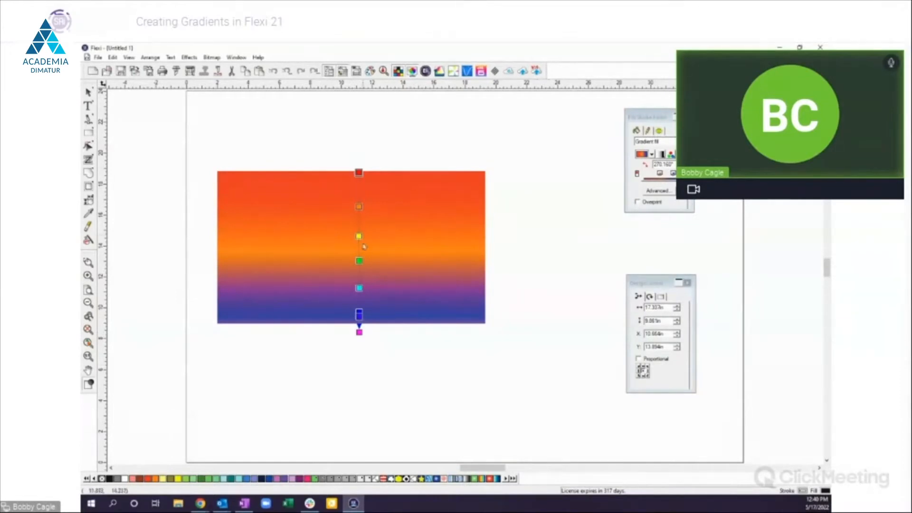
# Step: Add a colour stop at 22% between the red and orange stops in the advanced settings, colour it Manilla Yellow and apply it
pyautogui.click(665, 192)
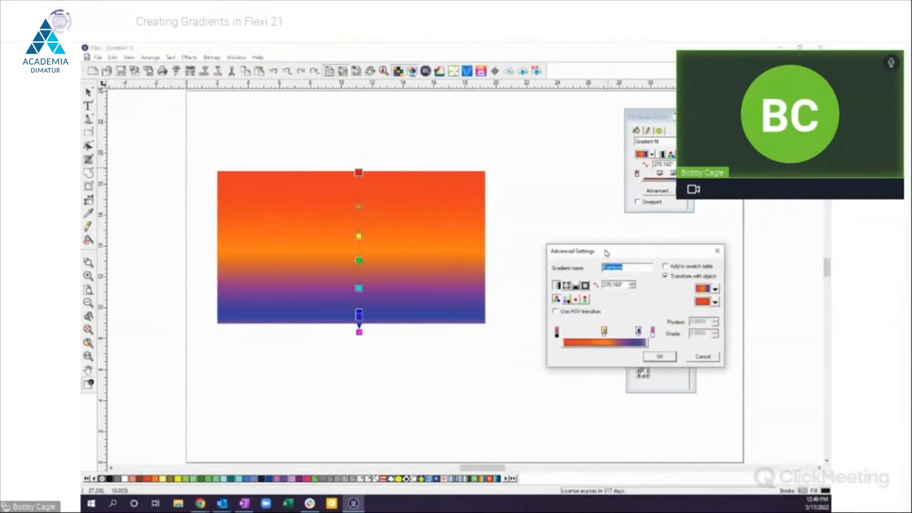
pyautogui.click(583, 335)
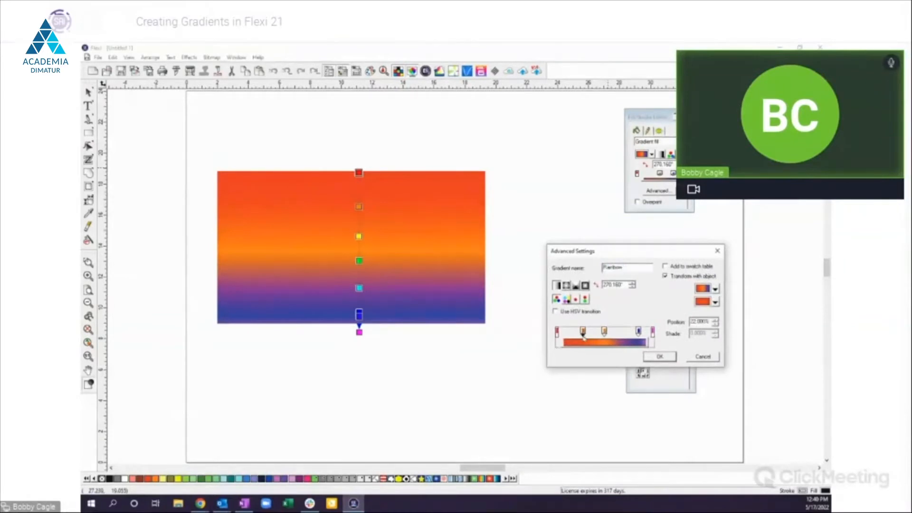
pyautogui.click(715, 302)
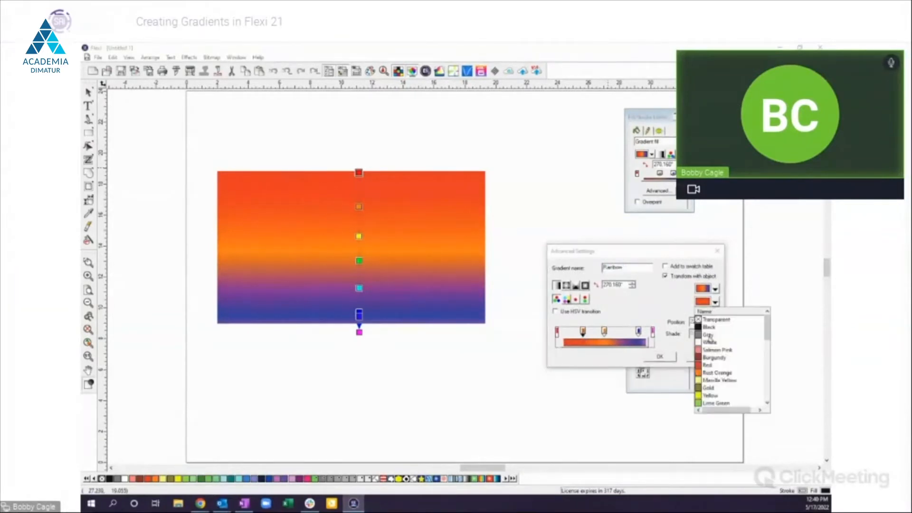
pyautogui.click(707, 390)
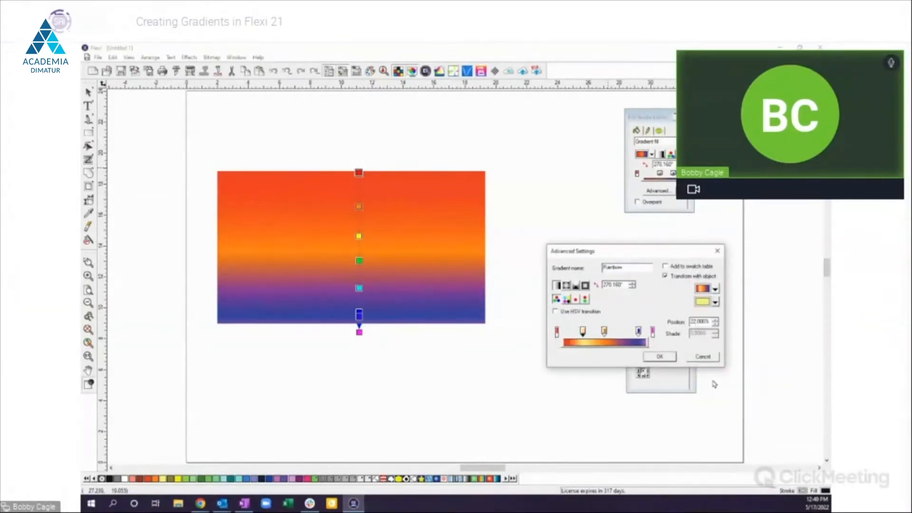
pyautogui.click(660, 357)
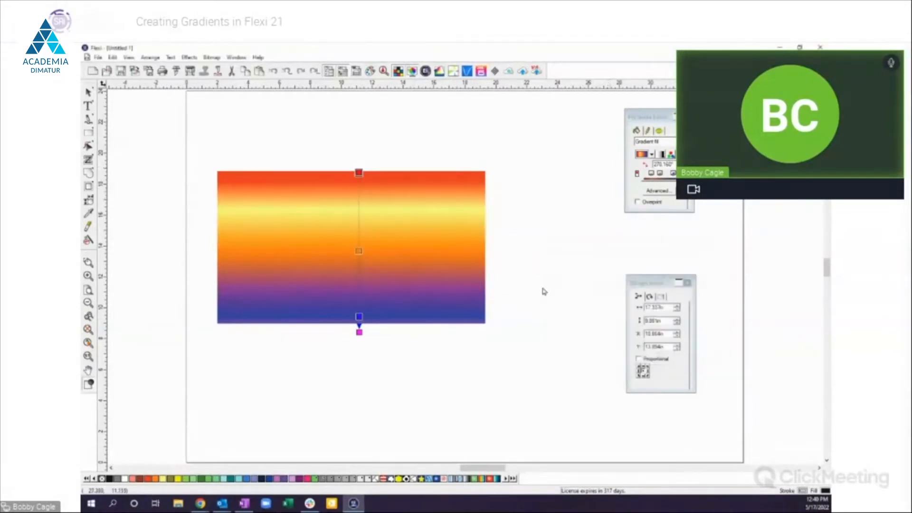
# Step: Shift the end of the gradient to the rectangle's bottom edge and reposition the pale yellow and orange stops slightly on the object
pyautogui.moveTo(359, 250)
pyautogui.mouseDown()
pyautogui.moveTo(360, 236)
pyautogui.moveTo(359, 249)
pyautogui.mouseUp()
pyautogui.moveTo(361, 325)
pyautogui.mouseDown()
pyautogui.moveTo(360, 300)
pyautogui.moveTo(360, 322)
pyautogui.mouseUp()
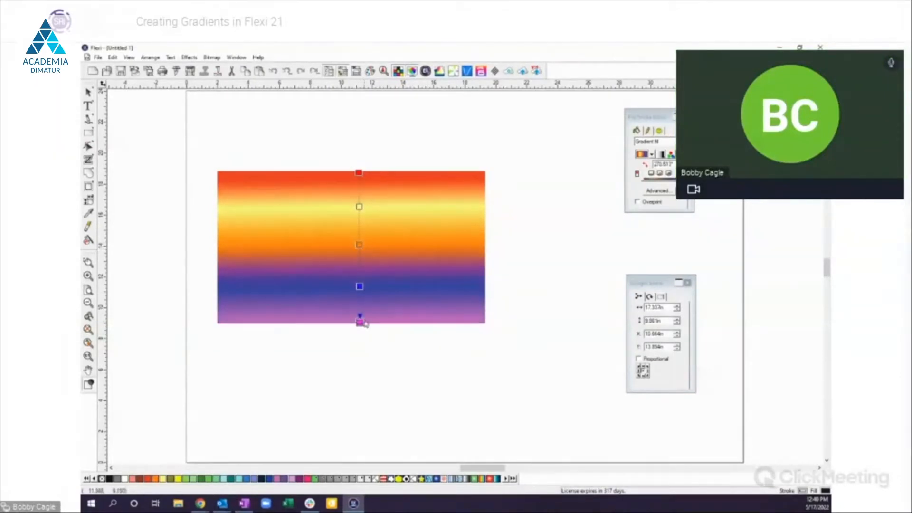
pyautogui.moveTo(359, 207); pyautogui.dragTo(358, 250)
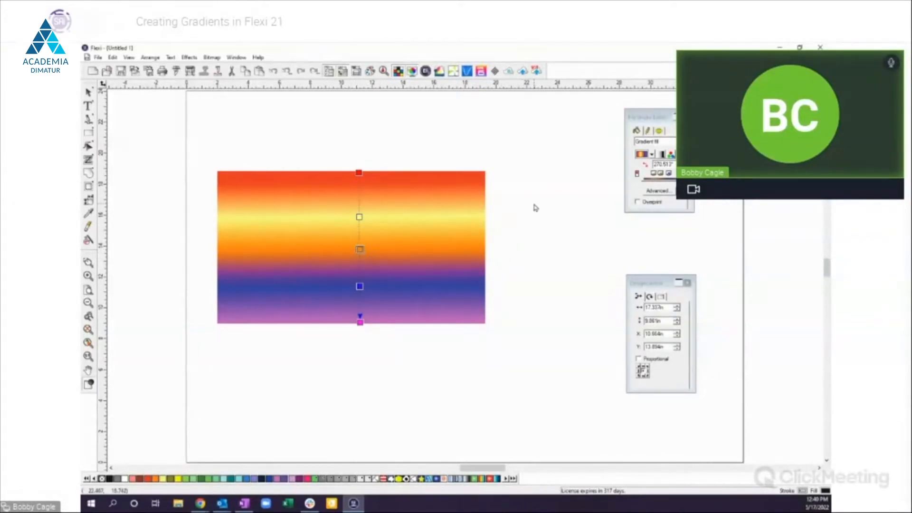
pyautogui.click(545, 210)
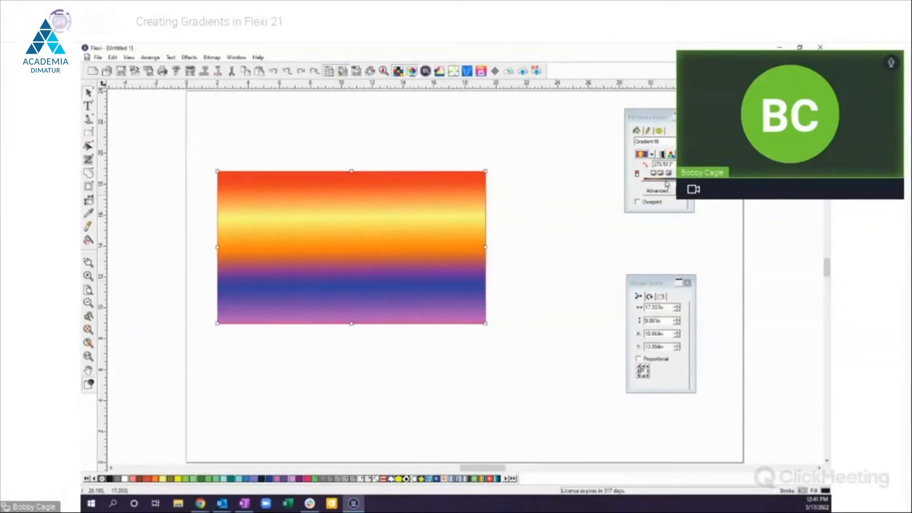
# Step: Fill the rectangle with the rainbow gradient swatch and set the gradient's colour mode to CMYK
pyautogui.click(671, 155)
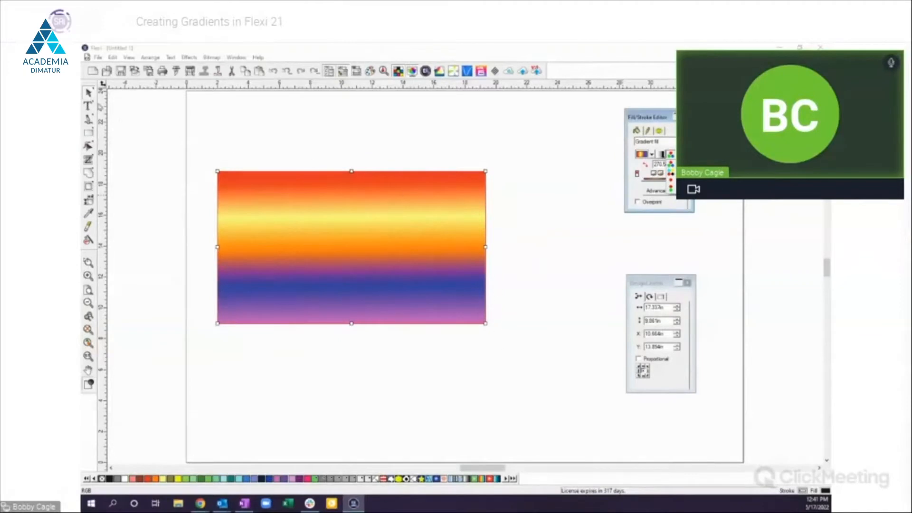
pyautogui.click(126, 119)
pyautogui.click(378, 250)
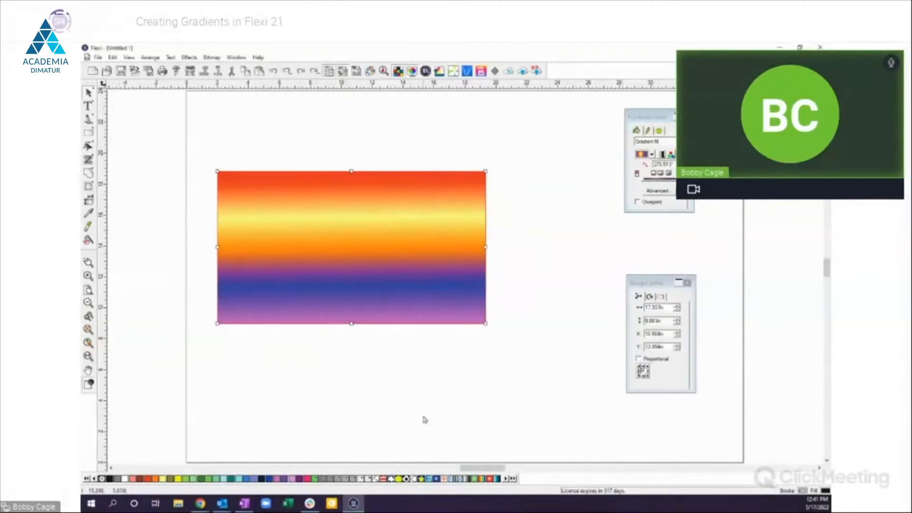
pyautogui.click(481, 478)
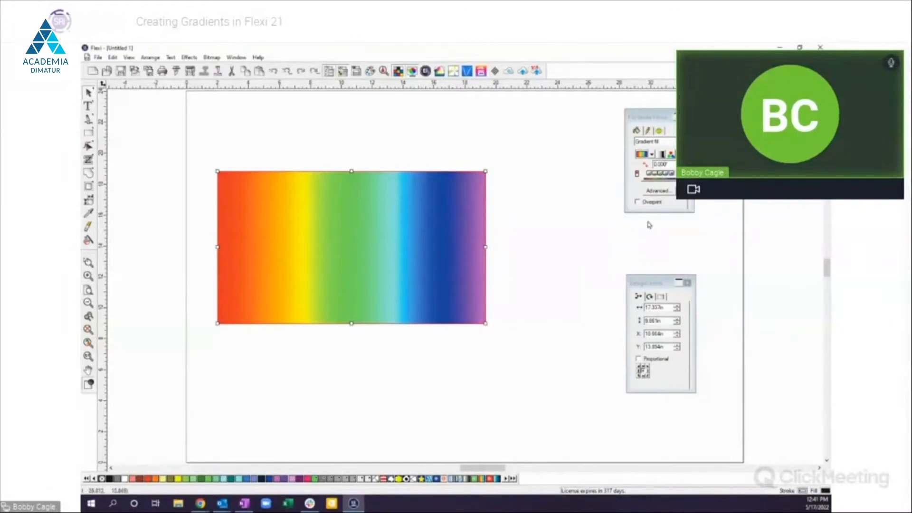
pyautogui.click(671, 155)
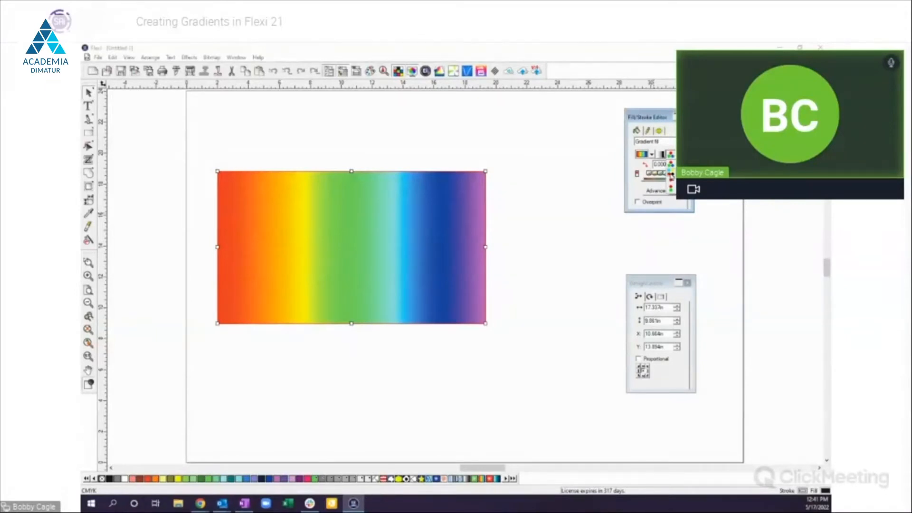
pyautogui.click(670, 175)
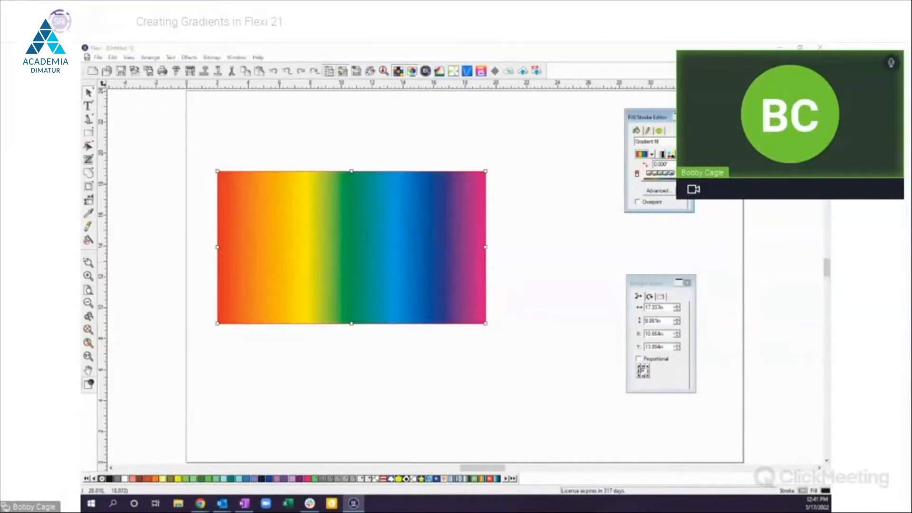
# Step: Edit the rainbow gradient on the object and move its magenta end stop slightly in from the rectangle's lower right corner
pyautogui.click(678, 155)
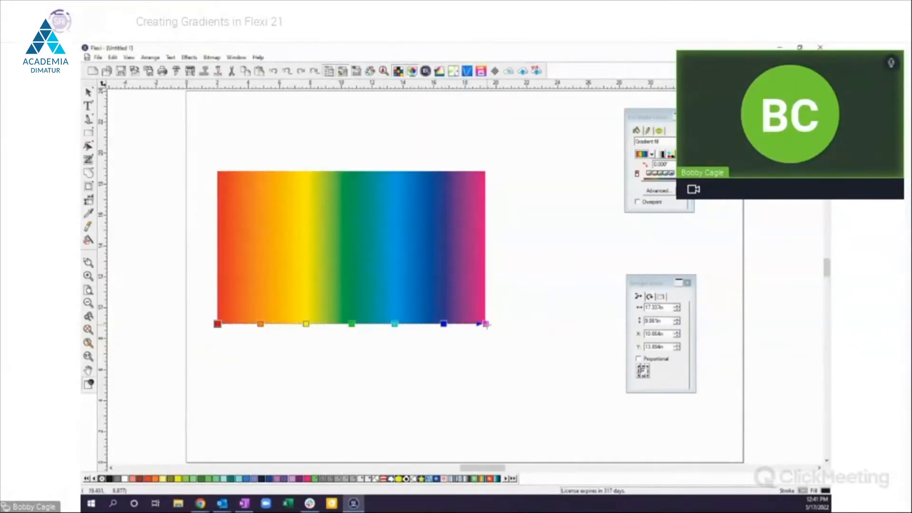
pyautogui.moveTo(485, 324)
pyautogui.mouseDown()
pyautogui.moveTo(531, 323)
pyautogui.moveTo(472, 321)
pyautogui.mouseUp()
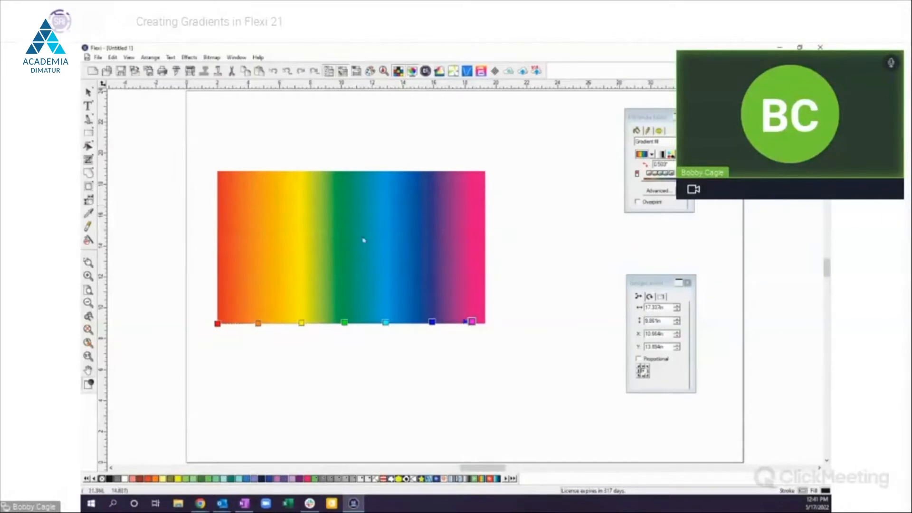
# Step: Draw a second rectangle about 13 by 5.3 in below the rainbow one and fill it with the white-to-black gradient swatch
pyautogui.click(88, 133)
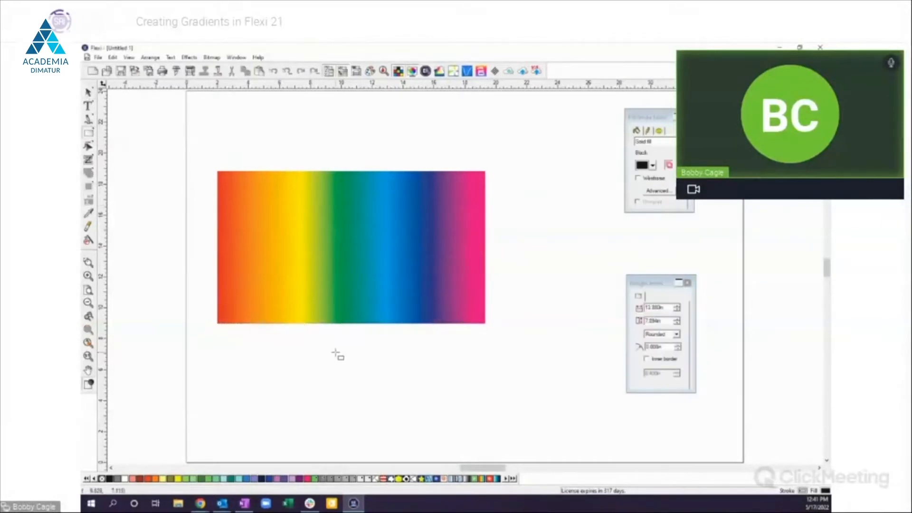
pyautogui.moveTo(335, 351); pyautogui.dragTo(536, 432)
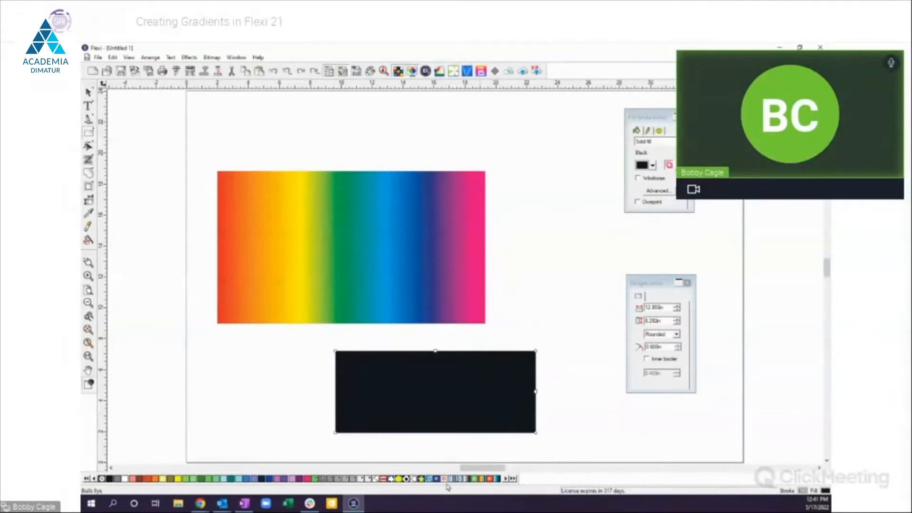
pyautogui.click(467, 478)
pyautogui.moveTo(475, 407); pyautogui.dragTo(450, 404)
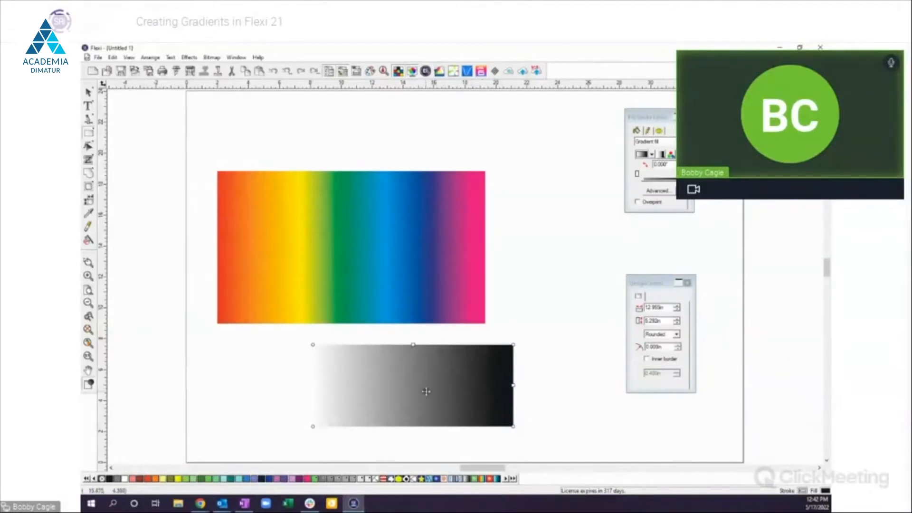
# Step: Compare the lower rectangle's gradient in CMYK and RGB colour modes, ending on CMYK
pyautogui.click(672, 155)
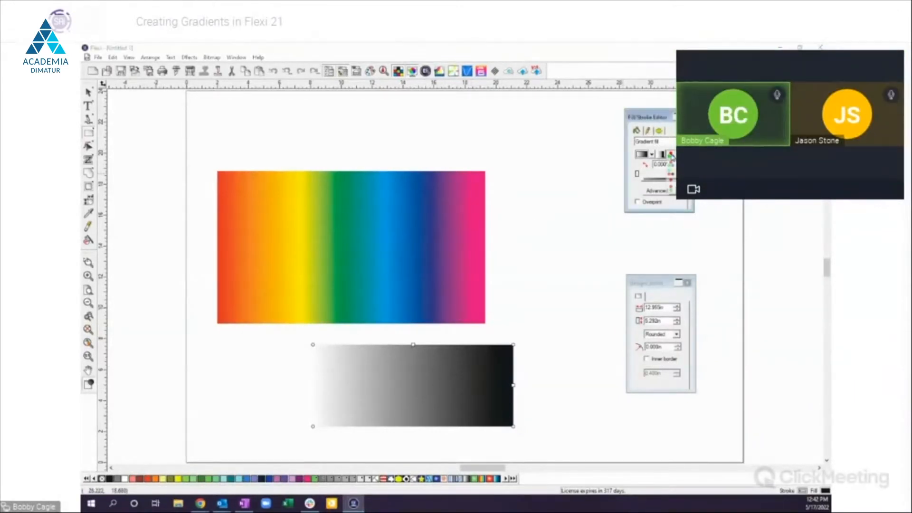
pyautogui.click(673, 174)
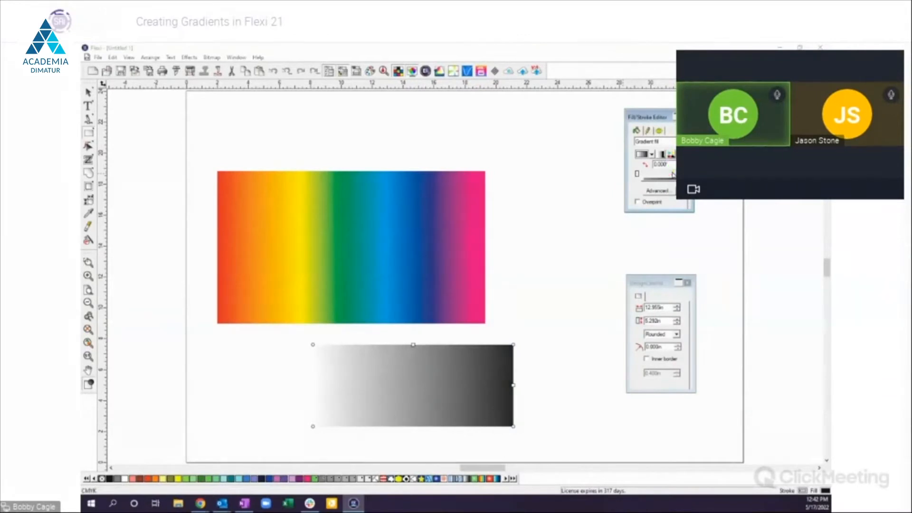
pyautogui.click(672, 155)
pyautogui.click(672, 164)
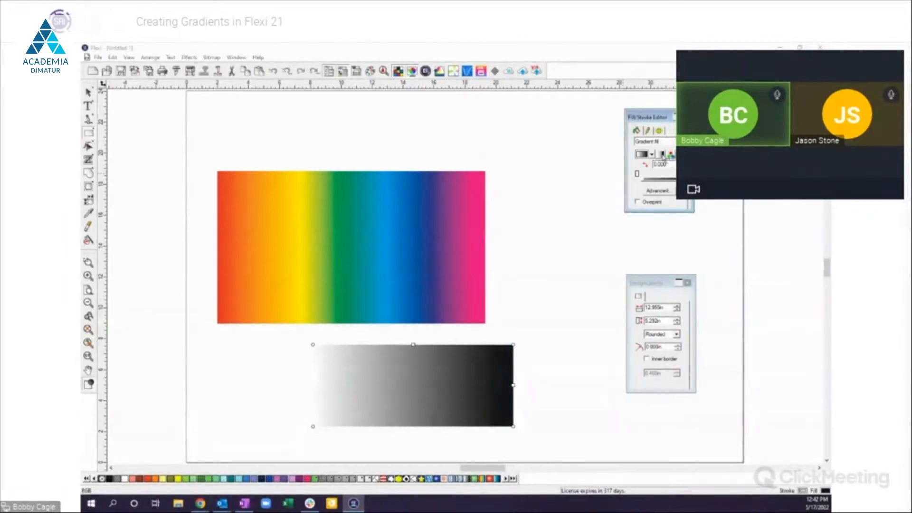
pyautogui.click(672, 155)
pyautogui.click(673, 174)
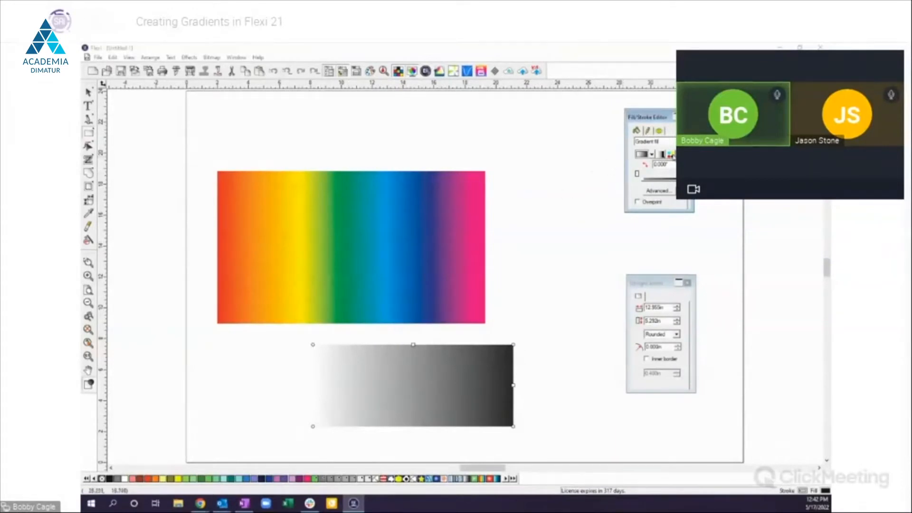
# Step: Try the Single spot color mode and its advanced settings on the lower rectangle's gradient, and return the fill to solid black
pyautogui.click(673, 156)
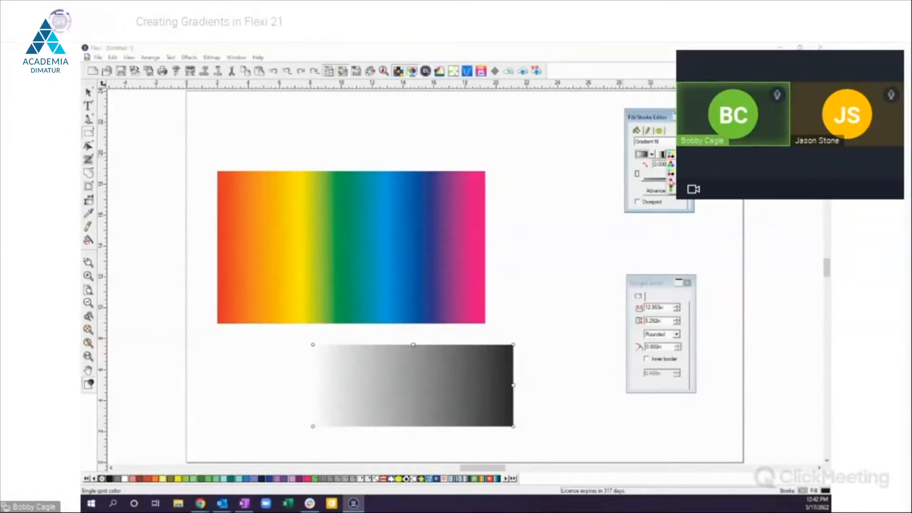
pyautogui.click(672, 182)
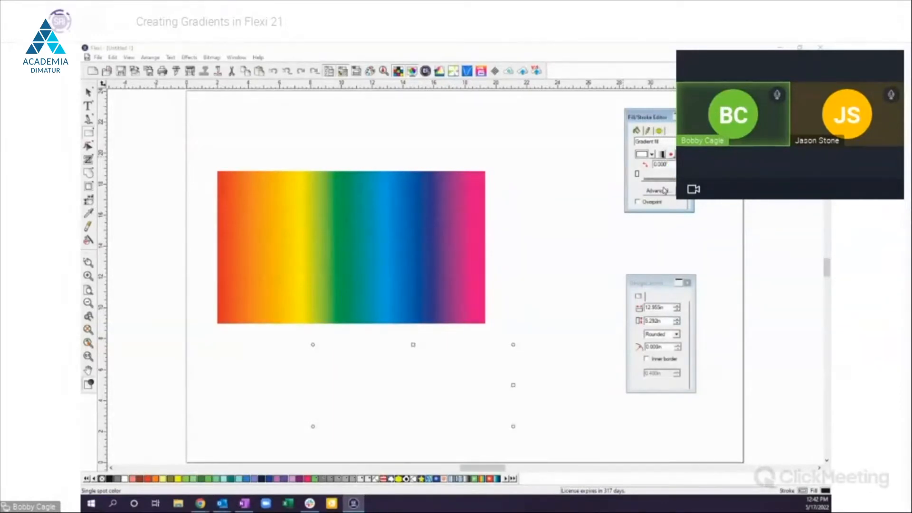
pyautogui.click(664, 191)
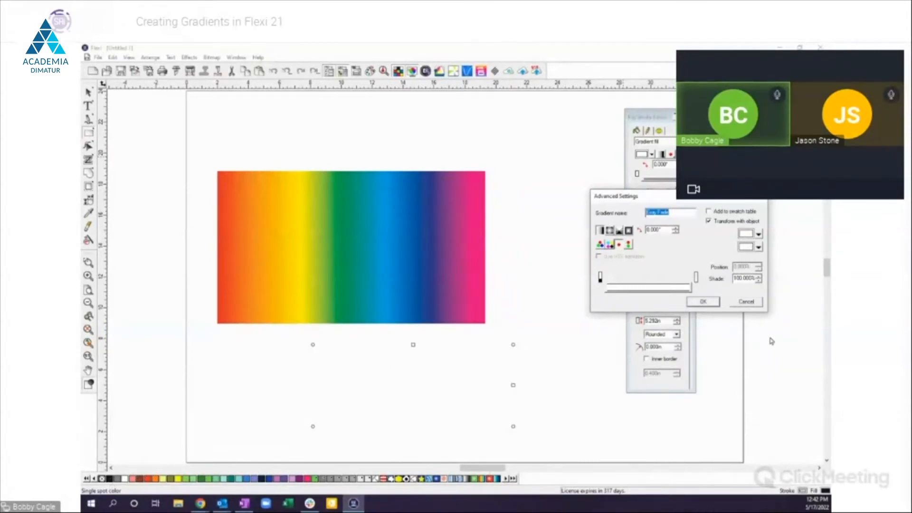
pyautogui.click(746, 301)
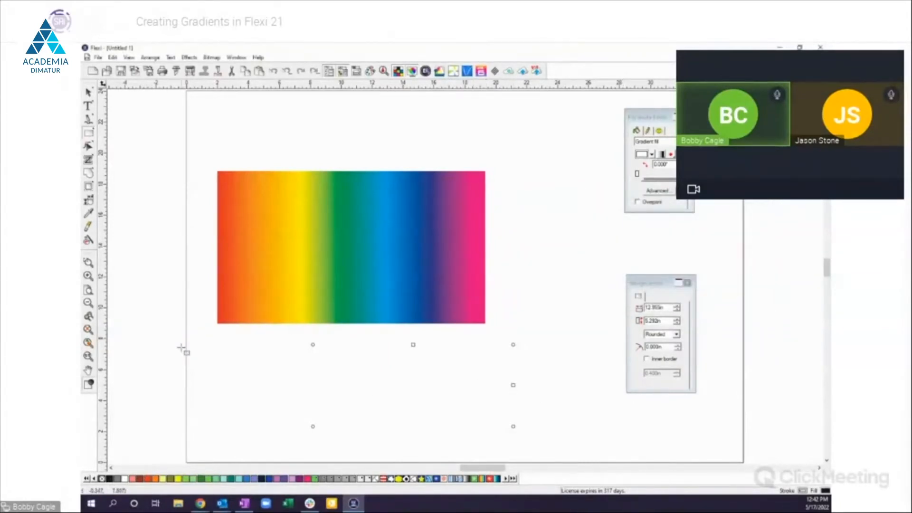
pyautogui.click(109, 479)
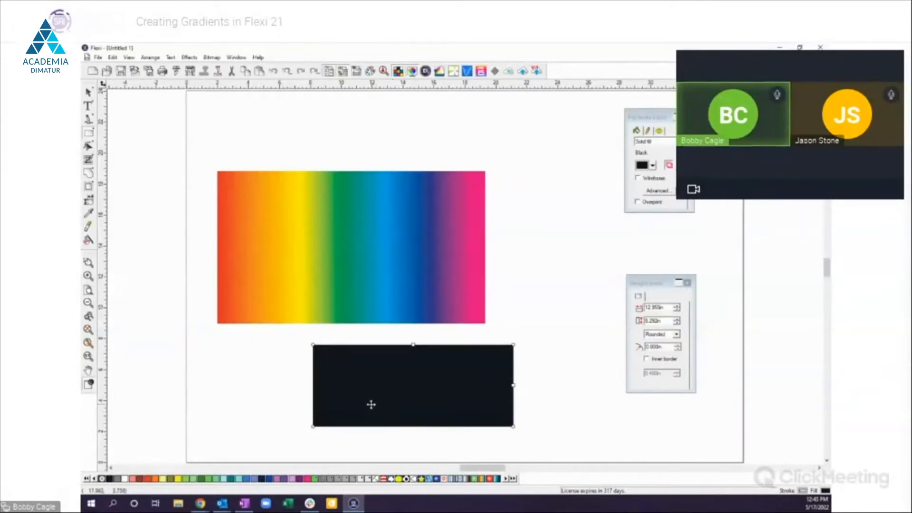
# Step: Open the PANTONE(r) Solid Coated swatch table from the Pantone folder of the swatch library
pyautogui.rightClick(295, 477)
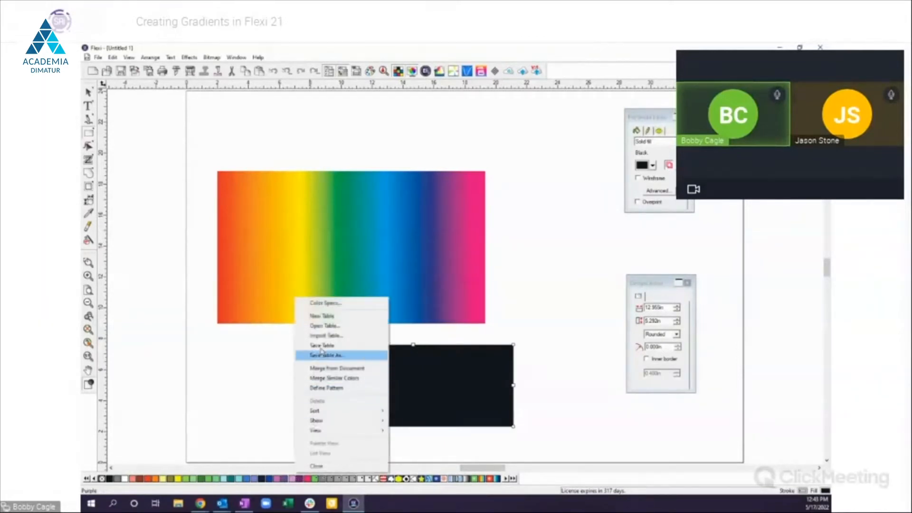
pyautogui.click(324, 326)
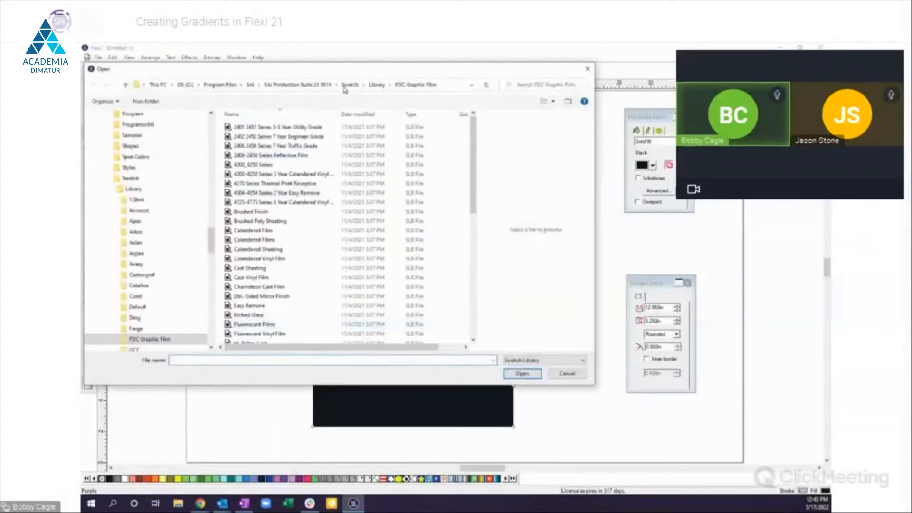
pyautogui.click(375, 86)
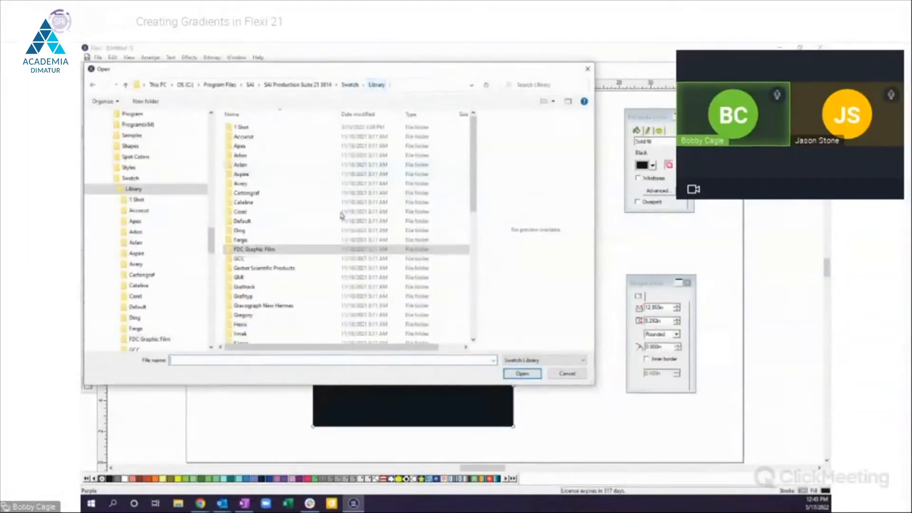
pyautogui.scroll(-1, 289, 298)
pyautogui.scroll(-3, 289, 299)
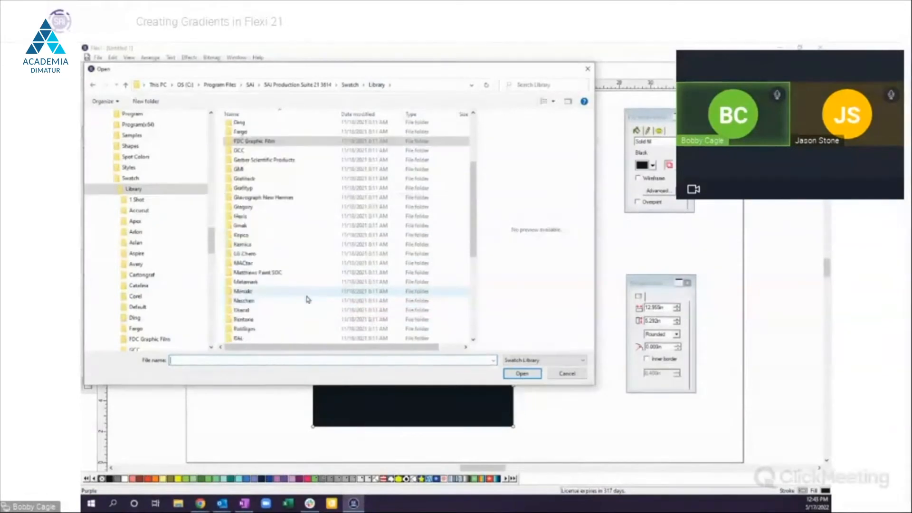
pyautogui.doubleClick(256, 321)
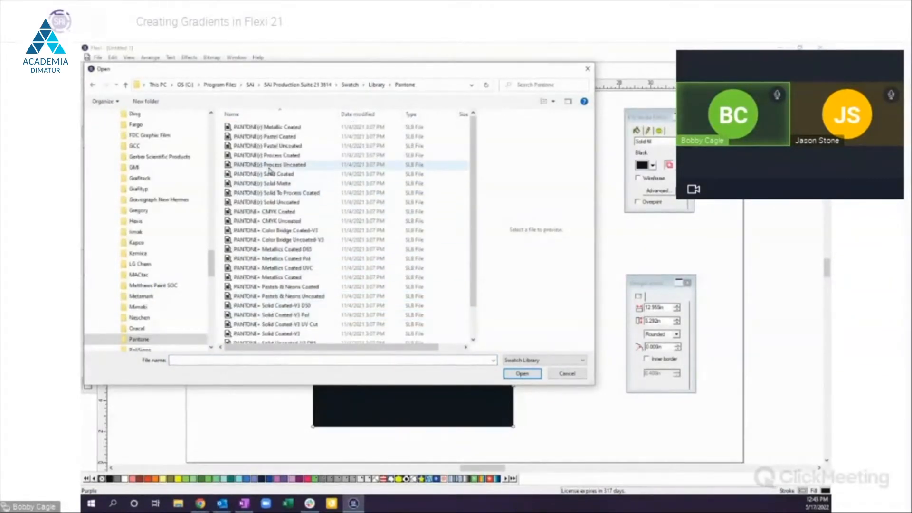
pyautogui.doubleClick(272, 174)
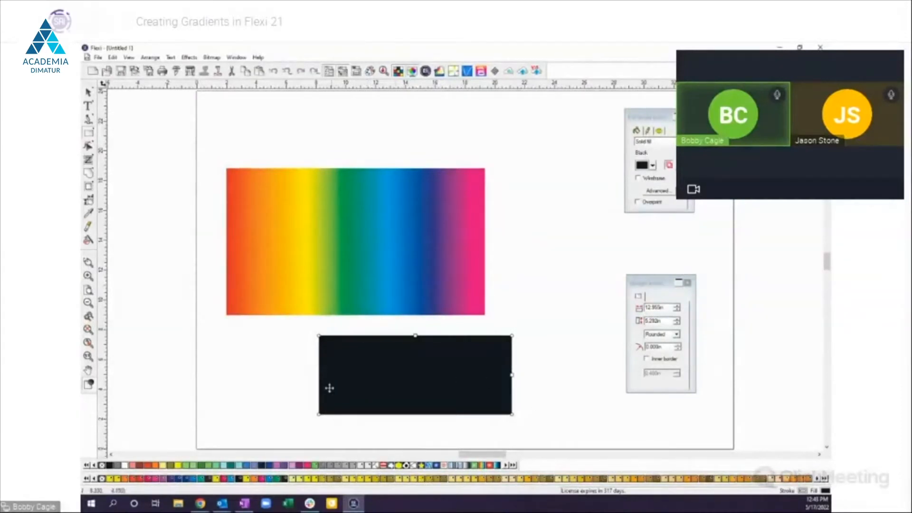
# Step: Fill the lower rectangle with the white-to-black gradient swatch and set its black end stop to PANTONE Process Black C
pyautogui.click(88, 93)
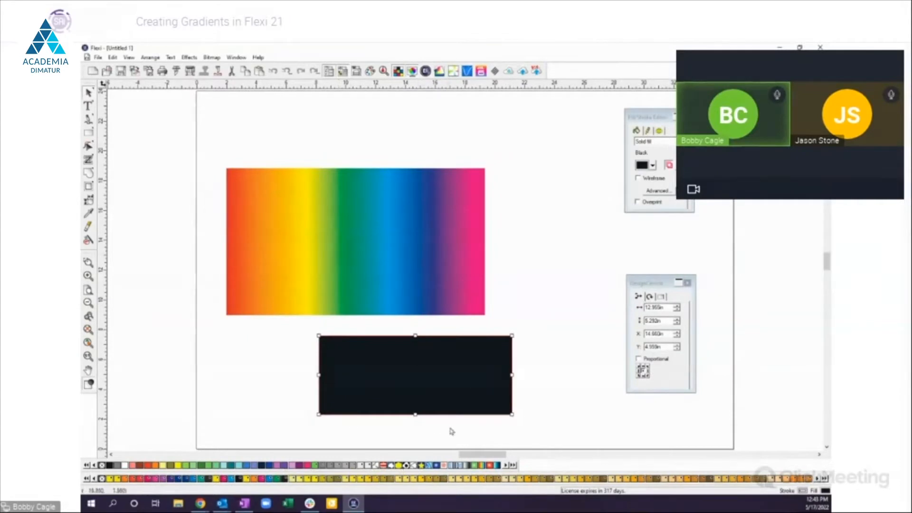
pyautogui.click(470, 465)
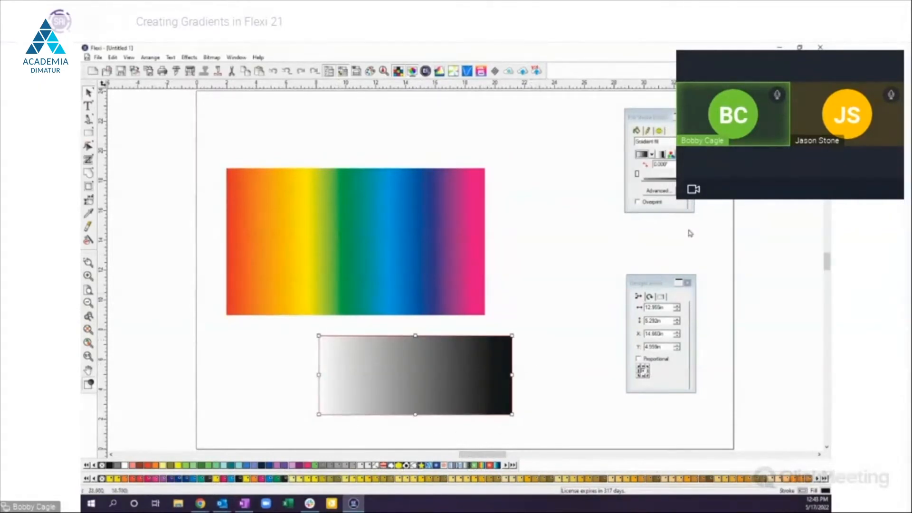
pyautogui.click(659, 191)
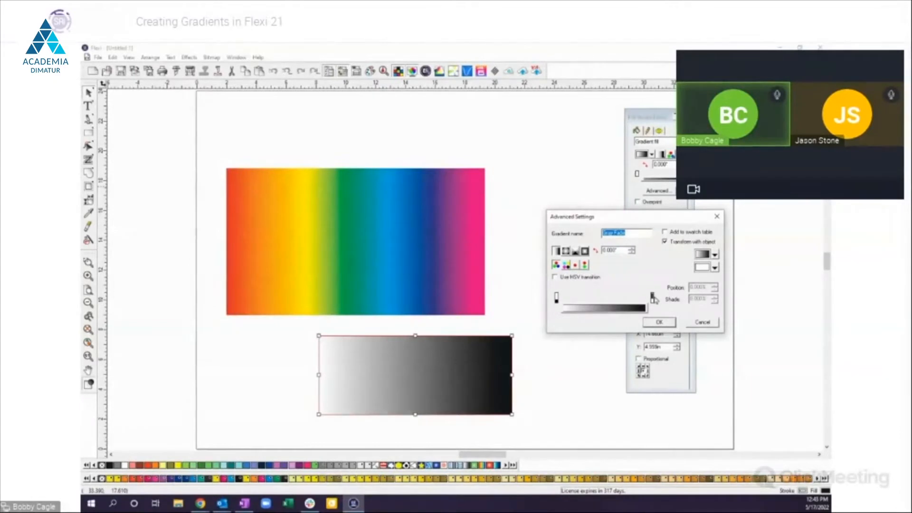
pyautogui.click(653, 297)
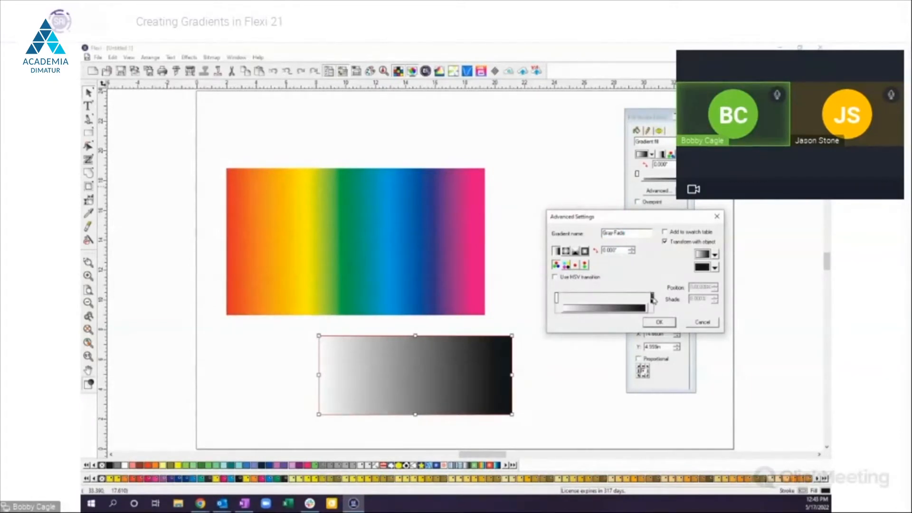
pyautogui.click(714, 268)
pyautogui.scroll(-10, 766, 339)
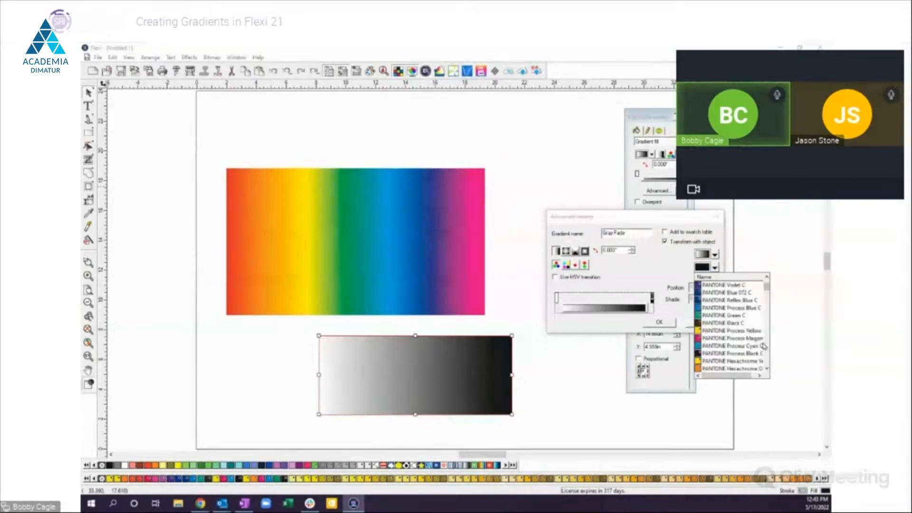
pyautogui.click(724, 353)
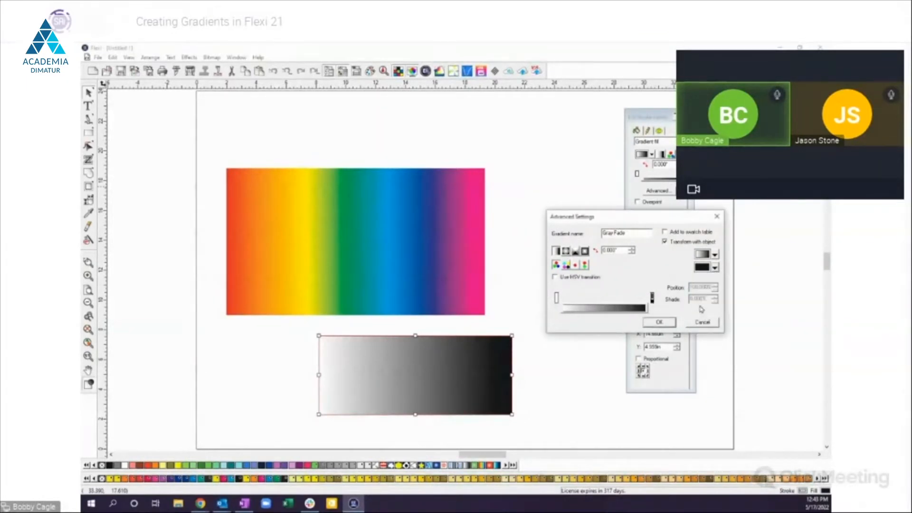
pyautogui.click(660, 323)
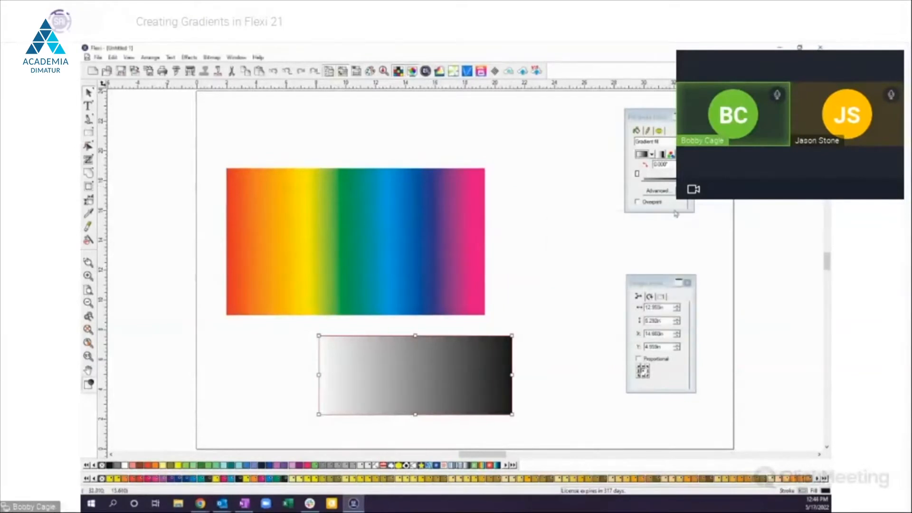
# Step: Switch the lower rectangle's gradient to Single spot color mode and set its spot color to PANTONE Process Black C
pyautogui.click(671, 157)
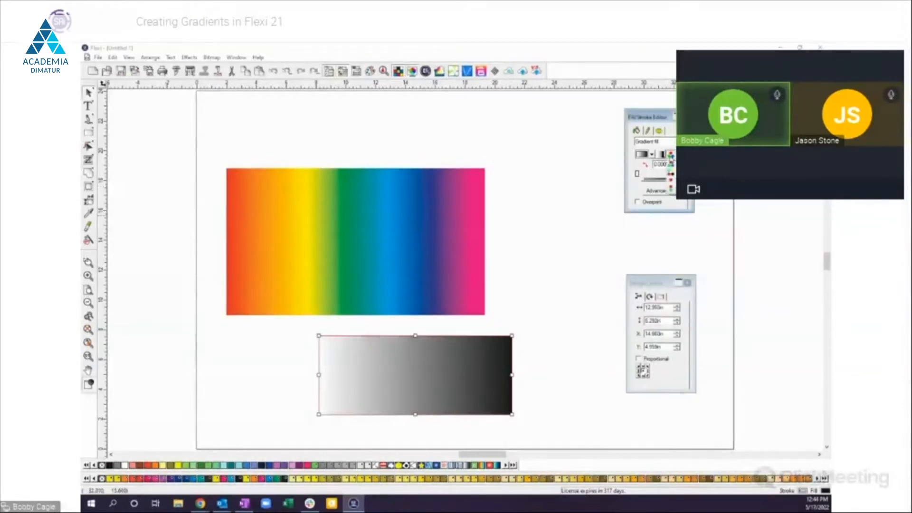
pyautogui.click(671, 184)
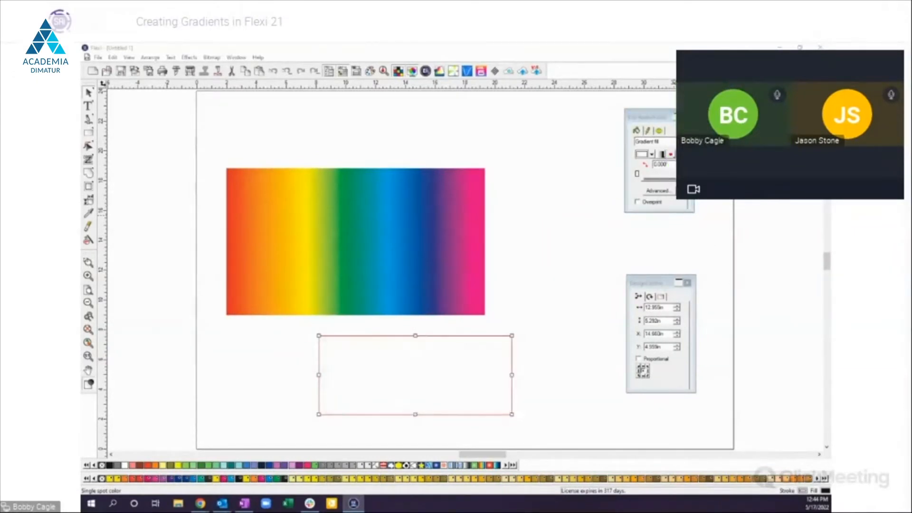
pyautogui.click(657, 190)
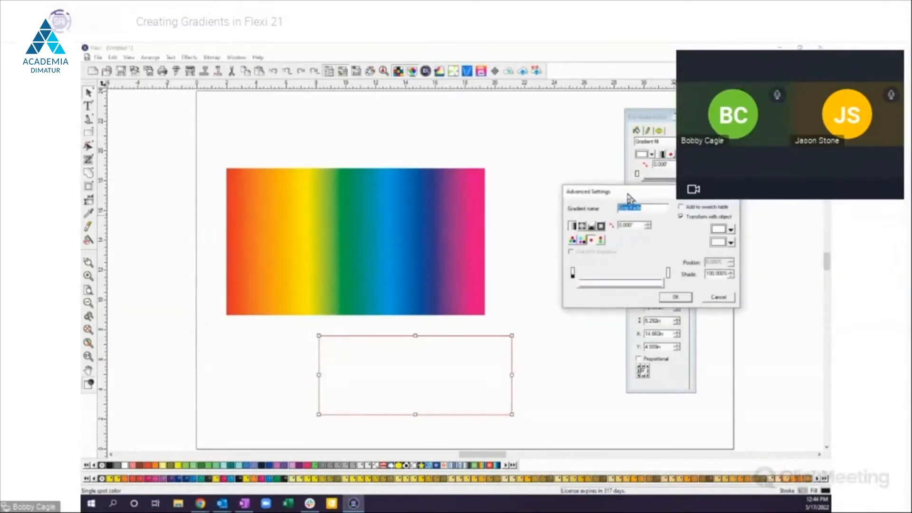
pyautogui.click(669, 272)
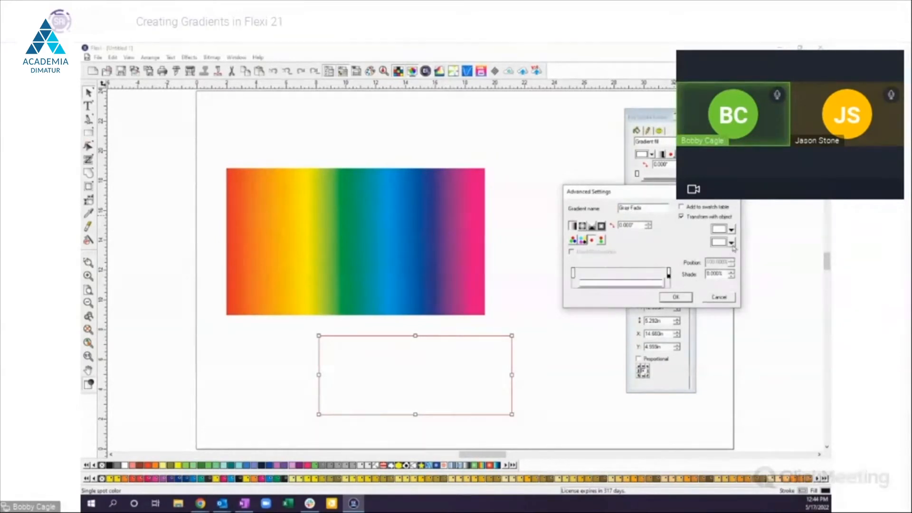
pyautogui.click(731, 243)
pyautogui.click(784, 323)
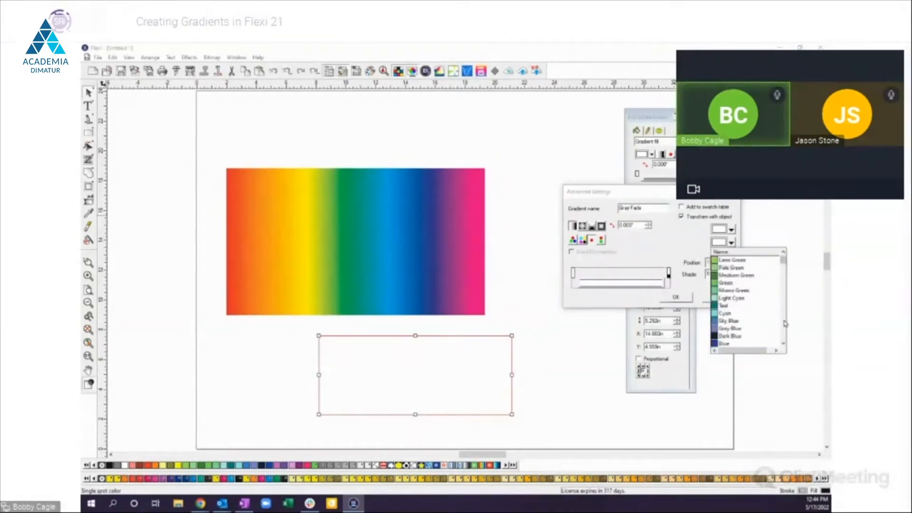
pyautogui.click(783, 338)
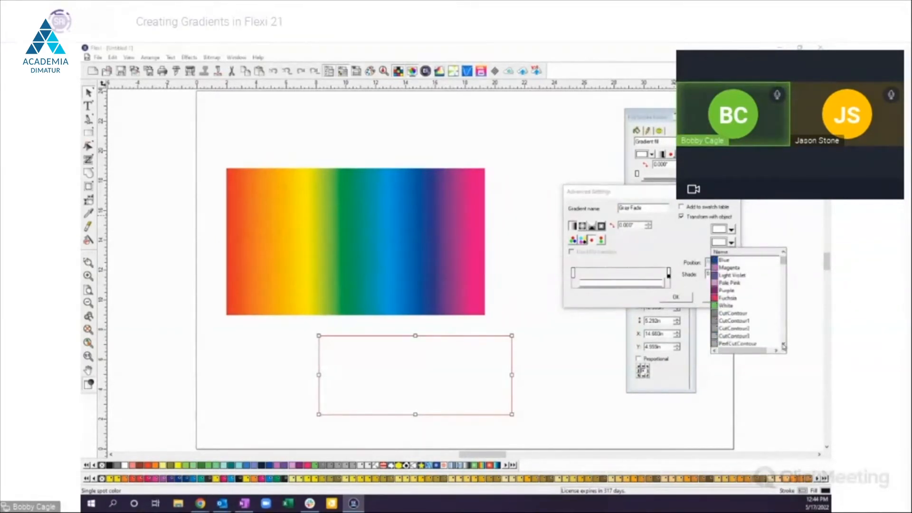
pyautogui.click(783, 347)
pyautogui.click(783, 347)
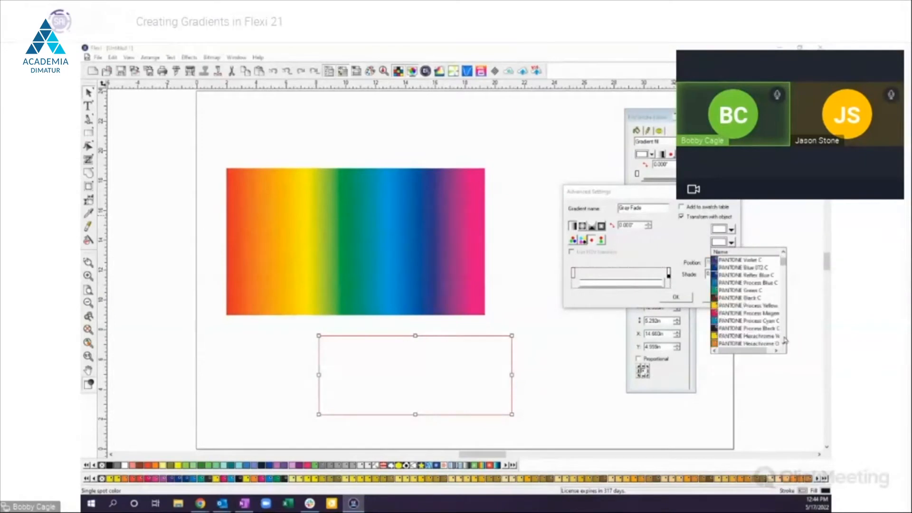
pyautogui.click(754, 331)
pyautogui.click(677, 298)
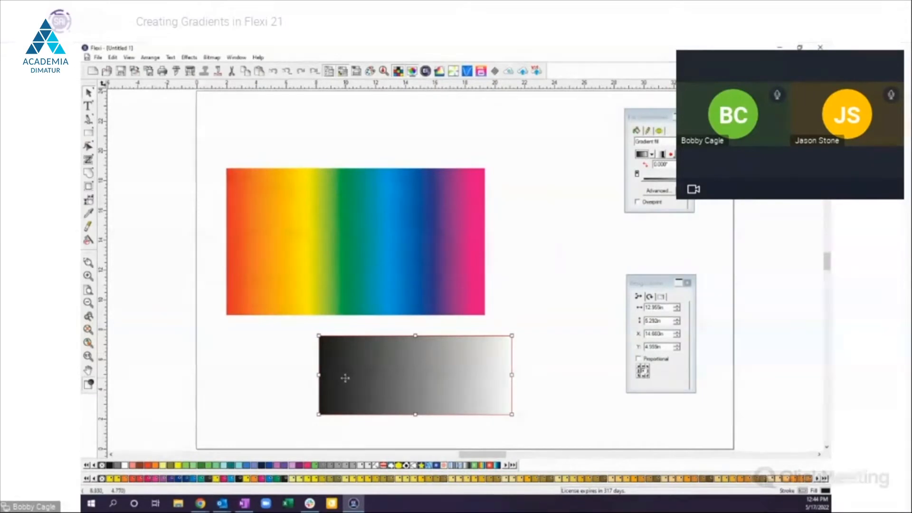
# Step: Reverse the lower rectangle's gradient by placing the dark stop at its right edge's midpoint and the white stop at its left edge's midpoint
pyautogui.doubleClick(386, 365)
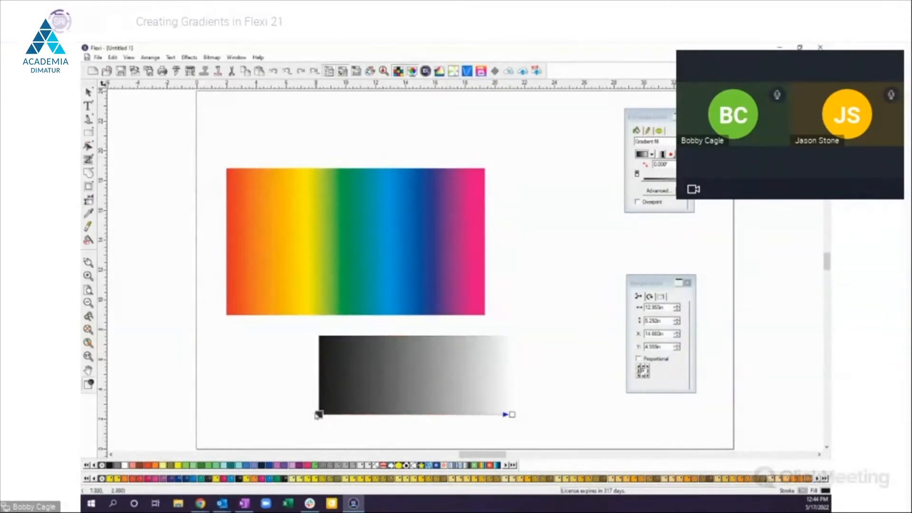
pyautogui.moveTo(318, 414); pyautogui.dragTo(513, 372)
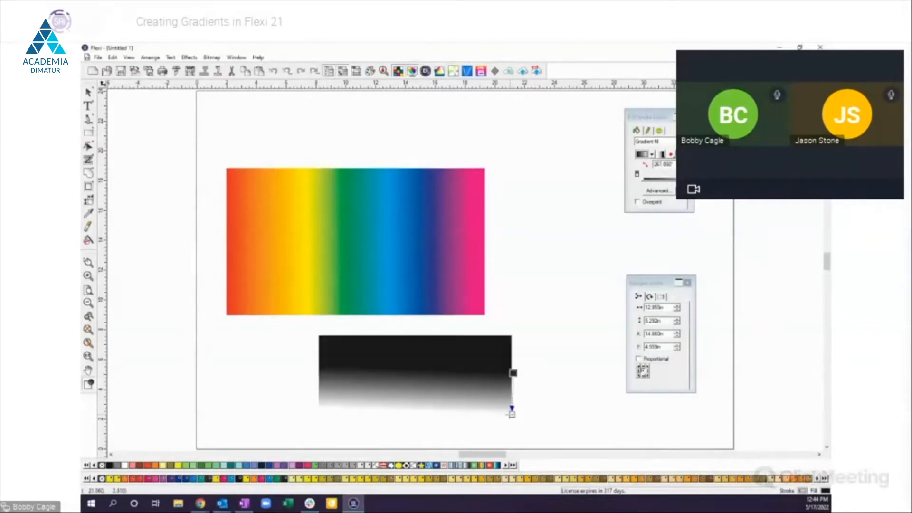
pyautogui.moveTo(511, 414); pyautogui.dragTo(320, 378)
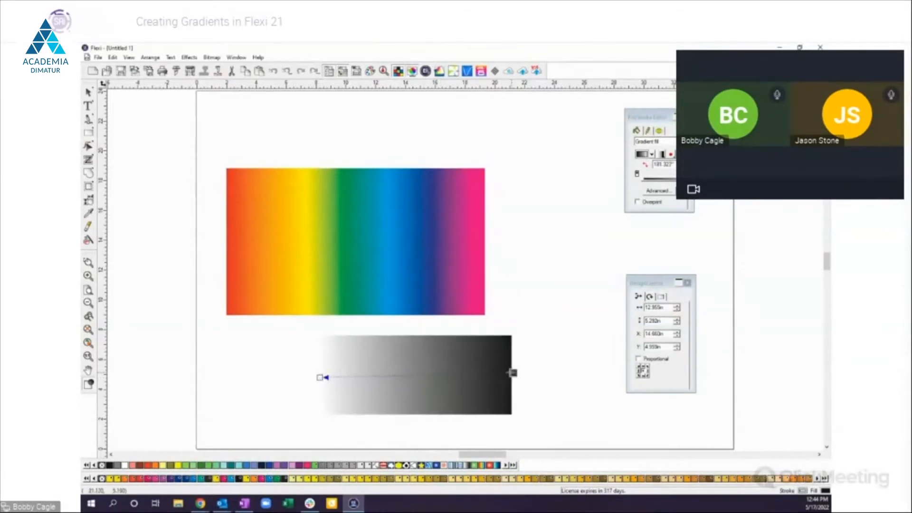
# Step: Try shortening the lower rectangle's gradient and extending it past both side edges, and return both stops to the edges
pyautogui.moveTo(512, 373); pyautogui.dragTo(424, 374)
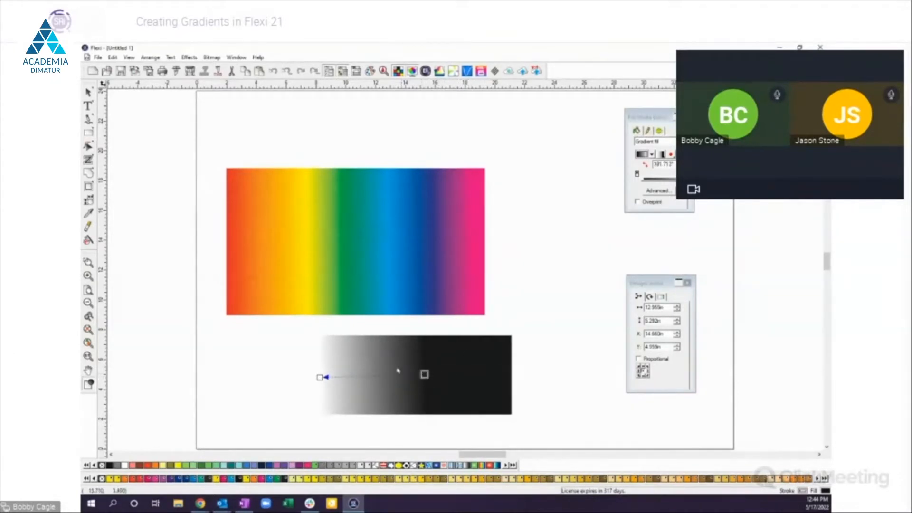
pyautogui.moveTo(424, 373); pyautogui.dragTo(595, 374)
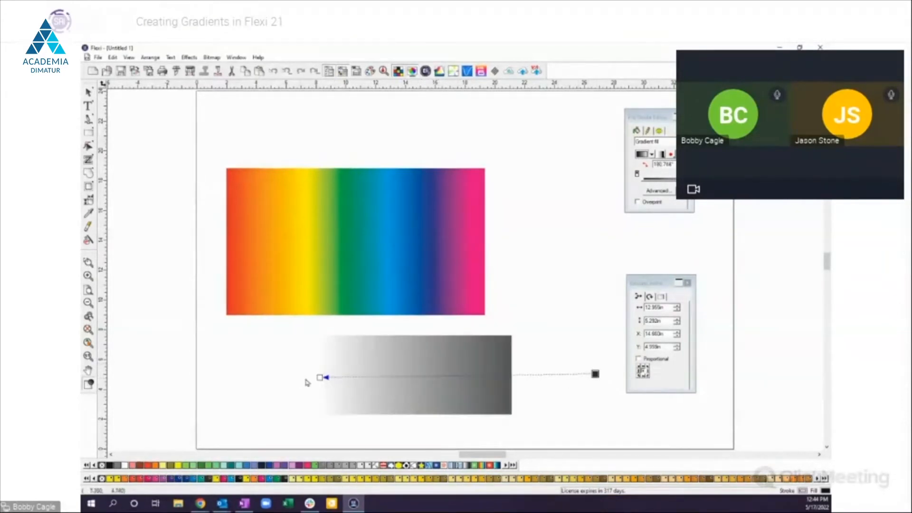
pyautogui.moveTo(320, 378); pyautogui.dragTo(285, 375)
pyautogui.moveTo(261, 369); pyautogui.dragTo(256, 373)
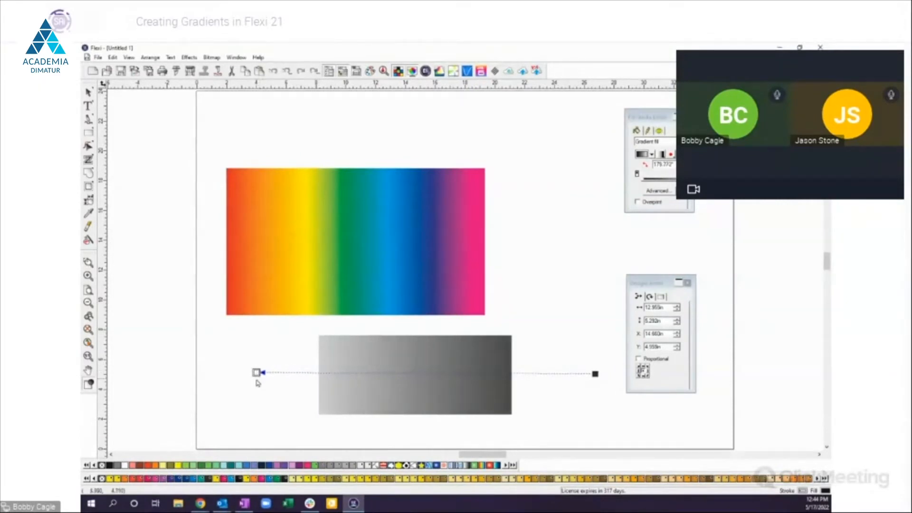
pyautogui.moveTo(256, 372); pyautogui.dragTo(315, 376)
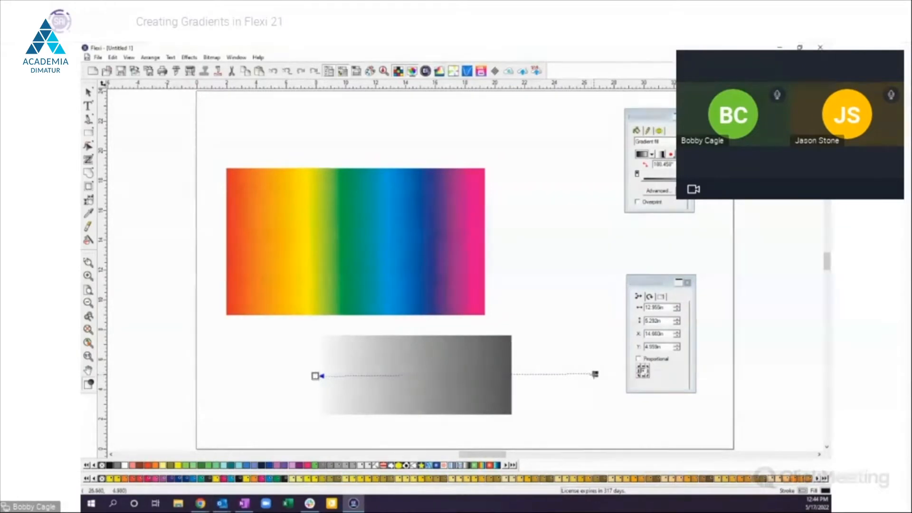
pyautogui.moveTo(594, 373); pyautogui.dragTo(511, 376)
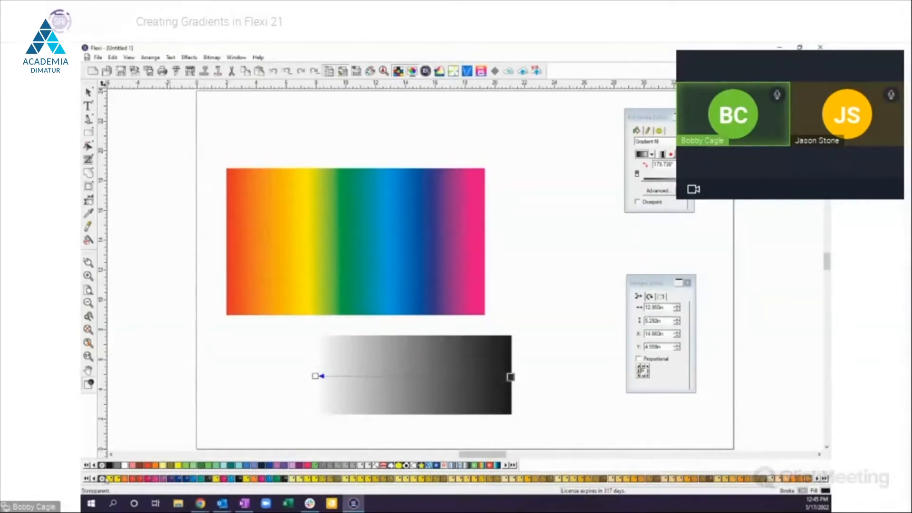
# Step: Switch the lower rectangle's gradient to CMYK color mode and move its dark stop slightly in from the rectangle's right edge
pyautogui.click(671, 154)
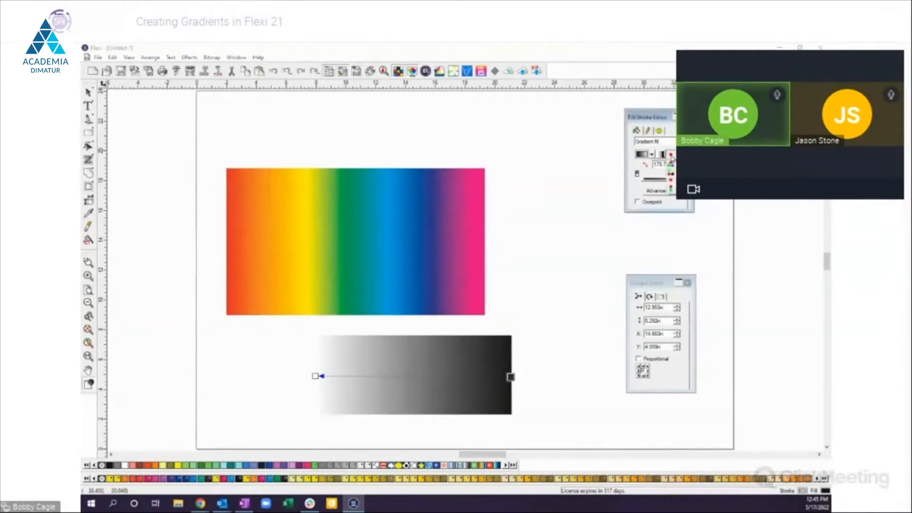
pyautogui.click(671, 175)
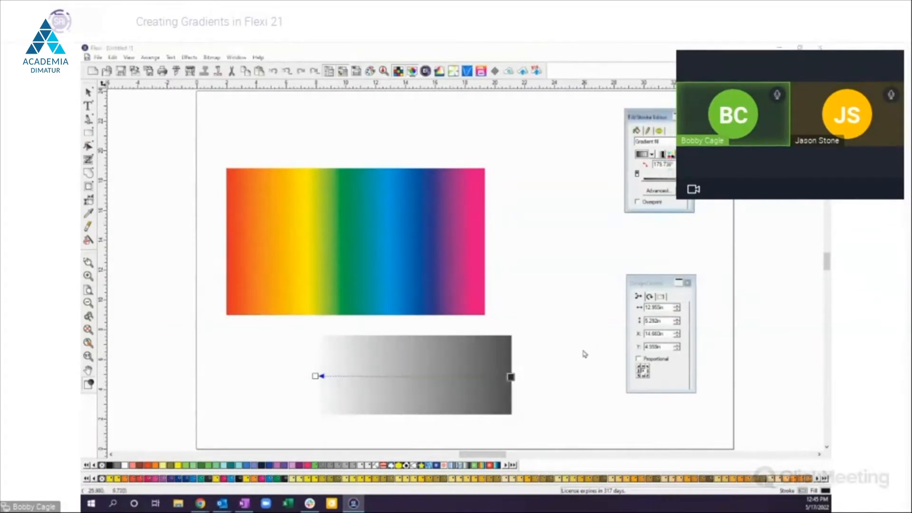
pyautogui.moveTo(511, 376); pyautogui.dragTo(506, 376)
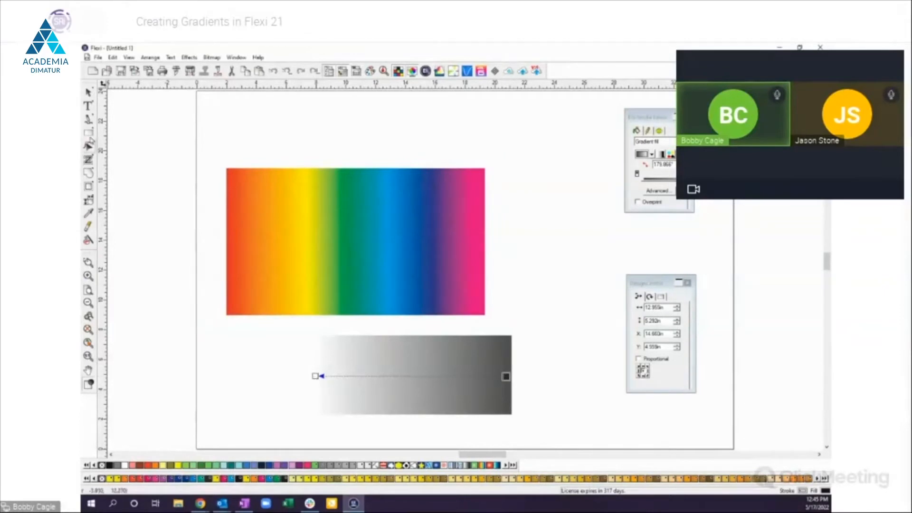
pyautogui.click(88, 93)
pyautogui.click(122, 277)
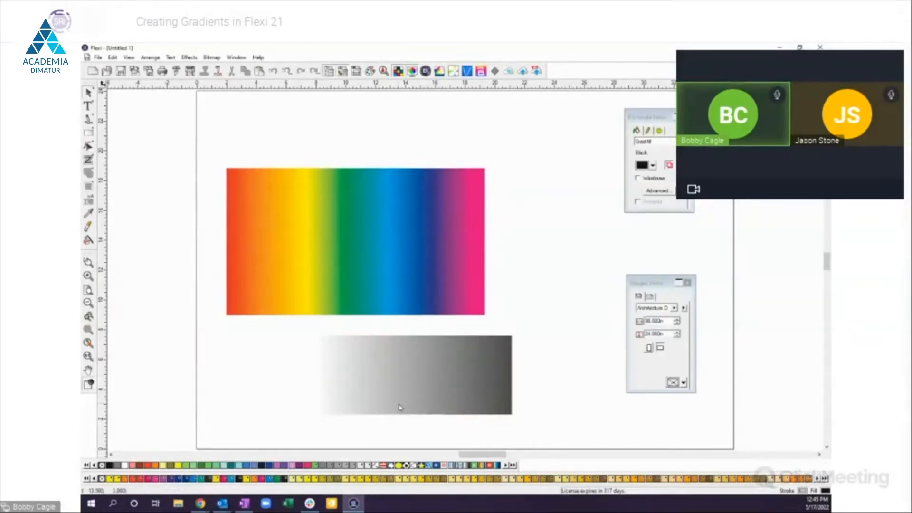
# Step: Move the gray gradient rectangle over the right part of the rainbow rectangle and back below it
pyautogui.click(400, 407)
pyautogui.moveTo(421, 391); pyautogui.dragTo(486, 261)
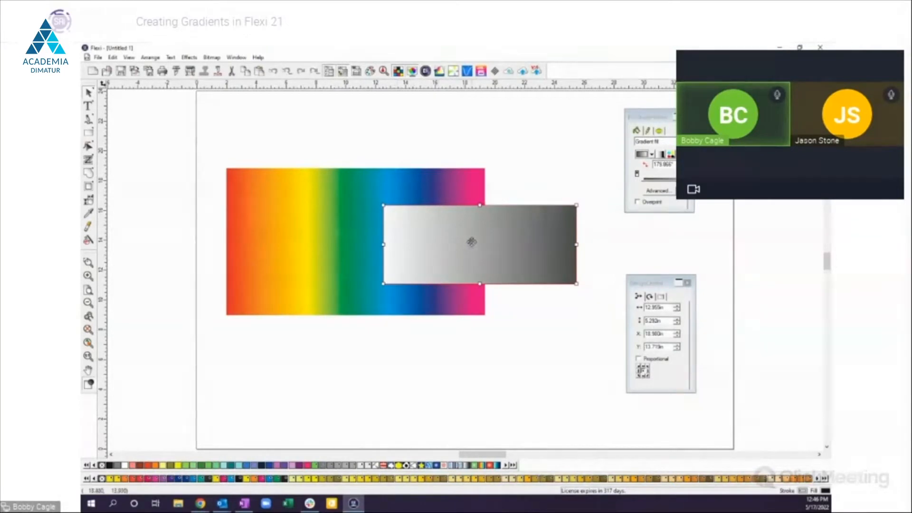
pyautogui.moveTo(469, 241); pyautogui.dragTo(405, 364)
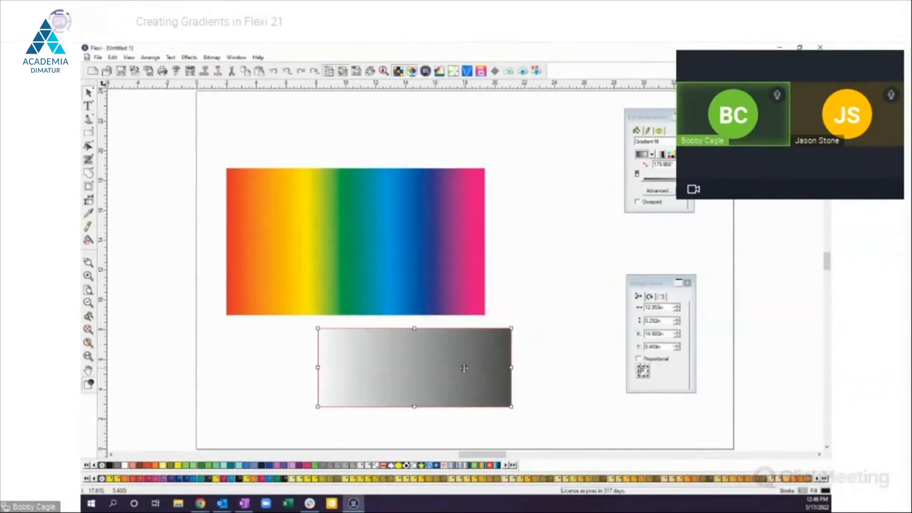
# Step: Reposition the gray gradient rectangle a little below the rainbow rectangle and display its gradient stops
pyautogui.moveTo(463, 373); pyautogui.dragTo(460, 384)
pyautogui.click(541, 335)
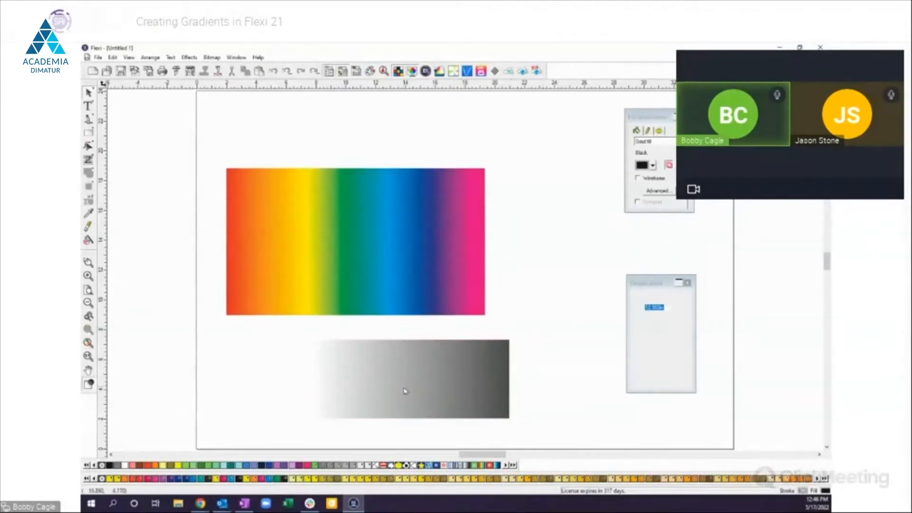
pyautogui.moveTo(404, 391); pyautogui.dragTo(385, 378)
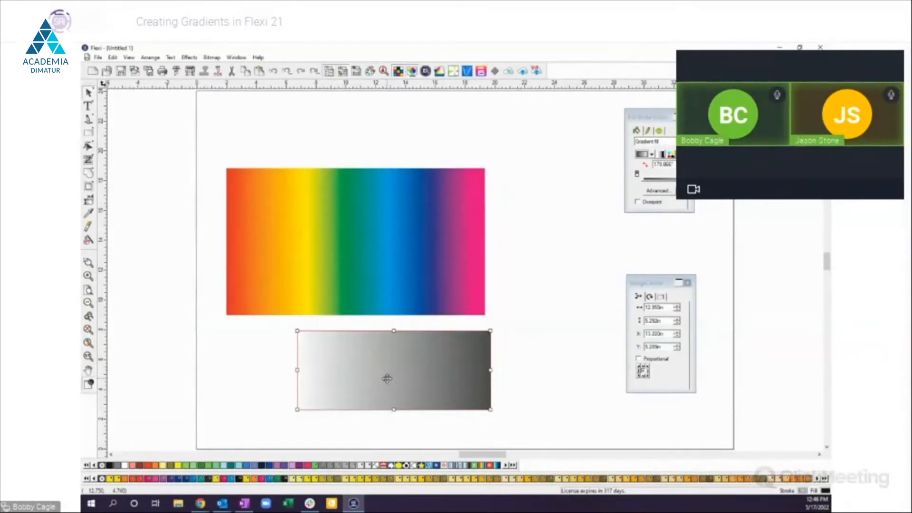
pyautogui.click(526, 343)
pyautogui.click(472, 373)
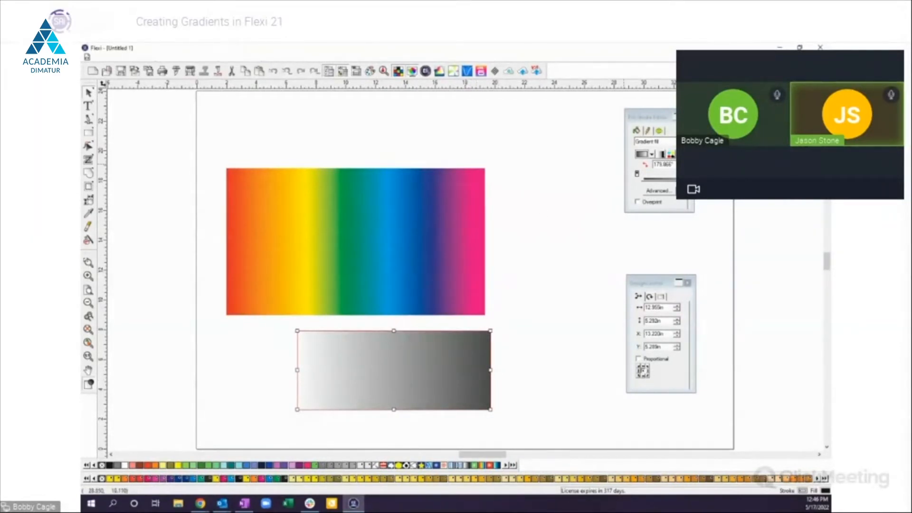
pyautogui.click(645, 165)
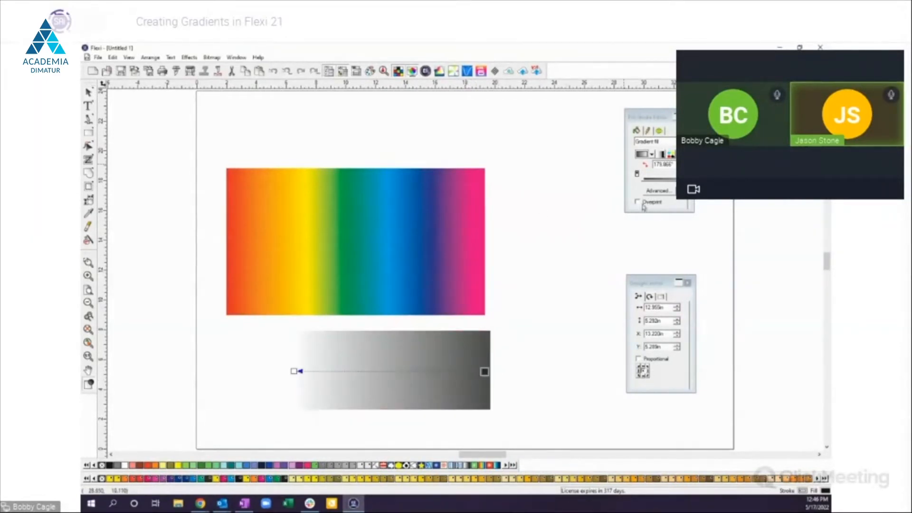
# Step: Shift the rainbow rectangle's gradient by placing the red stop near the rectangle's center and the magenta stop beyond its right edge
pyautogui.click(452, 264)
pyautogui.click(533, 297)
pyautogui.click(413, 232)
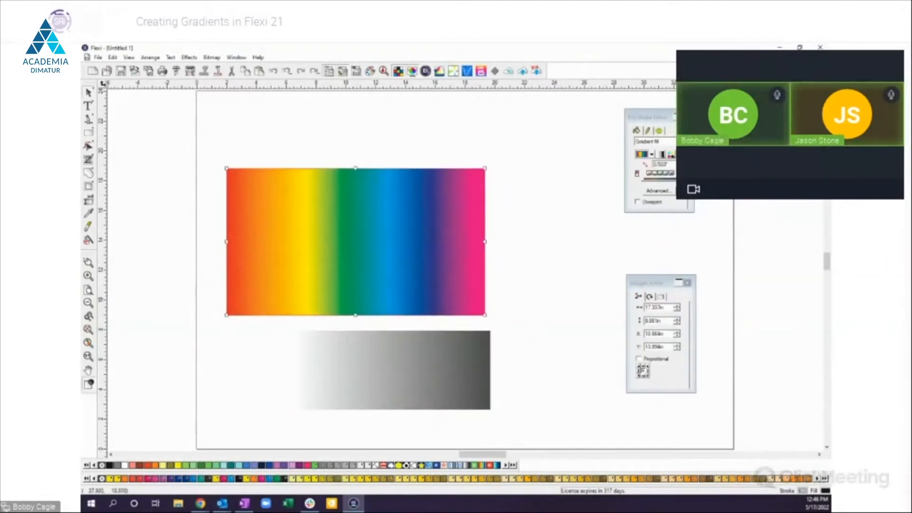
pyautogui.click(645, 164)
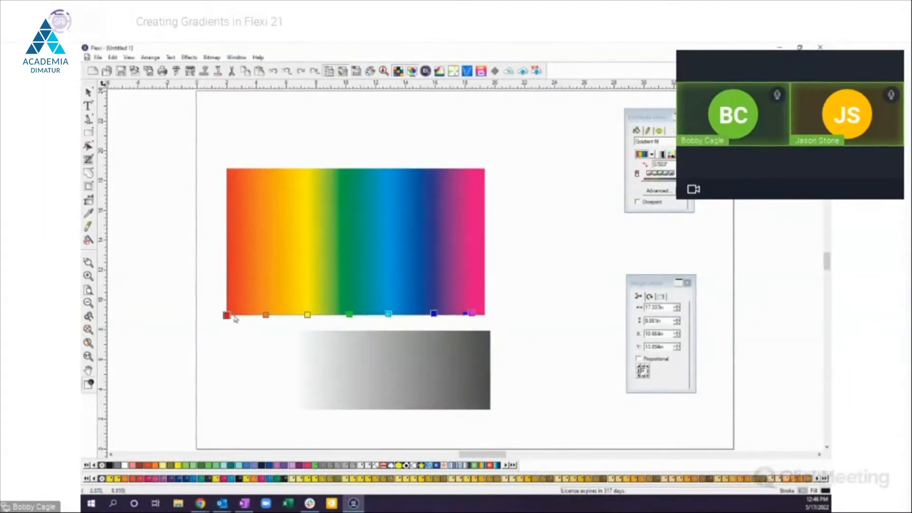
pyautogui.moveTo(227, 315); pyautogui.dragTo(307, 250)
pyautogui.moveTo(472, 313); pyautogui.dragTo(561, 248)
pyautogui.moveTo(312, 249); pyautogui.dragTo(348, 247)
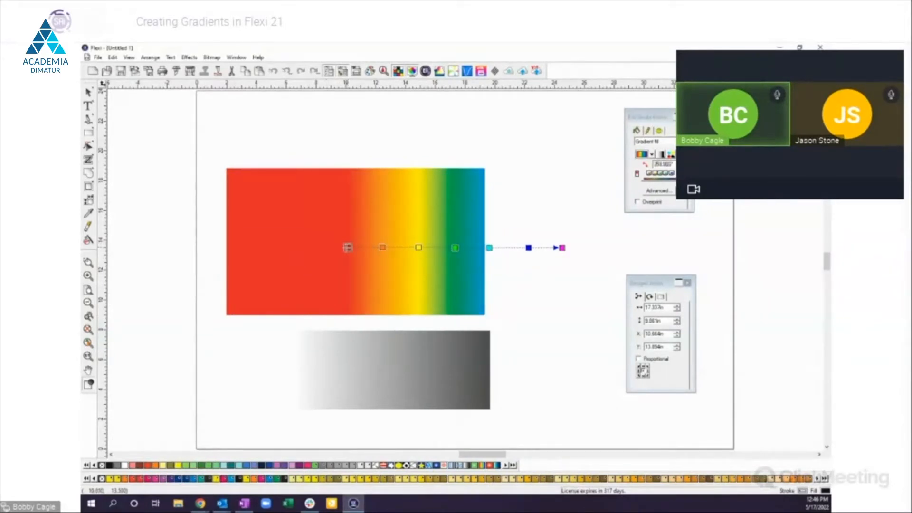
pyautogui.click(88, 92)
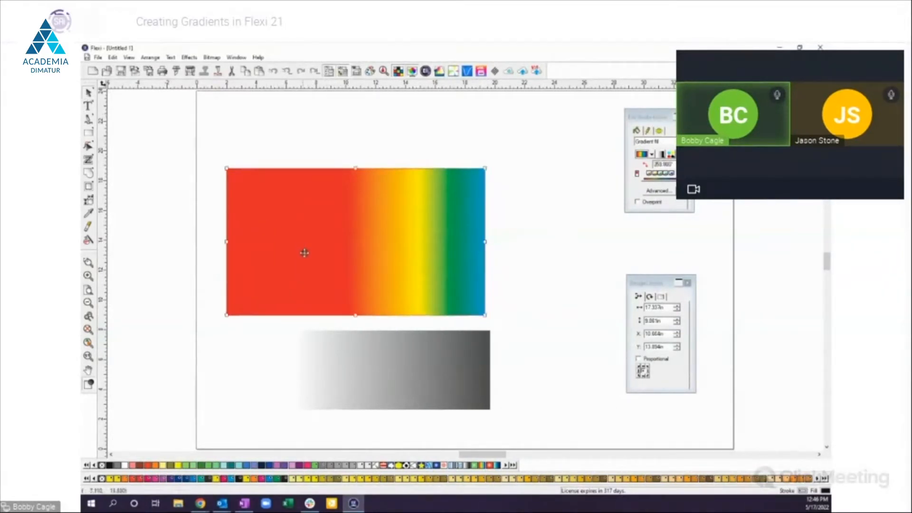
# Step: Delete the gray gradient rectangle and move the rainbow rectangle slightly up and to the right
pyautogui.click(417, 382)
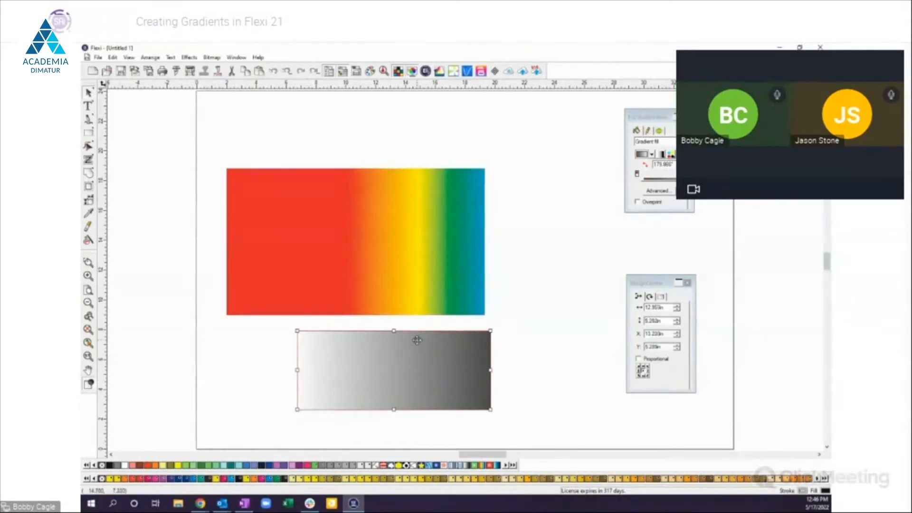
pyautogui.press('Delete')
pyautogui.click(398, 282)
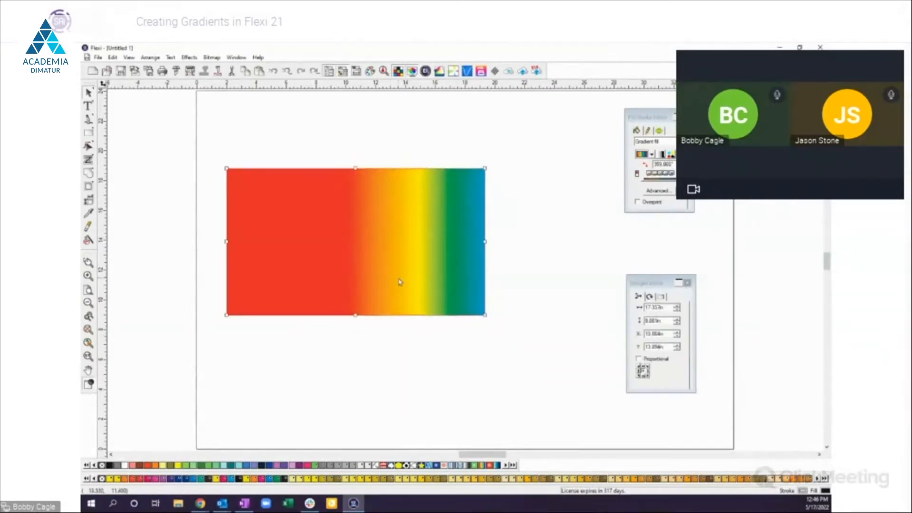
pyautogui.moveTo(392, 253); pyautogui.dragTo(417, 226)
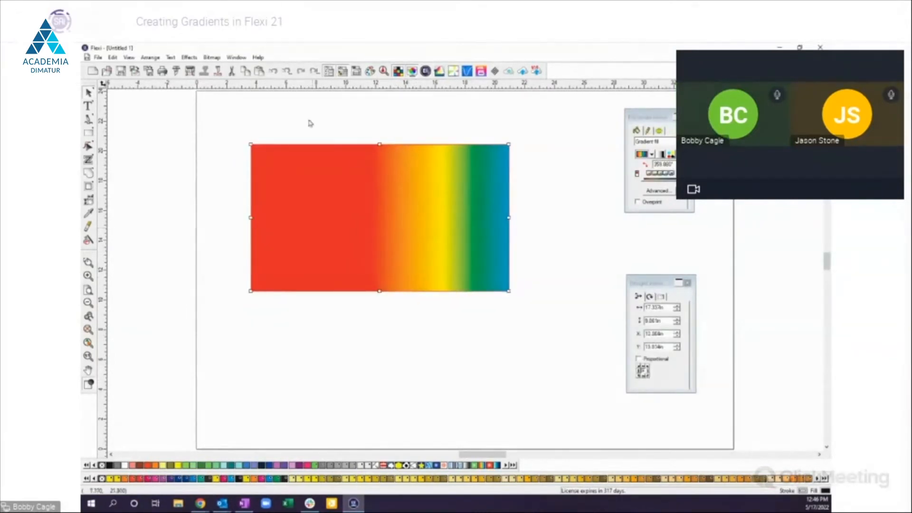
# Step: Distort the rainbow rectangle with the arch-shaped envelope, pulling its upper corners outward and down into a wide fan
pyautogui.click(189, 58)
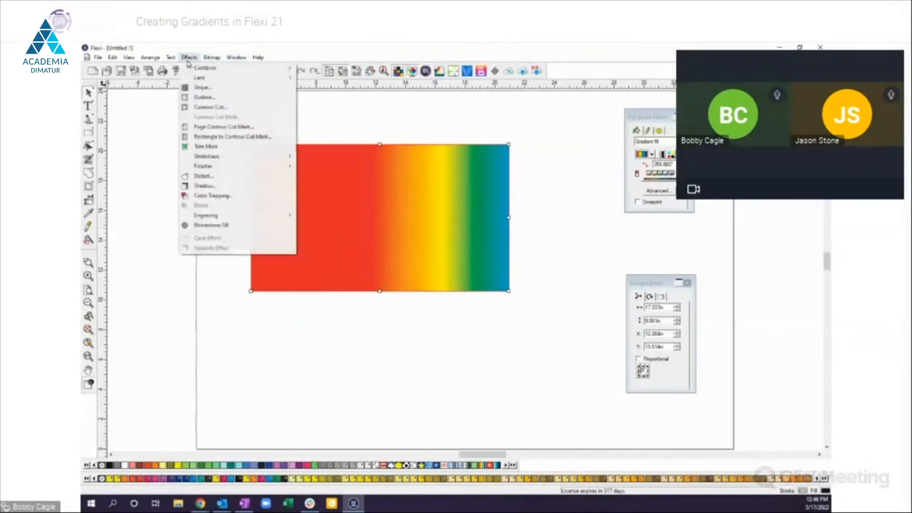
pyautogui.click(200, 176)
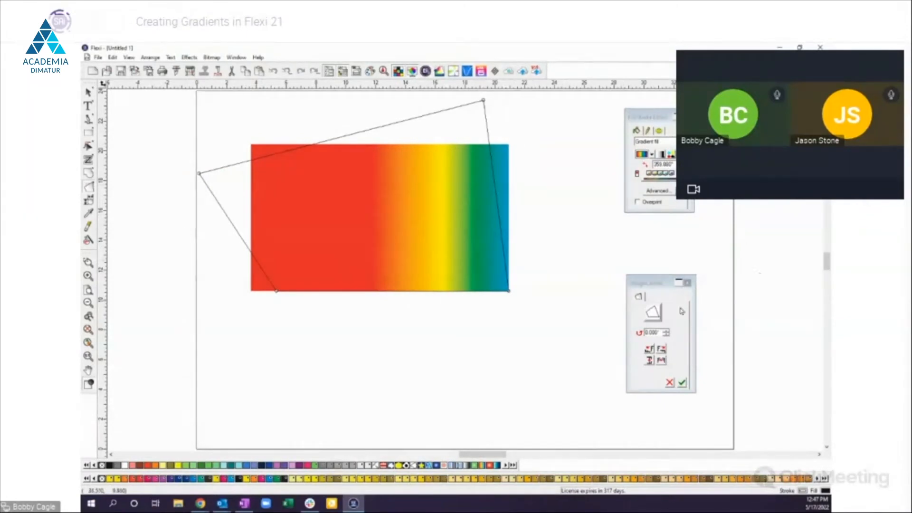
pyautogui.click(655, 317)
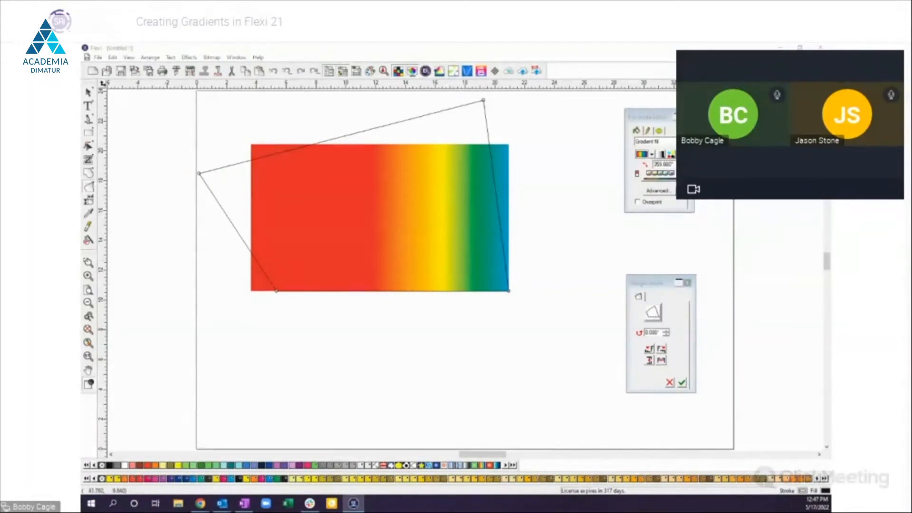
pyautogui.click(755, 311)
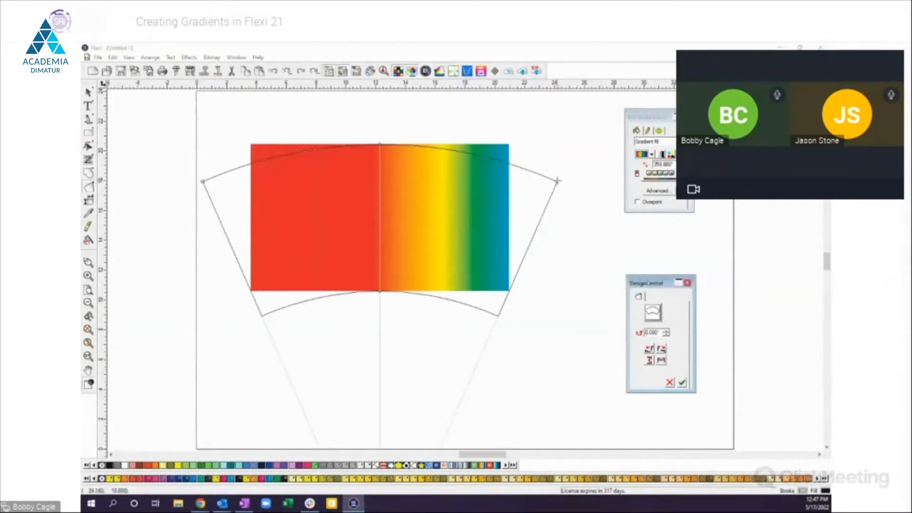
pyautogui.moveTo(558, 182); pyautogui.dragTo(619, 223)
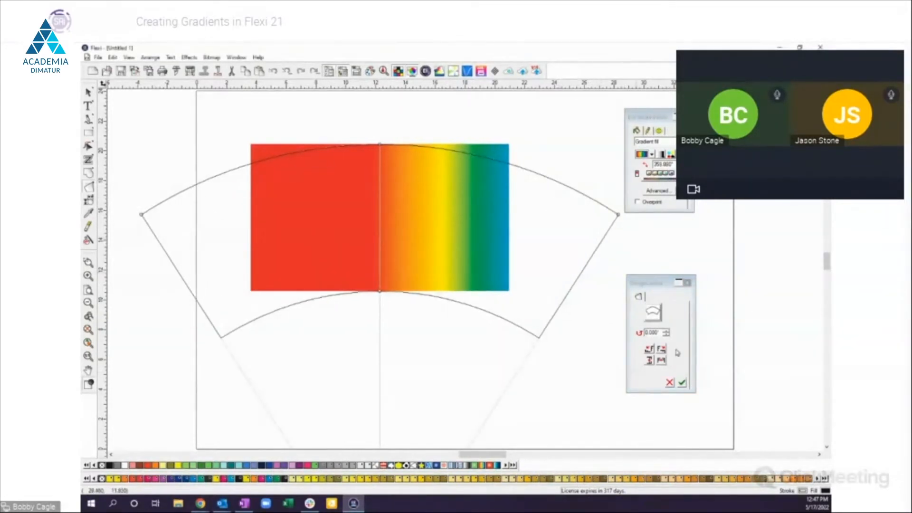
pyautogui.click(682, 382)
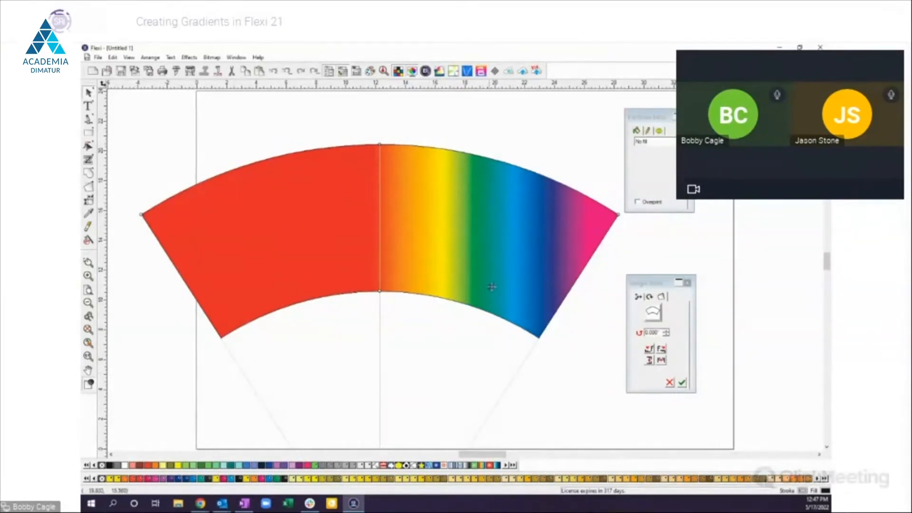
pyautogui.click(573, 324)
# Step: Apply a gradient fill to the arched shape and display its gradient stops
pyautogui.click(491, 268)
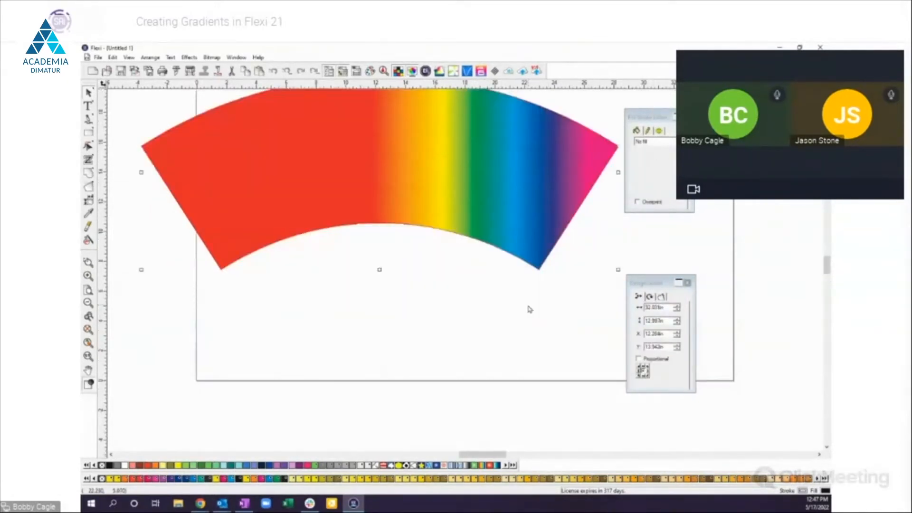
pyautogui.click(639, 135)
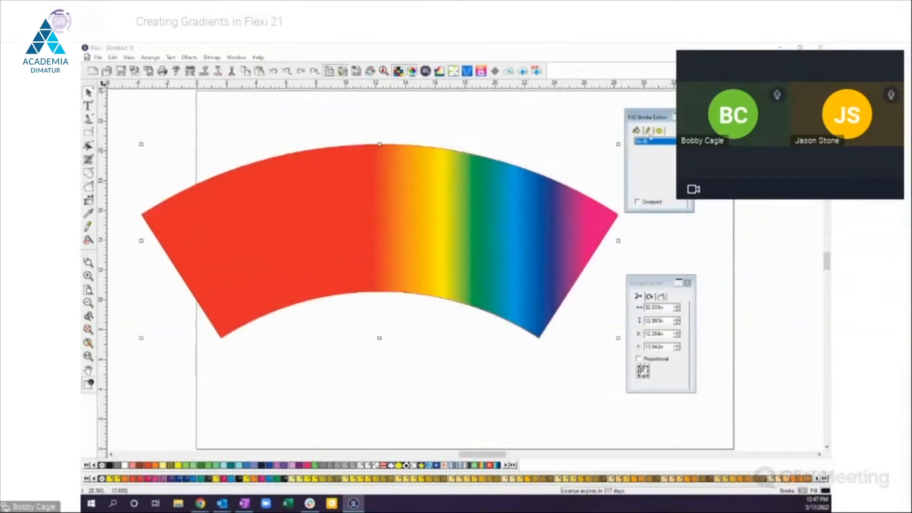
pyautogui.click(657, 143)
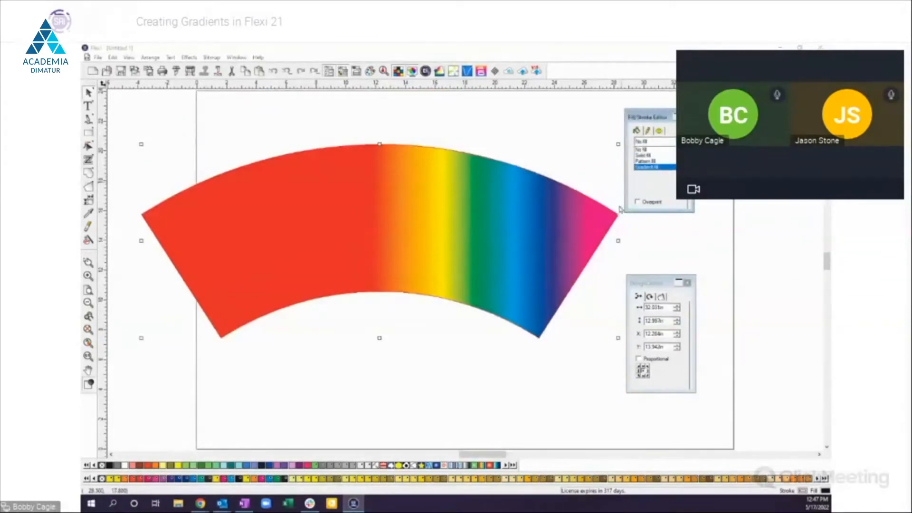
pyautogui.click(651, 168)
pyautogui.click(672, 156)
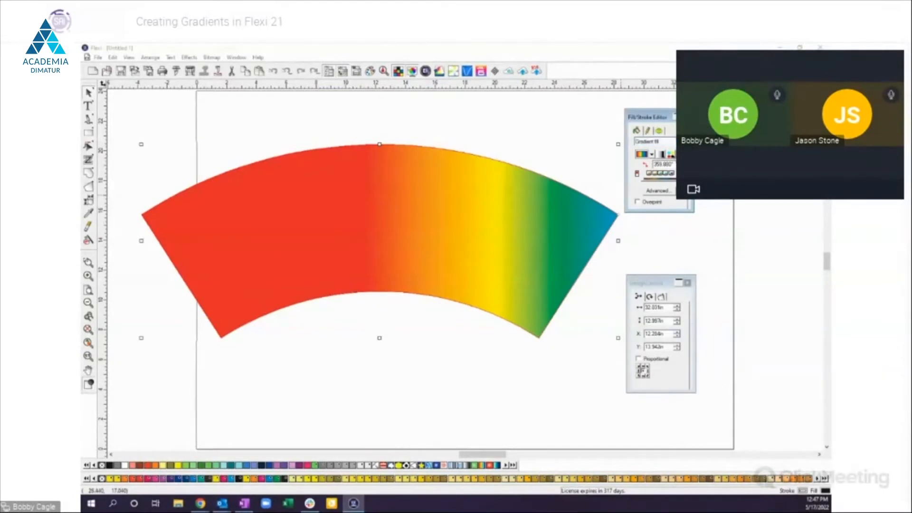
# Step: Spread the gradient across the arch by placing the red stop at its left edge and the magenta stop just past its right edge
pyautogui.moveTo(366, 249); pyautogui.dragTo(167, 244)
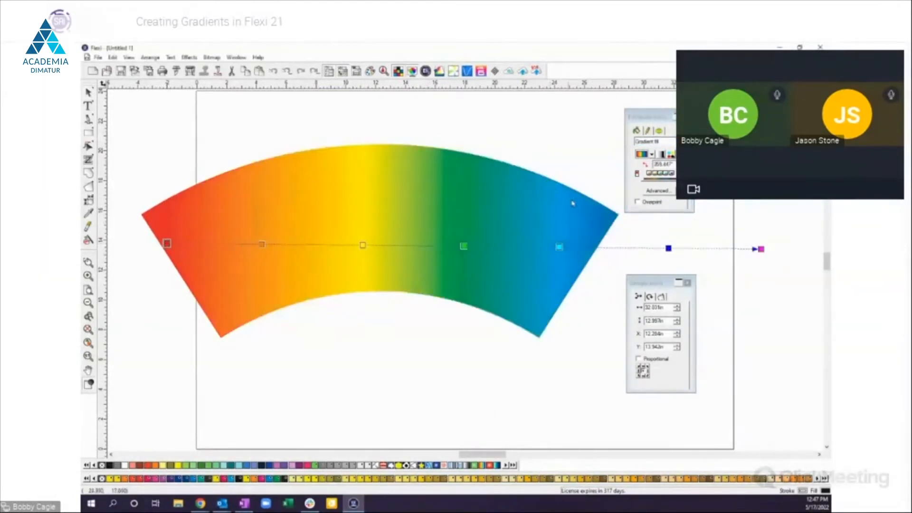
pyautogui.moveTo(760, 249); pyautogui.dragTo(625, 237)
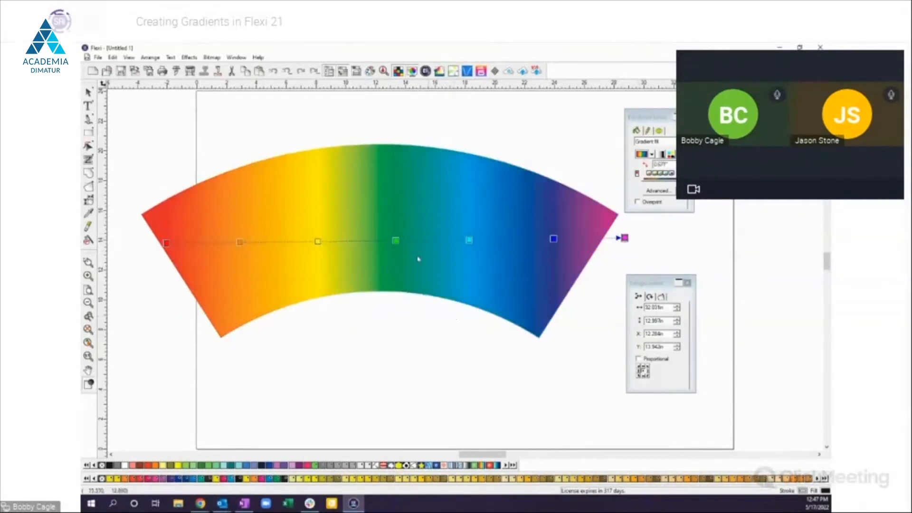
pyautogui.click(88, 92)
pyautogui.click(130, 116)
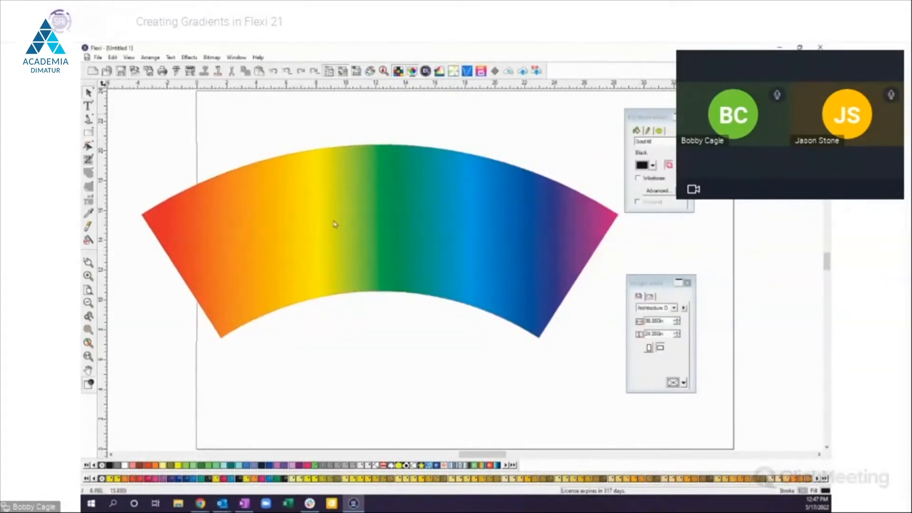
# Step: Delete the arched shape and draw a rectangle about 18.9 in wide and 7.3 in high on the upper part of the page
pyautogui.click(335, 224)
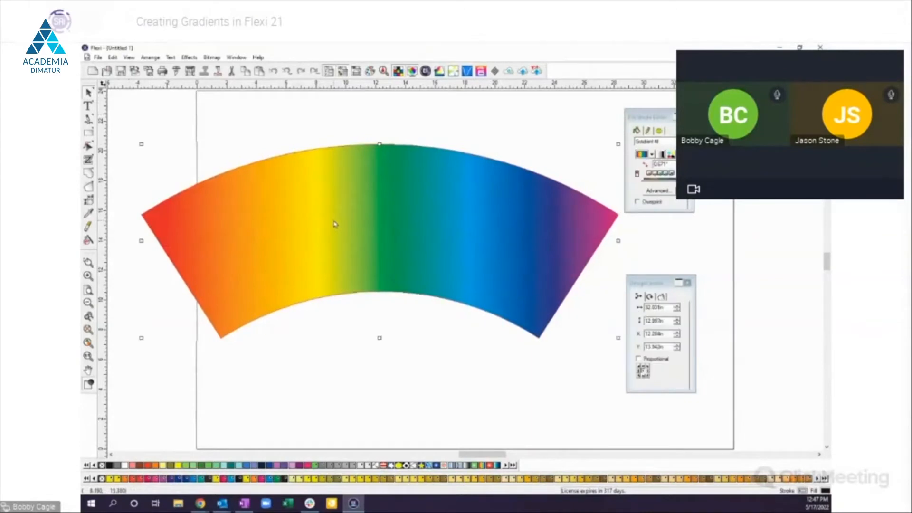
pyautogui.press('Delete')
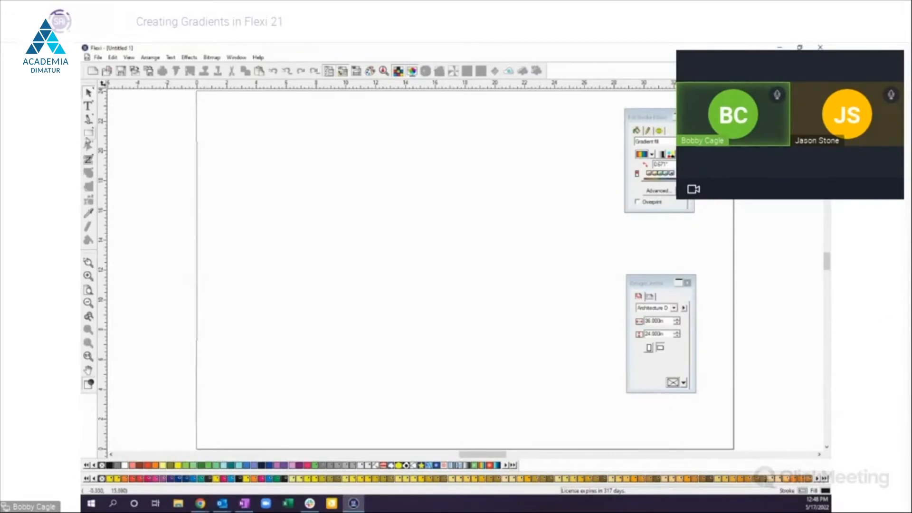
pyautogui.click(88, 132)
pyautogui.moveTo(266, 169)
pyautogui.mouseDown()
pyautogui.moveTo(452, 223)
pyautogui.moveTo(549, 269)
pyautogui.moveTo(549, 281)
pyautogui.mouseUp()
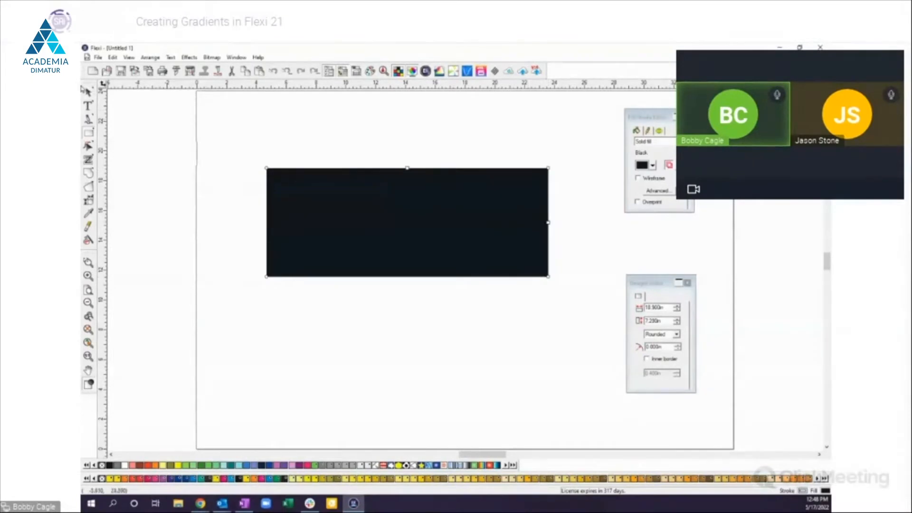
pyautogui.click(89, 92)
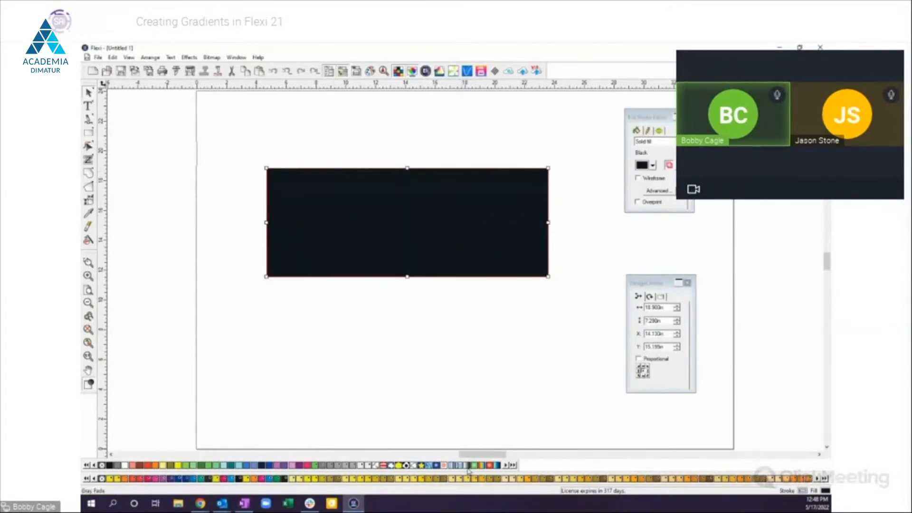
# Step: Fill the rectangle with the Under Water gradient and run it horizontally, from the light stop at the left edge to the dark stop at the right edge
pyautogui.click(497, 465)
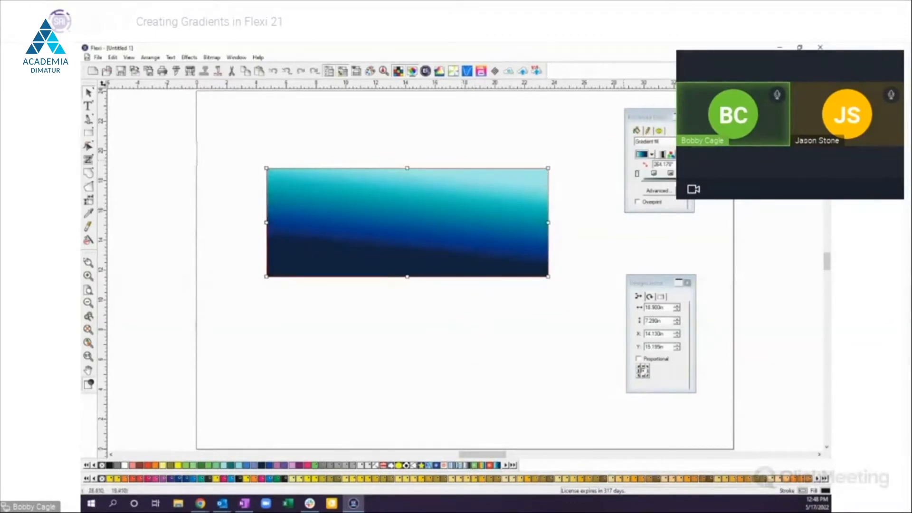
pyautogui.click(644, 165)
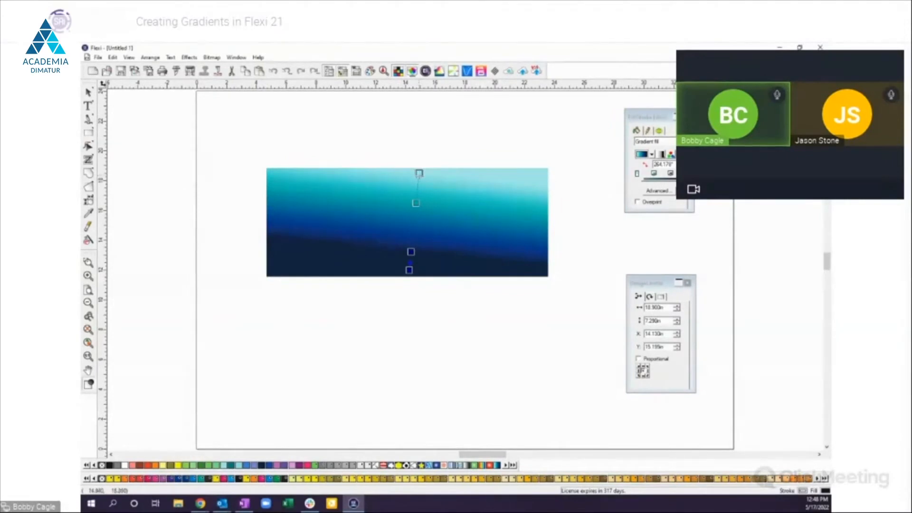
pyautogui.moveTo(419, 173); pyautogui.dragTo(267, 211)
pyautogui.moveTo(409, 269); pyautogui.dragTo(549, 216)
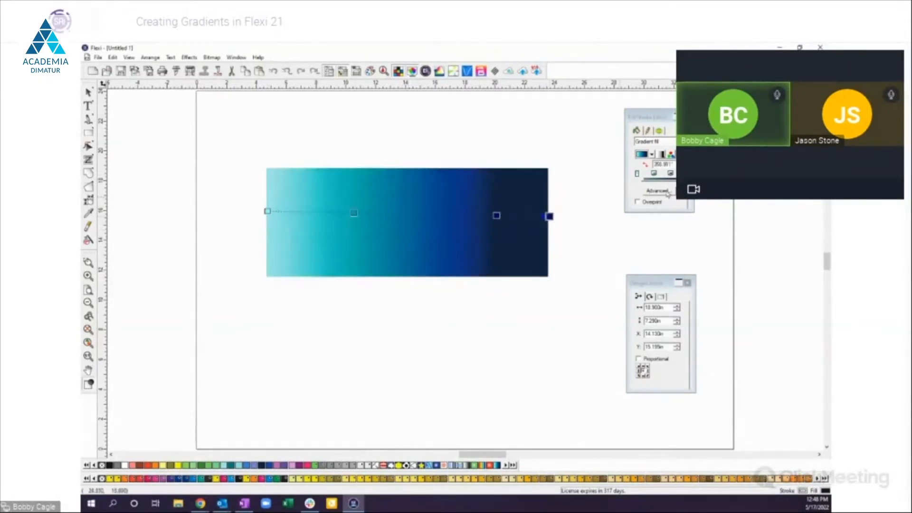
# Step: Remove the two intermediate color stops from the Under Water gradient in its advanced settings
pyautogui.click(666, 191)
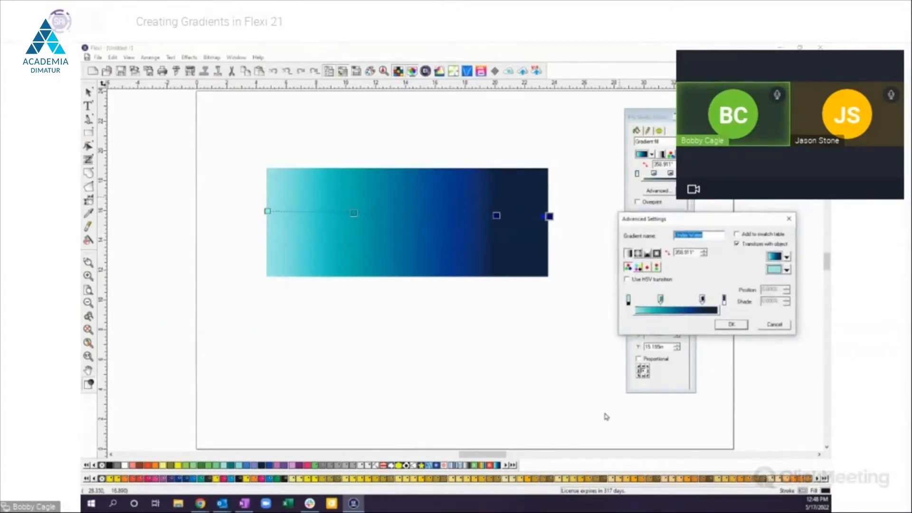
pyautogui.moveTo(660, 300); pyautogui.dragTo(604, 380)
pyautogui.moveTo(703, 301); pyautogui.dragTo(685, 372)
# Step: Set the gradient's dark end stop to PANTONE Orange 021 C in its advanced settings
pyautogui.click(724, 300)
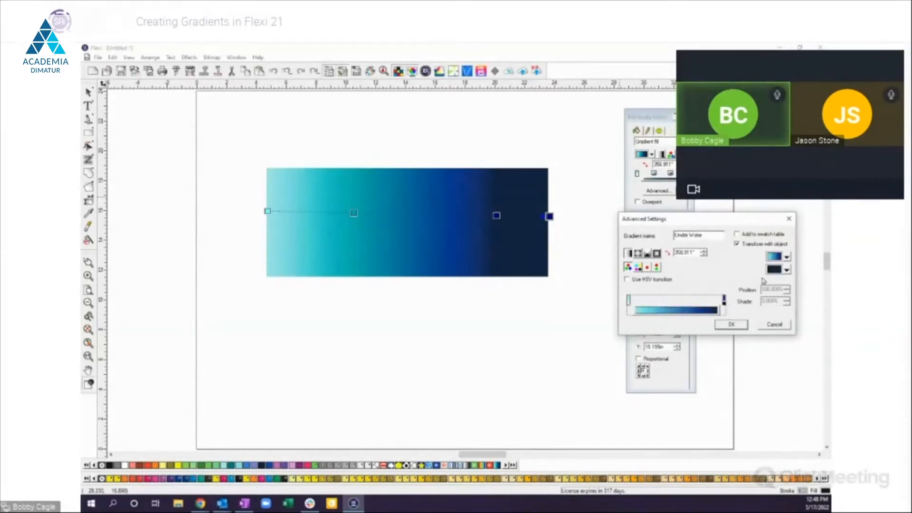
pyautogui.click(787, 270)
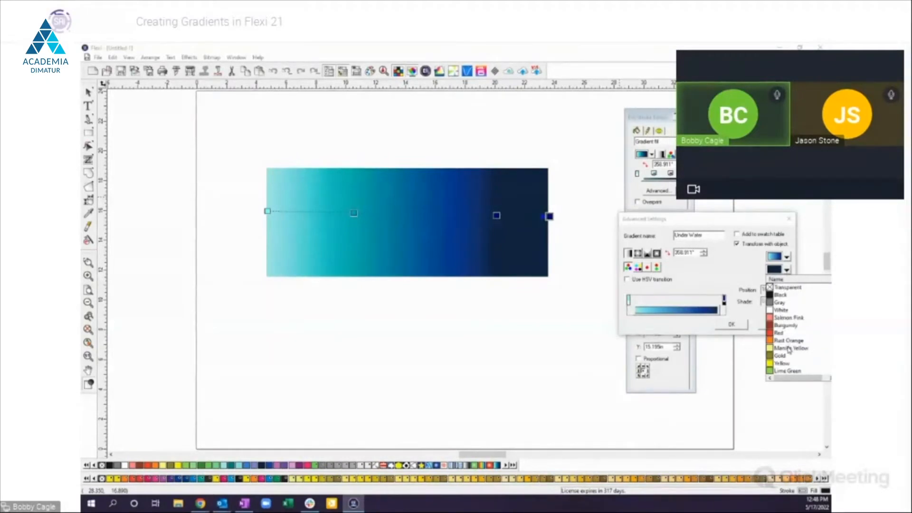
pyautogui.scroll(-5, 794, 342)
pyautogui.scroll(-3, 794, 344)
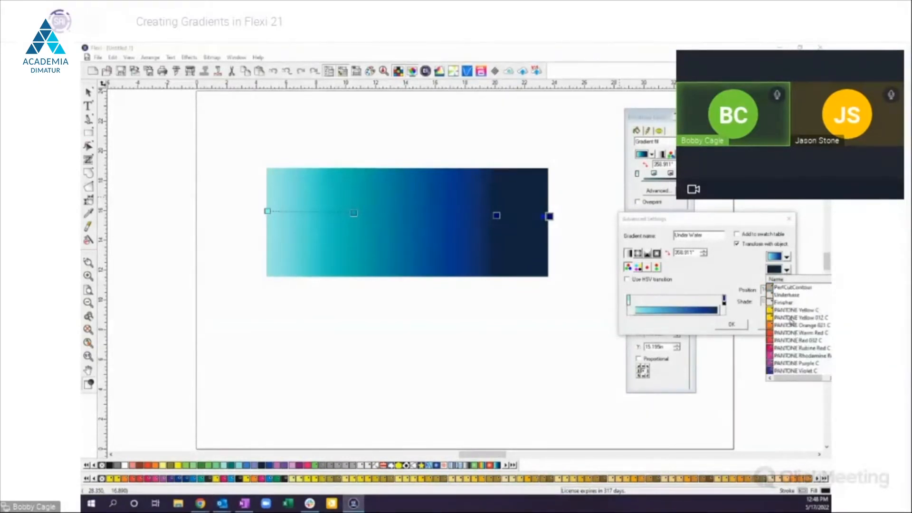
pyautogui.click(789, 327)
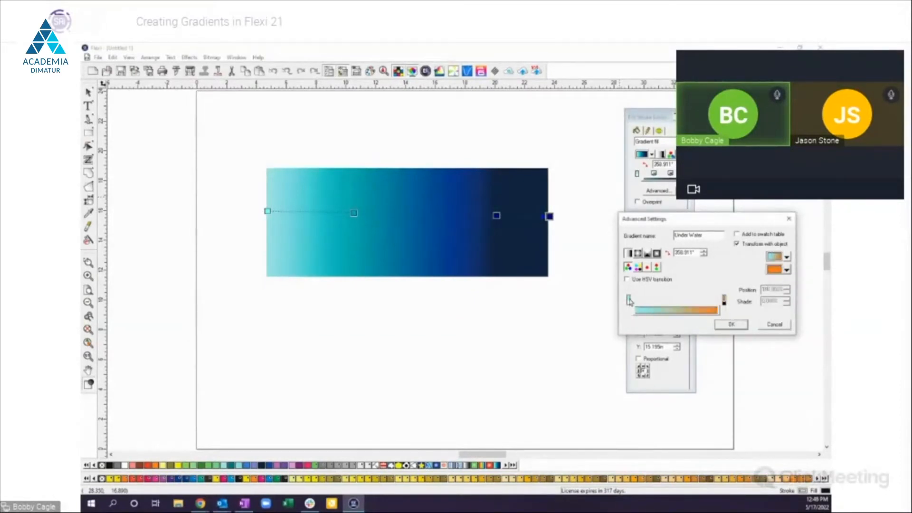
# Step: Set the gradient's start stop to PANTONE Green C and apply the gradient in the spot-color mode with top and base shades
pyautogui.click(630, 301)
pyautogui.click(787, 270)
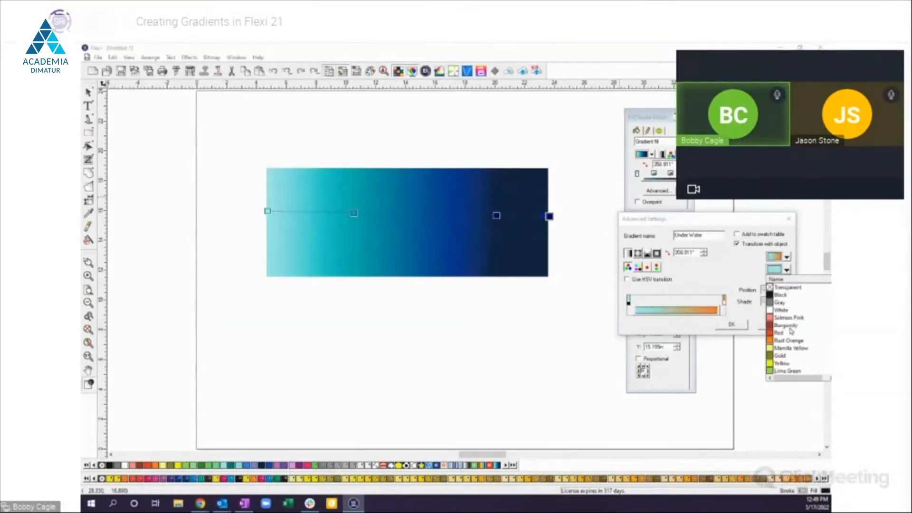
pyautogui.scroll(-4, 793, 331)
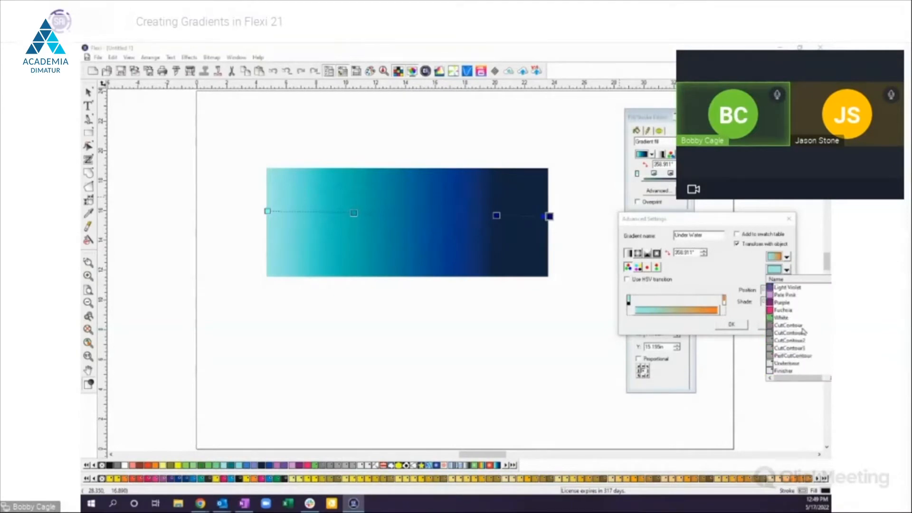
pyautogui.scroll(-5, 802, 331)
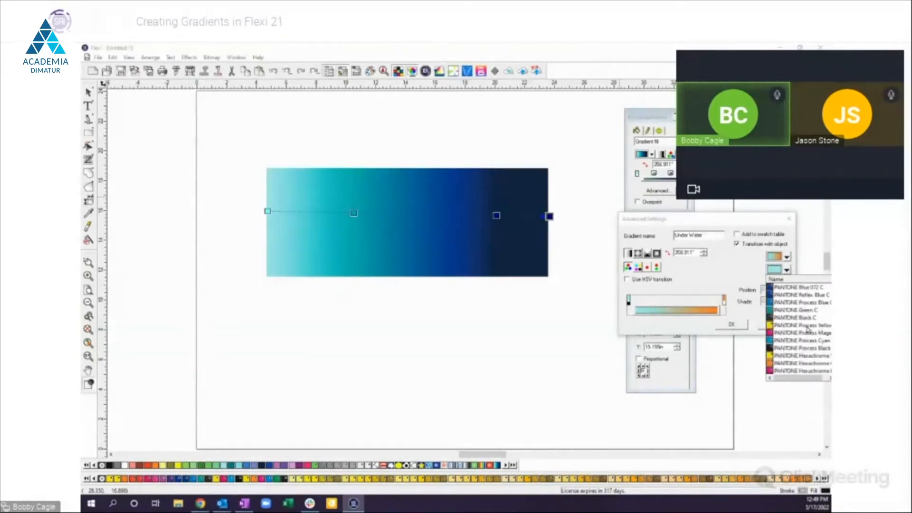
pyautogui.click(790, 313)
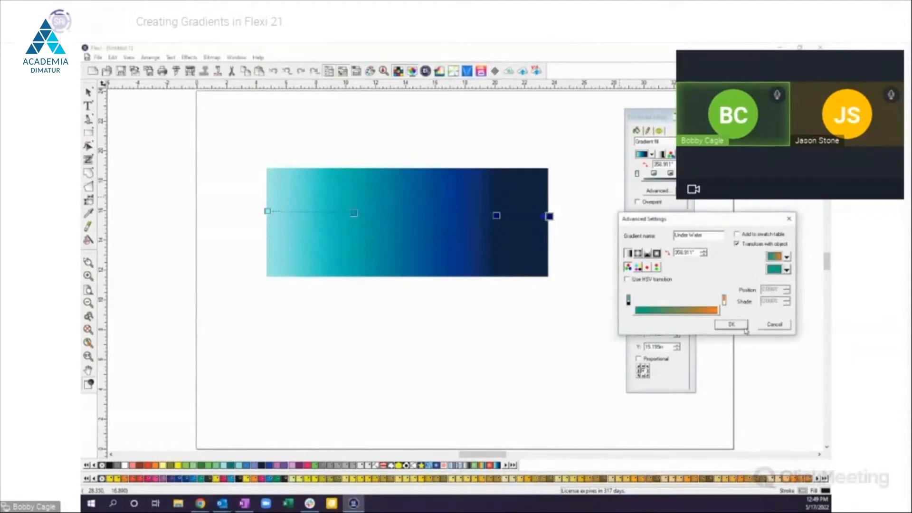
pyautogui.click(657, 268)
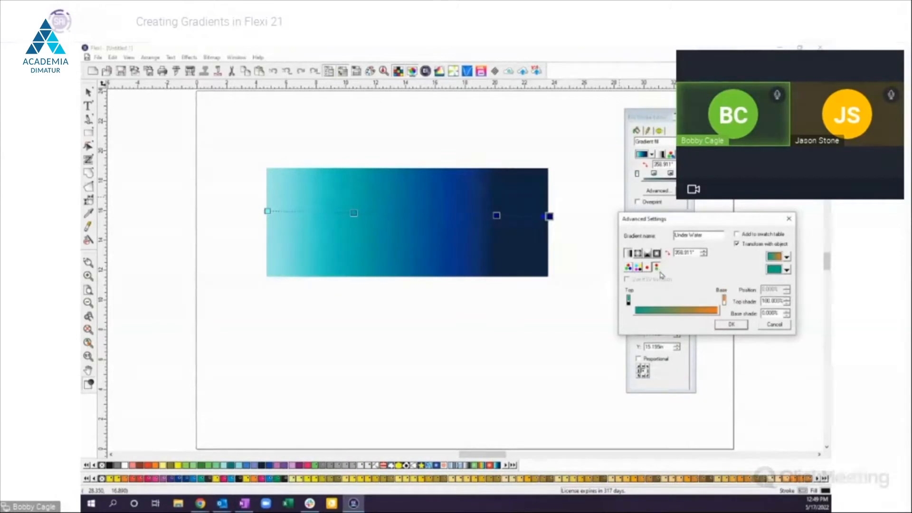
pyautogui.click(731, 326)
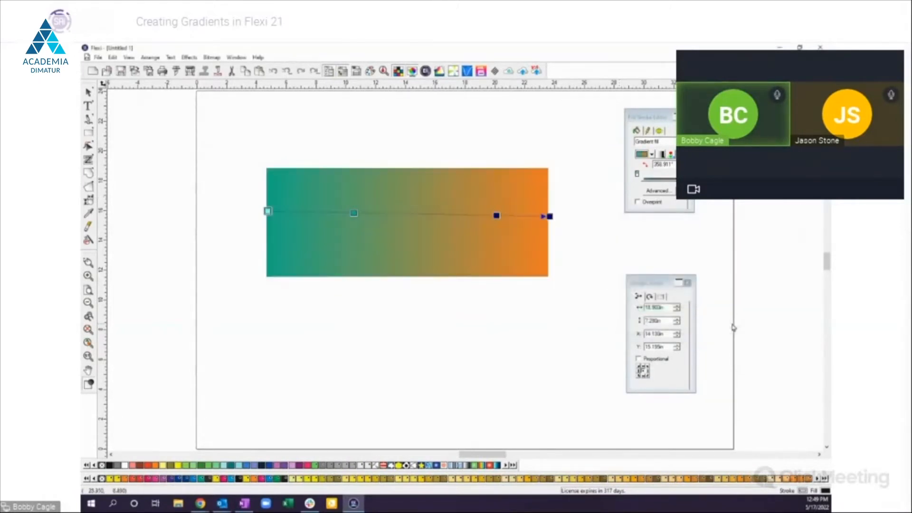
# Step: Level the gradient line across the rectangle, placing the green and orange stops each about 2.7 in inside the side edges
pyautogui.moveTo(268, 211); pyautogui.dragTo(266, 219)
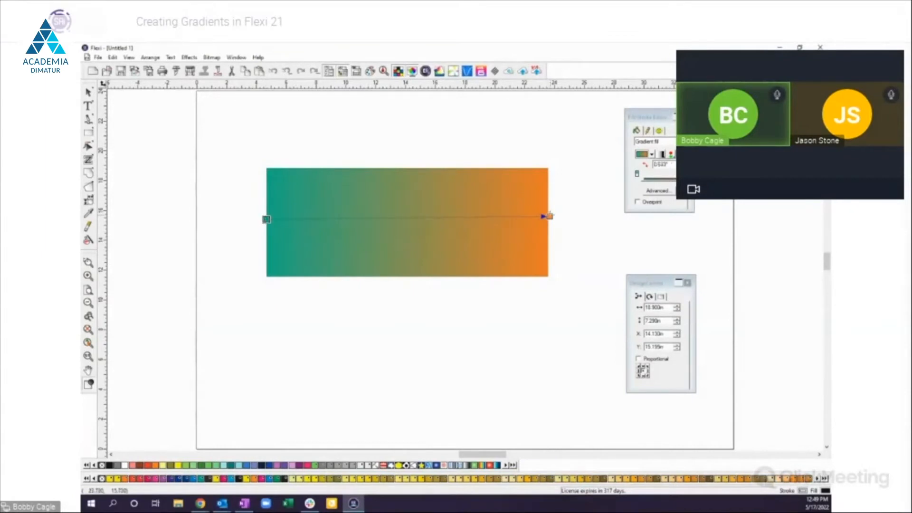
pyautogui.moveTo(549, 215); pyautogui.dragTo(547, 220)
pyautogui.moveTo(546, 219); pyautogui.dragTo(509, 221)
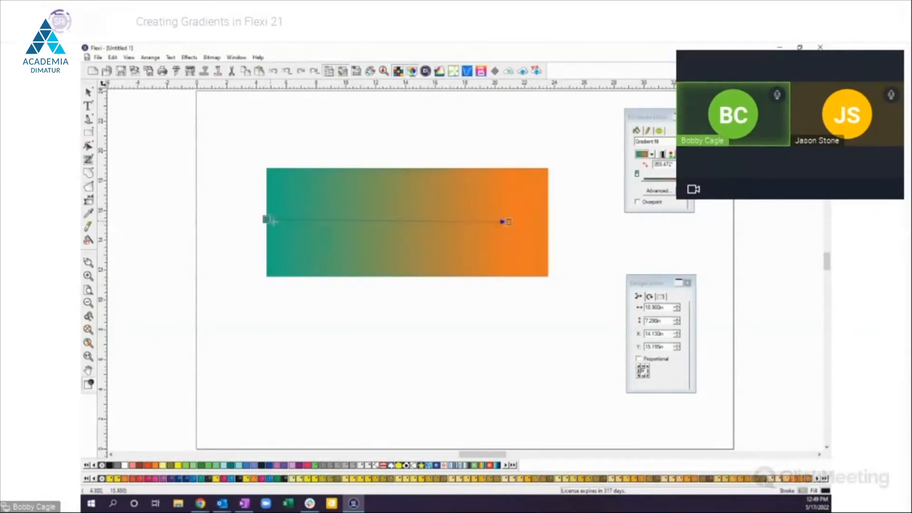
pyautogui.moveTo(265, 220); pyautogui.dragTo(307, 222)
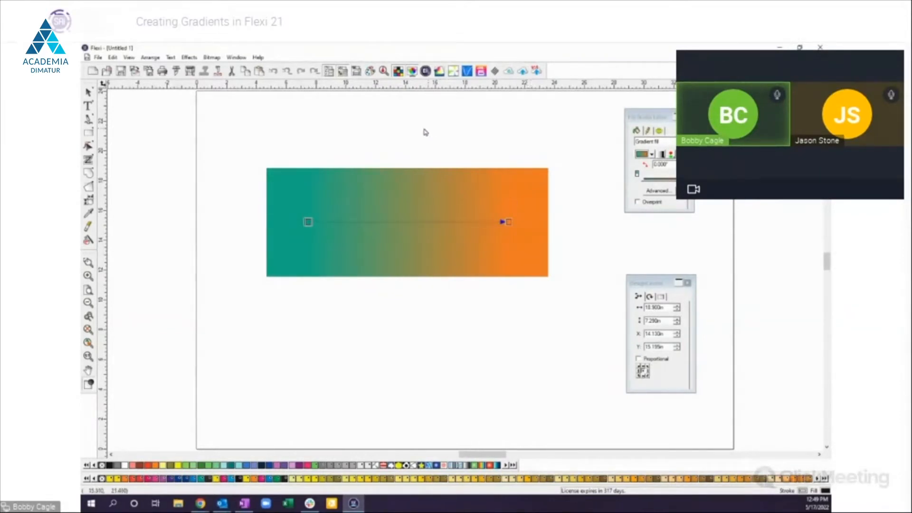
# Step: Bring up RIP and Print for the rectangle with the TrueVIS VG2-640 printer and show its color output settings
pyautogui.click(191, 71)
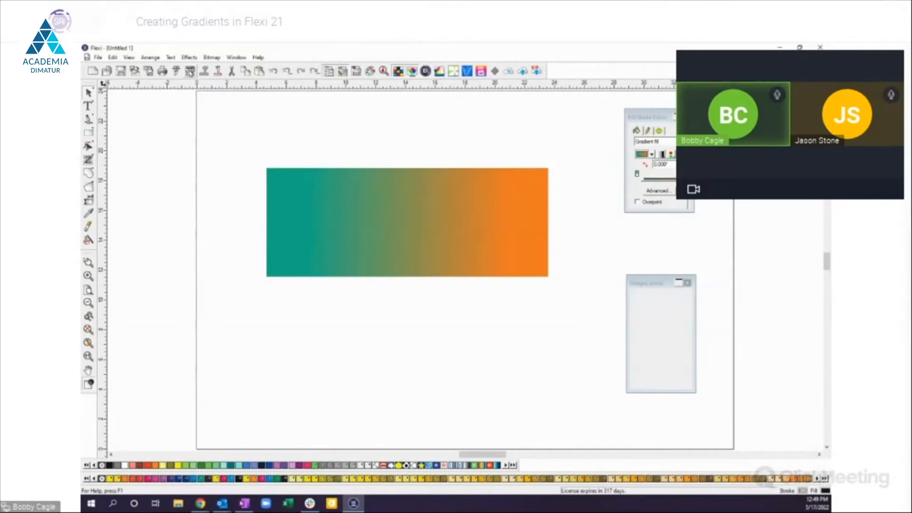
pyautogui.click(189, 72)
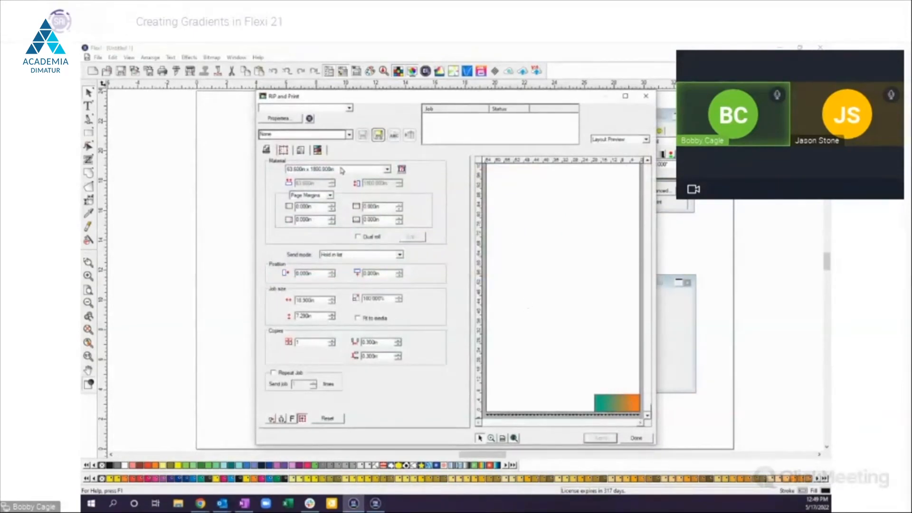
pyautogui.click(285, 117)
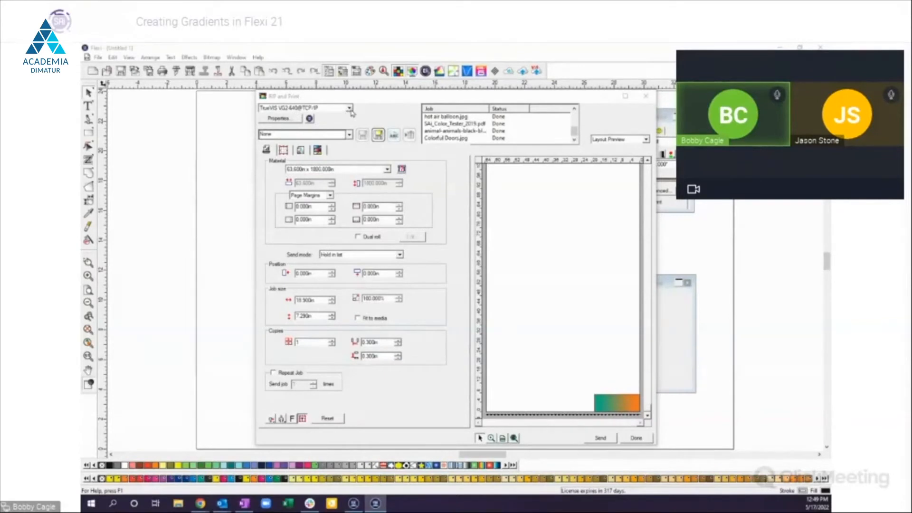
pyautogui.click(300, 151)
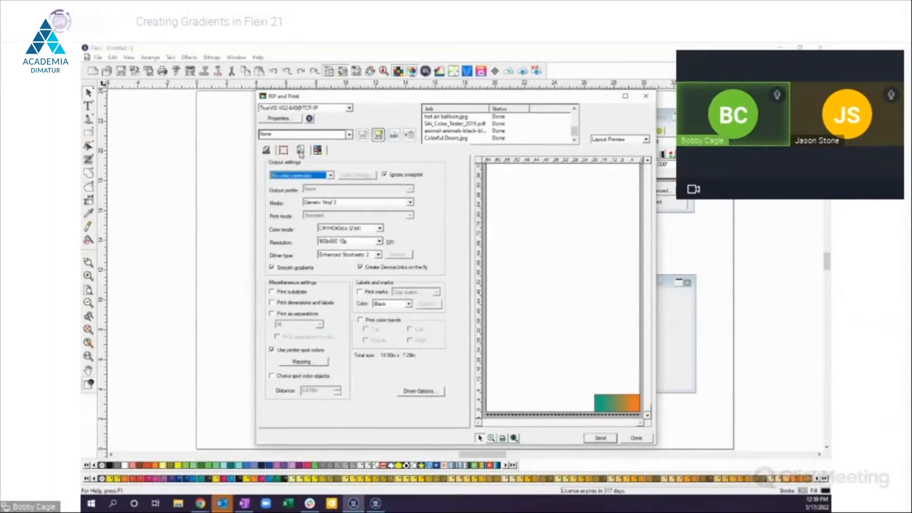
# Step: Map PANTONE Green C to the printer's Green ink in the spot color mapping and close RIP and Print without sending
pyautogui.click(303, 361)
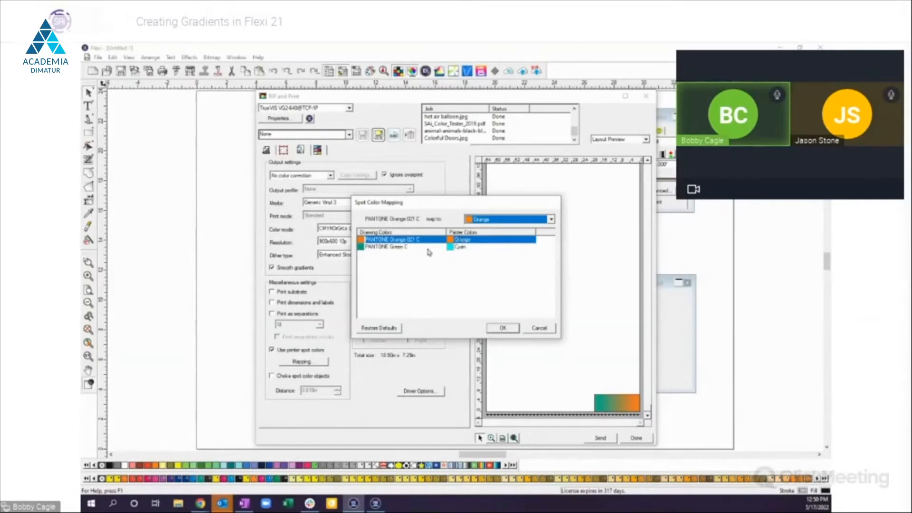
pyautogui.click(461, 249)
pyautogui.click(551, 219)
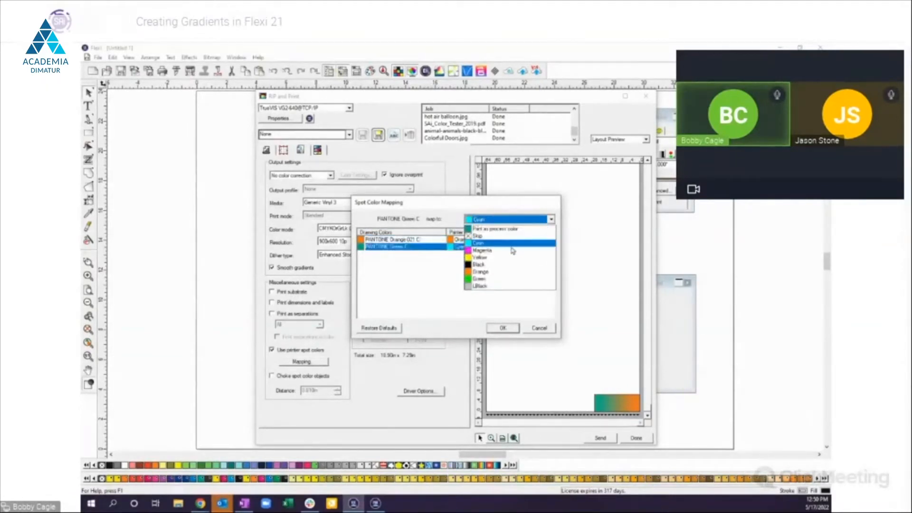
pyautogui.click(483, 279)
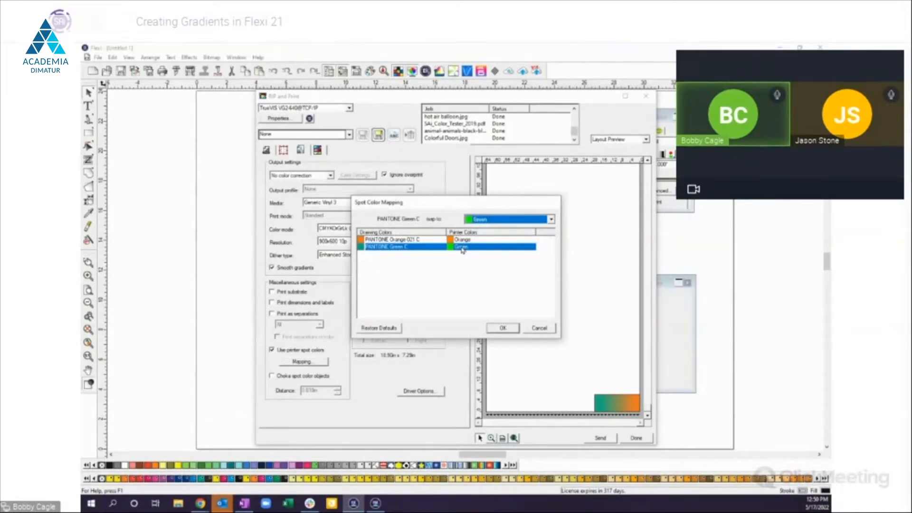
pyautogui.click(506, 329)
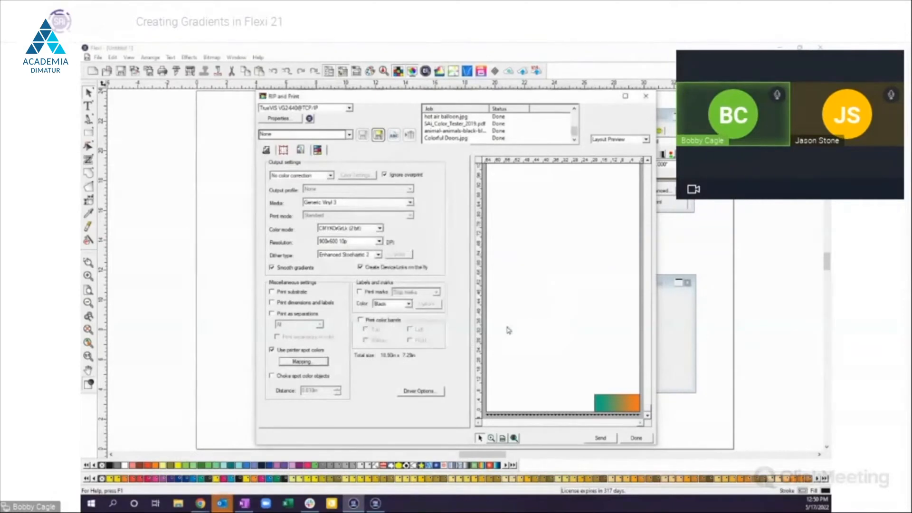
pyautogui.click(633, 439)
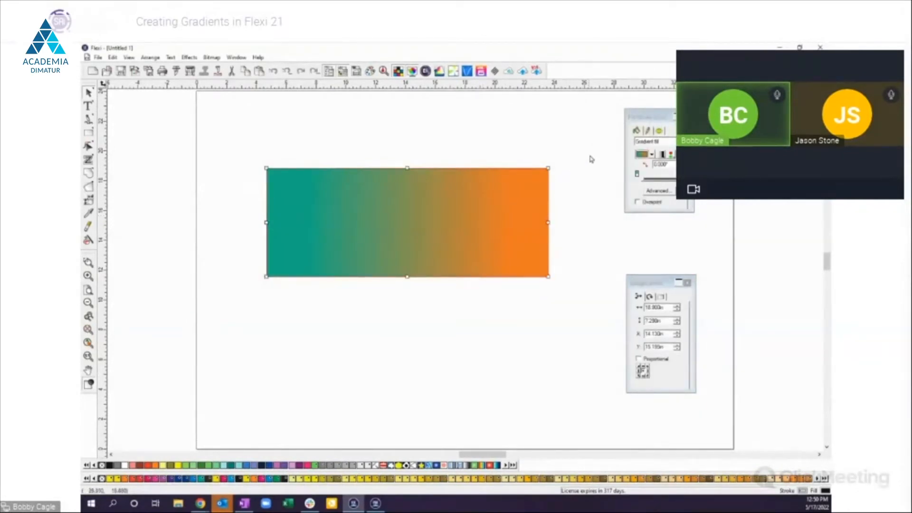
# Step: Switch the rectangle's gradient to the CMYK color mode
pyautogui.click(669, 159)
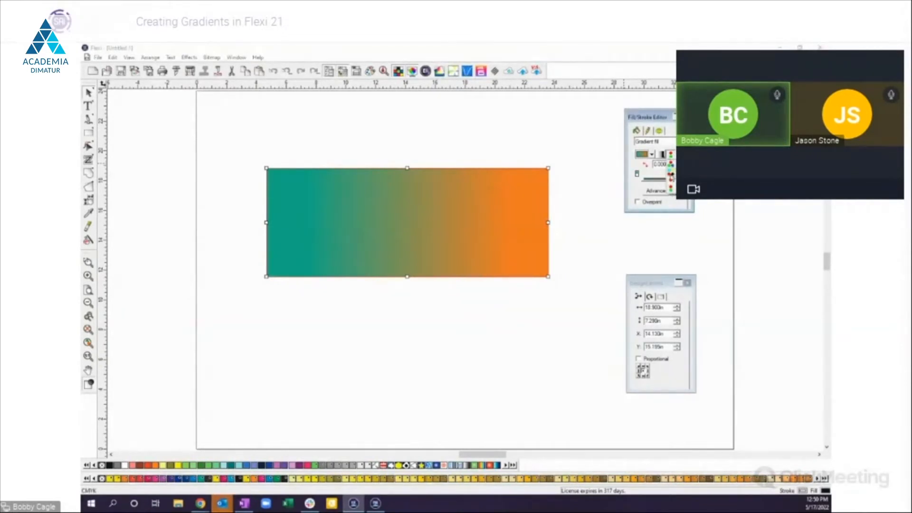
pyautogui.click(671, 174)
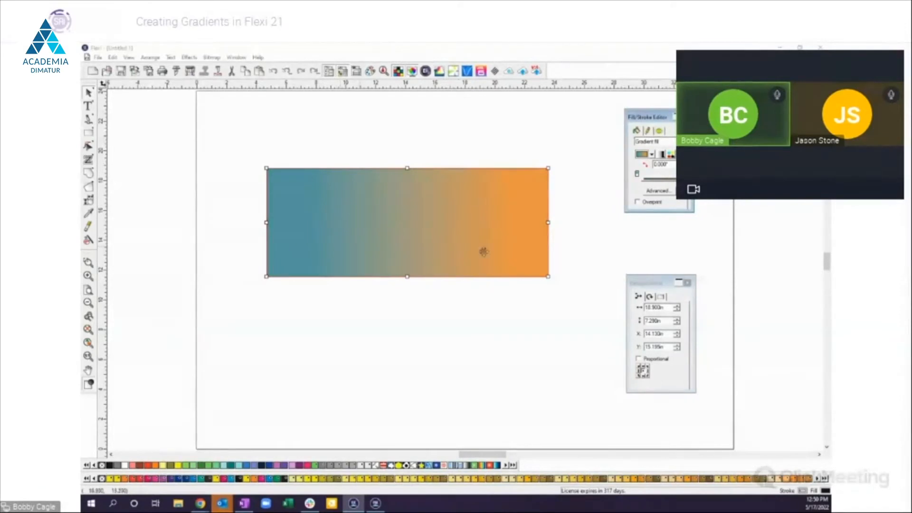
pyautogui.click(384, 203)
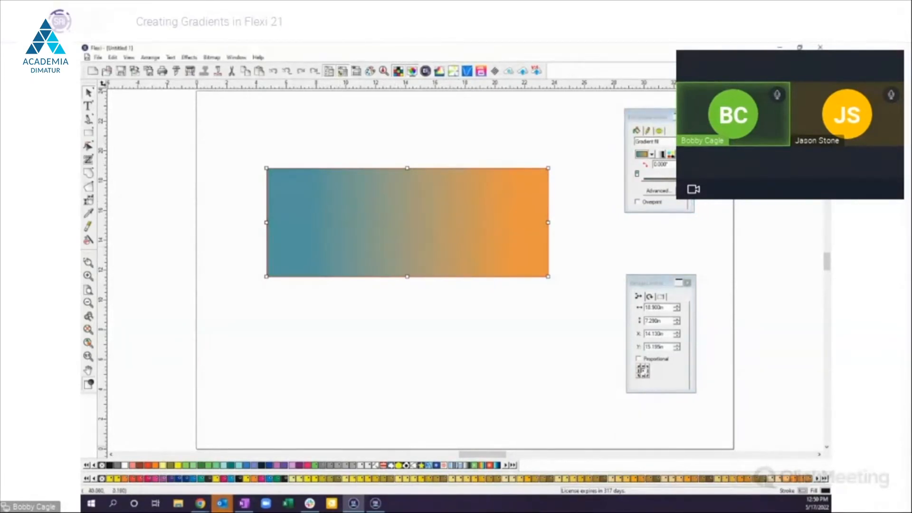
pyautogui.hotkey('alt', 'Tab')
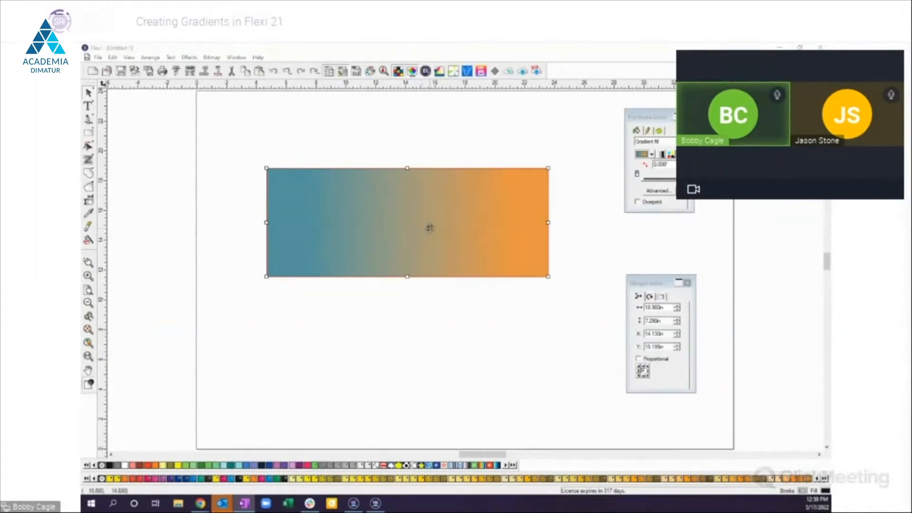
pyautogui.click(653, 198)
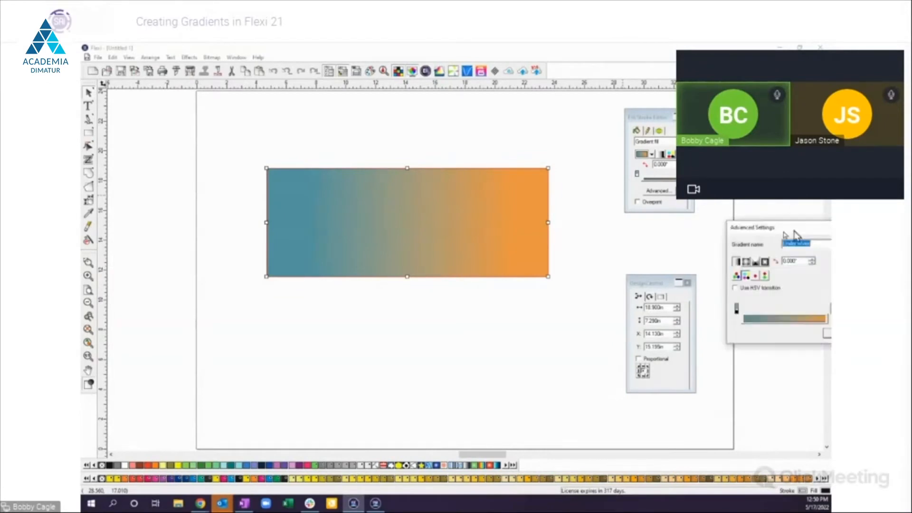
pyautogui.moveTo(723, 228); pyautogui.dragTo(516, 313)
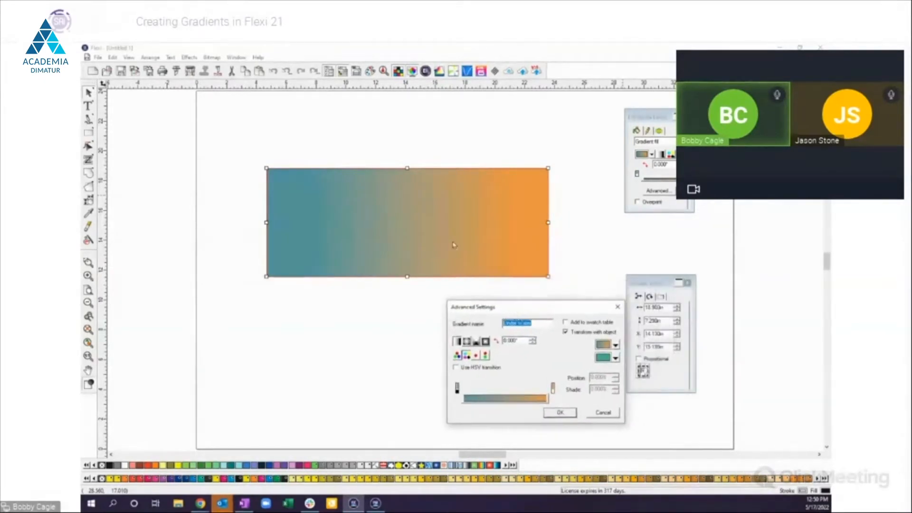
pyautogui.click(604, 413)
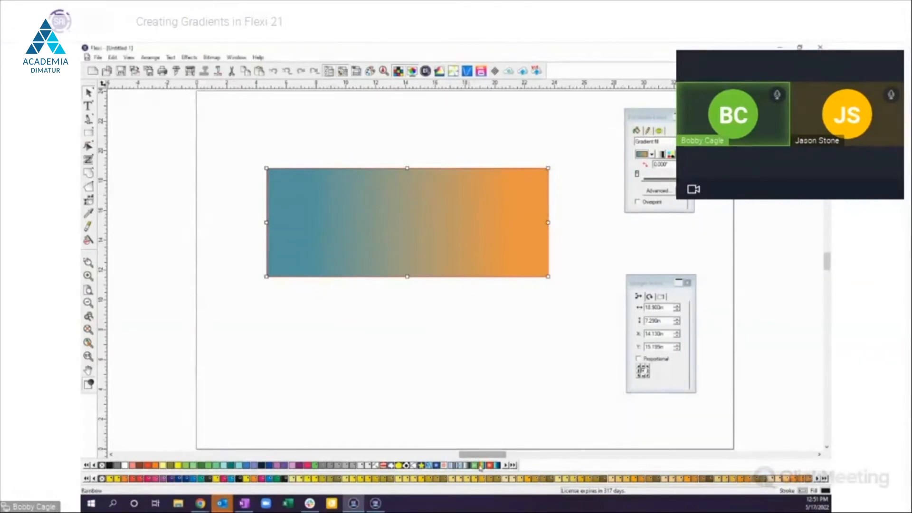
# Step: Fill the rectangle with the Rainbow gradient swatch and bring up its advanced settings below the shape
pyautogui.click(660, 192)
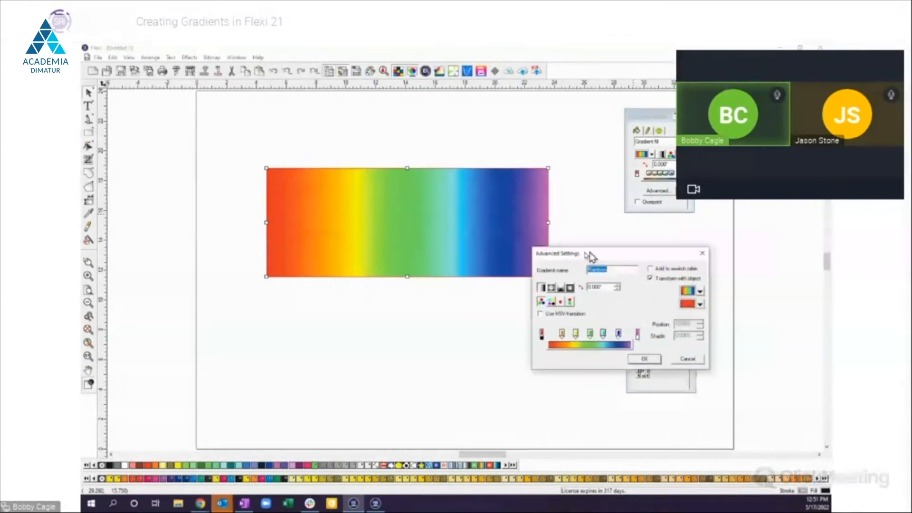
pyautogui.moveTo(588, 256); pyautogui.dragTo(452, 298)
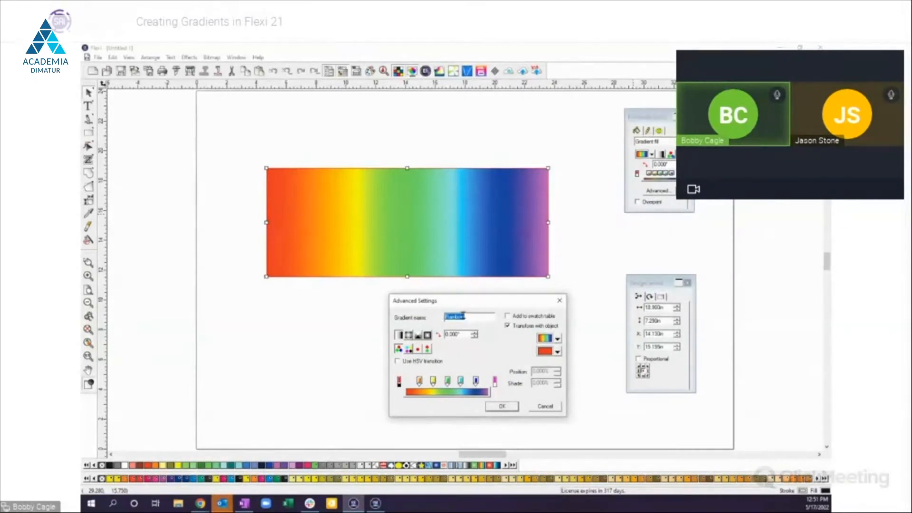
# Step: Remove the yellow, orange and light-blue stops from the Rainbow gradient, move the green stop nearer the red end and place the blue stop at 73%
pyautogui.click(433, 383)
pyautogui.press('Delete')
pyautogui.moveTo(420, 383); pyautogui.dragTo(420, 421)
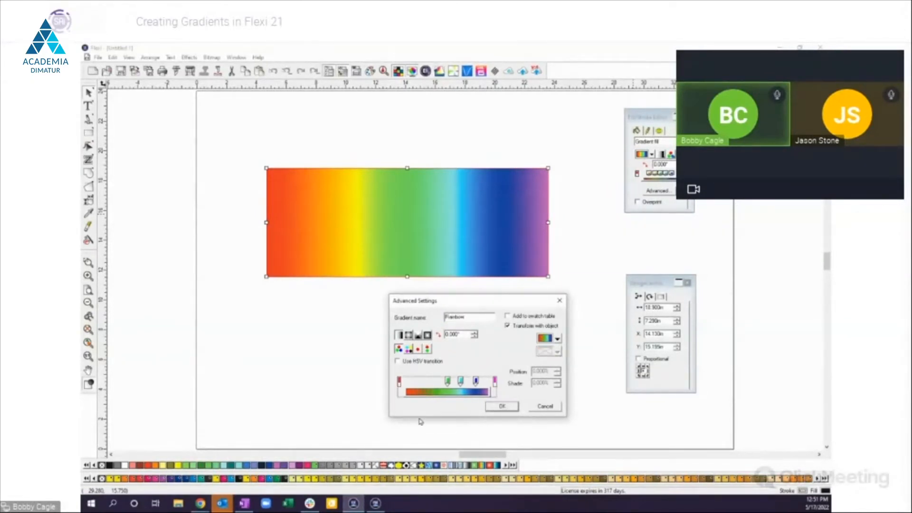
pyautogui.moveTo(461, 382); pyautogui.dragTo(470, 423)
pyautogui.moveTo(447, 382); pyautogui.dragTo(467, 383)
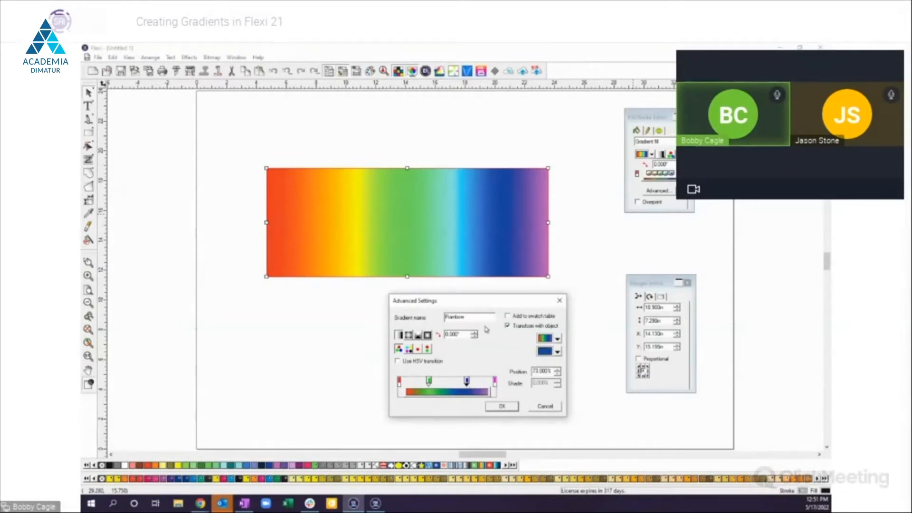
# Step: Rename the modified Rainbow gradient, add it to the Default color palette as a swatch and apply it to the rectangle
pyautogui.moveTo(478, 317); pyautogui.dragTo(431, 316)
pyautogui.write('M')
pyautogui.click(503, 407)
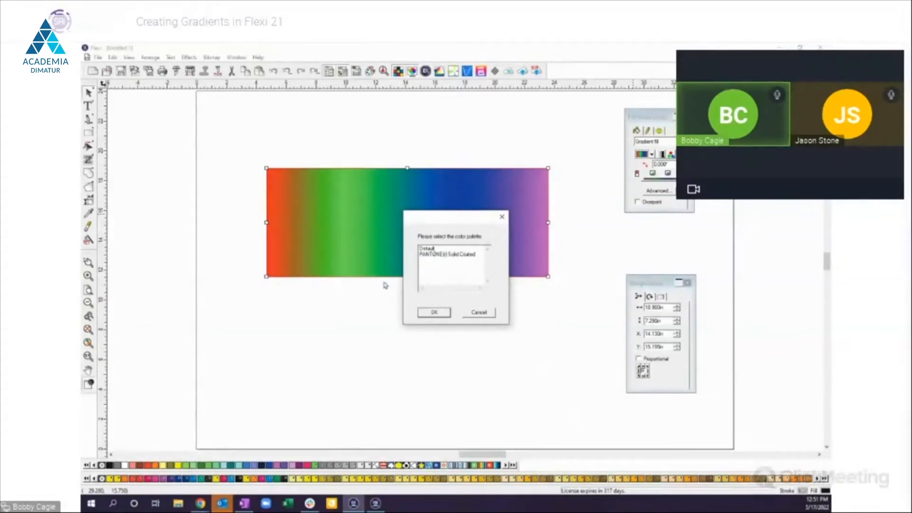
pyautogui.click(428, 248)
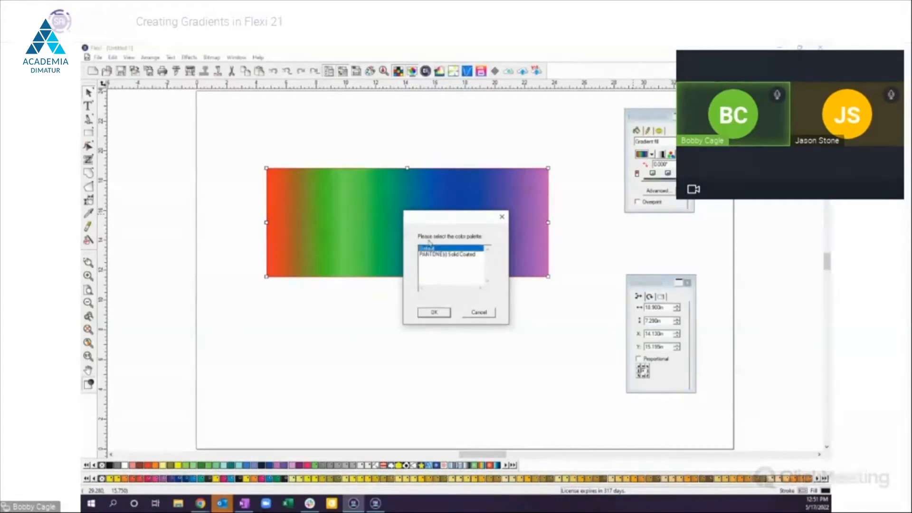
pyautogui.click(434, 313)
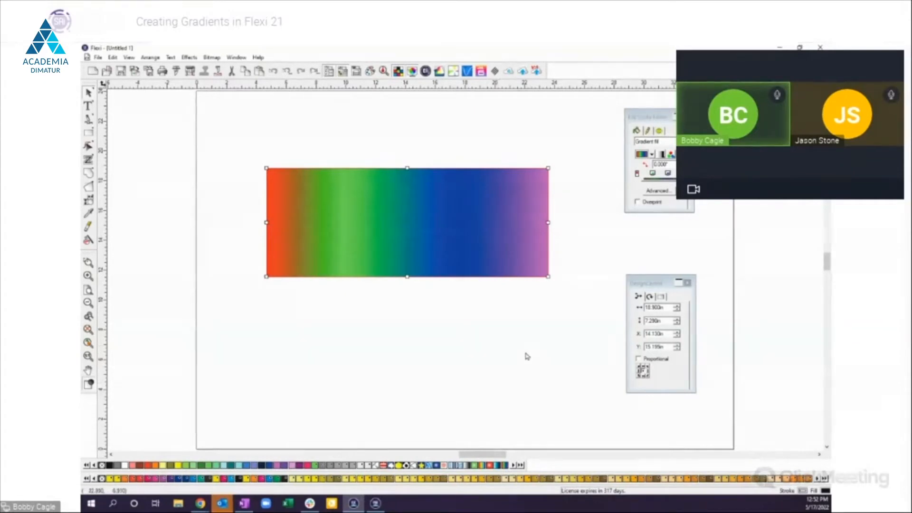
# Step: Delete the newly added custom gradient swatch from the color palette
pyautogui.rightClick(506, 469)
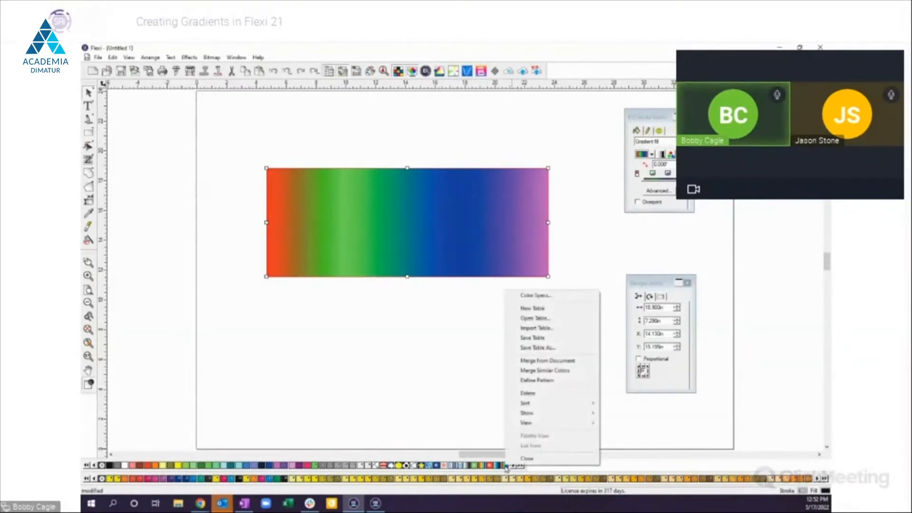
pyautogui.click(529, 395)
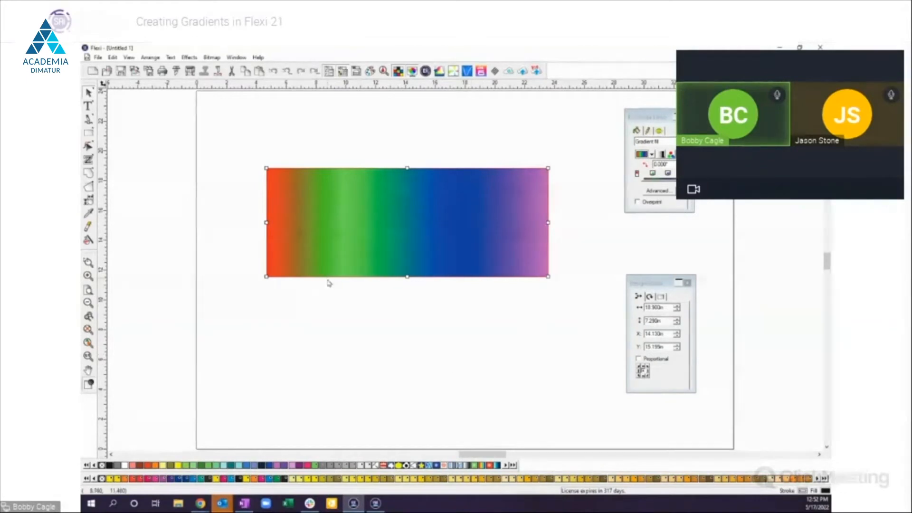
# Step: Move the rectangle to the page's upper-left corner and draw an ellipse about 12.7 by 5.4 in below it
pyautogui.moveTo(381, 233); pyautogui.dragTo(315, 176)
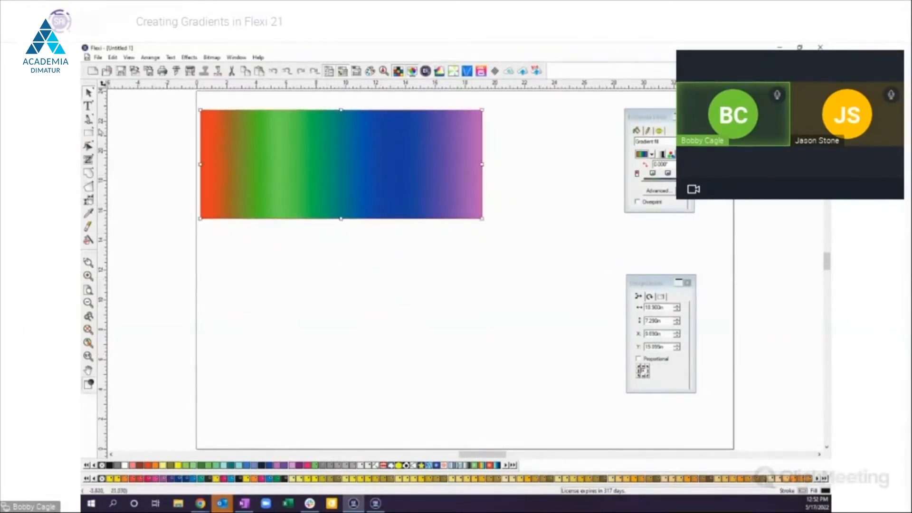
pyautogui.click(90, 133)
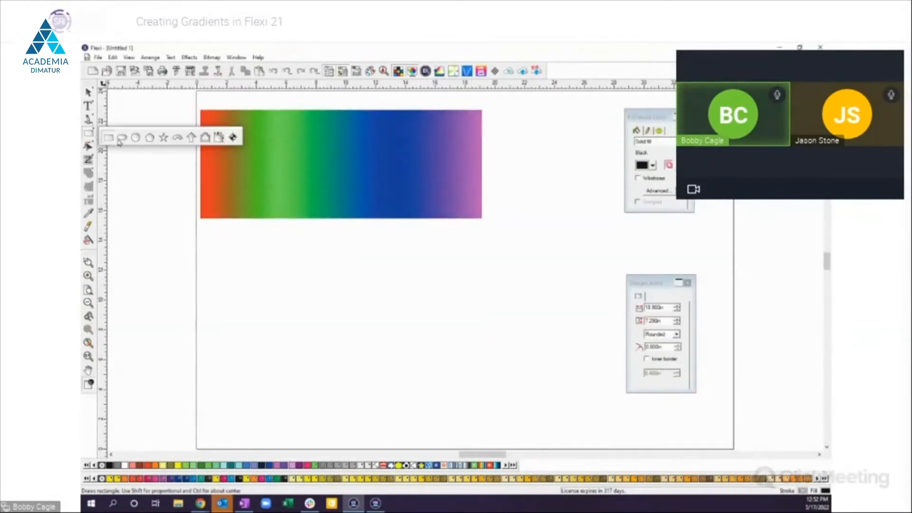
pyautogui.moveTo(233, 271); pyautogui.dragTo(422, 352)
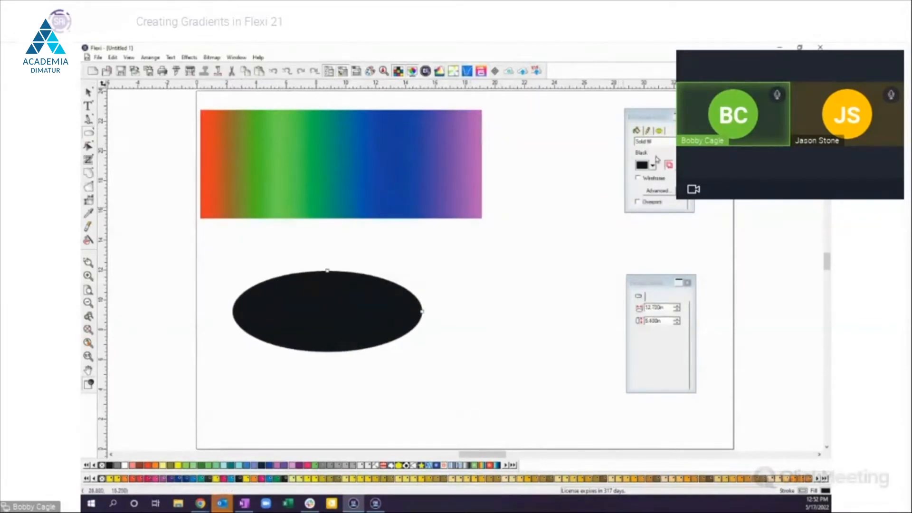
# Step: Fill the ellipse with the Green Lit gradient and move the gradient's center up into the ellipse's left part
pyautogui.click(646, 141)
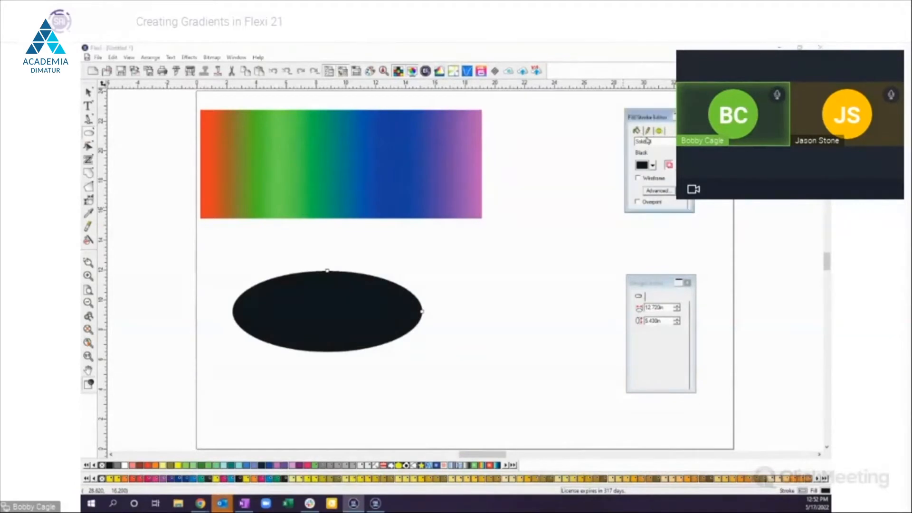
pyautogui.click(649, 142)
pyautogui.click(663, 164)
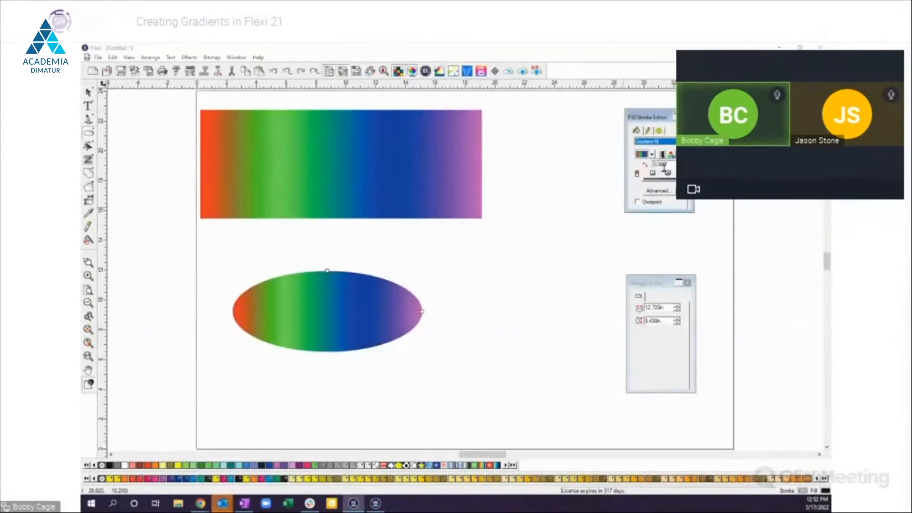
pyautogui.click(652, 154)
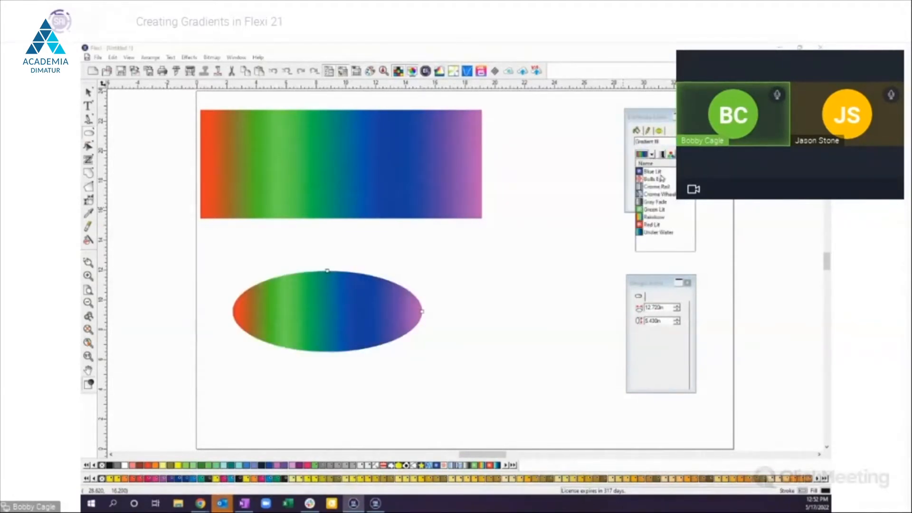
pyautogui.click(661, 209)
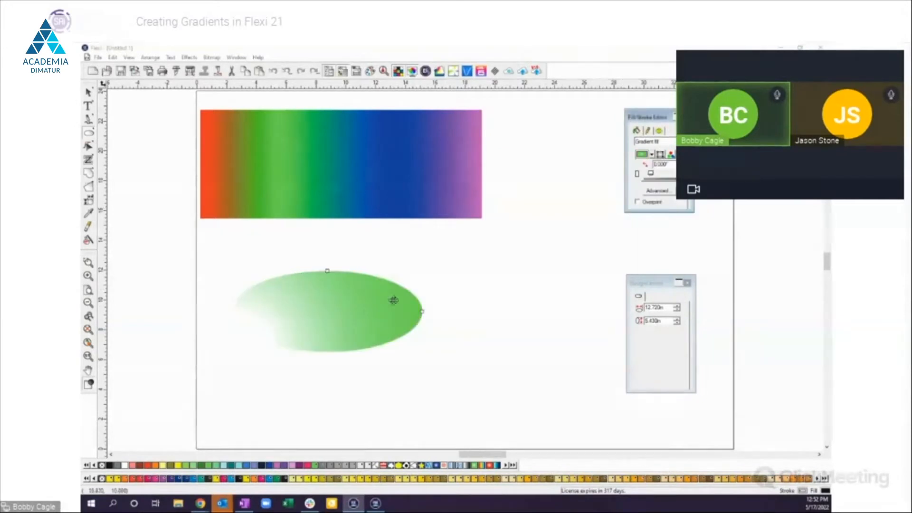
pyautogui.click(660, 154)
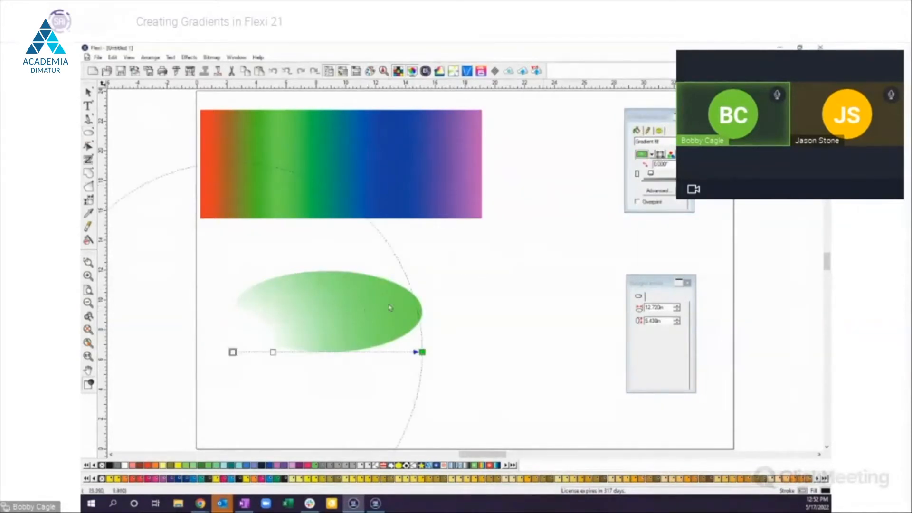
pyautogui.moveTo(246, 339); pyautogui.dragTo(272, 322)
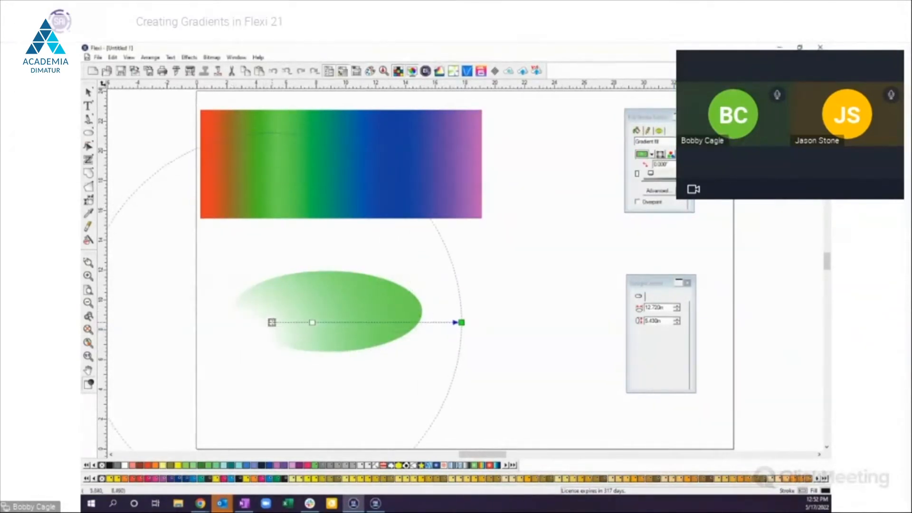
# Step: Change the starting stop of the ellipse's gradient to Blue and shift the gradient's center slightly further right
pyautogui.click(666, 193)
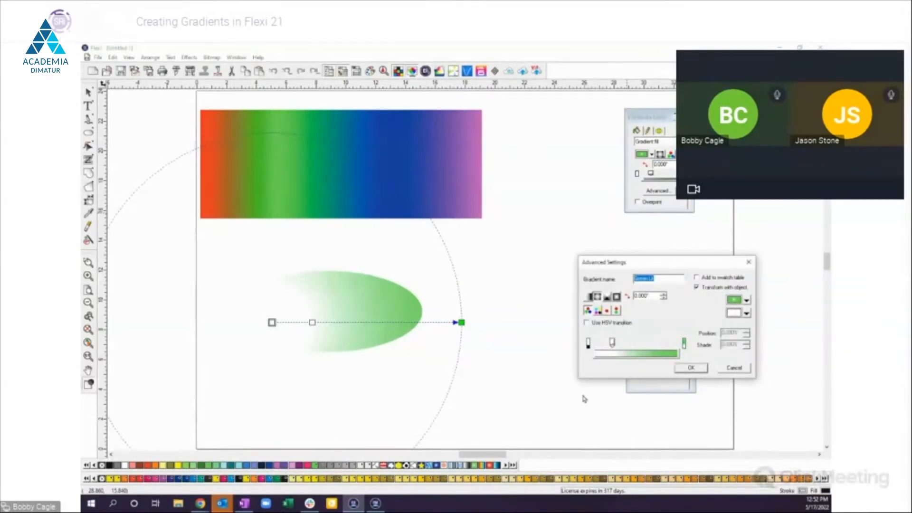
pyautogui.click(747, 313)
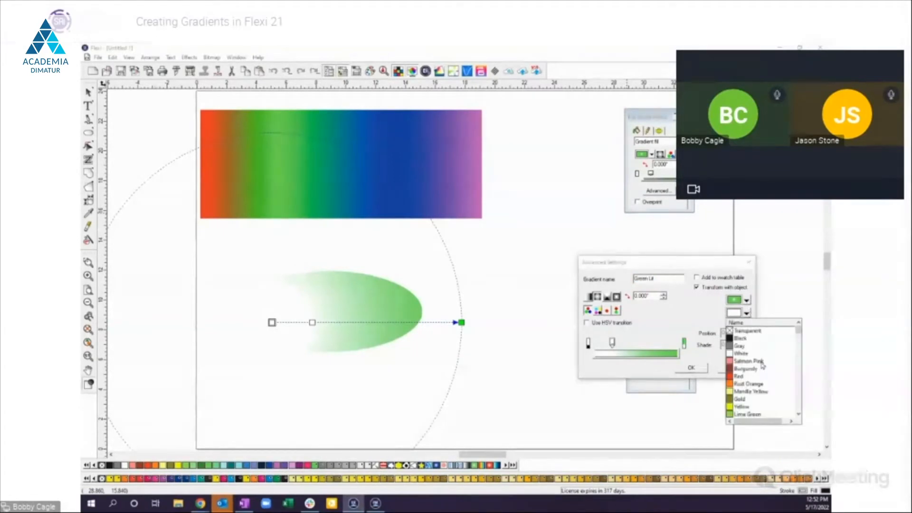
pyautogui.scroll(-2, 771, 388)
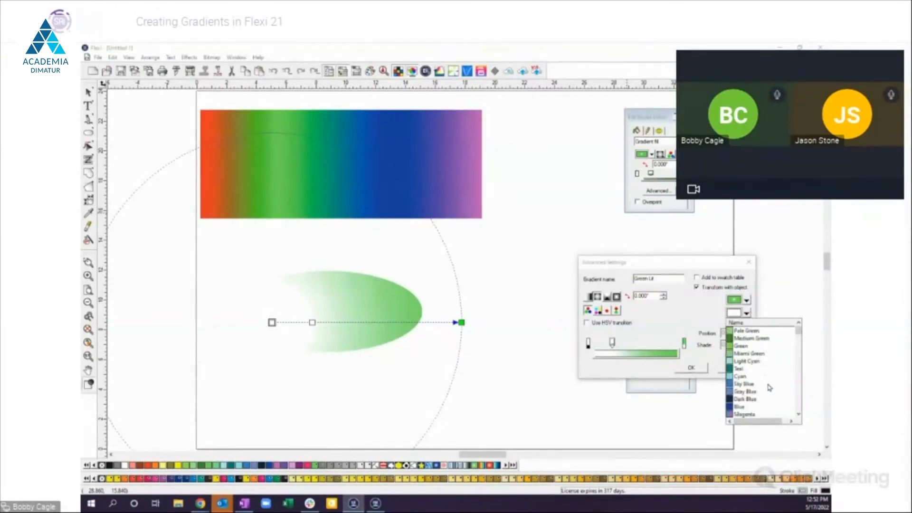
pyautogui.click(737, 407)
pyautogui.click(692, 368)
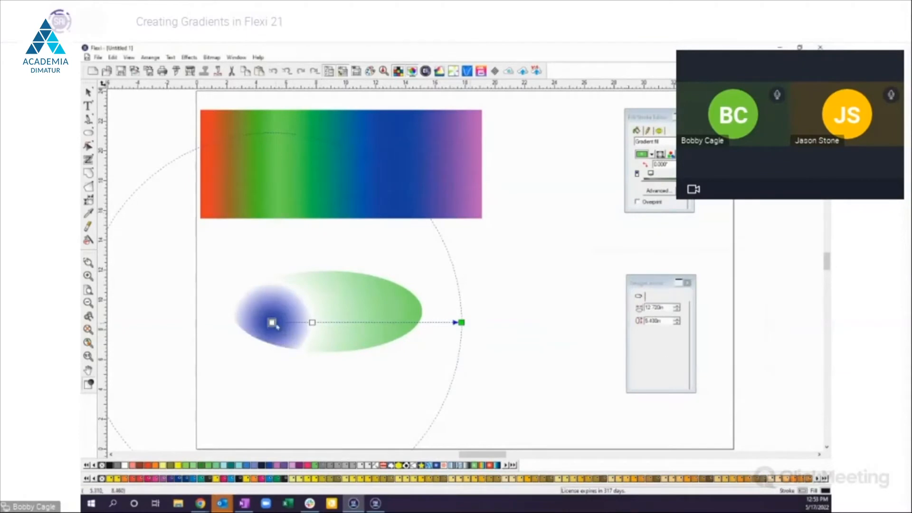
pyautogui.moveTo(273, 323); pyautogui.dragTo(287, 320)
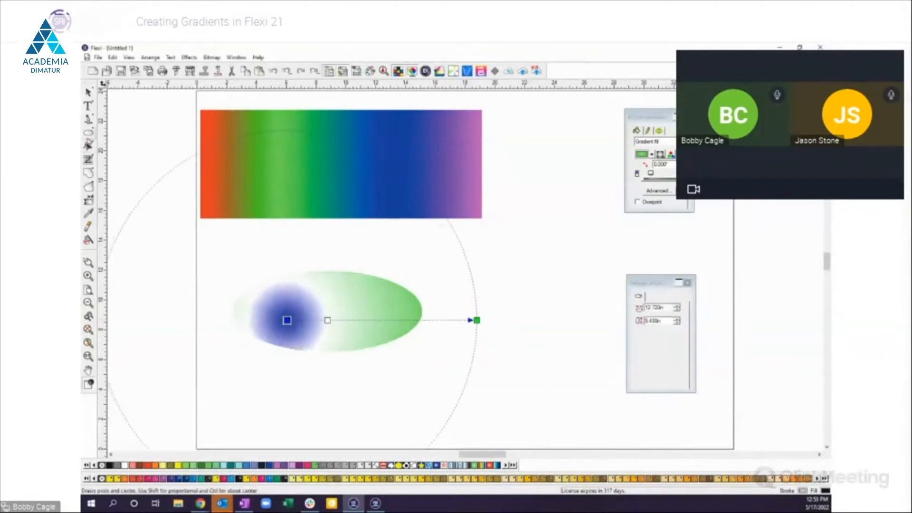
# Step: Draw a larger ellipse about 13.9 by 11.6 in at the page's lower right and fill it with the Blue Lit gradient
pyautogui.click(88, 133)
pyautogui.moveTo(522, 266); pyautogui.dragTo(731, 441)
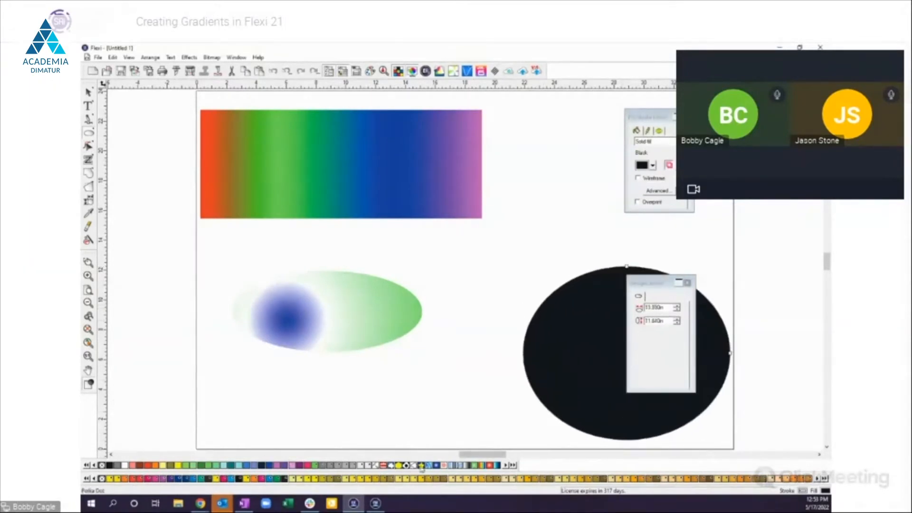
pyautogui.click(436, 466)
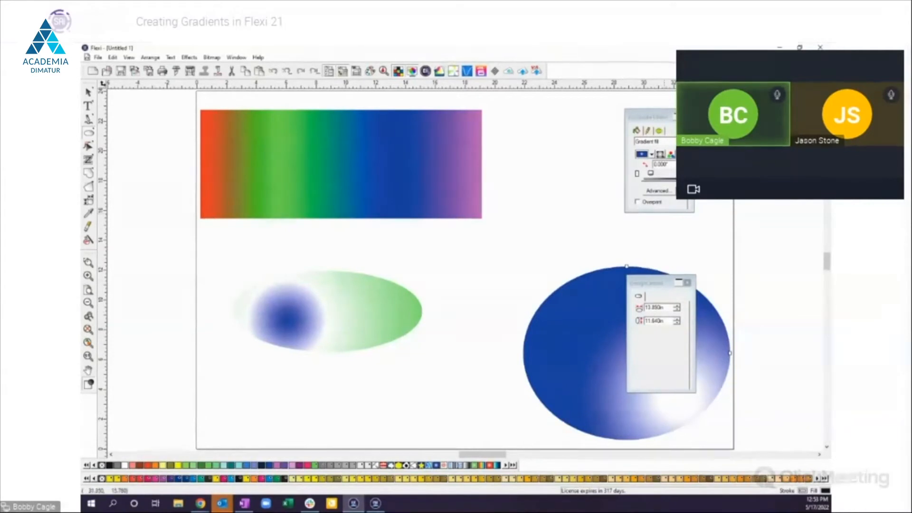
# Step: Tilt the large ellipse's blue gradient slightly upward and switch it from radial to conical
pyautogui.click(660, 155)
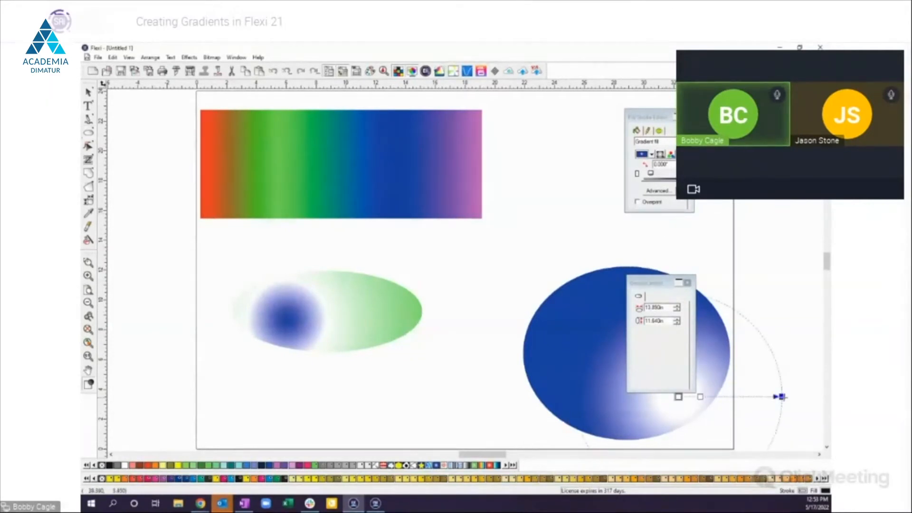
pyautogui.moveTo(781, 396); pyautogui.dragTo(783, 389)
pyautogui.click(659, 154)
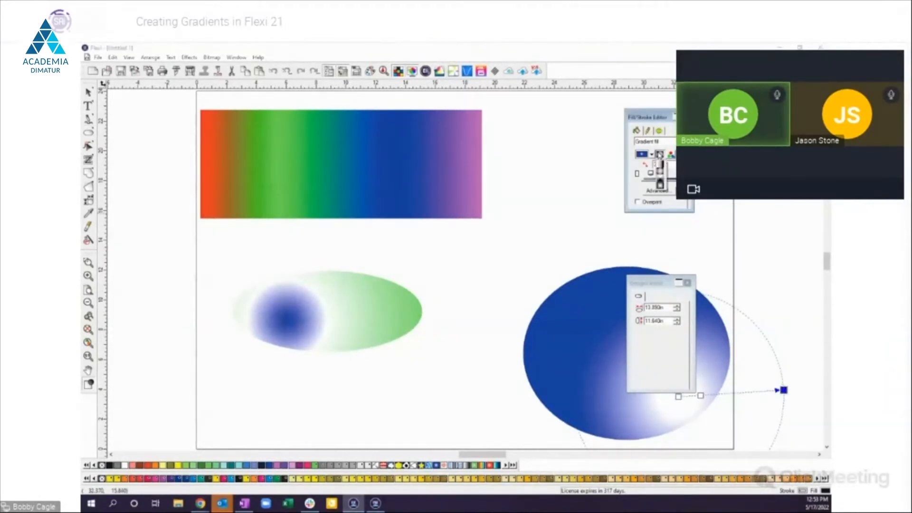
pyautogui.click(660, 182)
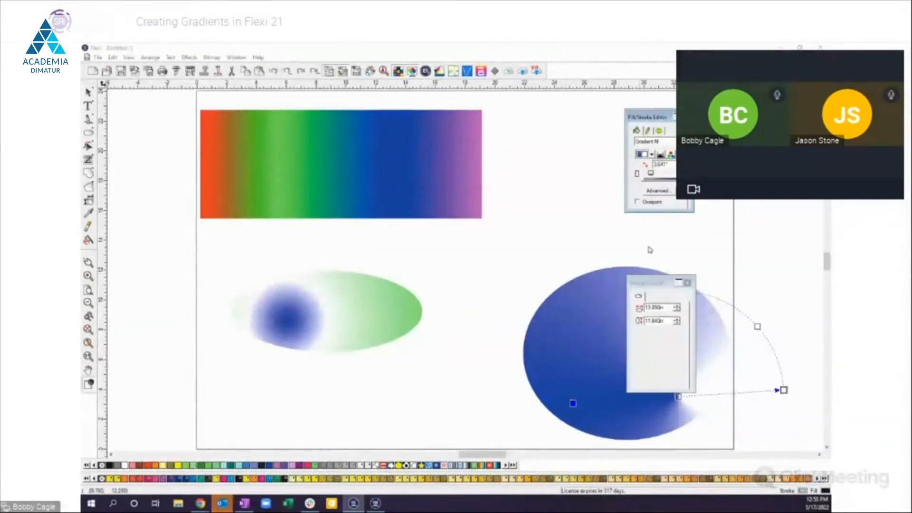
# Step: Move the conical gradient's center just right of the large ellipse's middle and rotate its start handle to about 168.4°
pyautogui.click(727, 236)
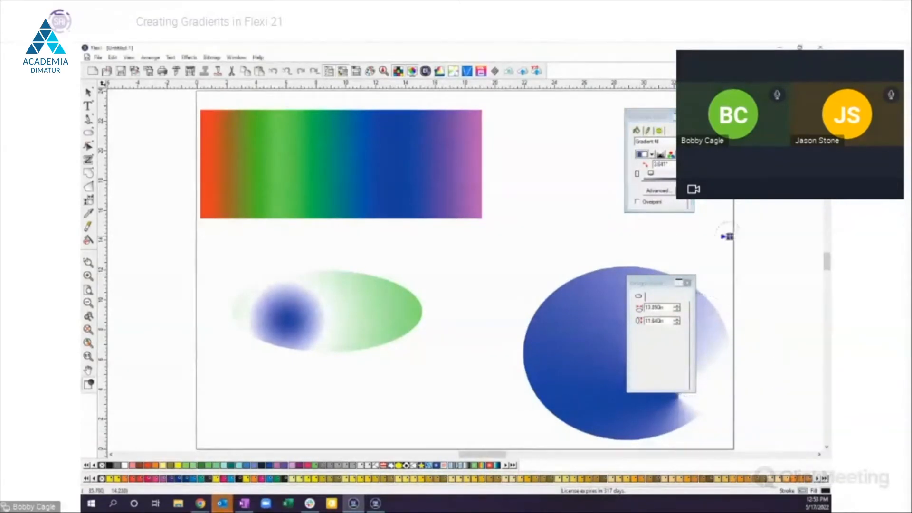
pyautogui.click(678, 286)
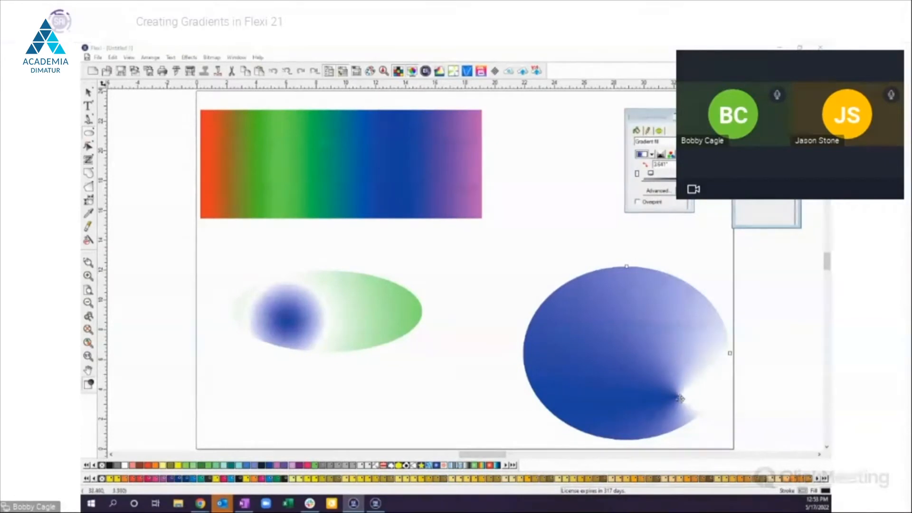
pyautogui.click(673, 155)
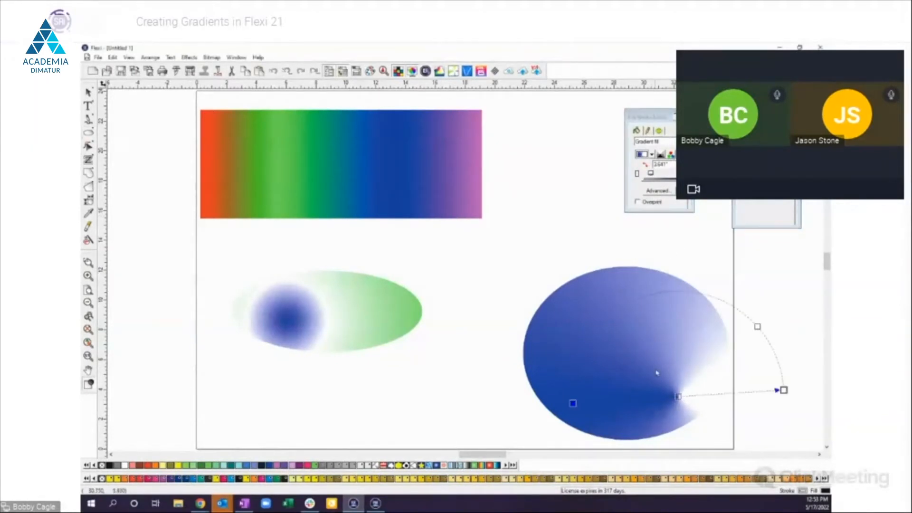
pyautogui.moveTo(678, 396); pyautogui.dragTo(632, 358)
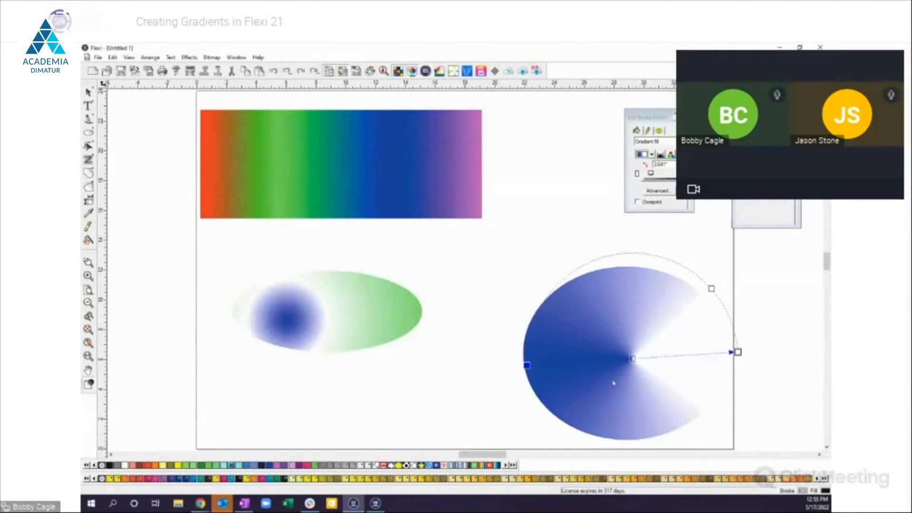
pyautogui.click(662, 360)
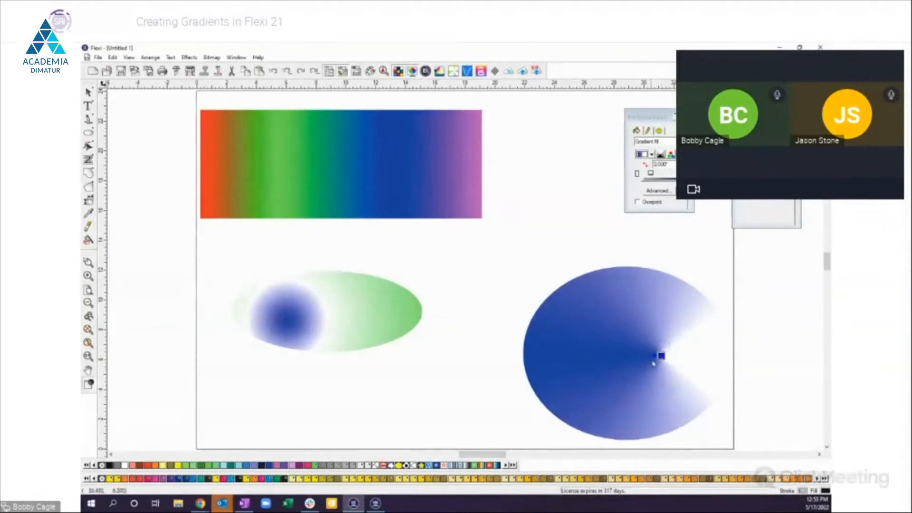
pyautogui.moveTo(661, 355); pyautogui.dragTo(550, 333)
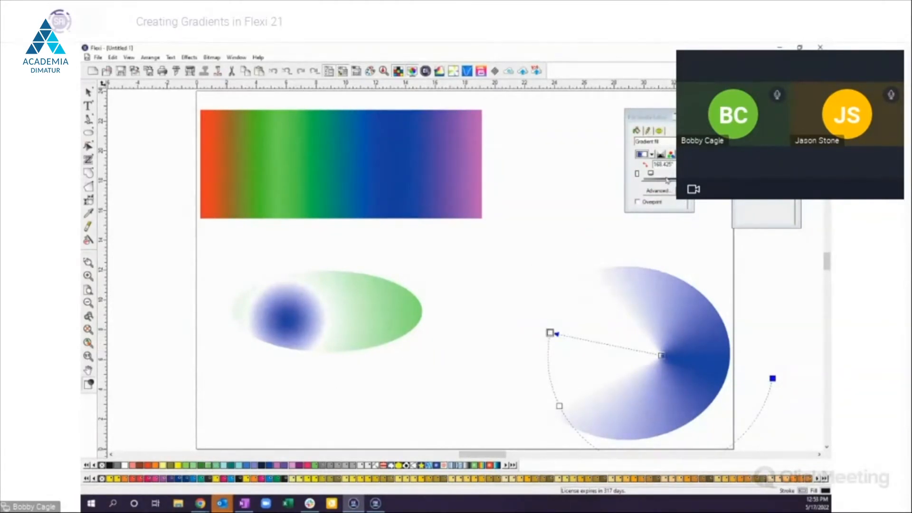
# Step: Add a stop to the conical gradient between its white and blue stops and color it Gold
pyautogui.click(663, 181)
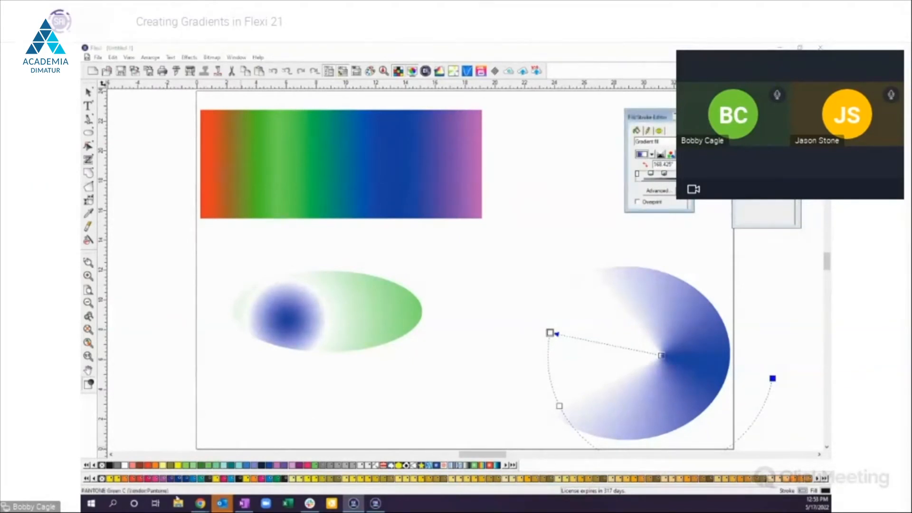
pyautogui.click(668, 192)
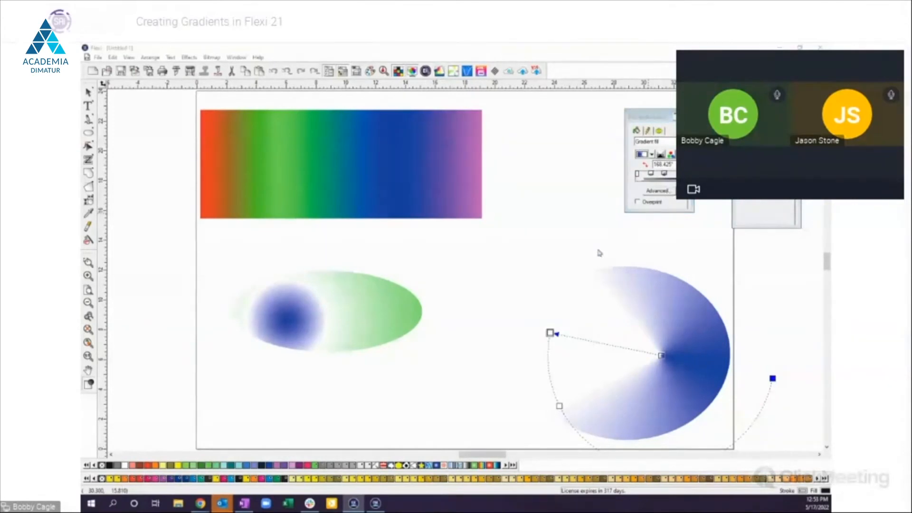
pyautogui.moveTo(670, 233); pyautogui.dragTo(584, 210)
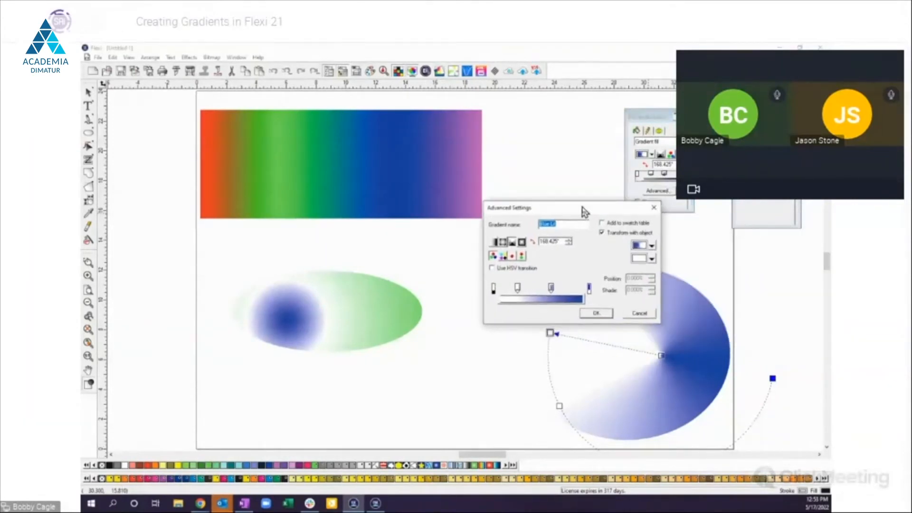
pyautogui.click(652, 260)
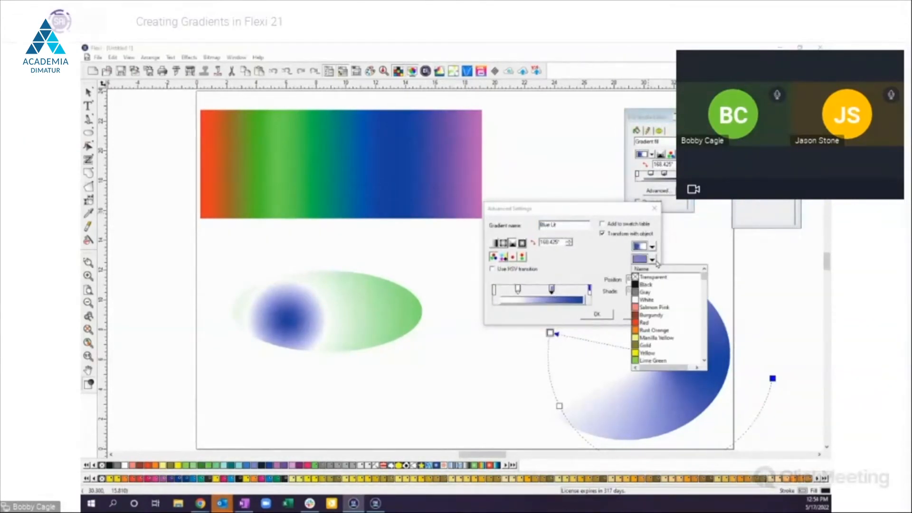
pyautogui.click(646, 346)
pyautogui.click(596, 315)
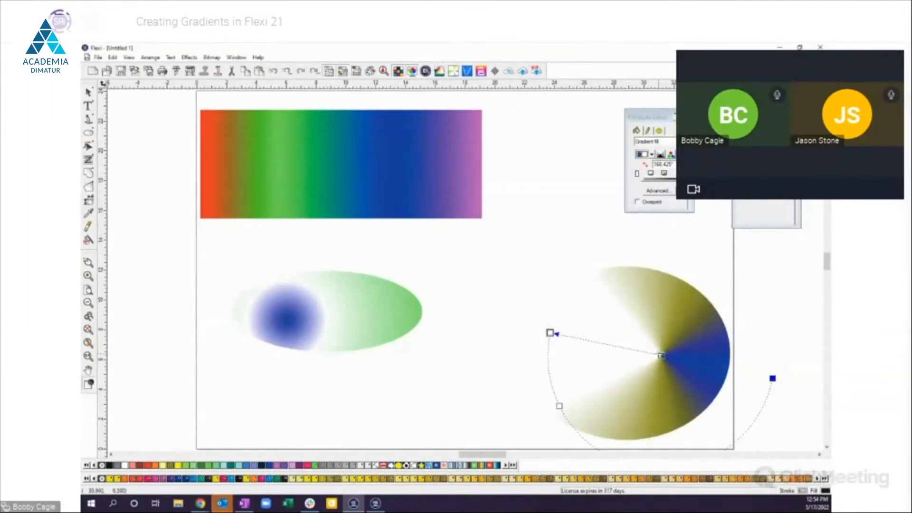
# Step: Move the conical gradient's center to about the large ellipse's middle and shift its second white stop closer to the start handle
pyautogui.moveTo(661, 356); pyautogui.dragTo(634, 347)
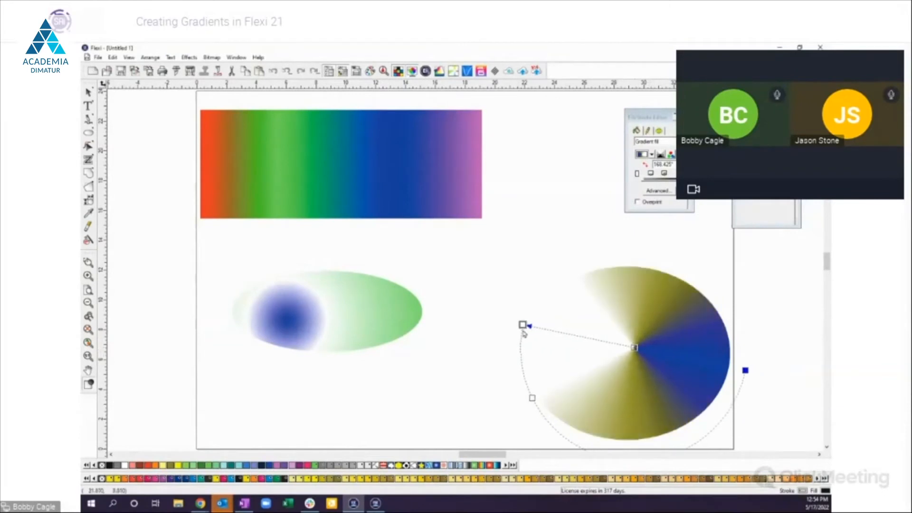
pyautogui.moveTo(532, 398); pyautogui.dragTo(521, 356)
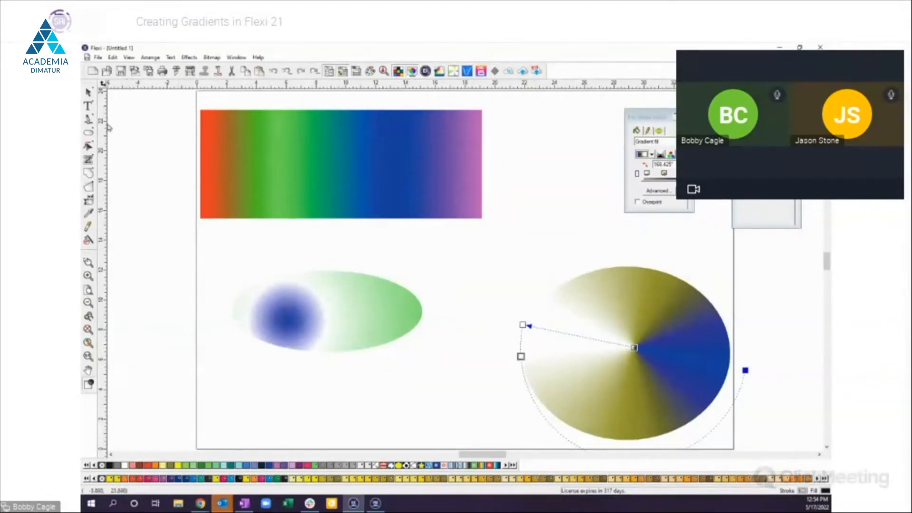
# Step: Draw a rectangle about 13 by 6 in above the large ellipse and fill it with the radial Red Lit gradient
pyautogui.click(92, 135)
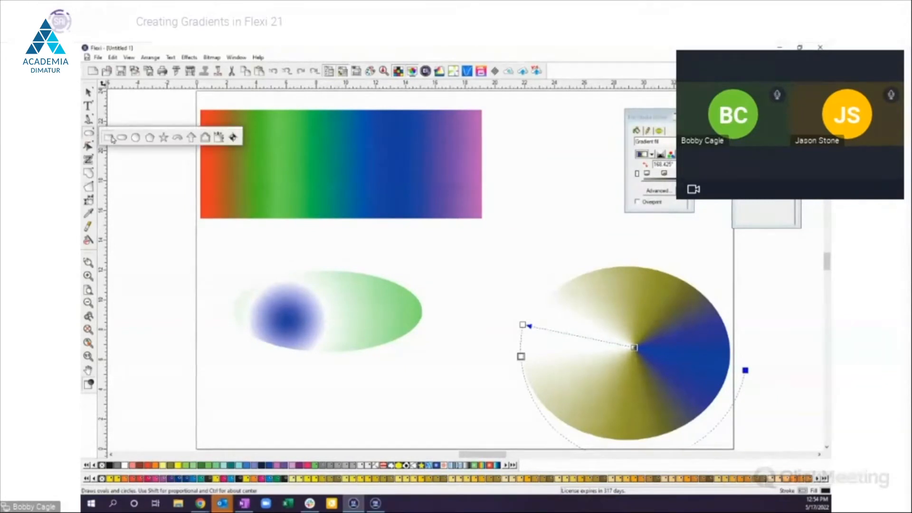
pyautogui.click(115, 138)
pyautogui.moveTo(551, 141); pyautogui.dragTo(744, 232)
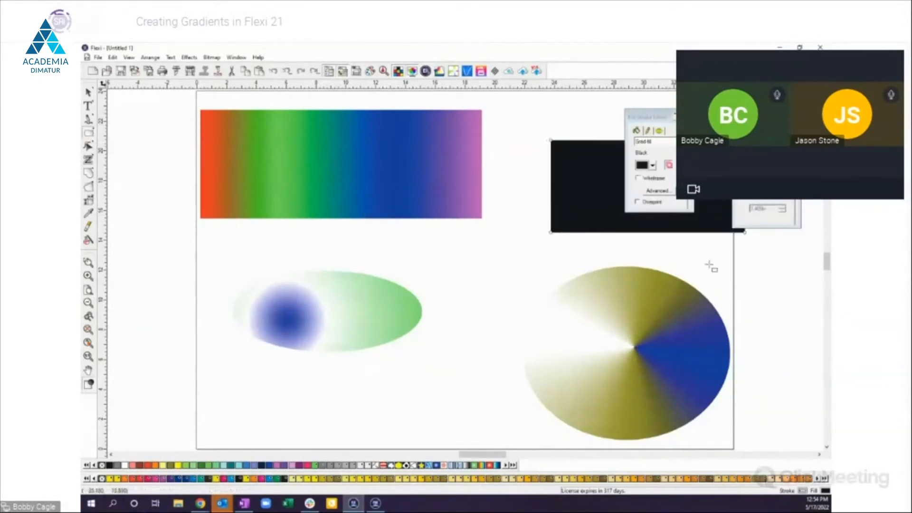
pyautogui.click(489, 465)
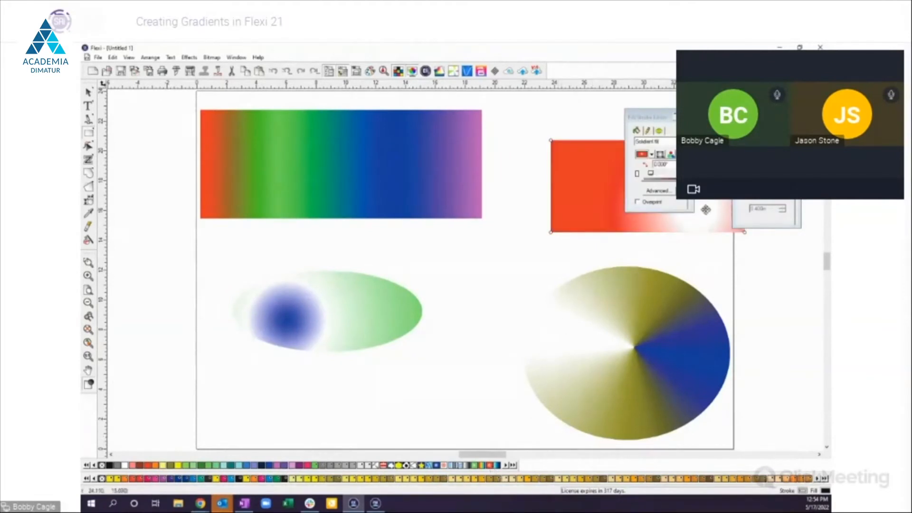
pyautogui.click(660, 156)
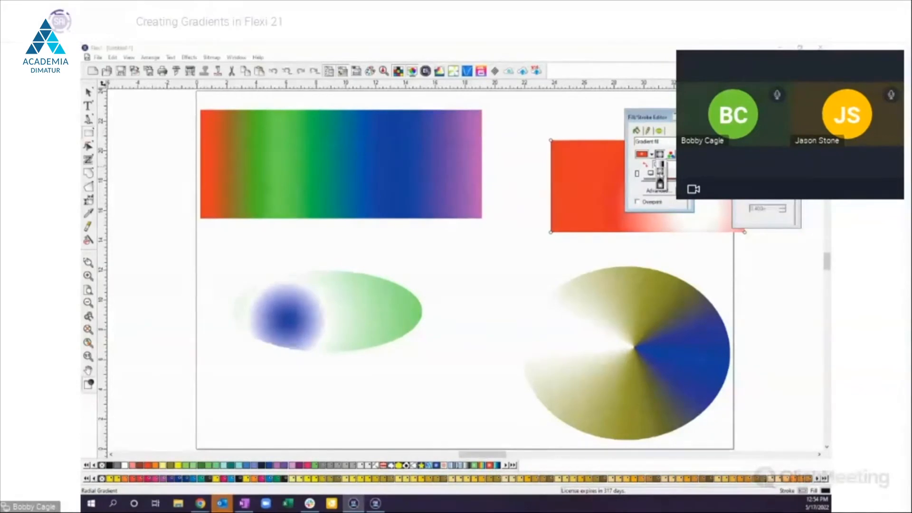
pyautogui.click(659, 183)
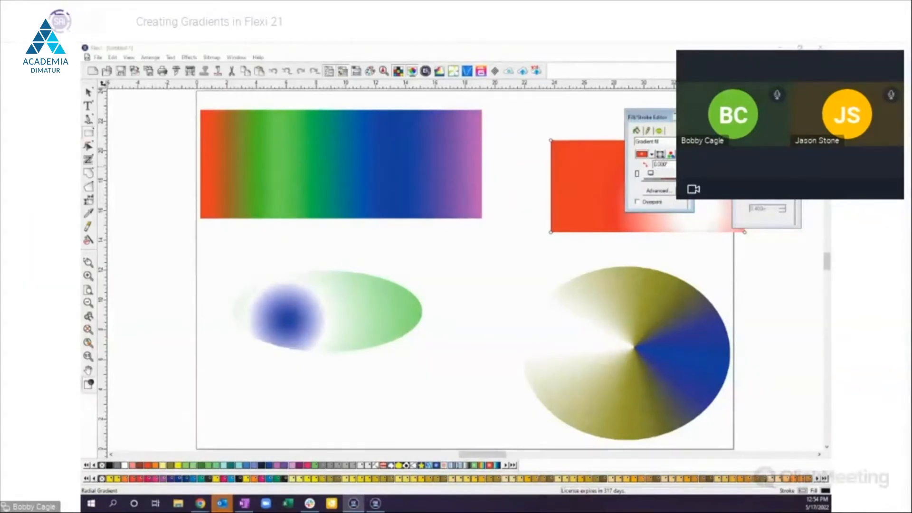
# Step: Add two stops to the rectangle's Red Lit gradient in its advanced settings: Rust Orange at about 45% and Green at 77%
pyautogui.click(683, 156)
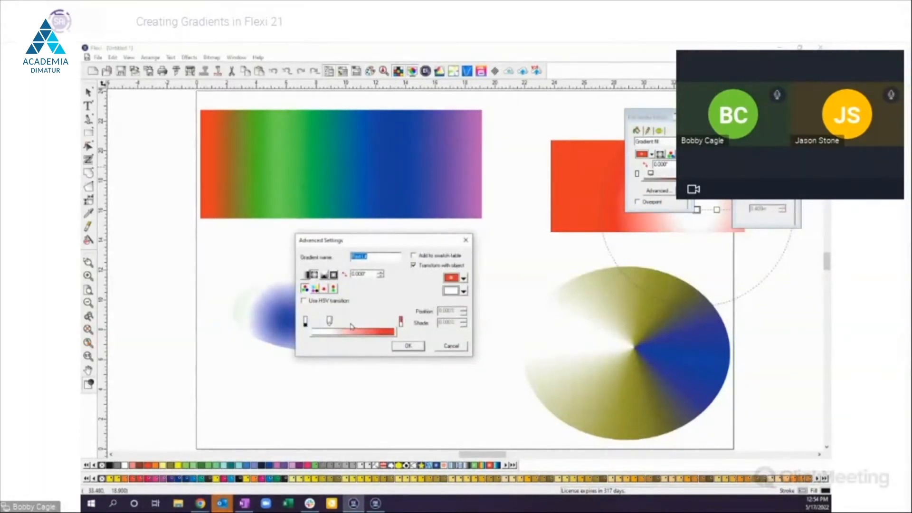
pyautogui.click(351, 325)
pyautogui.click(375, 325)
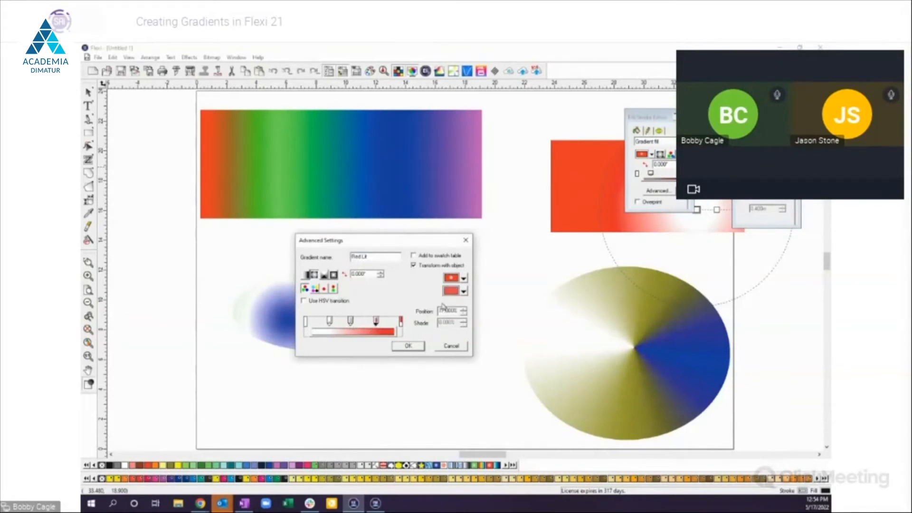
pyautogui.click(463, 292)
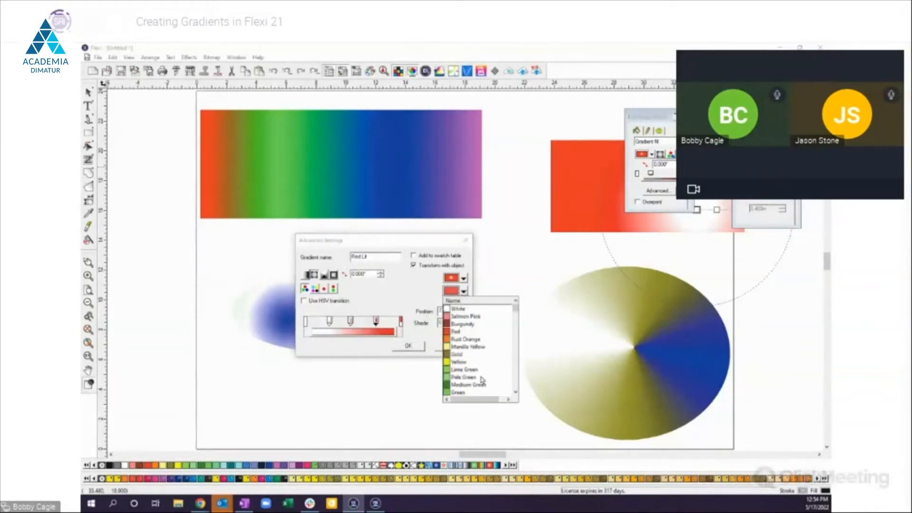
pyautogui.scroll(-1, 482, 380)
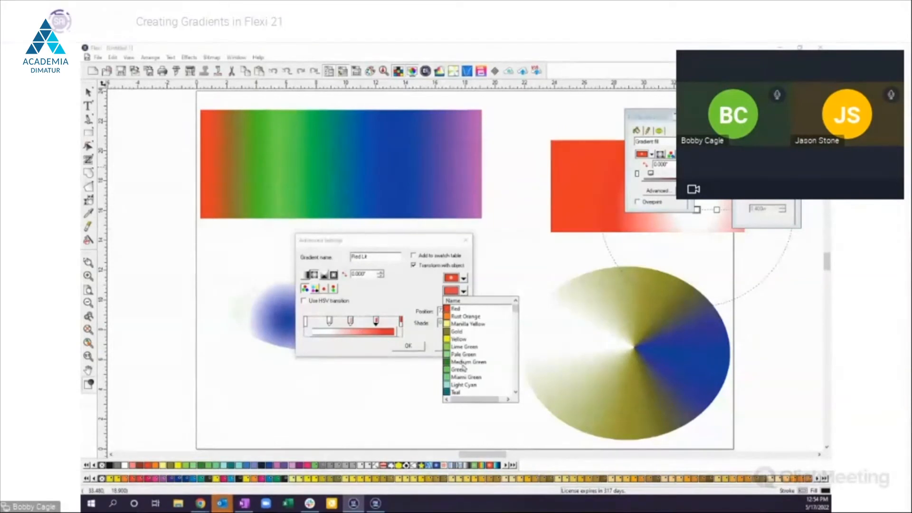
pyautogui.click(458, 370)
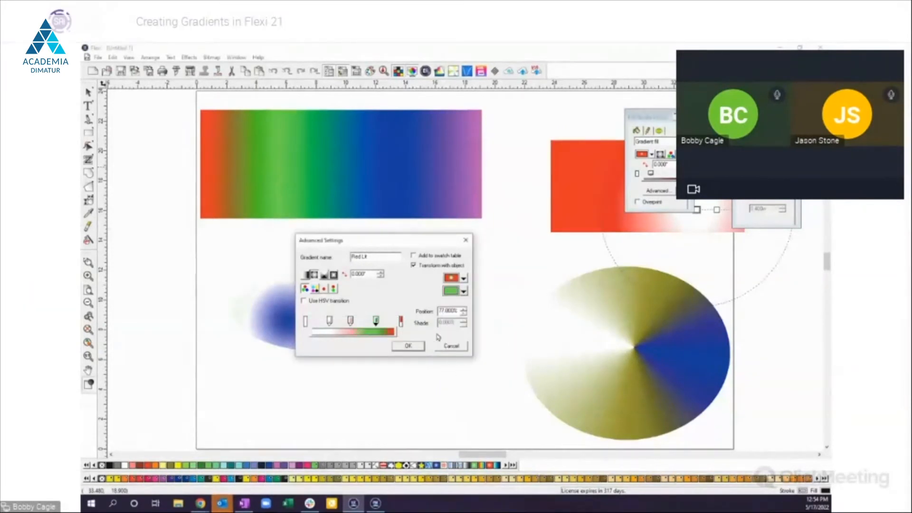
pyautogui.click(350, 322)
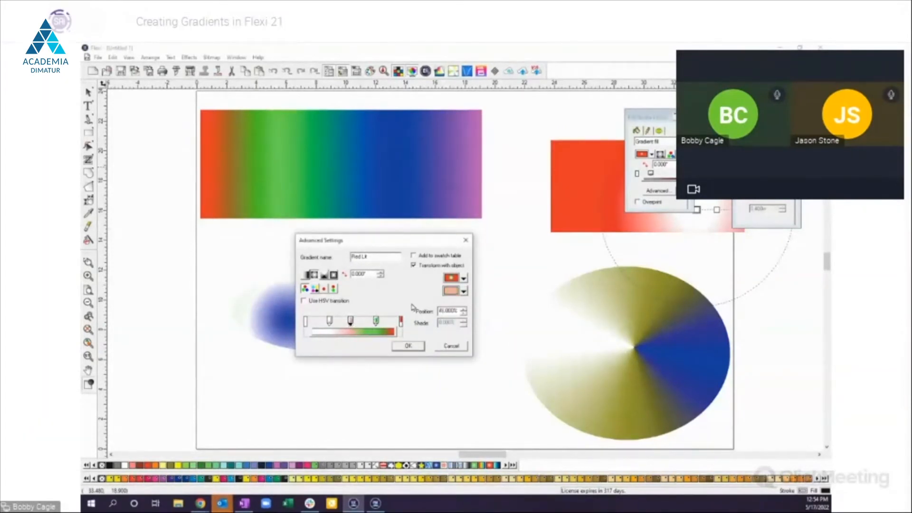
pyautogui.click(464, 291)
pyautogui.click(460, 362)
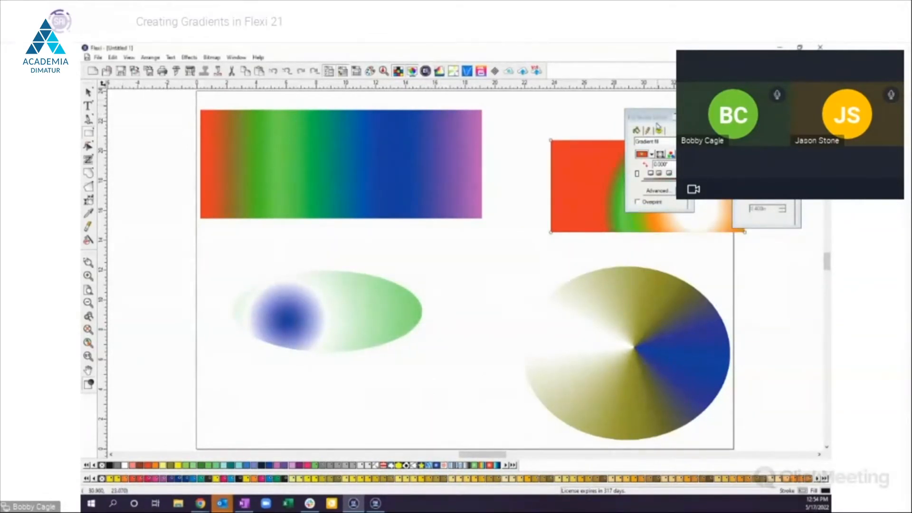
# Step: Move the Fill/Stroke Editor off the rectangle to the free area beside the large ellipse and deselect the rectangle
pyautogui.moveTo(658, 121); pyautogui.dragTo(778, 264)
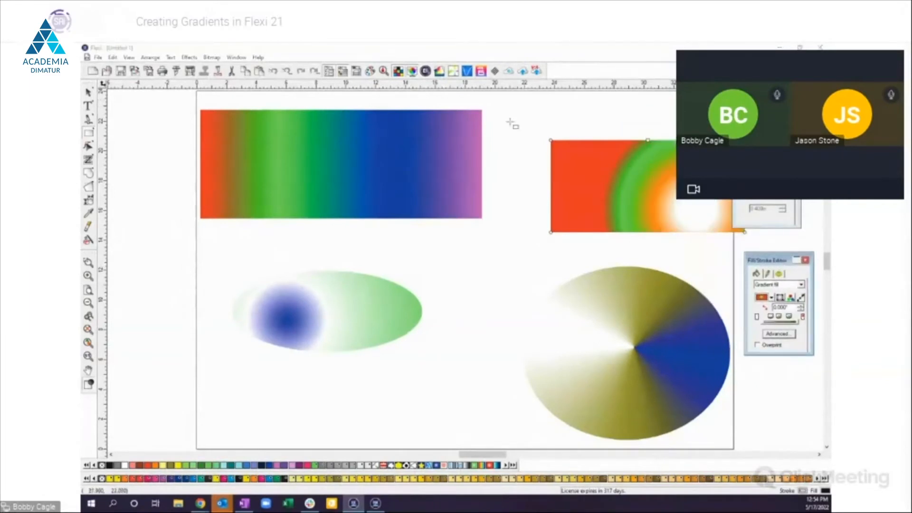
pyautogui.click(89, 93)
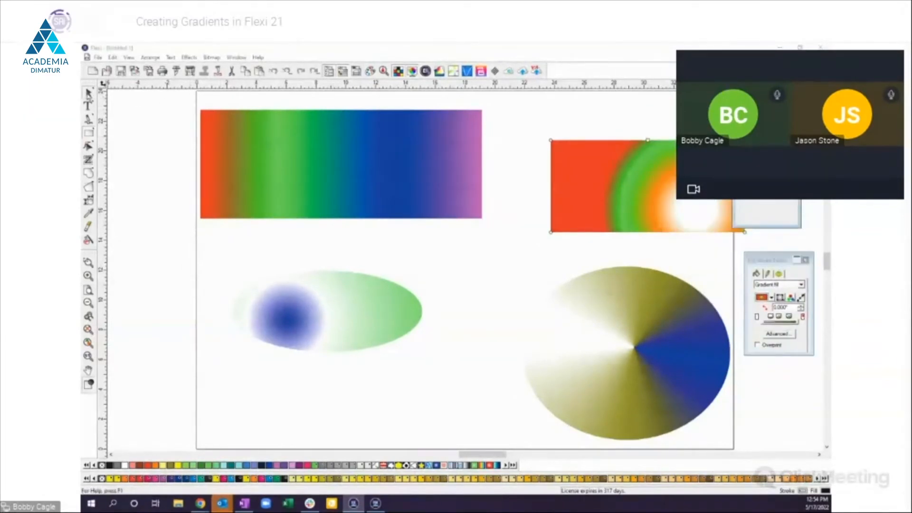
pyautogui.click(122, 115)
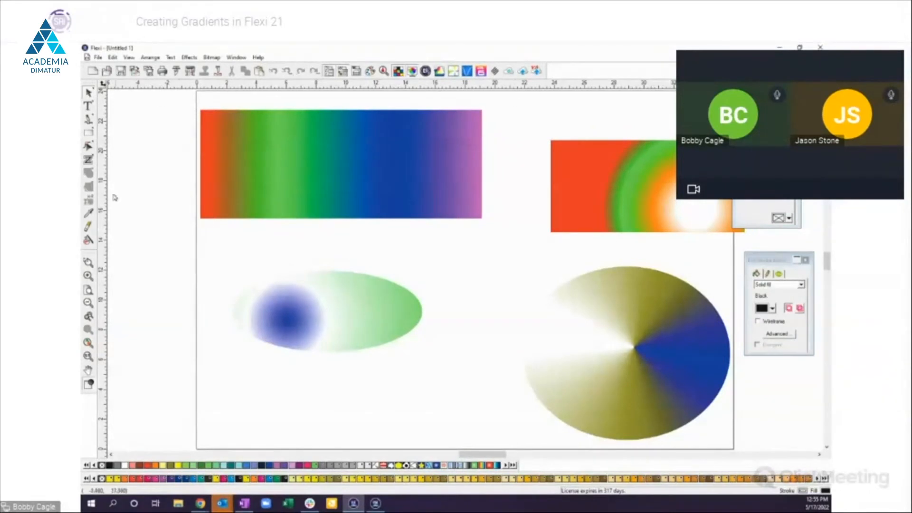
pyautogui.moveTo(783, 260); pyautogui.dragTo(778, 256)
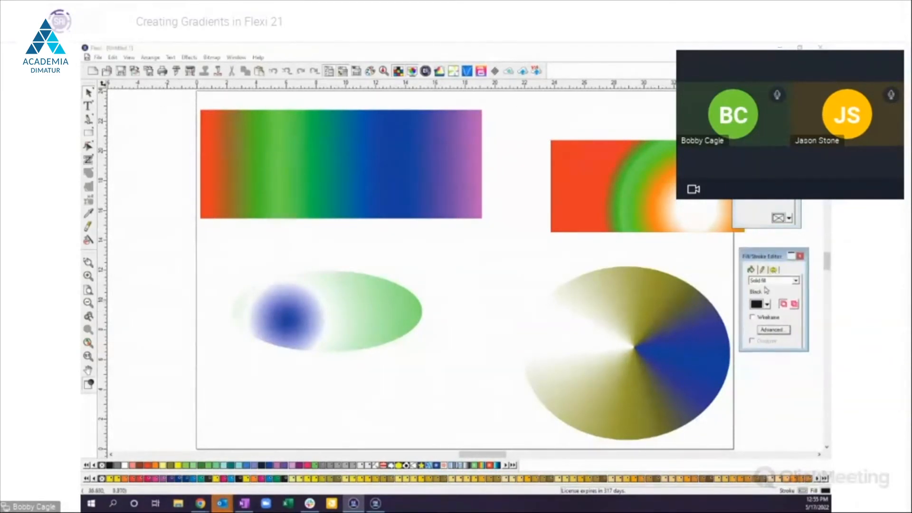
# Step: Open the Color Mixer and place it between the two ellipses
pyautogui.click(370, 74)
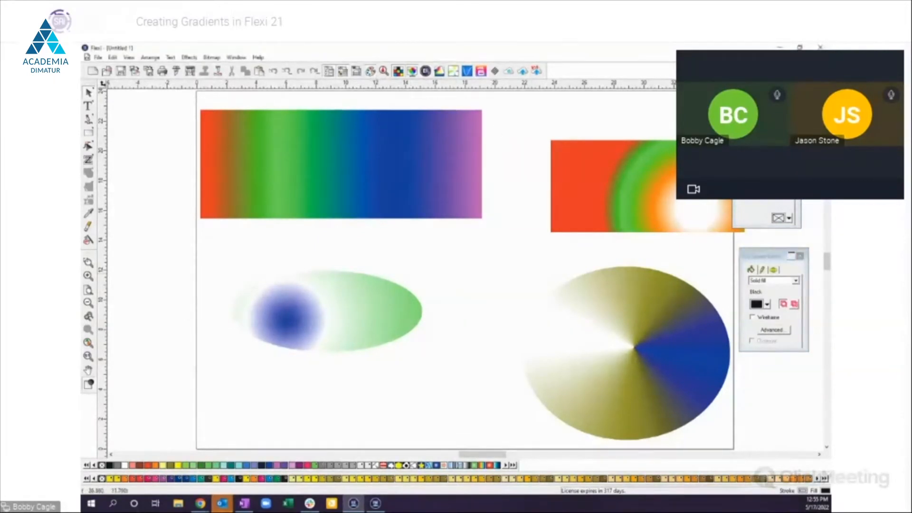
pyautogui.moveTo(542, 263); pyautogui.dragTo(453, 257)
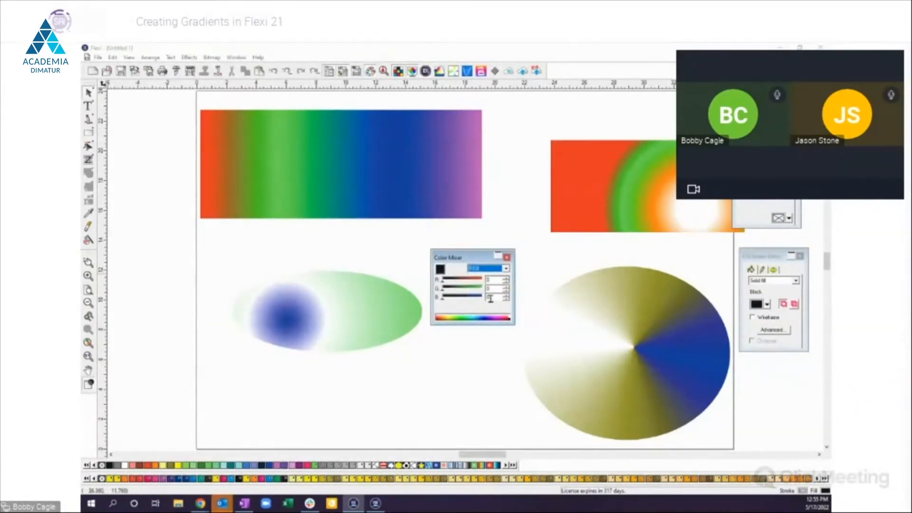
# Step: Switch the Color Mixer to CMYK and mix a dark gray with about 42% cyan
pyautogui.click(506, 269)
pyautogui.click(492, 284)
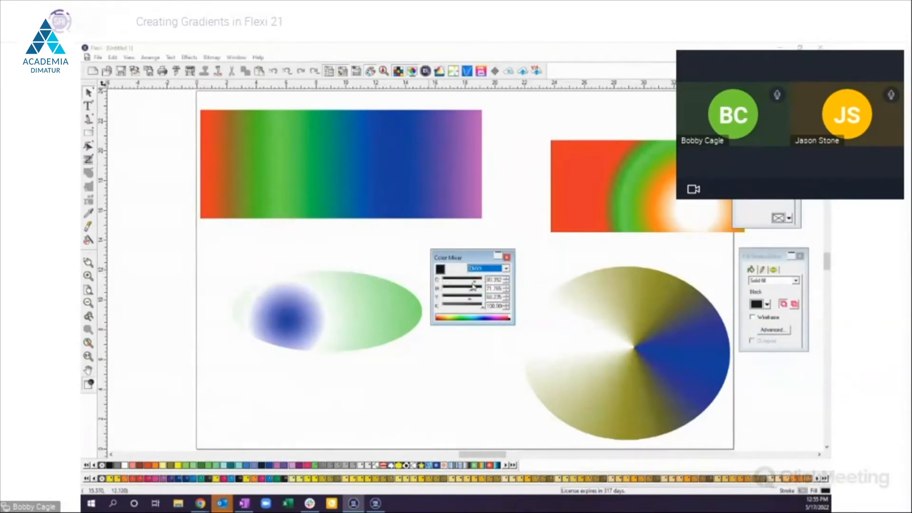
pyautogui.moveTo(473, 283); pyautogui.dragTo(466, 309)
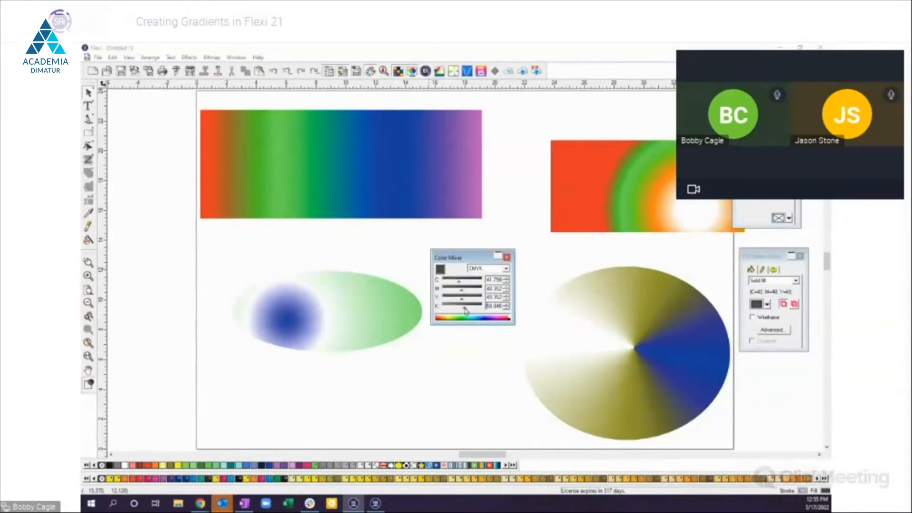
# Step: Mix a light purple in RGB with R=198, G=112, B=224, add it to the swatch table and close the Color Mixer
pyautogui.click(506, 268)
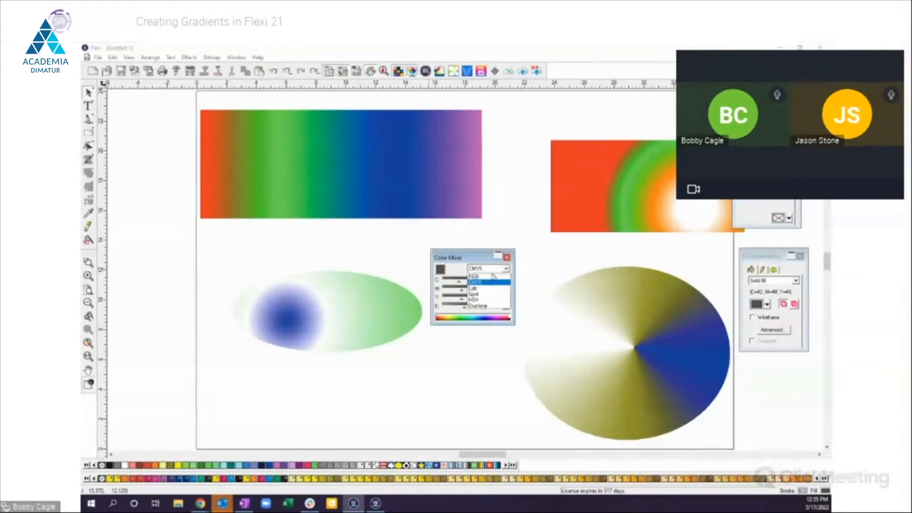
pyautogui.click(485, 282)
pyautogui.moveTo(457, 282); pyautogui.dragTo(478, 300)
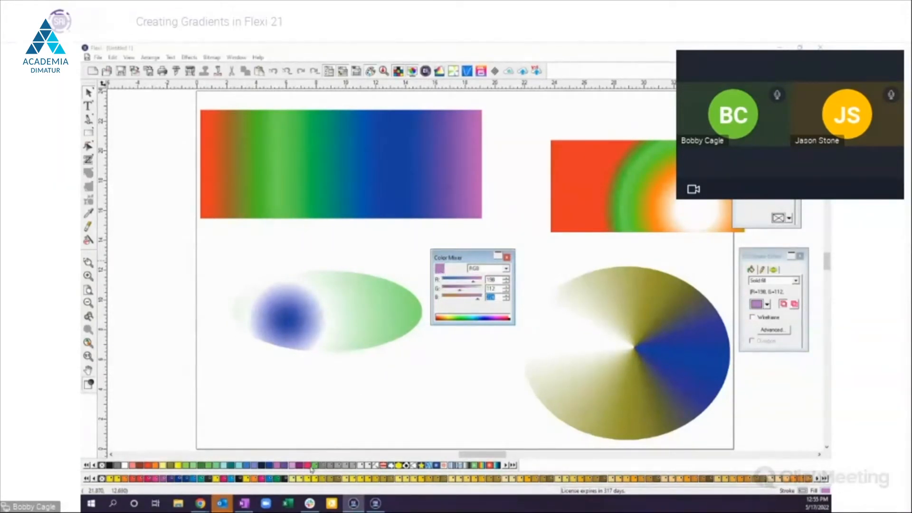
pyautogui.moveTo(440, 269); pyautogui.dragTo(308, 469)
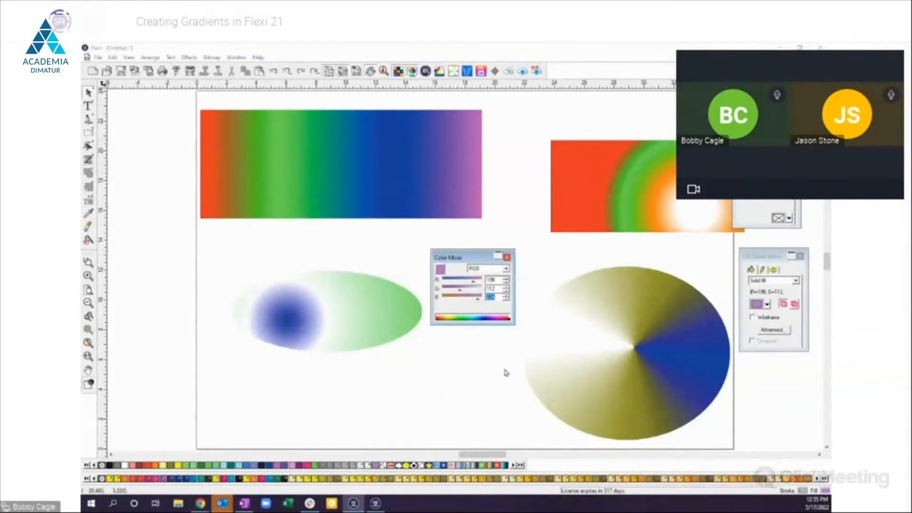
pyautogui.click(507, 258)
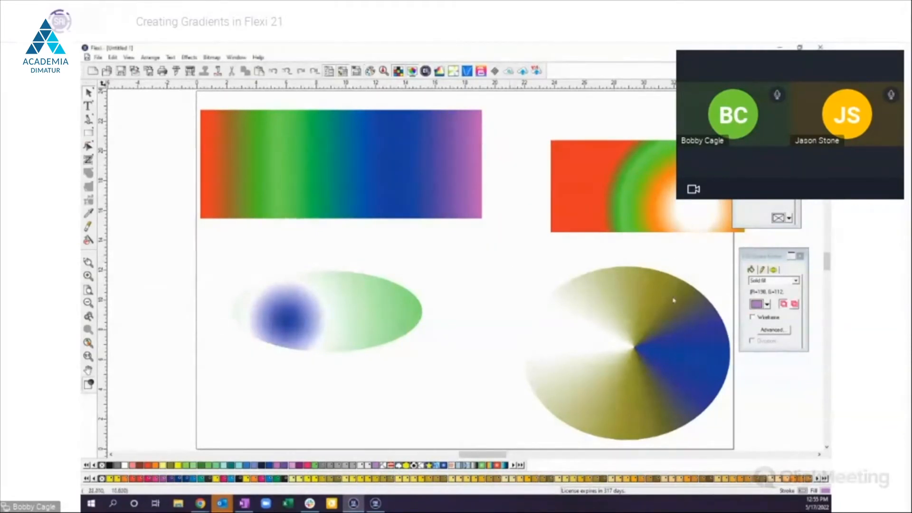
# Step: Change the starting white stop of the large ellipse's conical gradient to the custom purple swatch R=198, G=112, B=224
pyautogui.click(663, 364)
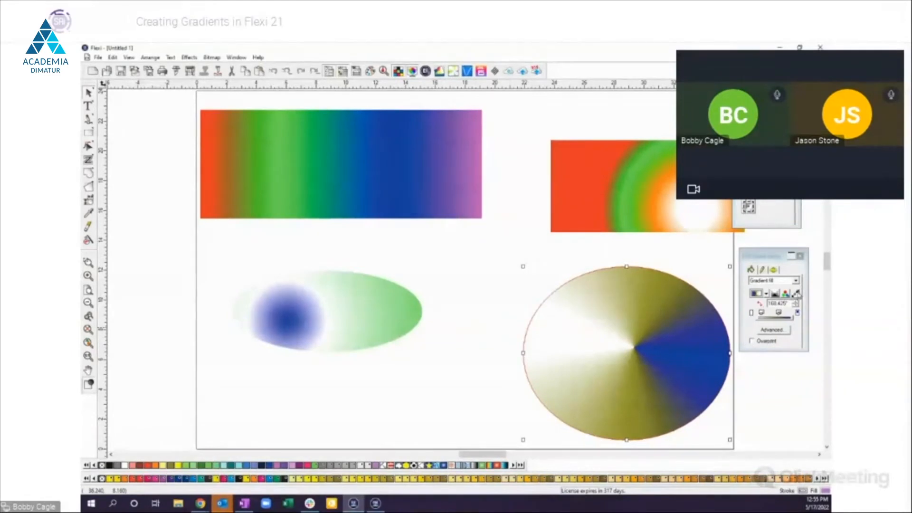
pyautogui.click(797, 293)
pyautogui.click(772, 329)
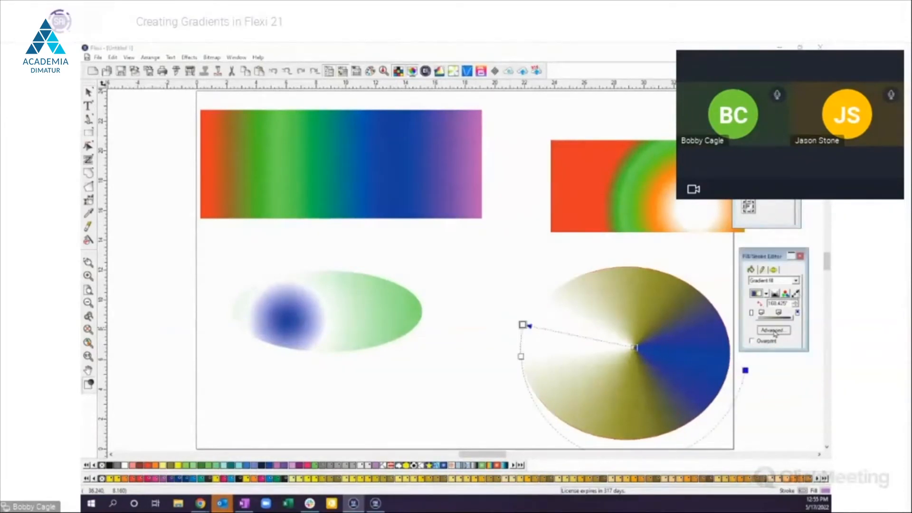
pyautogui.moveTo(897, 232); pyautogui.dragTo(518, 206)
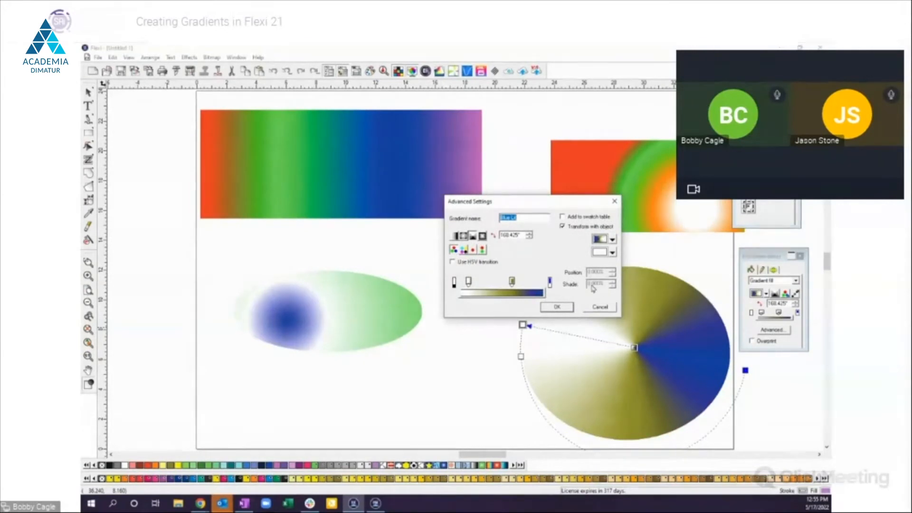
pyautogui.click(612, 253)
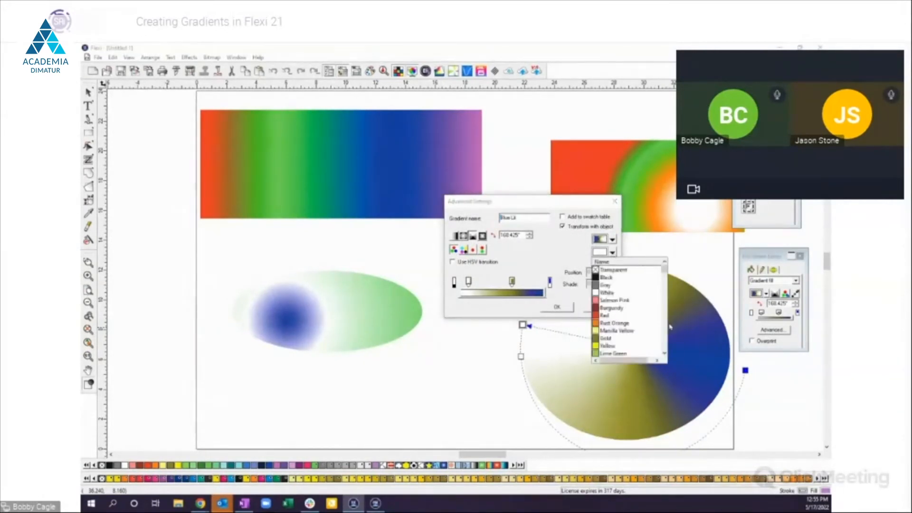
pyautogui.click(664, 349)
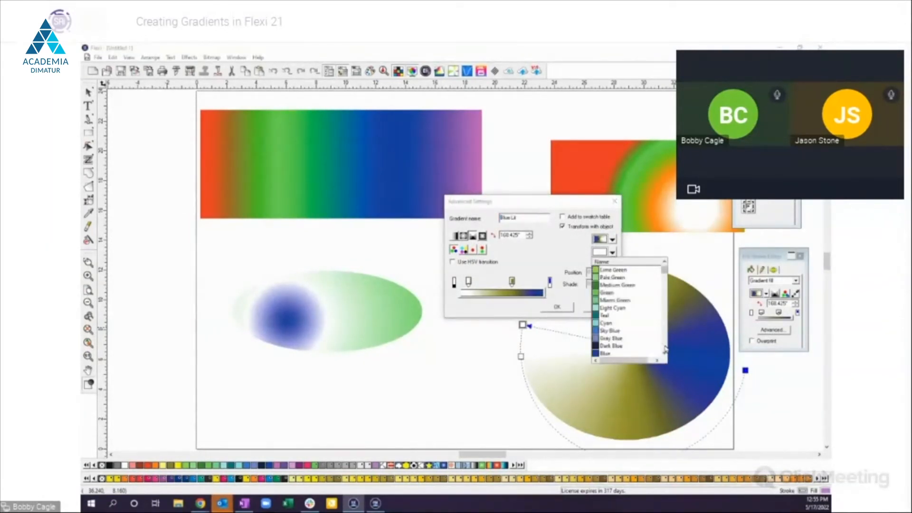
pyautogui.click(665, 350)
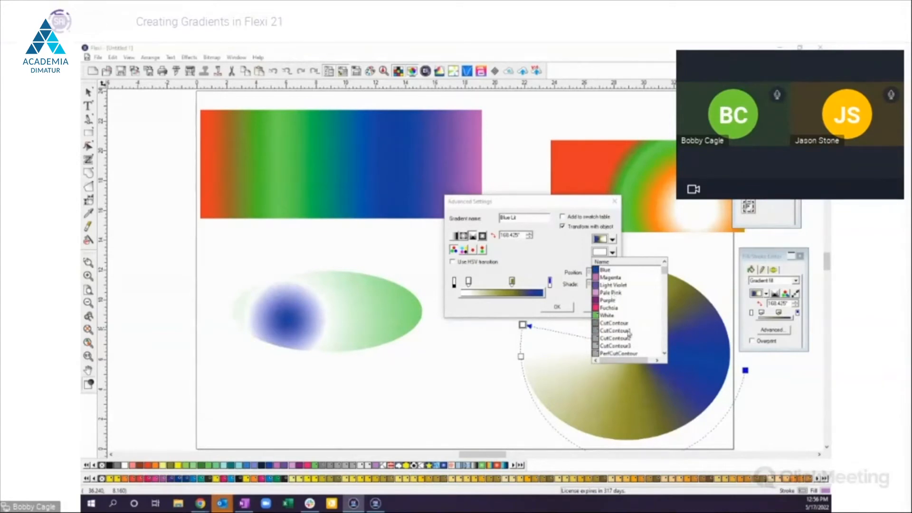
pyautogui.scroll(-1, 615, 346)
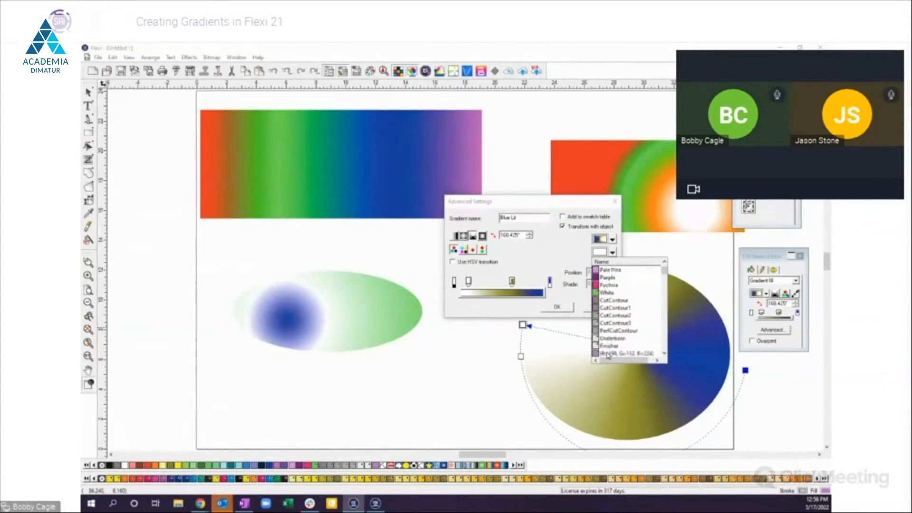
pyautogui.click(608, 355)
pyautogui.click(562, 308)
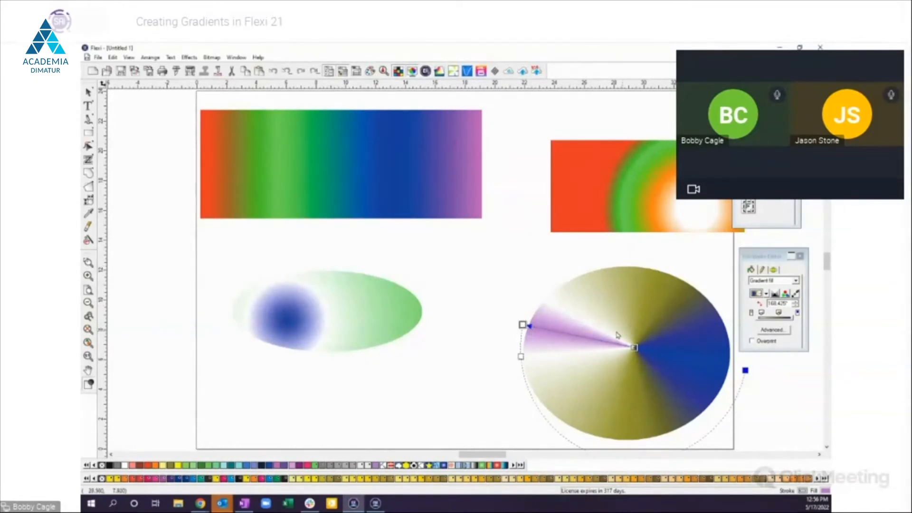
# Step: Create a new swatch table for the document with nothing selected
pyautogui.click(498, 270)
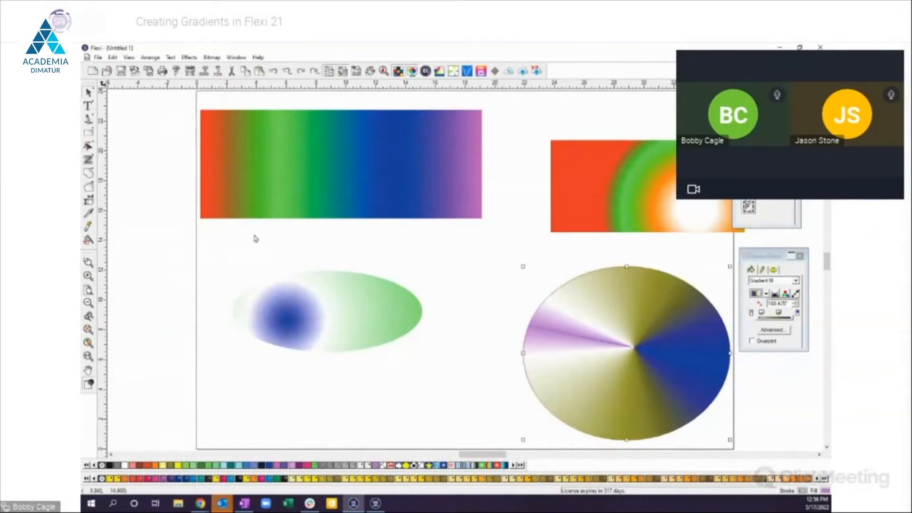
pyautogui.click(464, 322)
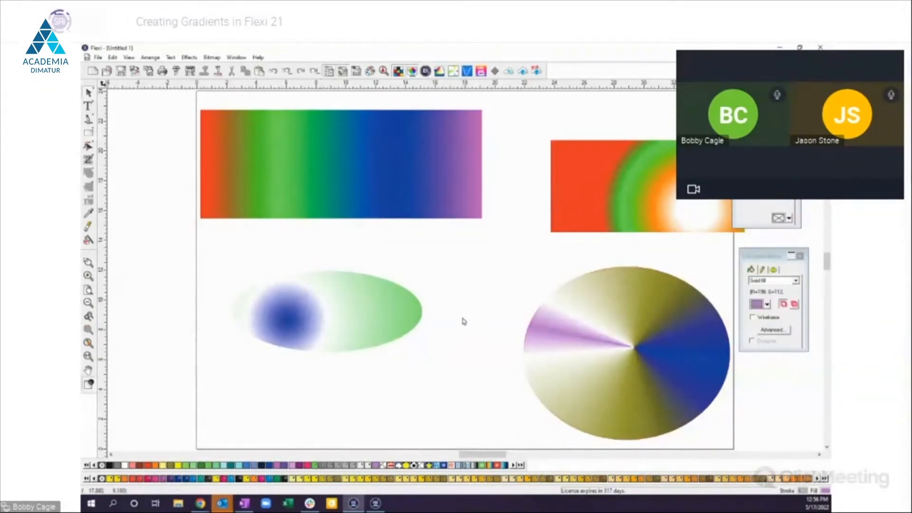
pyautogui.rightClick(312, 478)
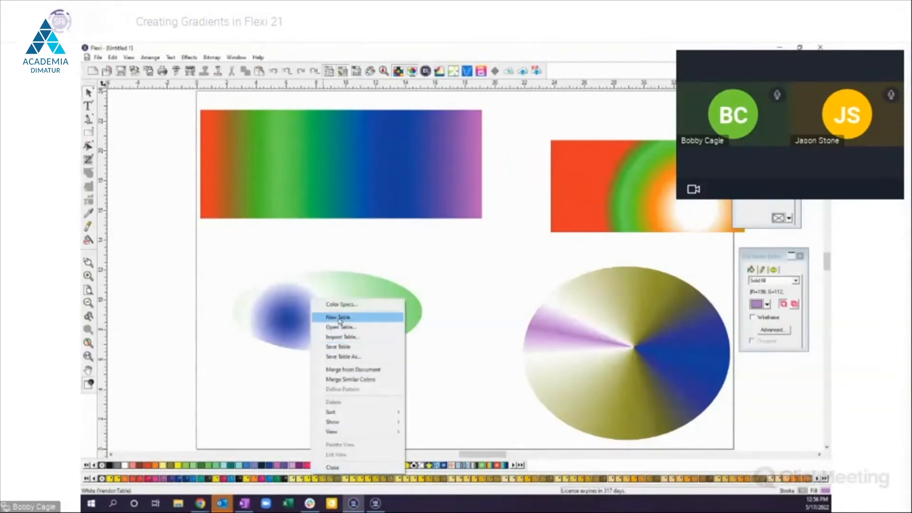
pyautogui.click(338, 317)
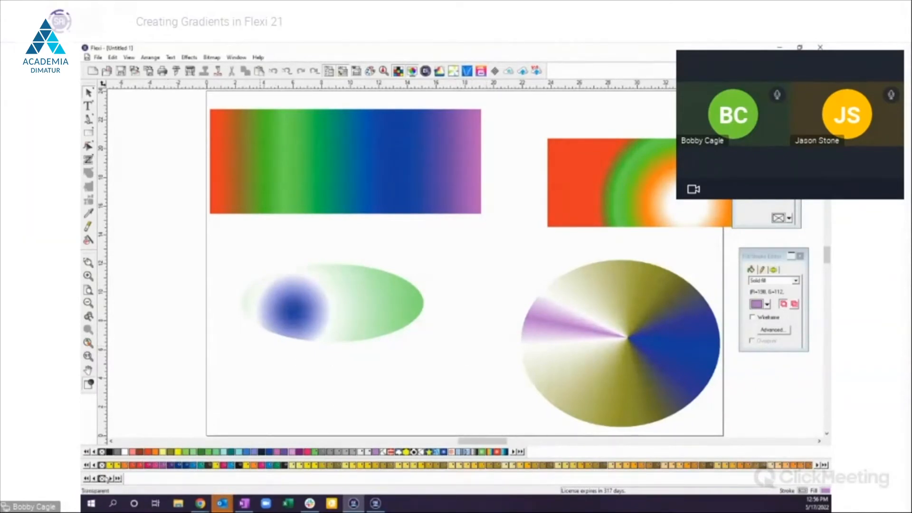
# Step: Merge the document's colors into the new swatch table and float it as a named list over the page
pyautogui.rightClick(106, 478)
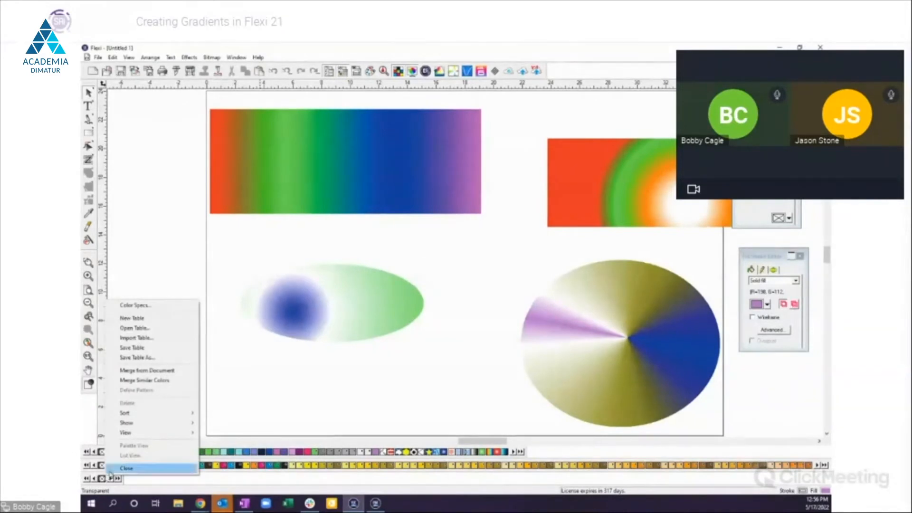
pyautogui.click(151, 373)
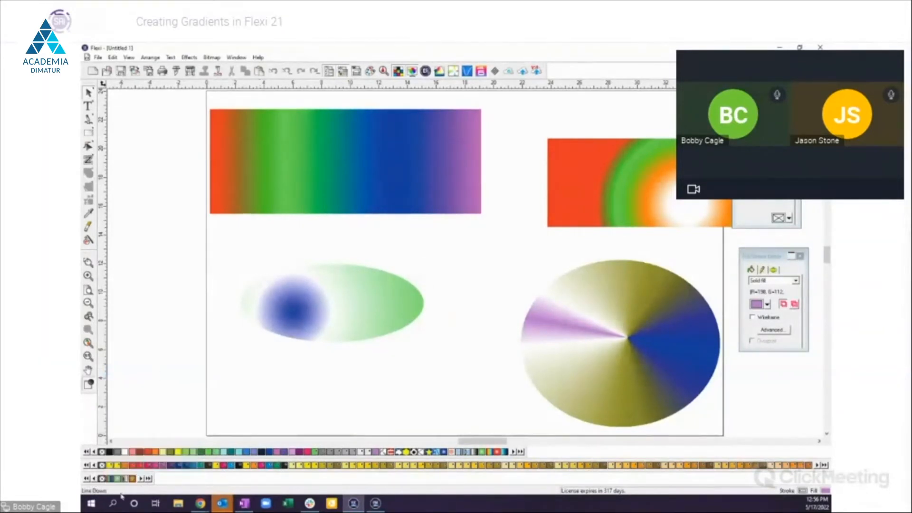
pyautogui.moveTo(160, 431); pyautogui.dragTo(214, 273)
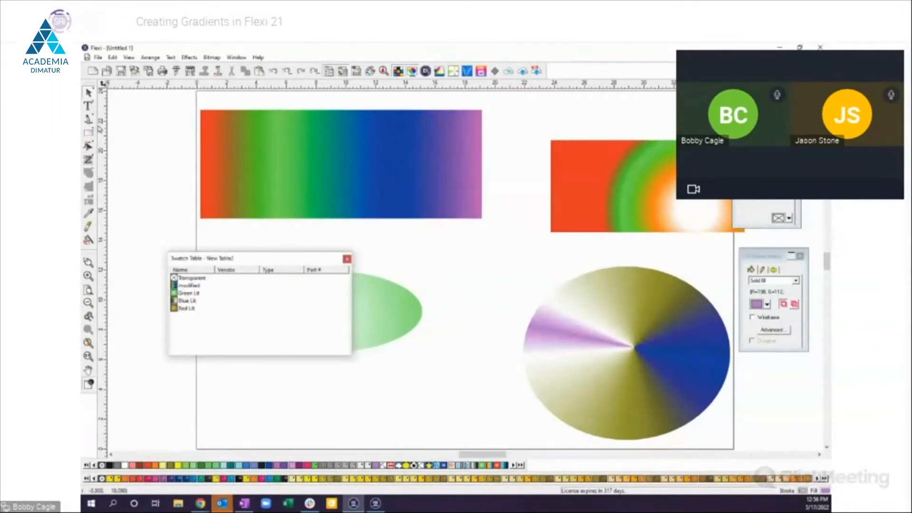
# Step: Draw a rectangle below the green ellipse and fill it in turn with the Blue Lit, modified and Green Lit swatches
pyautogui.click(88, 133)
pyautogui.moveTo(241, 383); pyautogui.dragTo(380, 441)
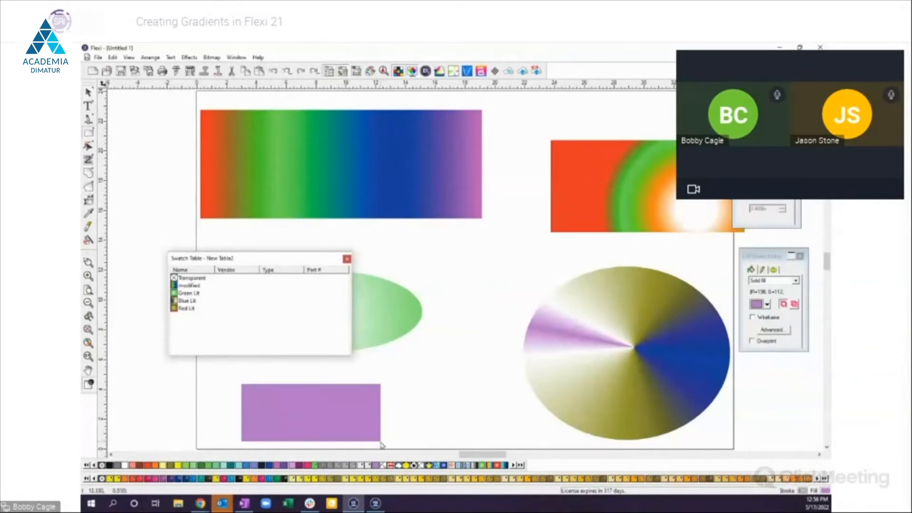
pyautogui.click(185, 302)
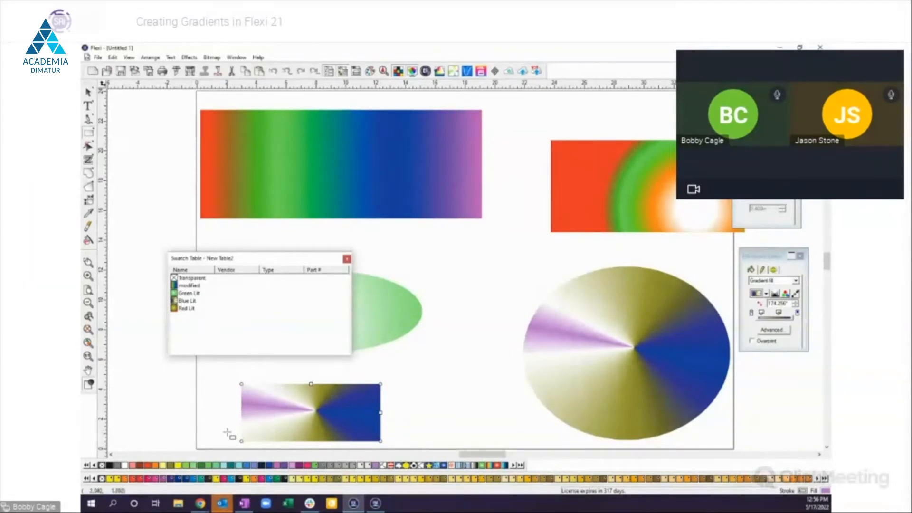
pyautogui.click(190, 286)
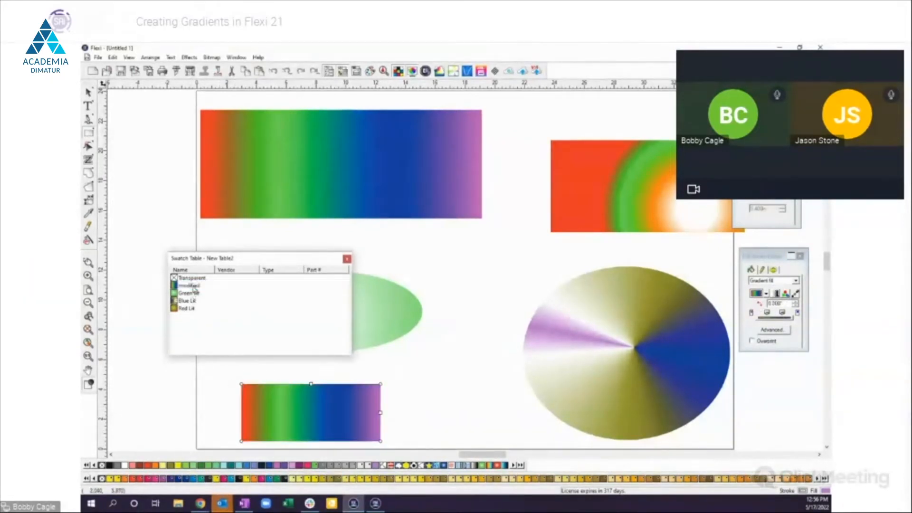
pyautogui.click(181, 299)
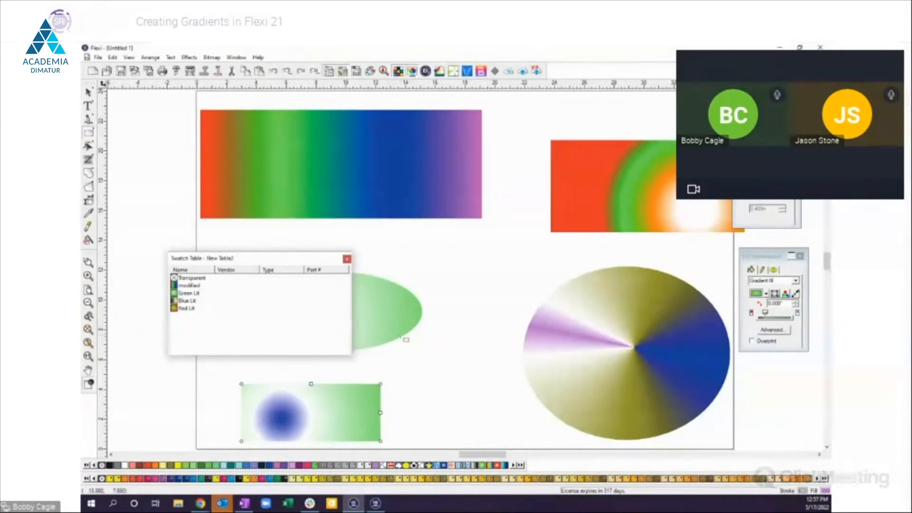
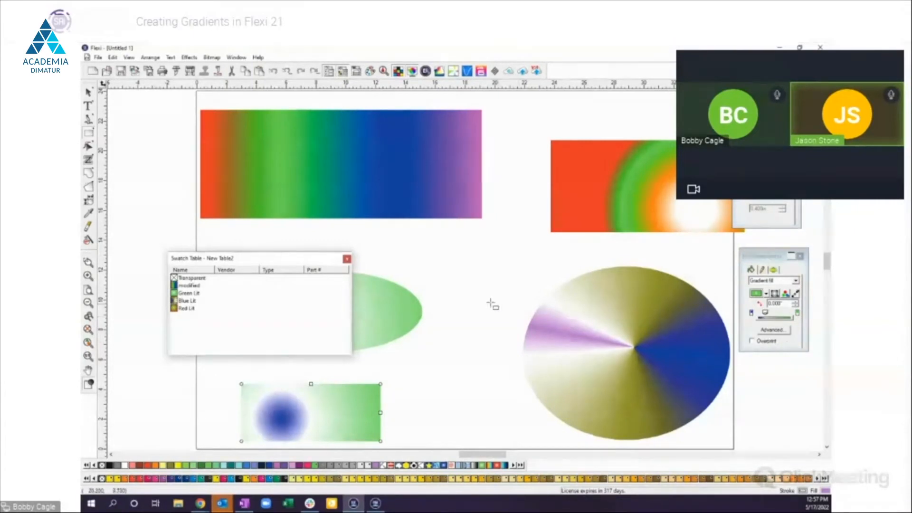
# Step: Lower the floating swatch table and delete every gradient object except the large rainbow rectangle
pyautogui.moveTo(317, 264); pyautogui.dragTo(315, 276)
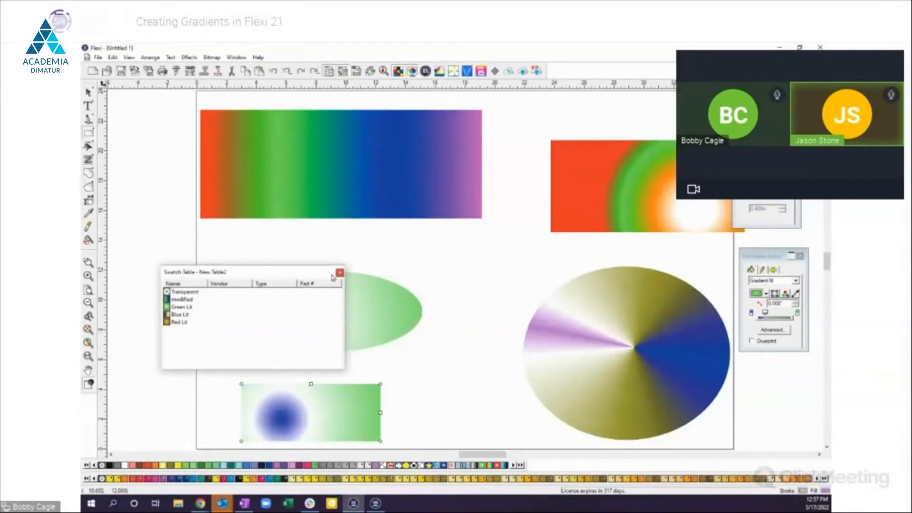
pyautogui.moveTo(318, 275); pyautogui.dragTo(320, 369)
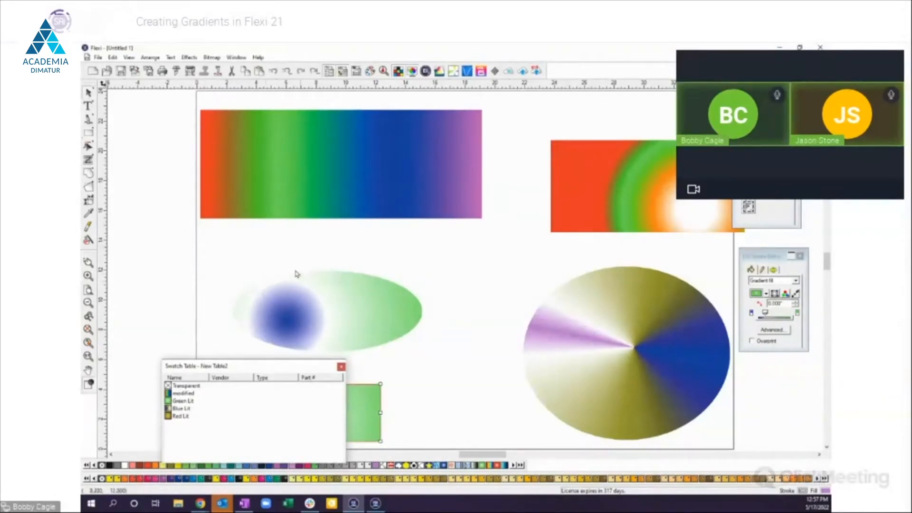
pyautogui.moveTo(205, 273); pyautogui.dragTo(762, 445)
pyautogui.press('Delete')
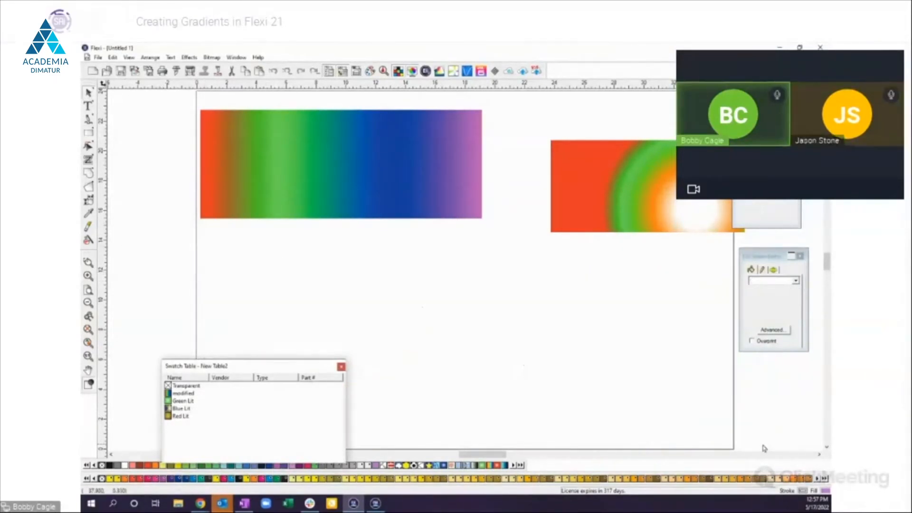
pyautogui.click(656, 223)
pyautogui.press('Delete')
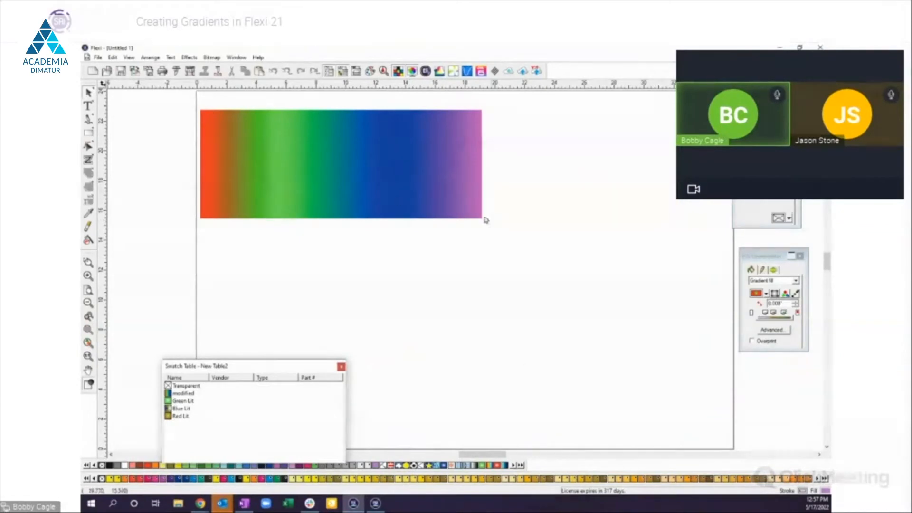
# Step: Shift the rainbow gradient rectangle toward the page's center and rasterize it at 72 DPI in RGB mode
pyautogui.moveTo(375, 173); pyautogui.dragTo(409, 193)
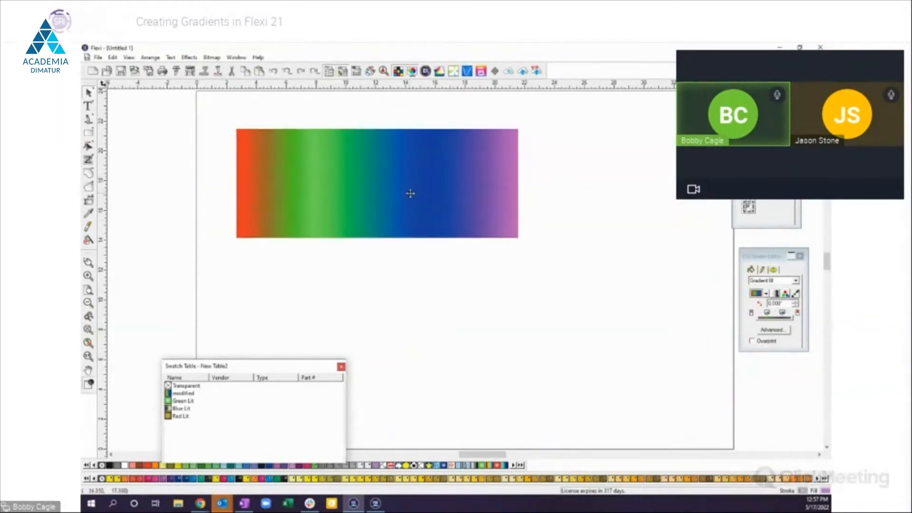
pyautogui.click(212, 58)
pyautogui.click(242, 160)
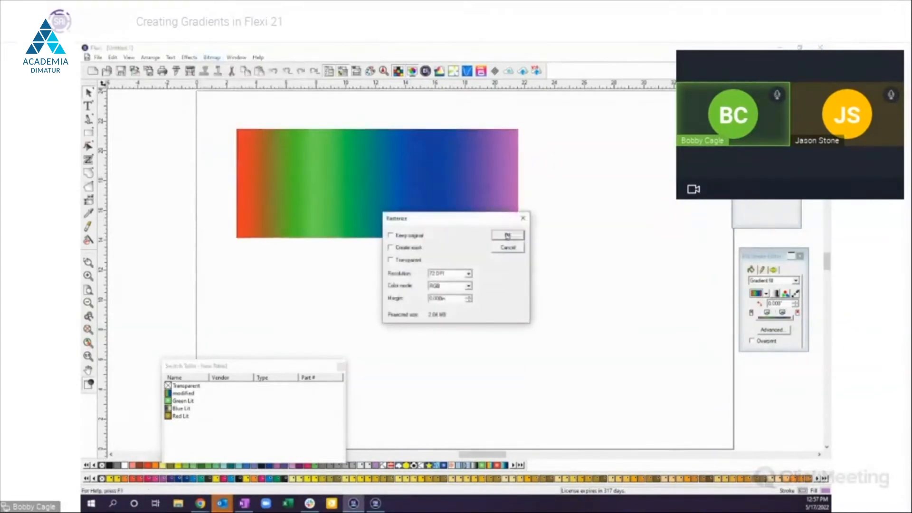
pyautogui.click(509, 235)
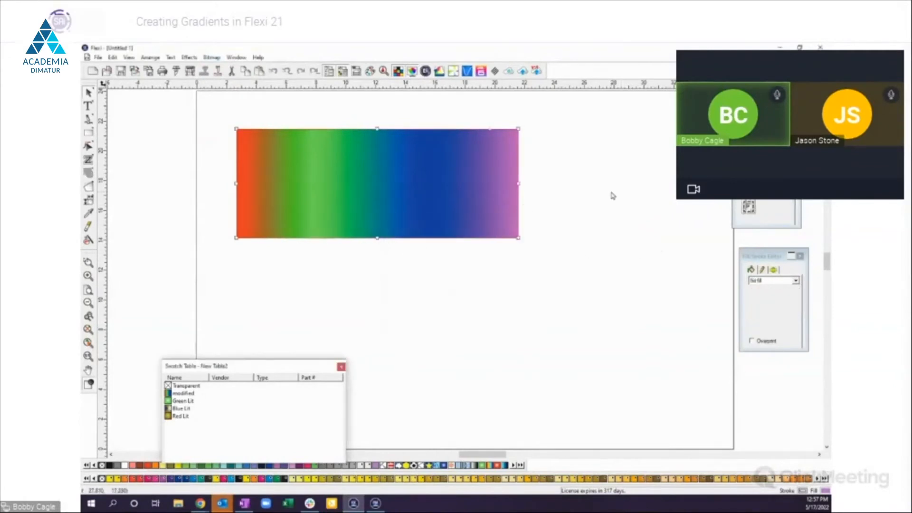
# Step: Apply the Distort effect to the rasterized rainbow, bending its envelope into a wider, steeper arch
pyautogui.click(191, 59)
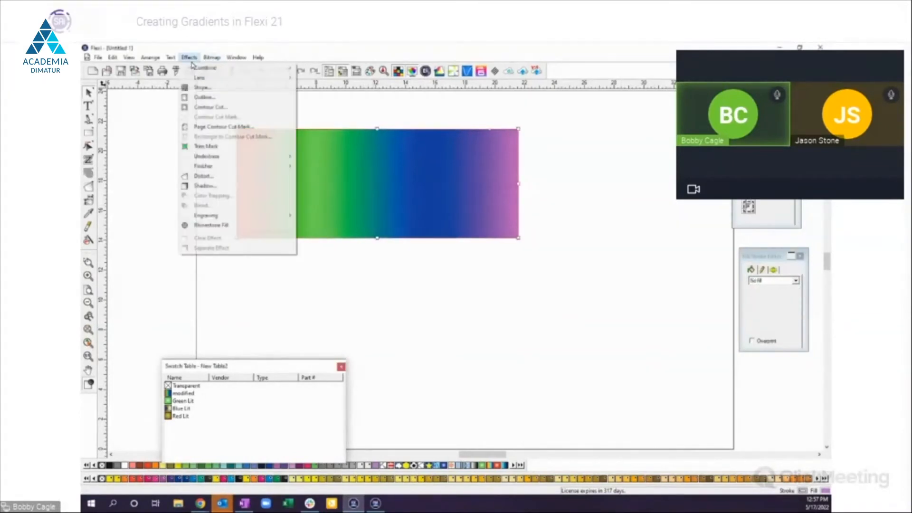
pyautogui.click(204, 176)
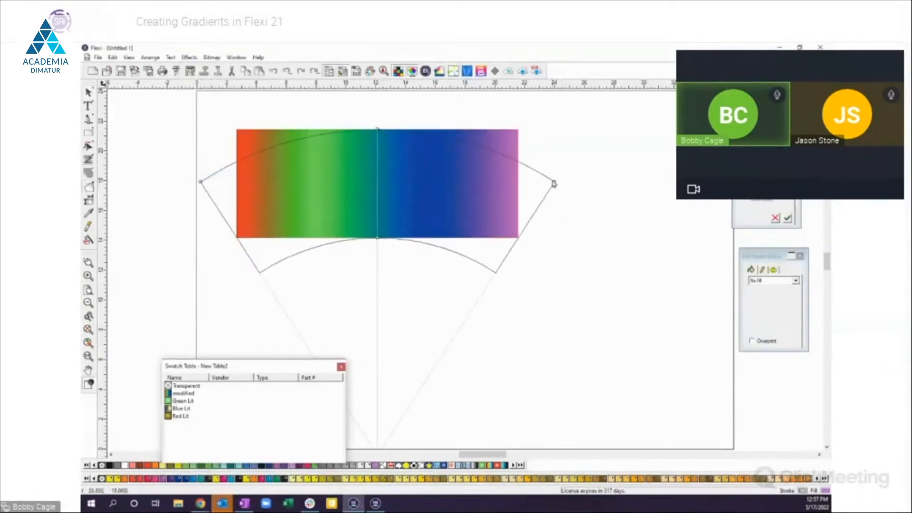
pyautogui.moveTo(555, 182); pyautogui.dragTo(609, 226)
pyautogui.click(787, 219)
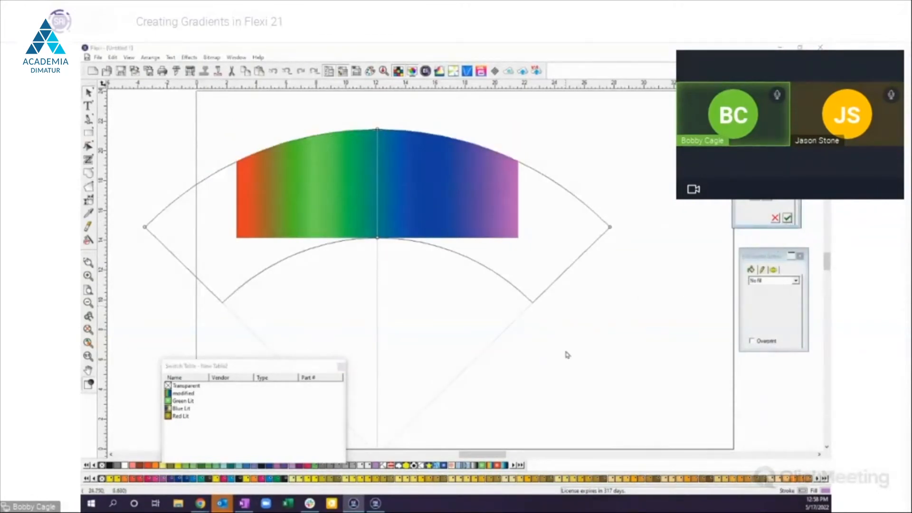
pyautogui.click(456, 226)
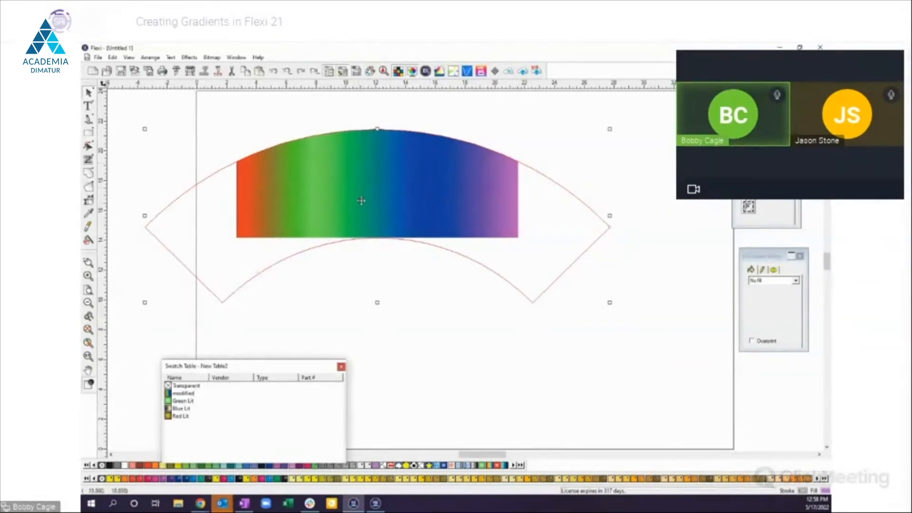
# Step: Delete the distorted rainbow and draw a thick arc shape in the upper middle of the page
pyautogui.moveTo(128, 118); pyautogui.dragTo(622, 353)
pyautogui.press('Delete')
pyautogui.click(88, 133)
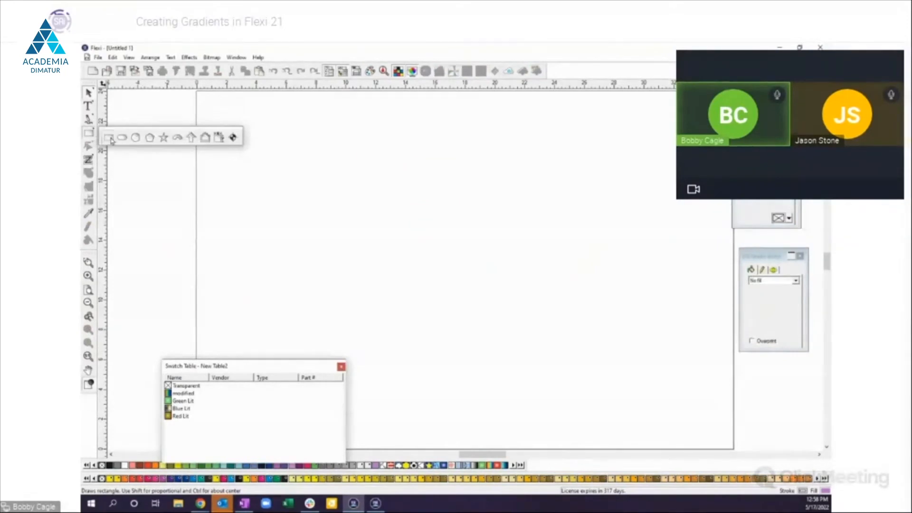
pyautogui.click(177, 138)
pyautogui.moveTo(405, 163)
pyautogui.mouseDown()
pyautogui.moveTo(456, 238)
pyautogui.moveTo(332, 204)
pyautogui.moveTo(414, 144)
pyautogui.moveTo(453, 173)
pyautogui.moveTo(458, 215)
pyautogui.mouseUp()
# Step: Nudge the arc slightly and rotate it counterclockwise so that it opens downward like a rainbow
pyautogui.click(87, 92)
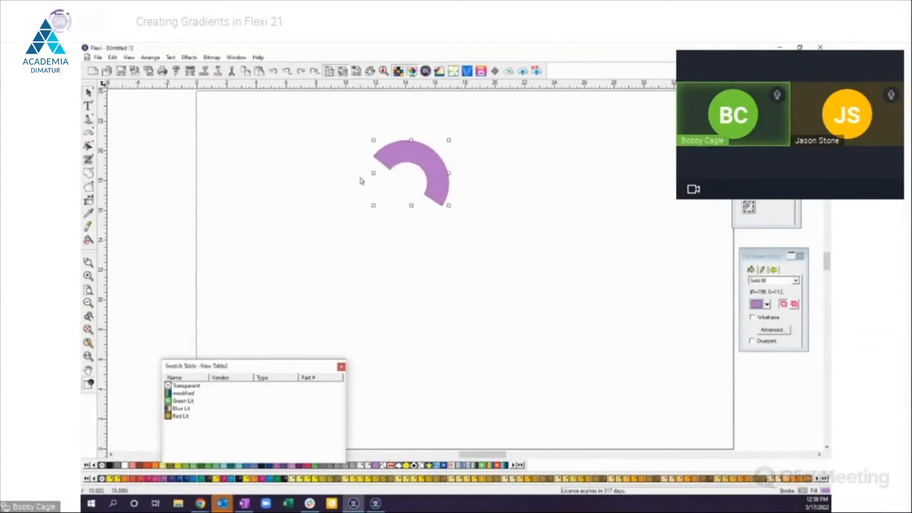
pyautogui.moveTo(434, 183); pyautogui.dragTo(438, 179)
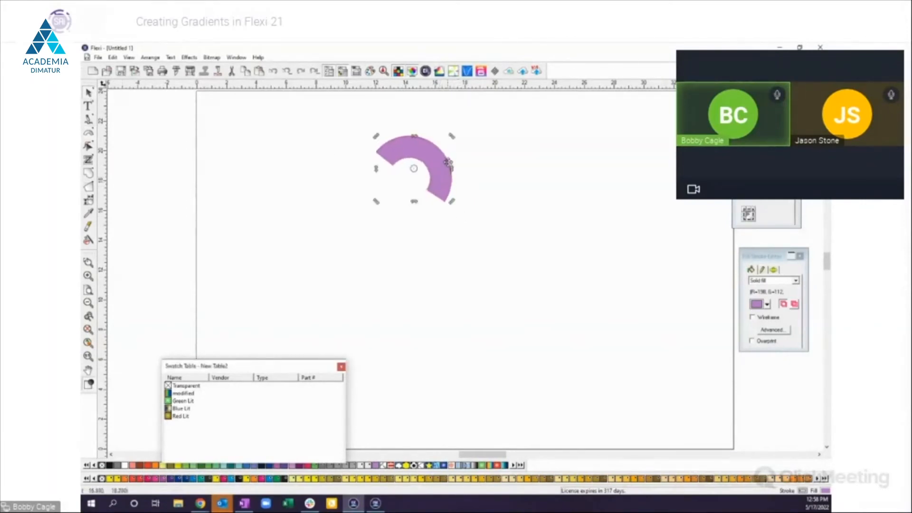
pyautogui.moveTo(450, 138); pyautogui.dragTo(425, 121)
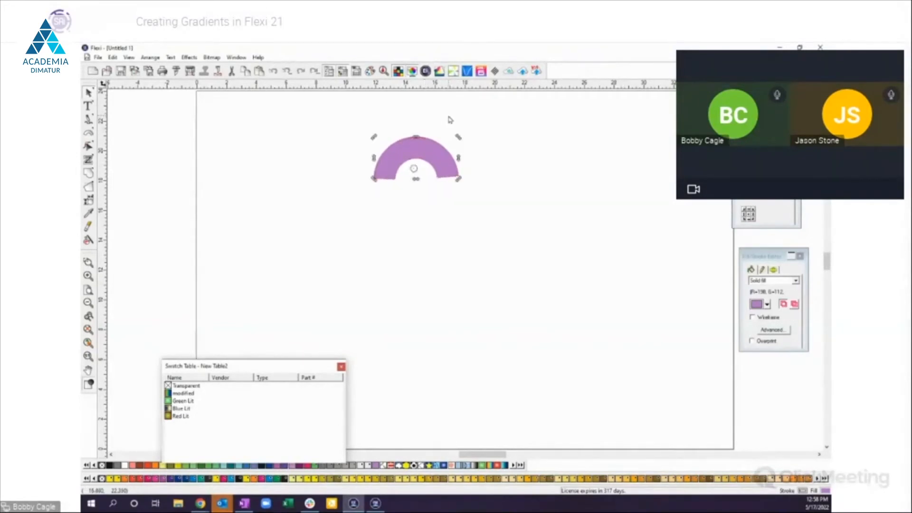
# Step: Change the arc's fill to a gradient fill of the radial type
pyautogui.click(774, 281)
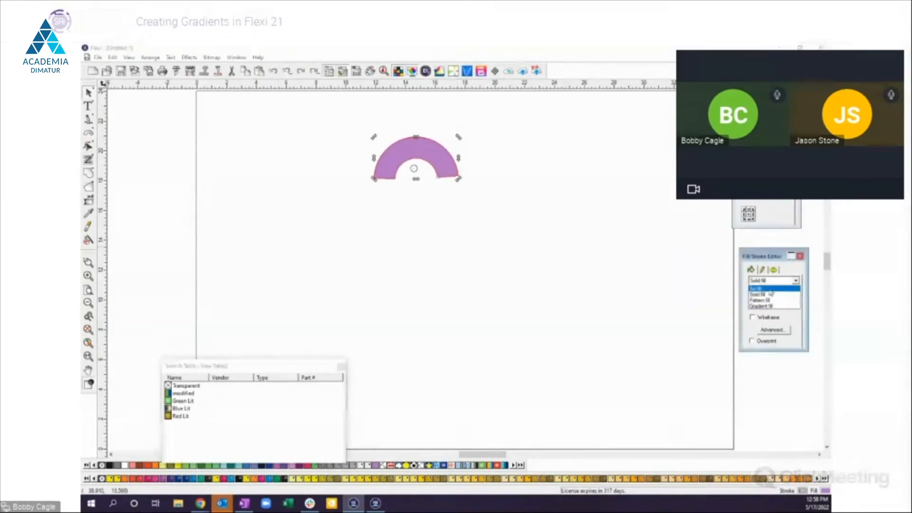
pyautogui.click(764, 306)
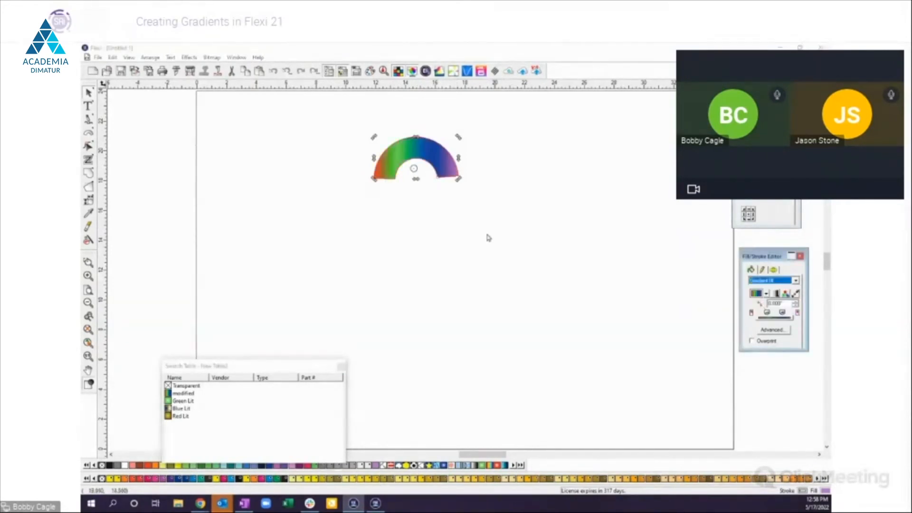
pyautogui.click(775, 293)
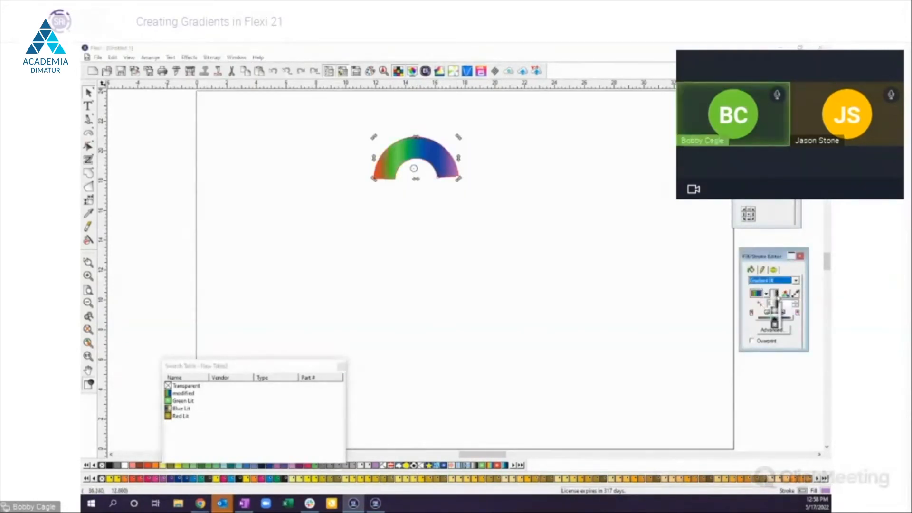
pyautogui.click(774, 311)
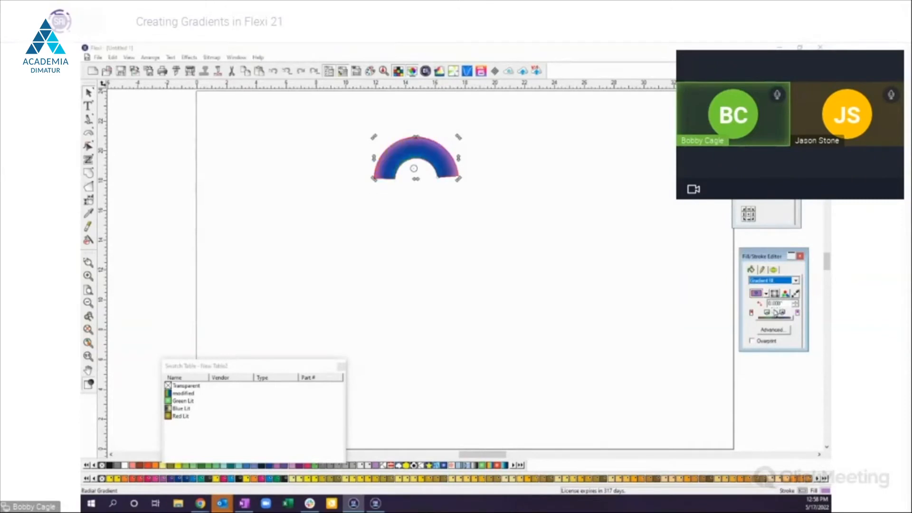
# Step: Edit the arc's radial gradient by moving the blue and green color stops close to the outer edge
pyautogui.click(783, 293)
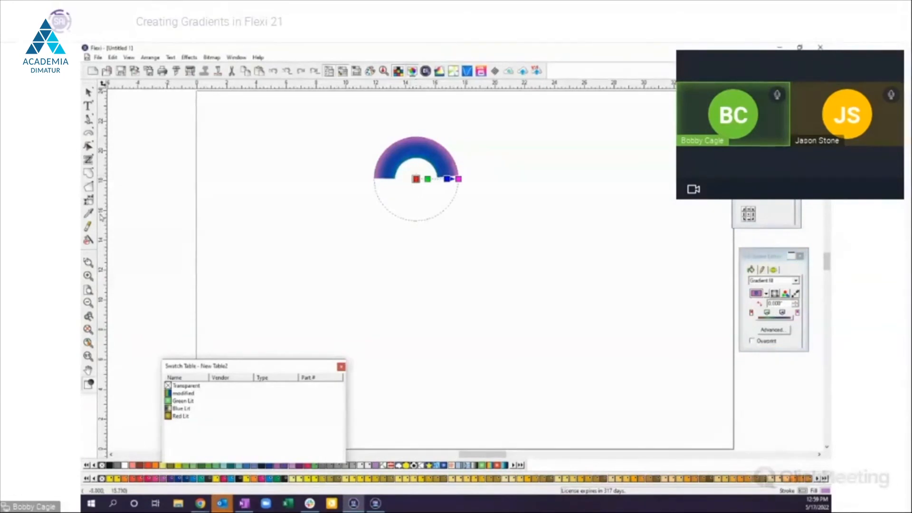
pyautogui.click(88, 276)
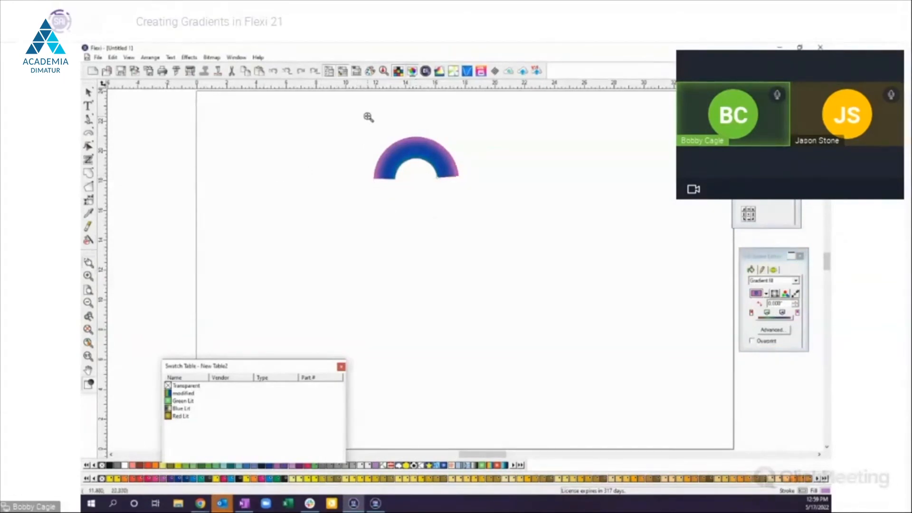
pyautogui.moveTo(368, 116); pyautogui.dragTo(477, 205)
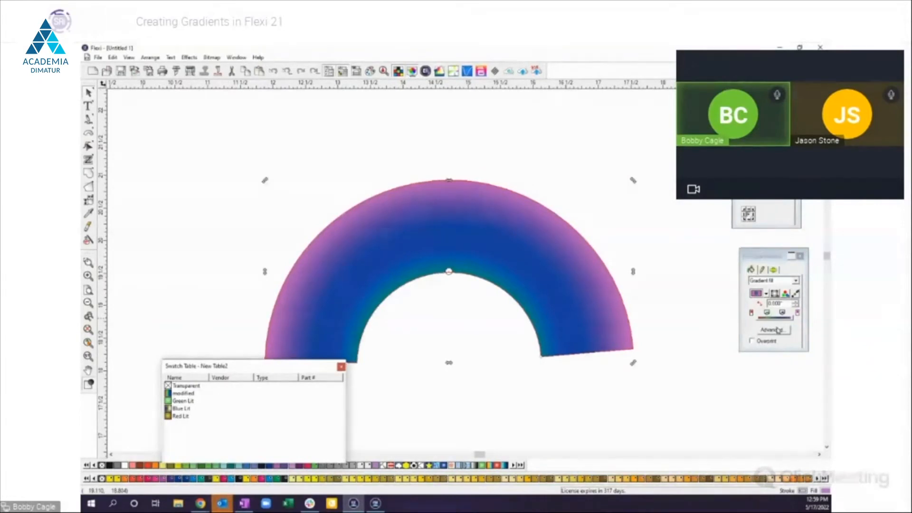
pyautogui.click(783, 290)
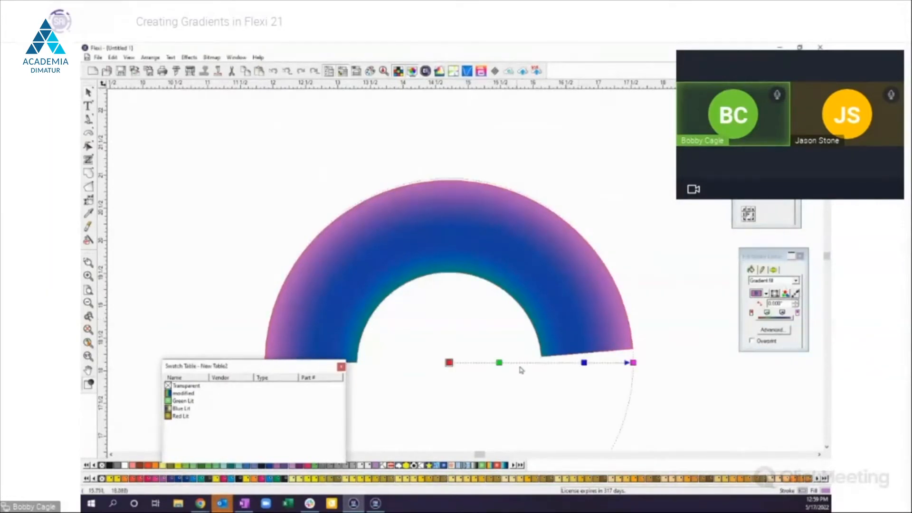
pyautogui.moveTo(585, 362); pyautogui.dragTo(615, 362)
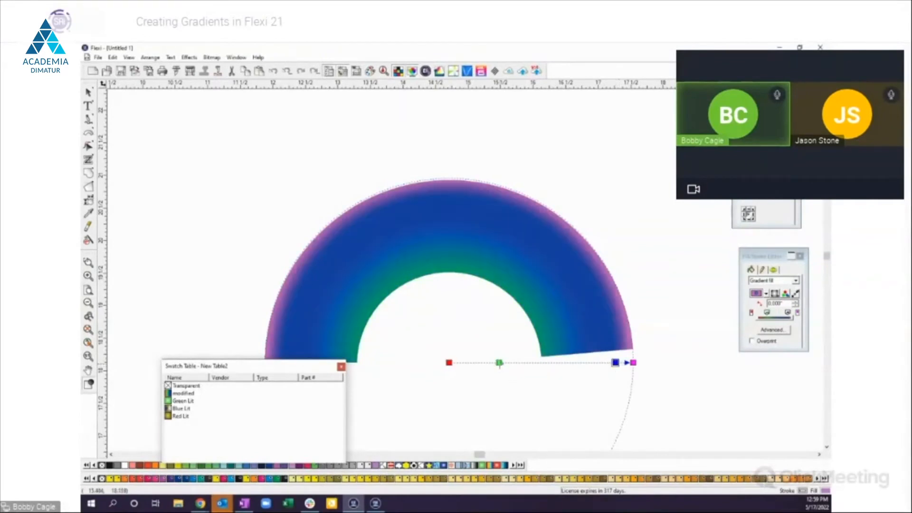
pyautogui.moveTo(500, 363); pyautogui.dragTo(602, 363)
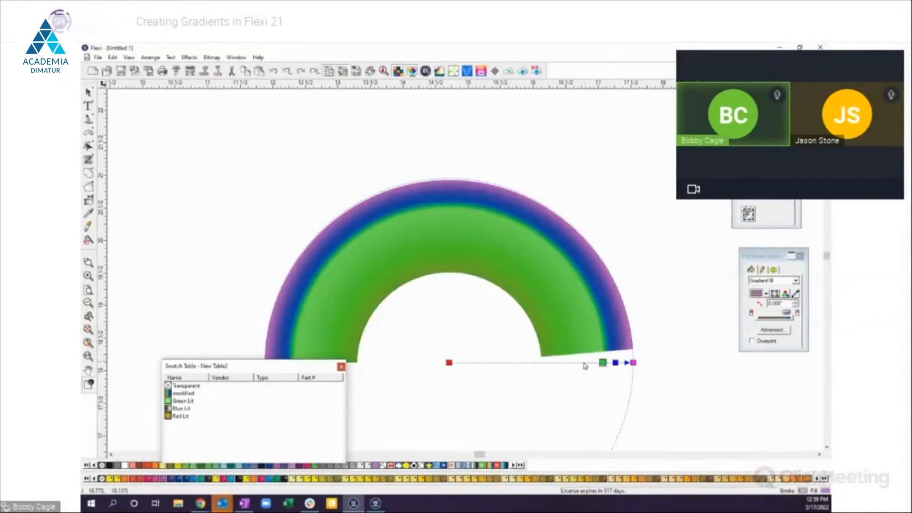
# Step: Add two gradient stops between the red and green ones, colored magenta and yellow, and shift both slightly toward the arc's outer edge
pyautogui.click(781, 316)
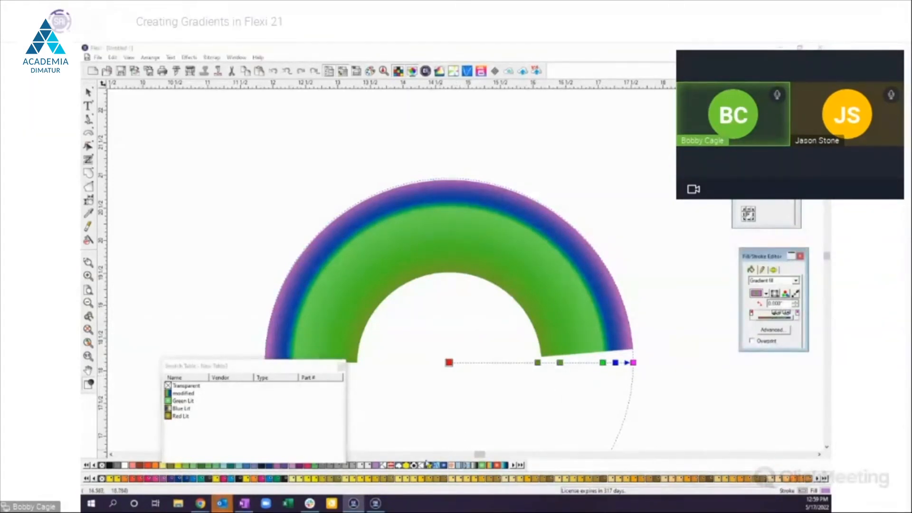
pyautogui.click(400, 479)
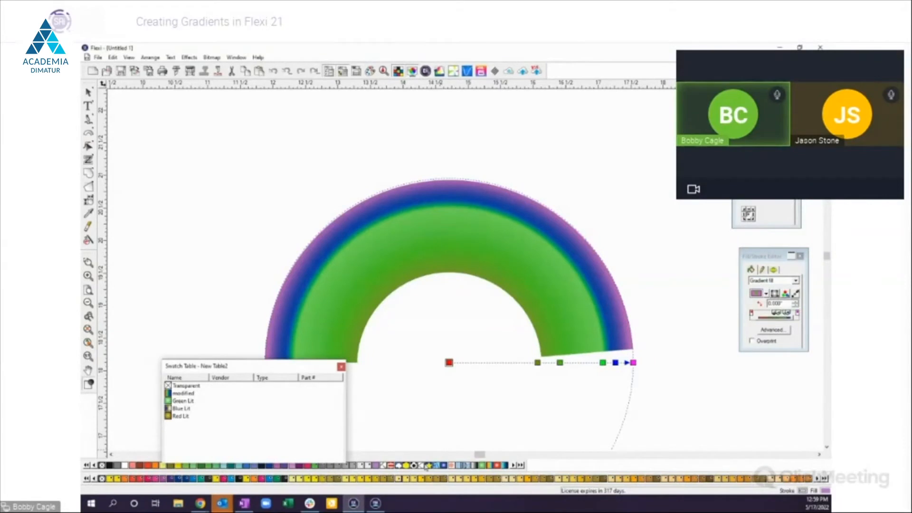
pyautogui.click(560, 365)
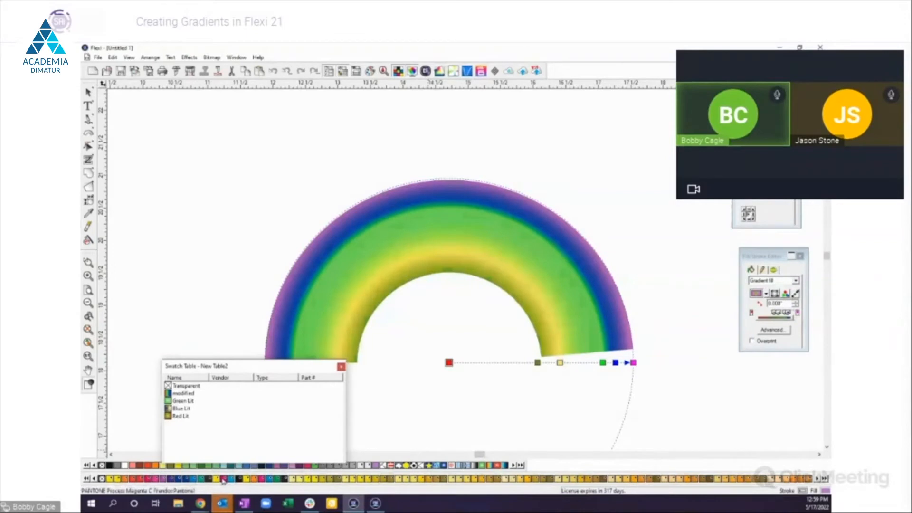
pyautogui.click(542, 367)
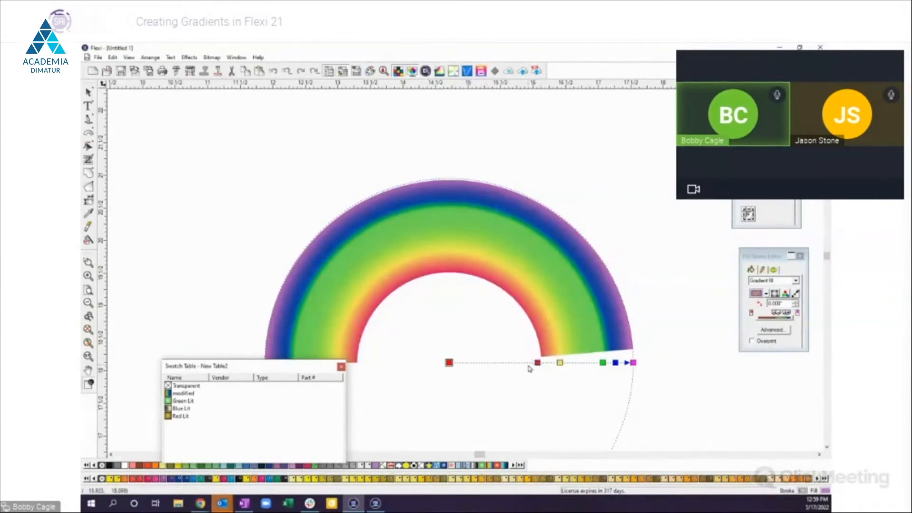
pyautogui.moveTo(560, 363)
pyautogui.mouseDown()
pyautogui.moveTo(578, 364)
pyautogui.moveTo(547, 364)
pyautogui.mouseUp()
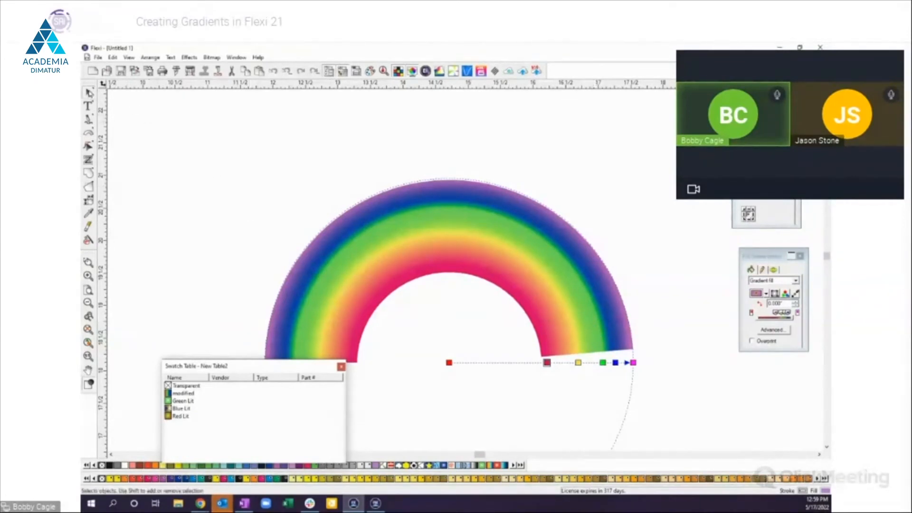
# Step: Delete the rainbow arc and place the text GRADIENT in a heavy condensed font in the upper middle of the view
pyautogui.click(89, 93)
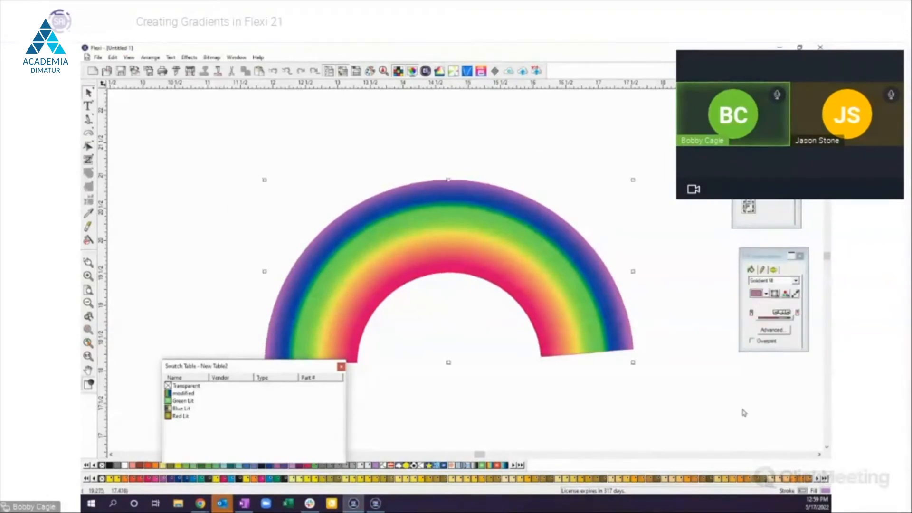
pyautogui.press('Delete')
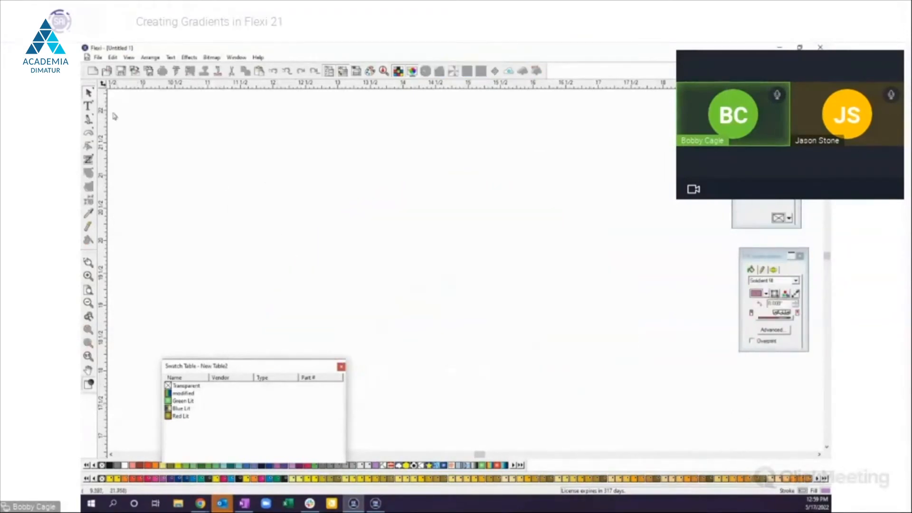
pyautogui.click(88, 105)
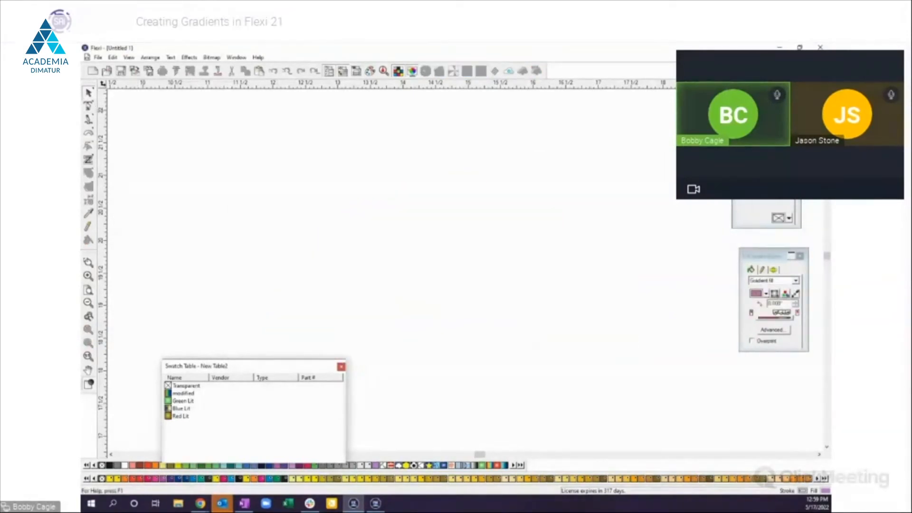
pyautogui.click(273, 188)
pyautogui.click(789, 157)
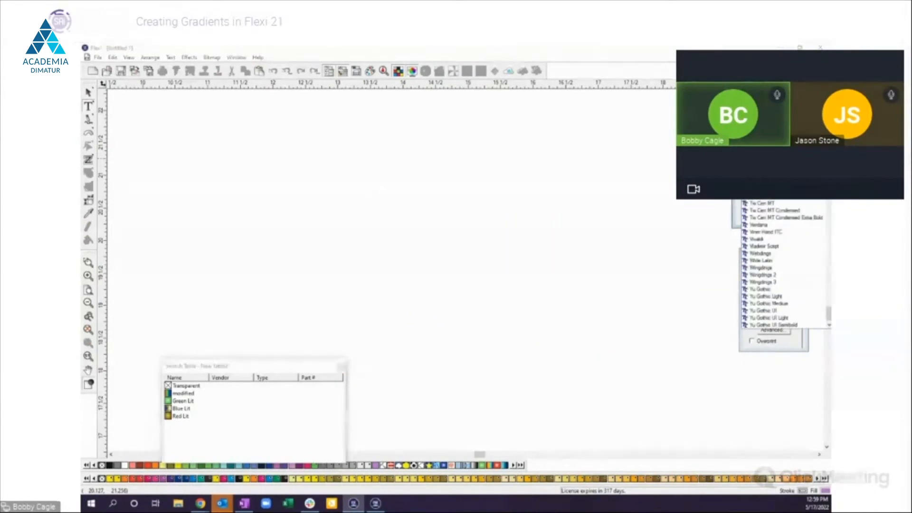
pyautogui.scroll(20, 785, 247)
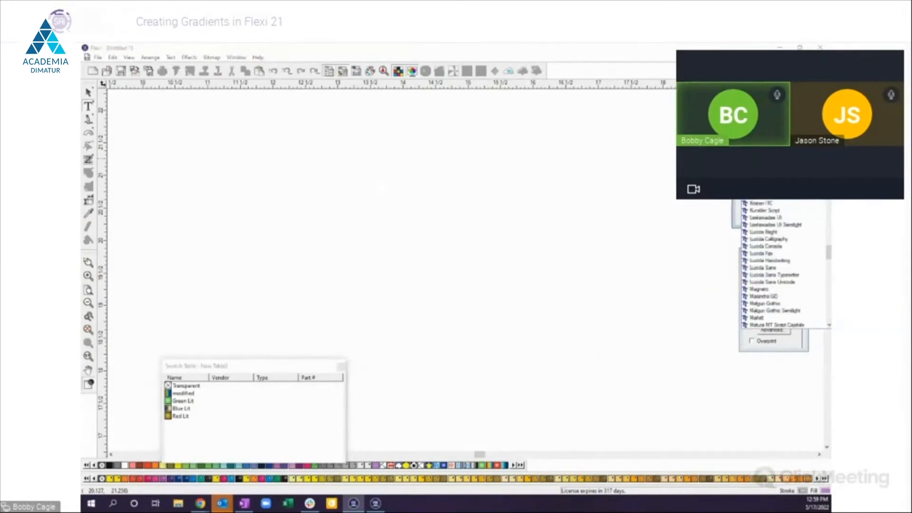
pyautogui.click(774, 173)
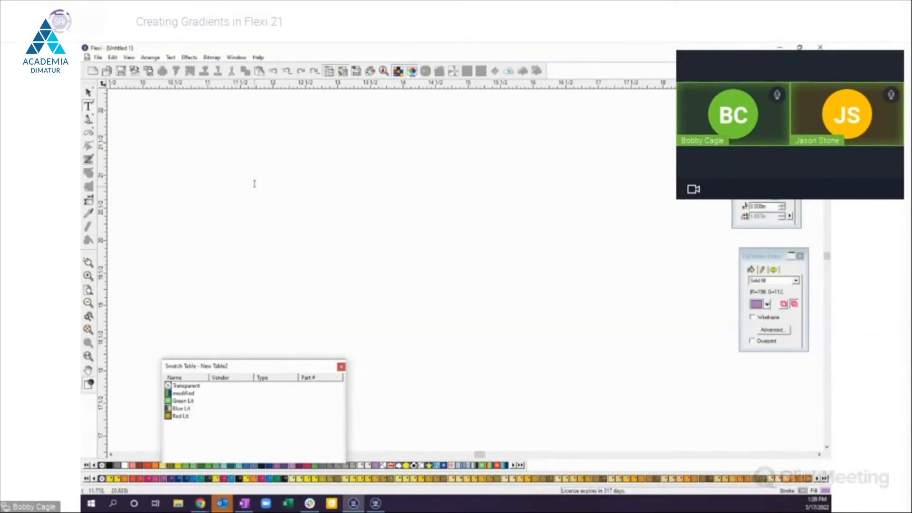
pyautogui.write('G')
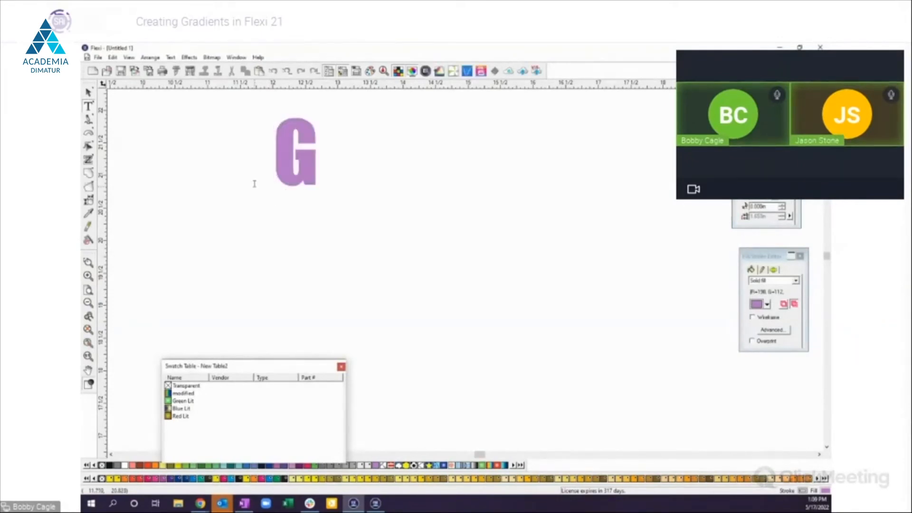
pyautogui.write('RADIENT')
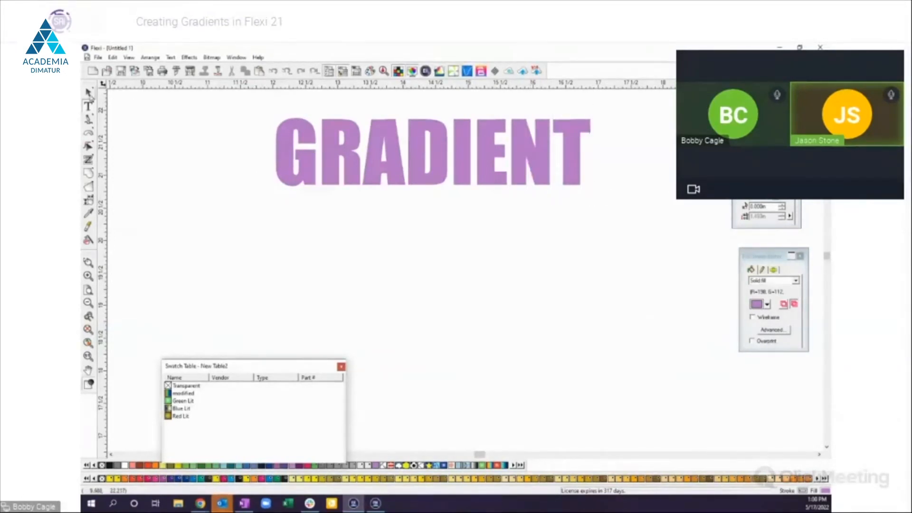
pyautogui.click(89, 95)
pyautogui.moveTo(419, 158); pyautogui.dragTo(410, 186)
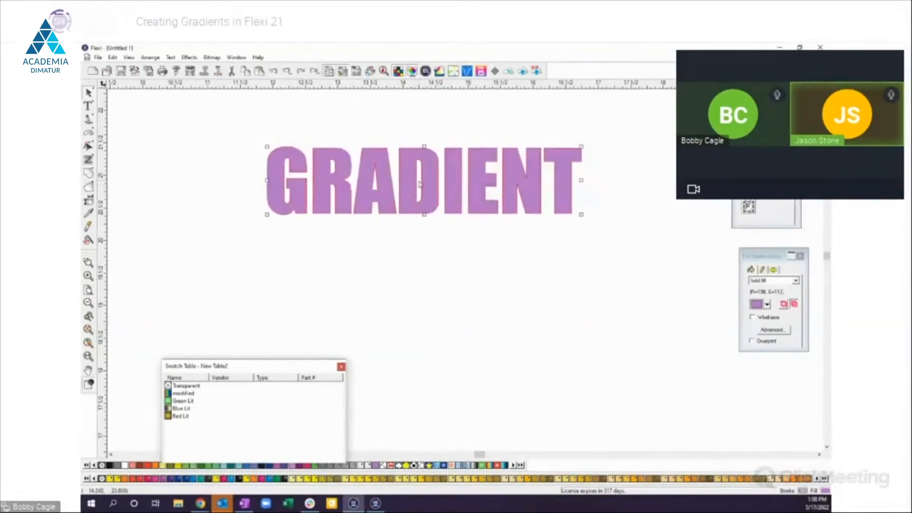
# Step: Add a Shadow effect with parallel block sides to the GRADIENT text and shorten it to a slight offset below and right
pyautogui.click(194, 59)
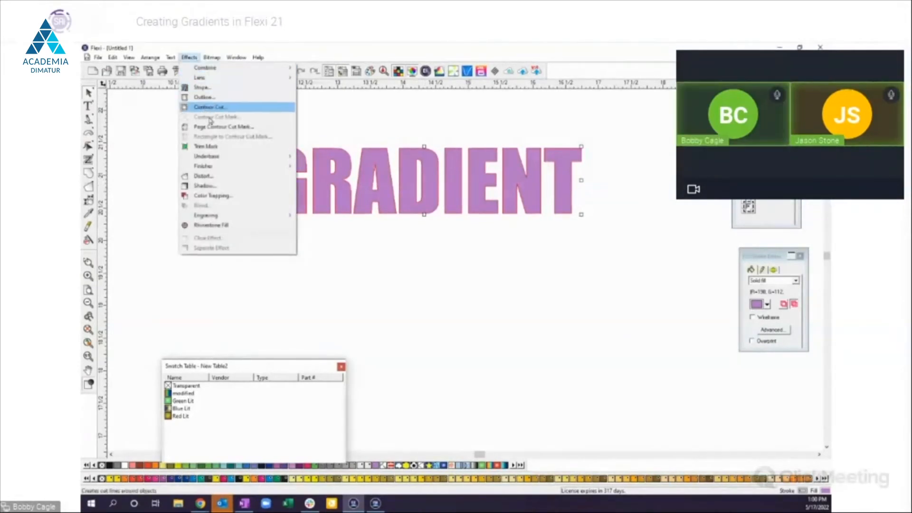
pyautogui.click(204, 186)
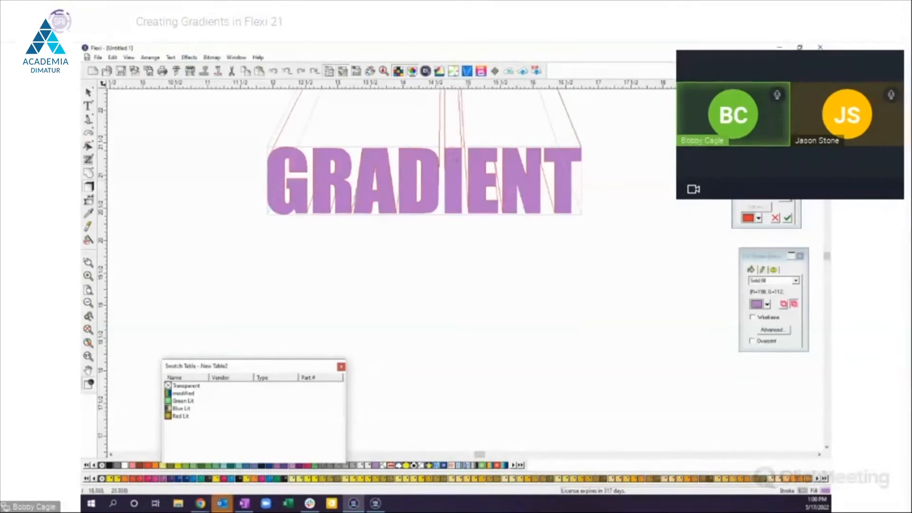
pyautogui.click(765, 171)
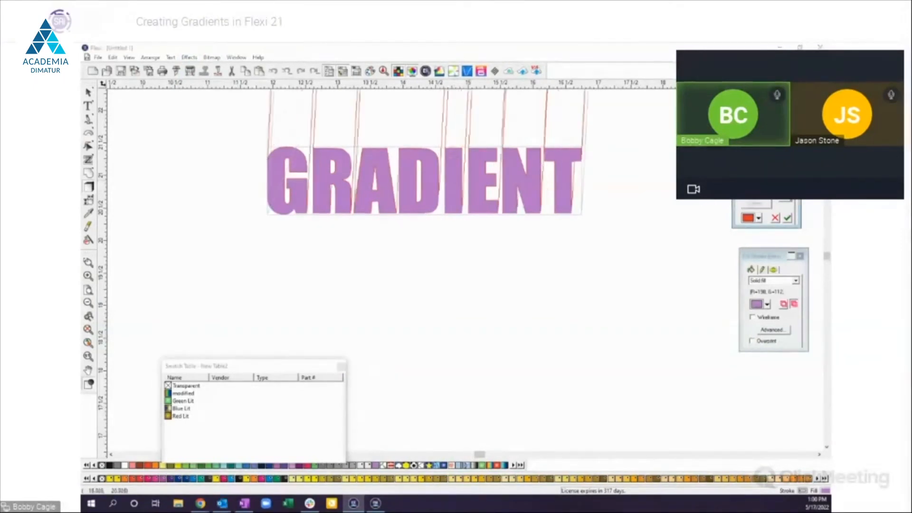
pyautogui.press('Escape')
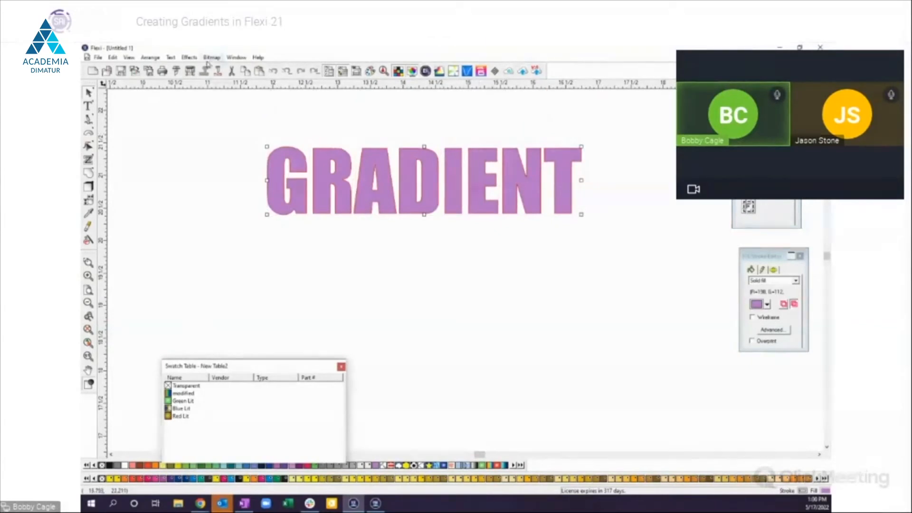
pyautogui.click(189, 57)
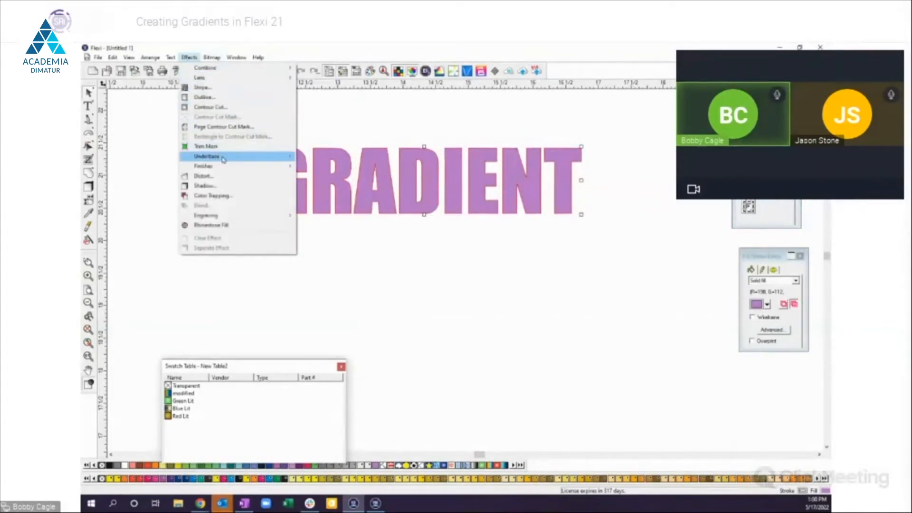
pyautogui.click(211, 186)
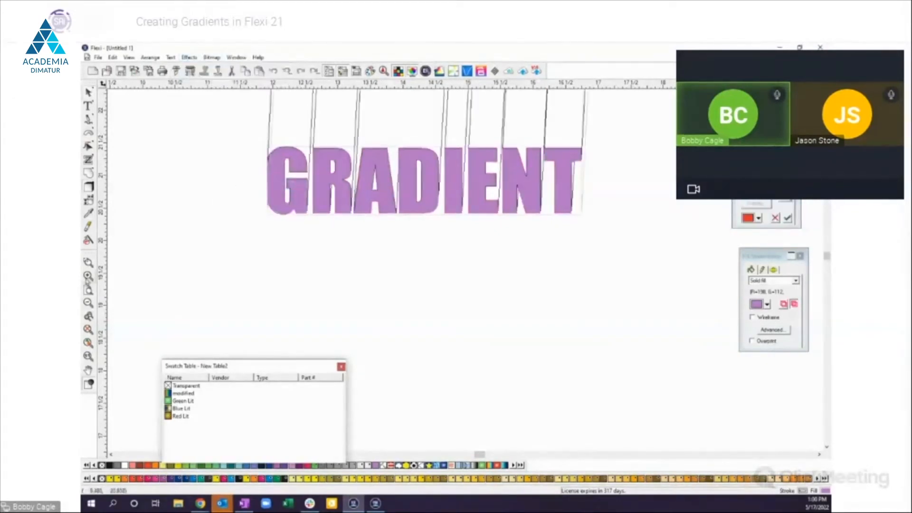
pyautogui.click(91, 303)
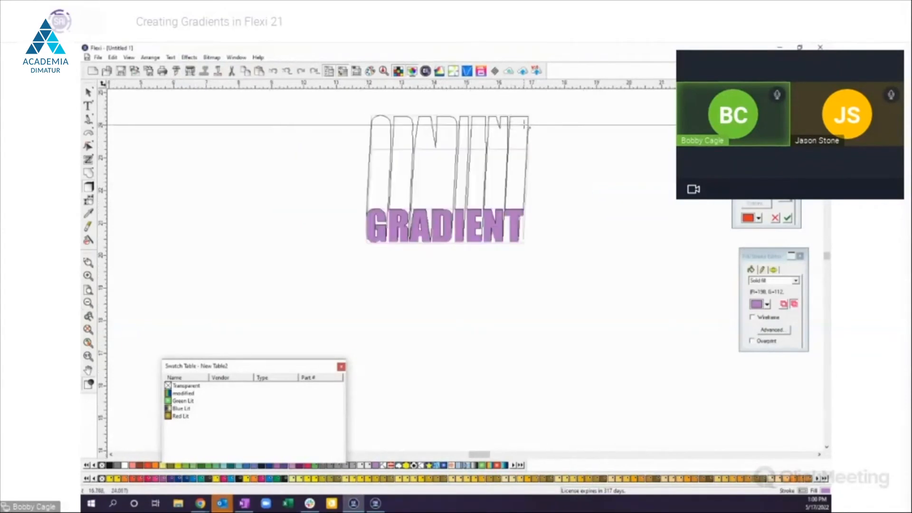
pyautogui.moveTo(527, 131); pyautogui.dragTo(529, 232)
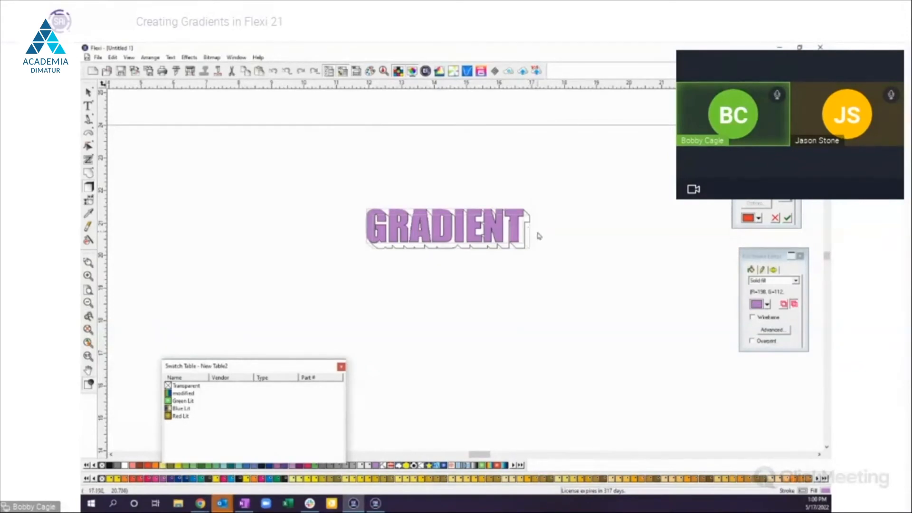
# Step: Look through the color choices for the shadow, apply it in red, and select the shadow
pyautogui.click(758, 218)
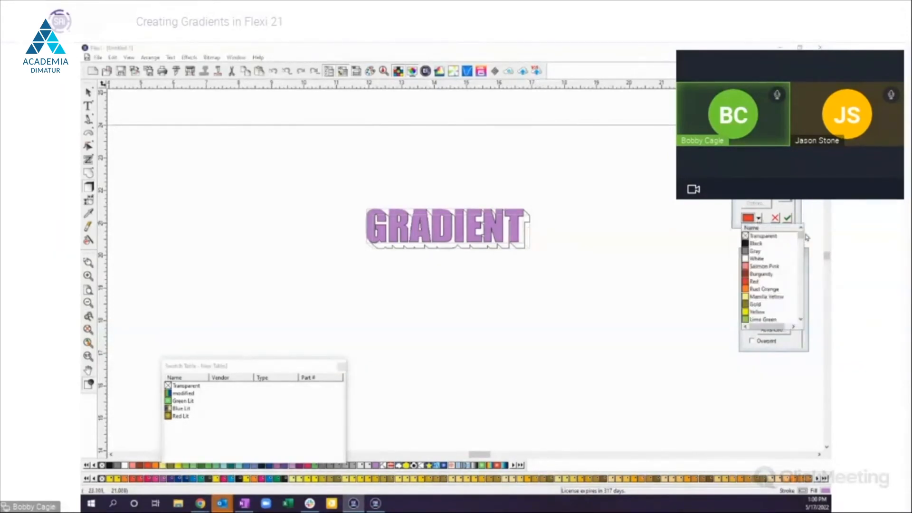
pyautogui.moveTo(799, 235); pyautogui.dragTo(801, 236)
pyautogui.scroll(-1, 788, 258)
pyautogui.scroll(4, 789, 257)
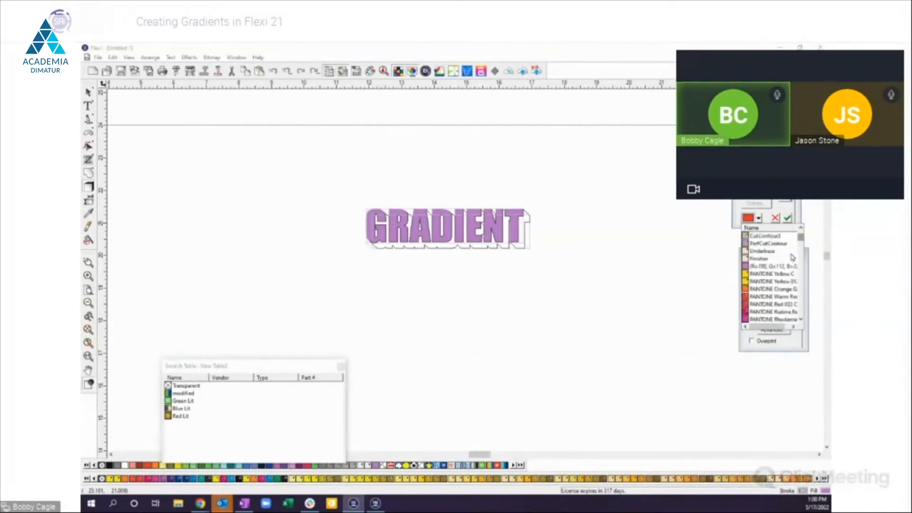
pyautogui.scroll(5, 793, 252)
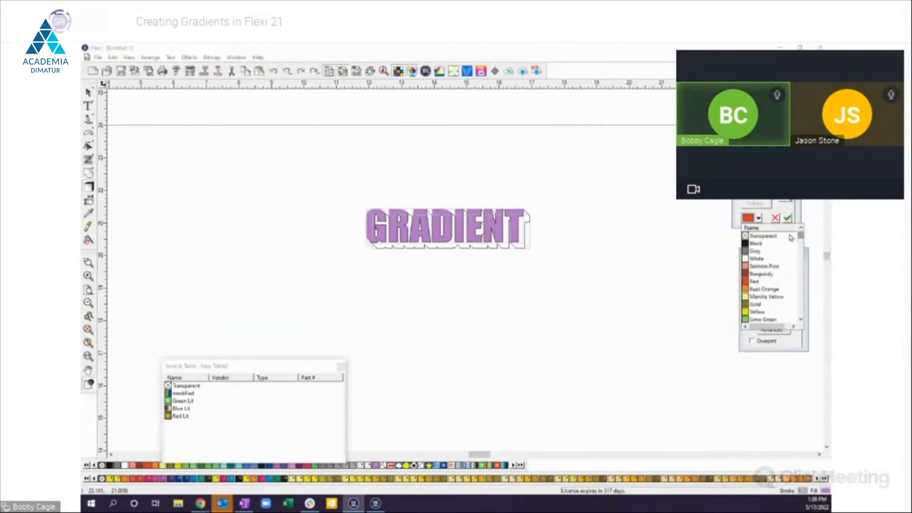
pyautogui.scroll(-5, 791, 235)
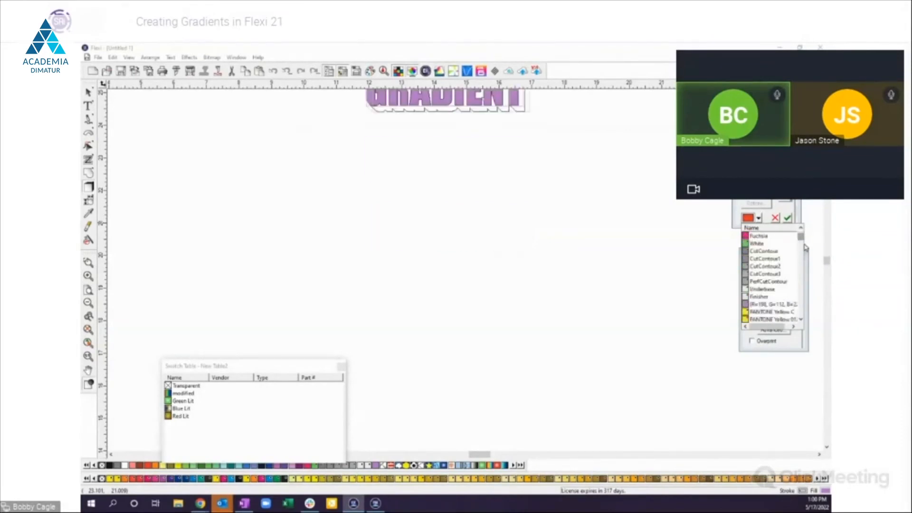
pyautogui.scroll(-3, 806, 244)
pyautogui.scroll(3, 806, 244)
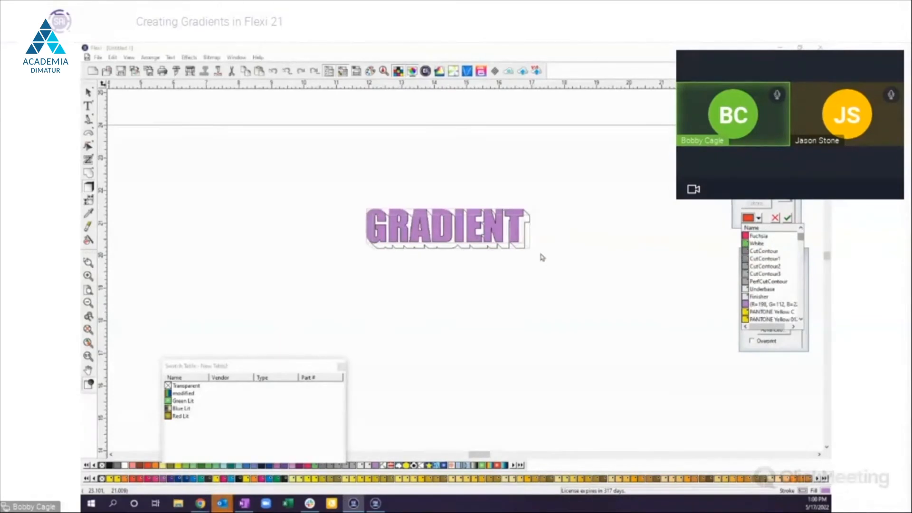
pyautogui.click(787, 218)
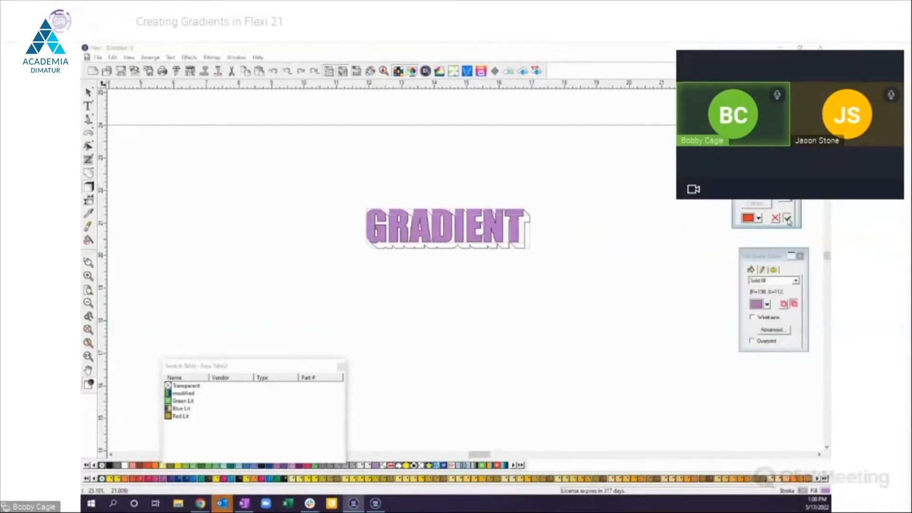
pyautogui.click(522, 250)
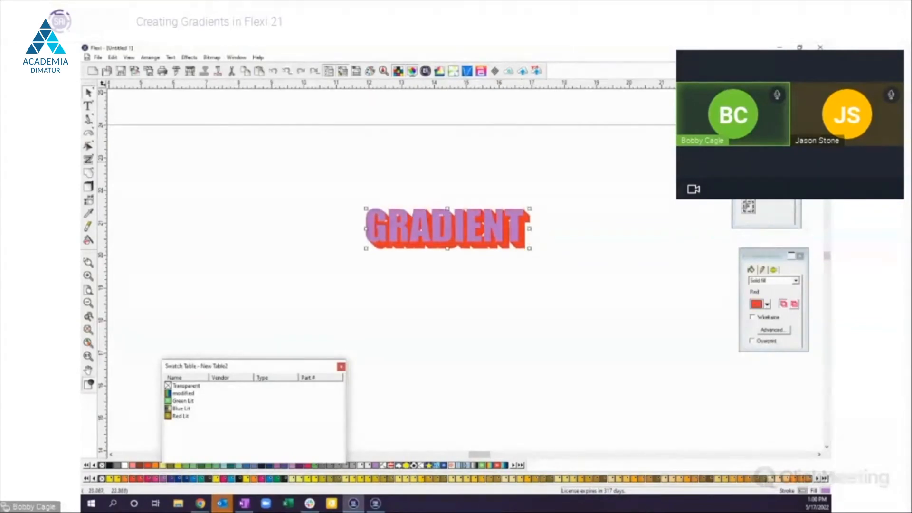
# Step: Change the shadow's fill from solid to a gradient fill using the Rainbow preset
pyautogui.moveTo(765, 256); pyautogui.dragTo(728, 254)
pyautogui.click(757, 277)
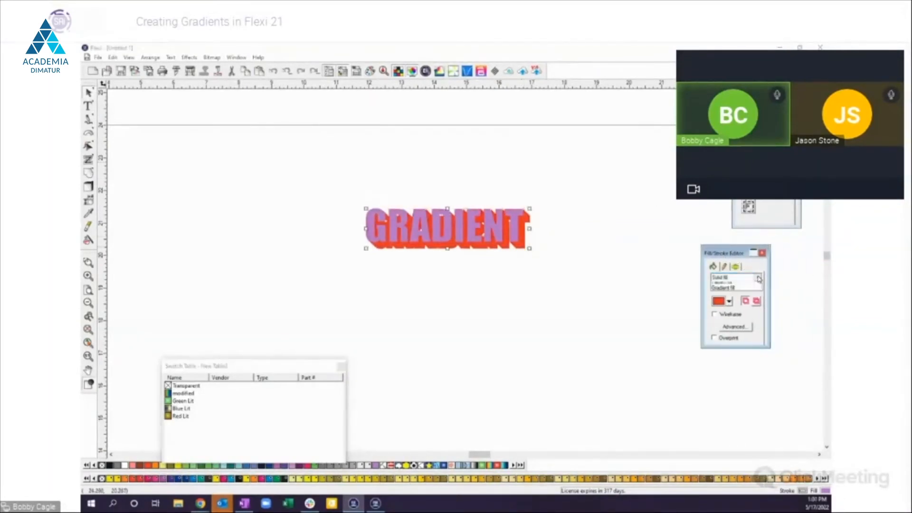
pyautogui.click(730, 304)
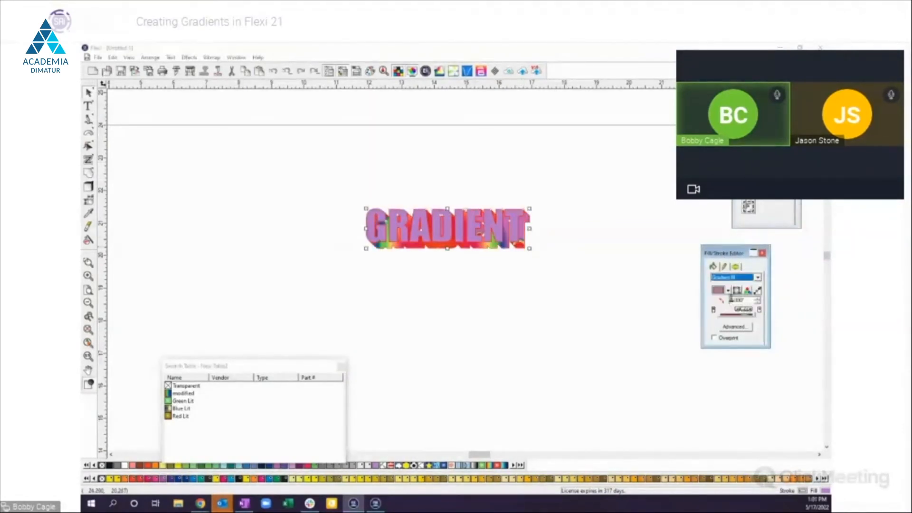
pyautogui.click(728, 291)
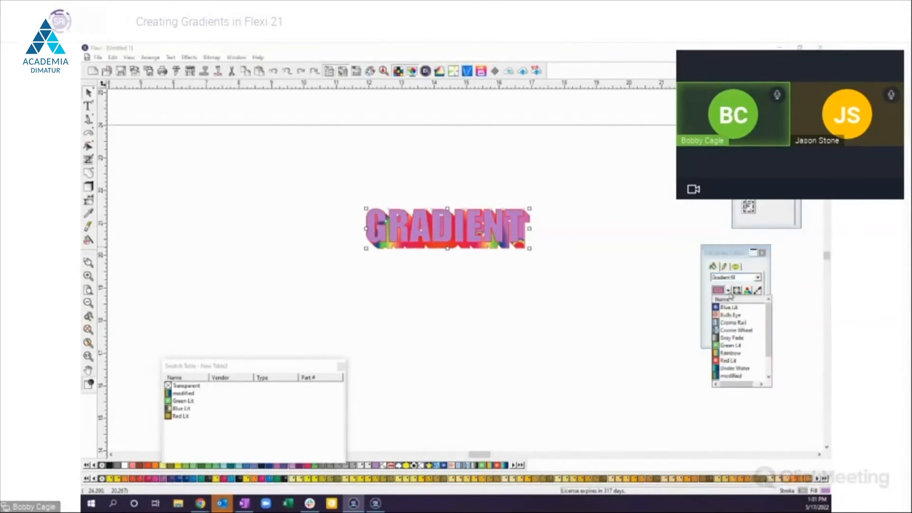
pyautogui.click(730, 354)
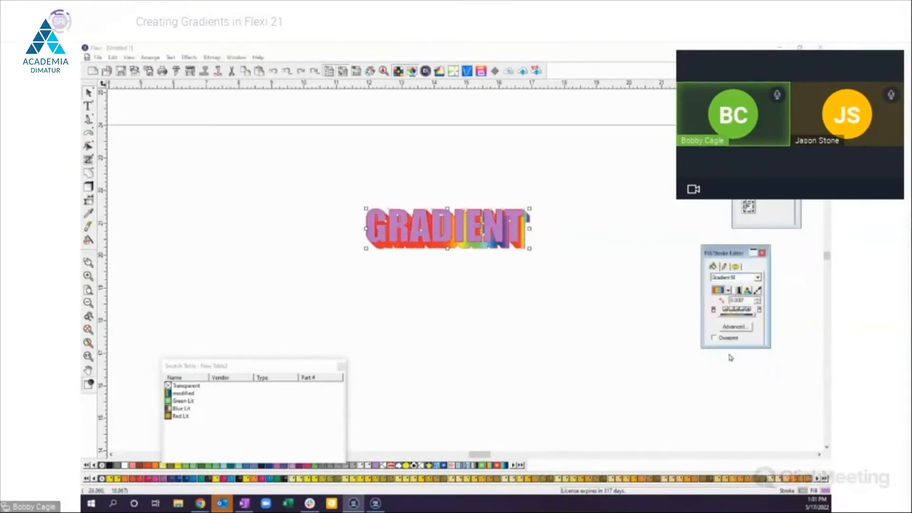
# Step: Extend the shadow's rainbow gradient so its red start sits at the left end of the lettering, and deselect it
pyautogui.click(758, 291)
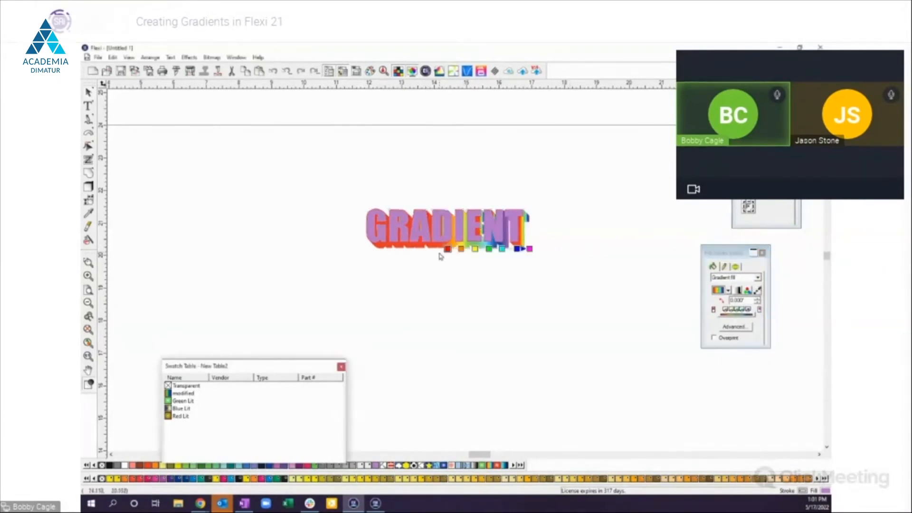
pyautogui.moveTo(448, 248); pyautogui.dragTo(366, 248)
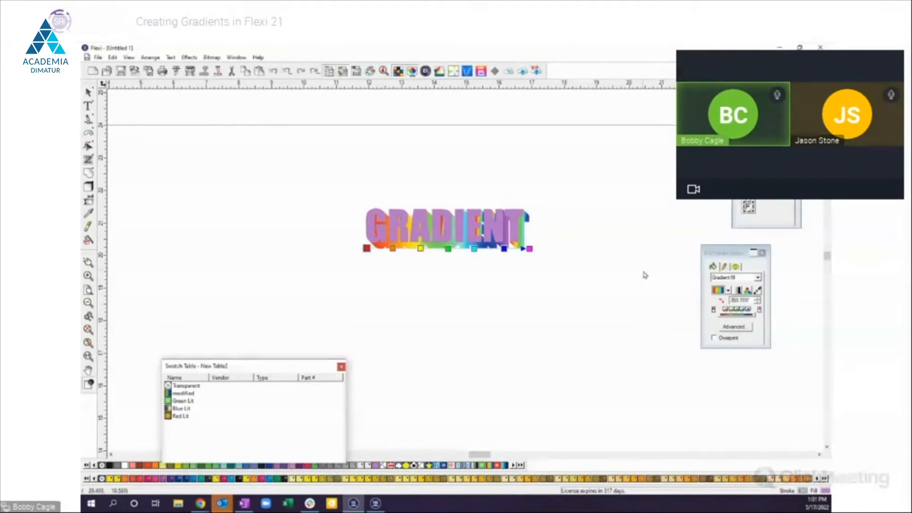
pyautogui.click(582, 314)
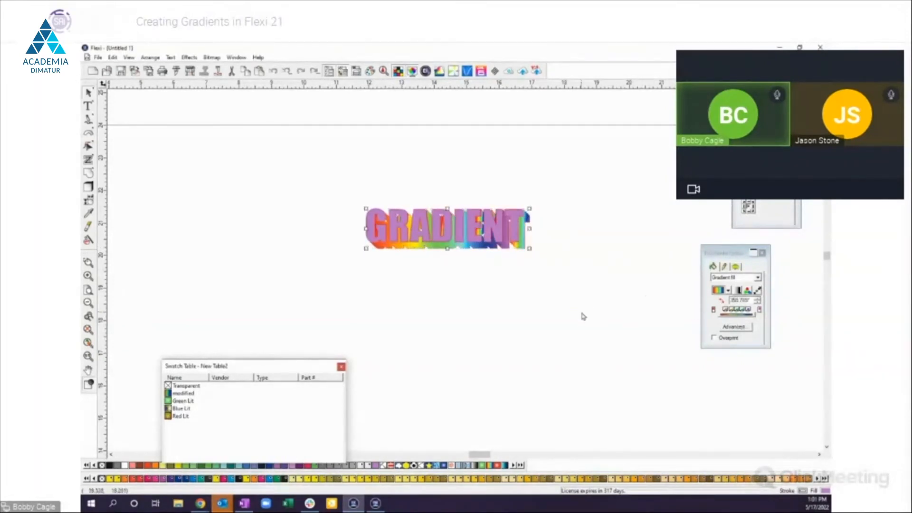
pyautogui.click(599, 319)
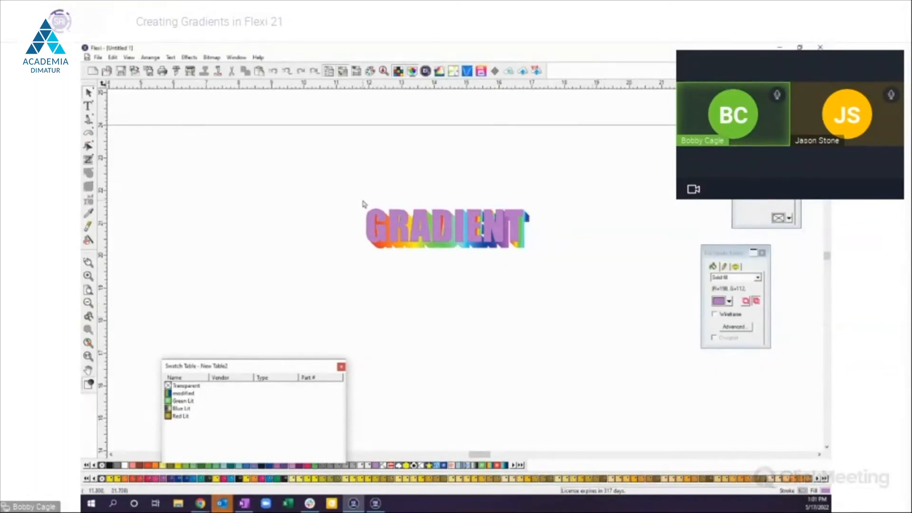
# Step: Clear the shadow effect from the GRADIENT text
pyautogui.click(441, 246)
pyautogui.rightClick(442, 247)
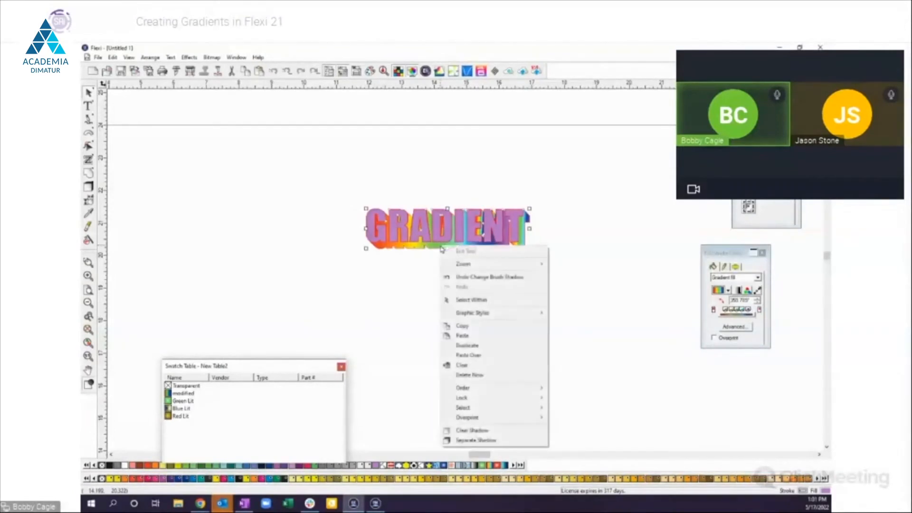
pyautogui.click(477, 430)
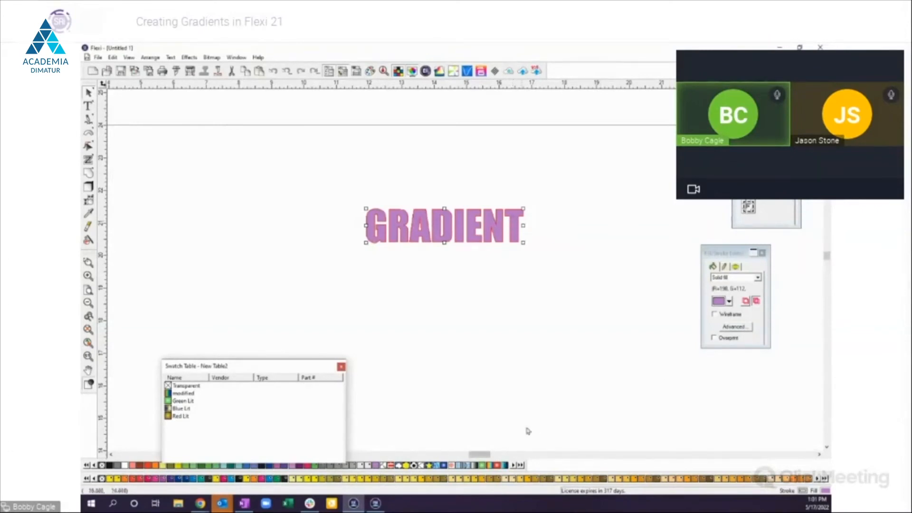
# Step: Fill the GRADIENT text with the rainbow gradient and turn it vertical at 270°, red at the letters' top and magenta at their base
pyautogui.click(491, 467)
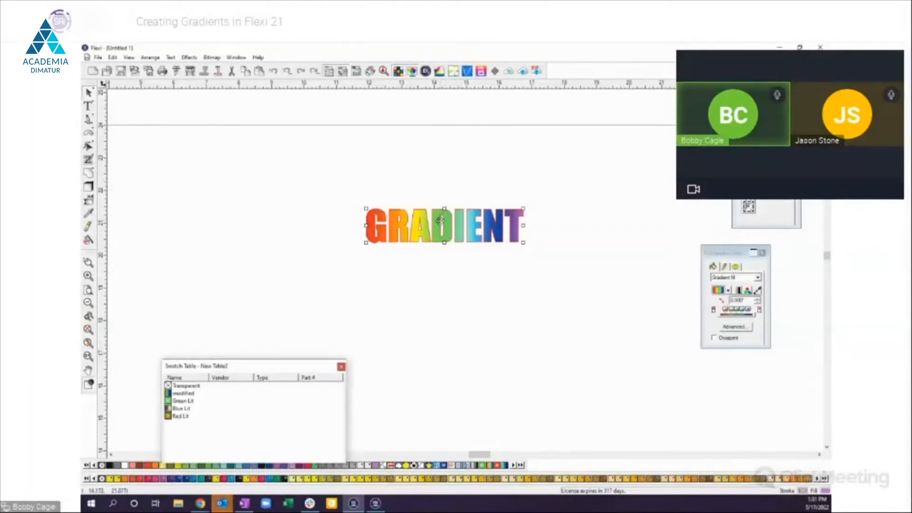
pyautogui.click(755, 287)
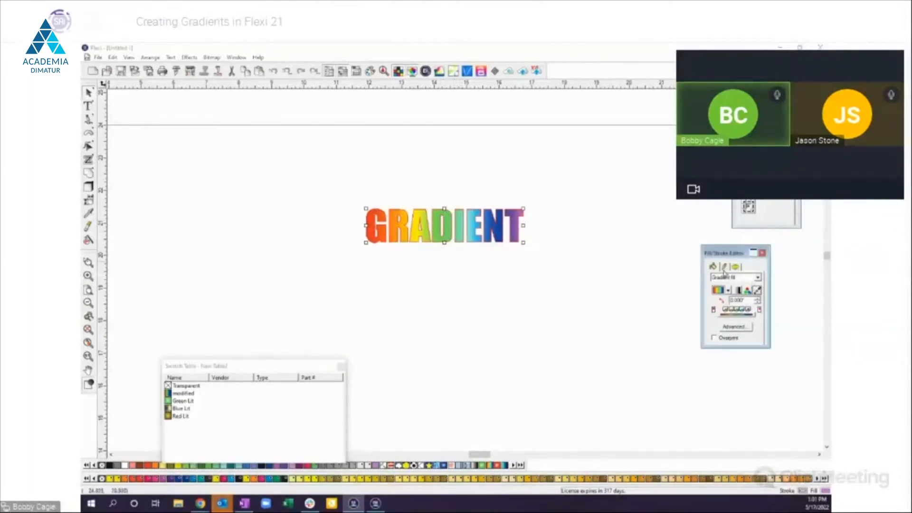
pyautogui.click(758, 289)
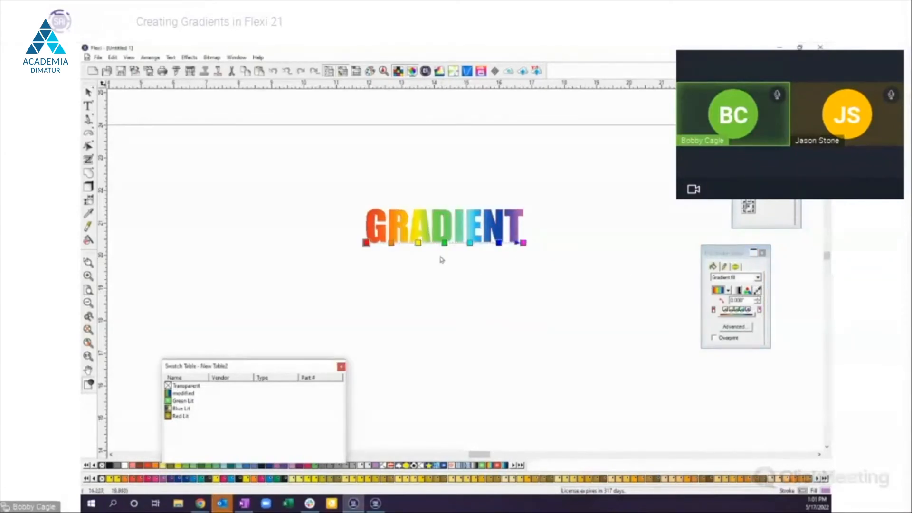
pyautogui.moveTo(366, 241); pyautogui.dragTo(440, 209)
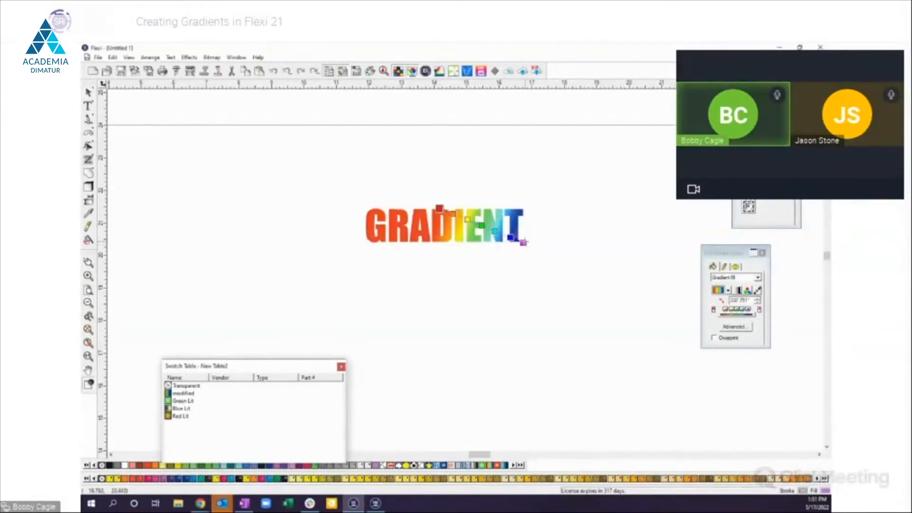
pyautogui.moveTo(523, 243); pyautogui.dragTo(441, 243)
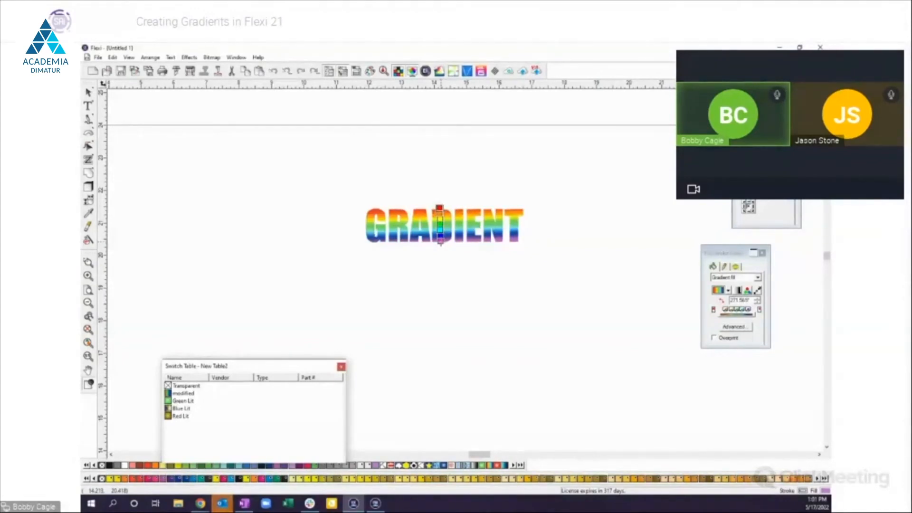
pyautogui.moveTo(441, 242); pyautogui.dragTo(439, 242)
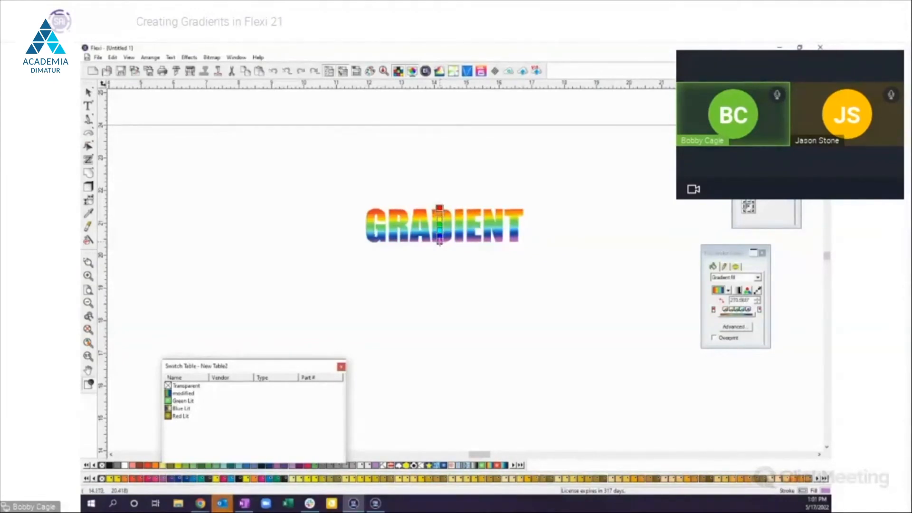
pyautogui.click(439, 270)
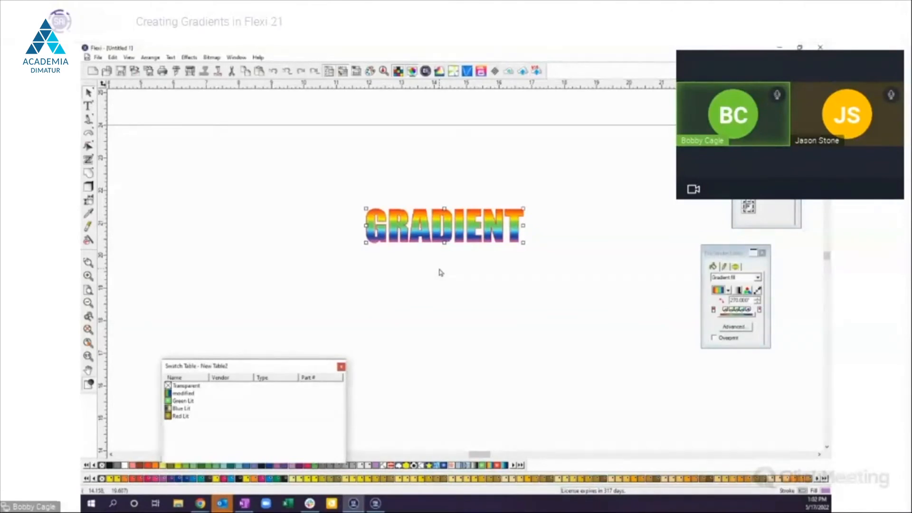
pyautogui.click(441, 273)
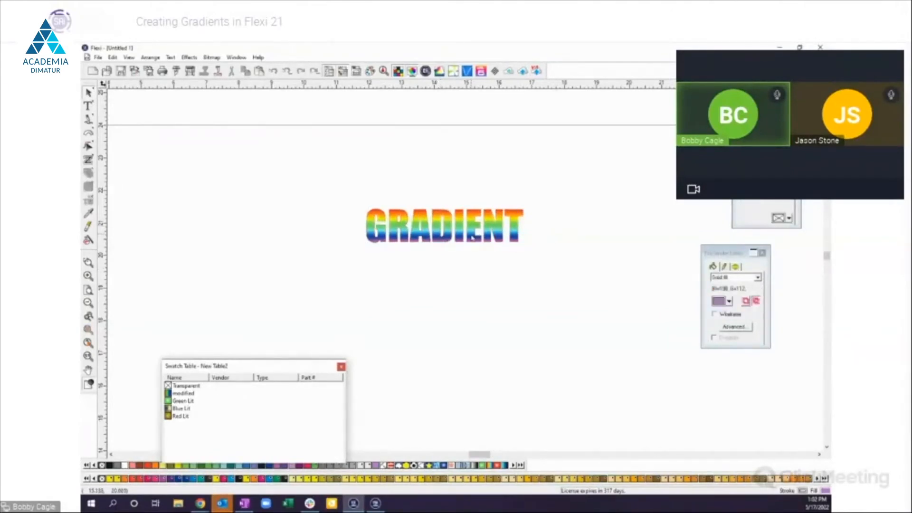
# Step: Try repositioning the text gradient's end point to the lower right of the lettering, and undo the change
pyautogui.click(472, 237)
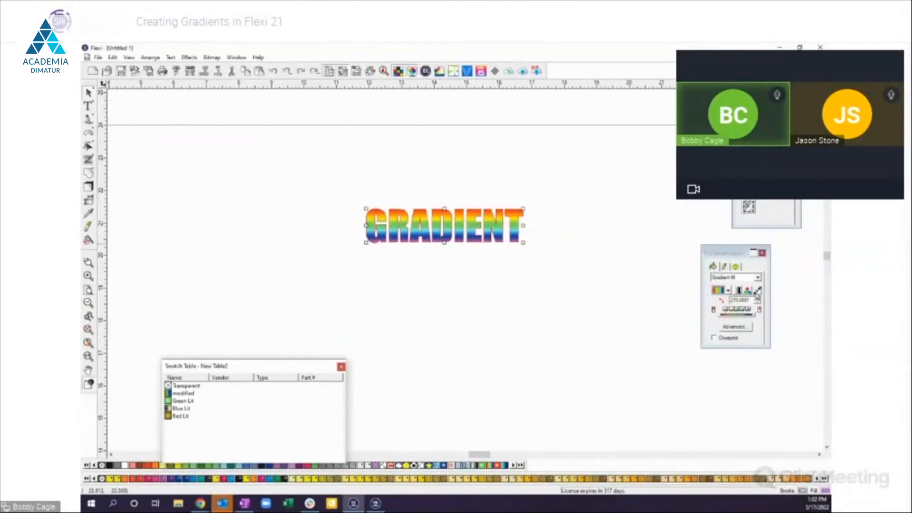
pyautogui.click(756, 292)
pyautogui.moveTo(439, 244); pyautogui.dragTo(559, 266)
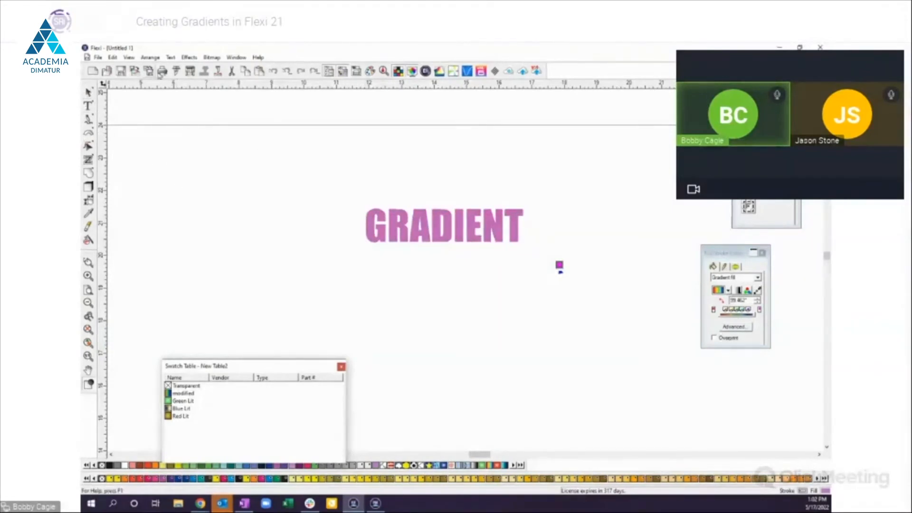
pyautogui.click(273, 71)
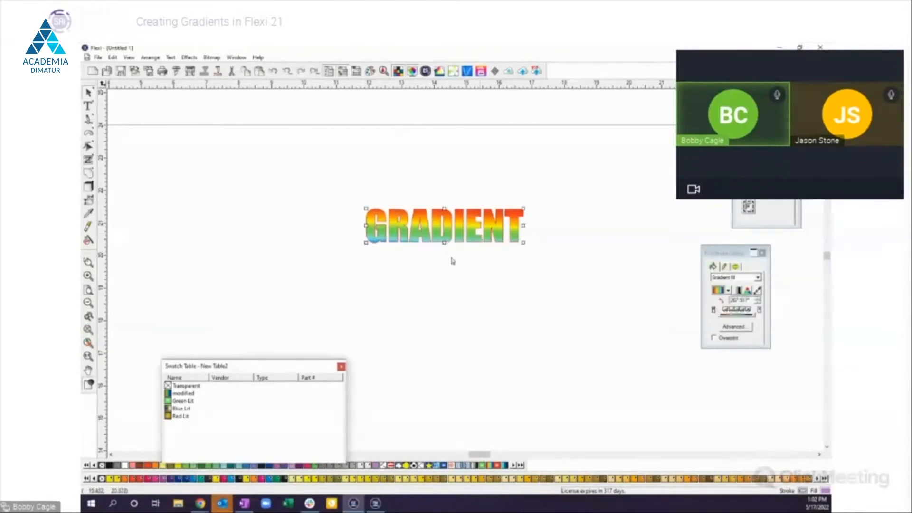
# Step: Fill the GRADIENT text with black and draw a rectangle wider than the text just below it
pyautogui.click(110, 465)
pyautogui.click(191, 181)
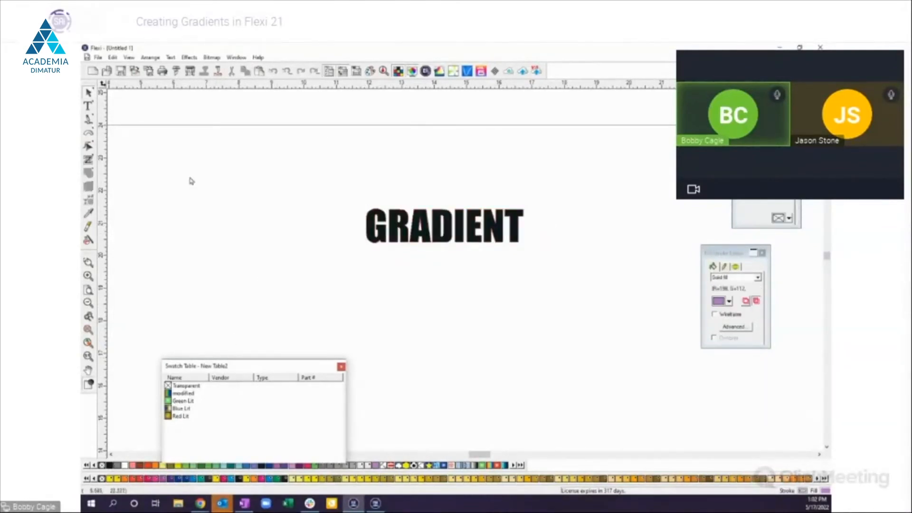
pyautogui.click(95, 135)
pyautogui.click(109, 138)
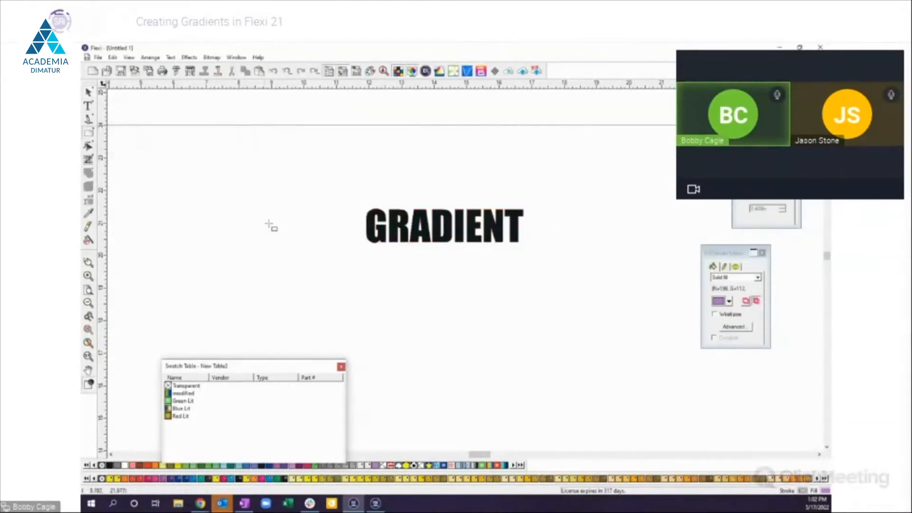
pyautogui.moveTo(368, 269)
pyautogui.mouseDown()
pyautogui.moveTo(387, 285)
pyautogui.moveTo(637, 375)
pyautogui.mouseUp()
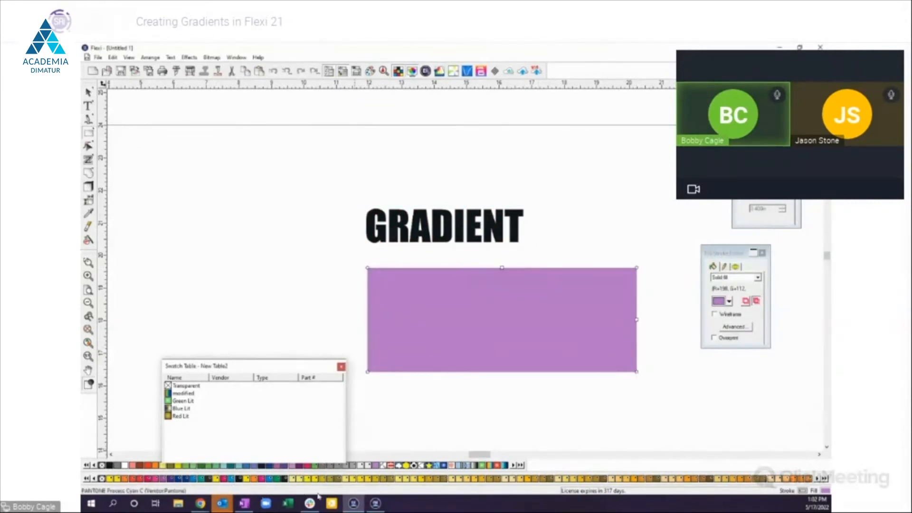
# Step: Fill the rectangle with the rainbow gradient running vertically from red at its top edge to magenta at its bottom edge
pyautogui.click(489, 467)
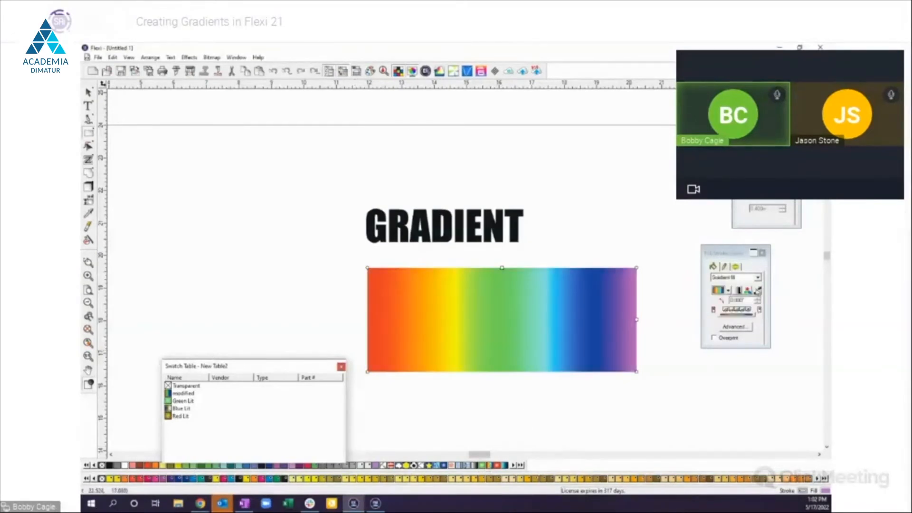
pyautogui.click(758, 290)
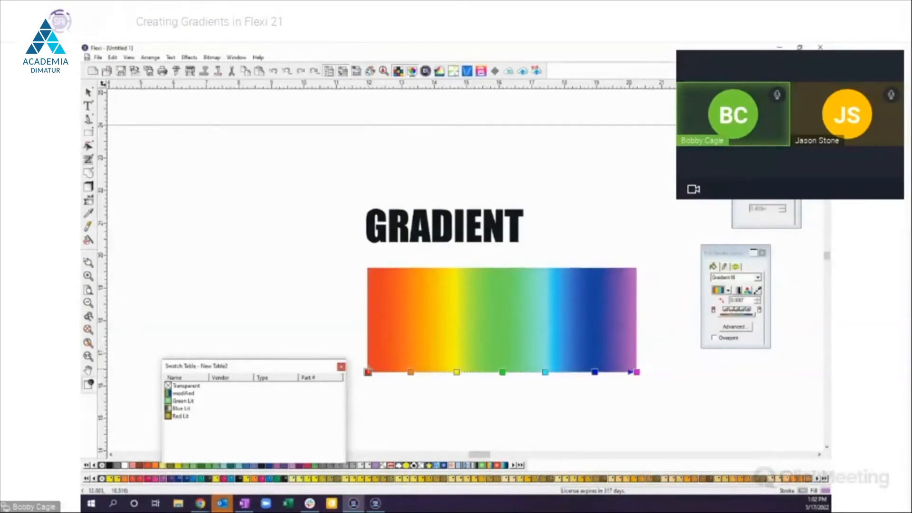
pyautogui.moveTo(368, 372); pyautogui.dragTo(489, 269)
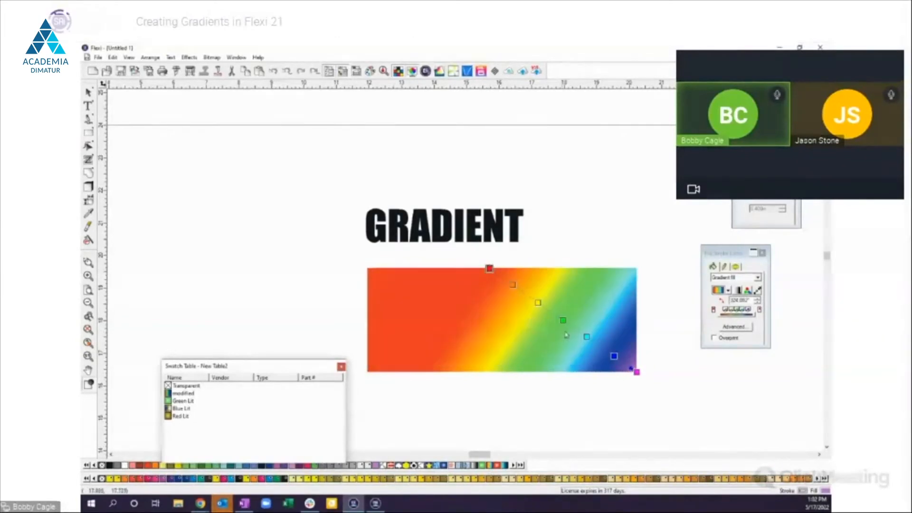
pyautogui.moveTo(637, 370); pyautogui.dragTo(488, 372)
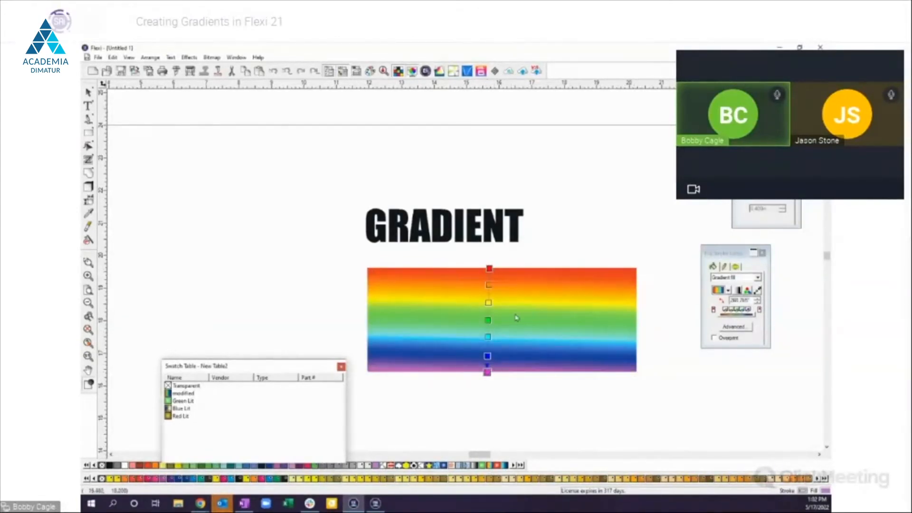
pyautogui.click(499, 225)
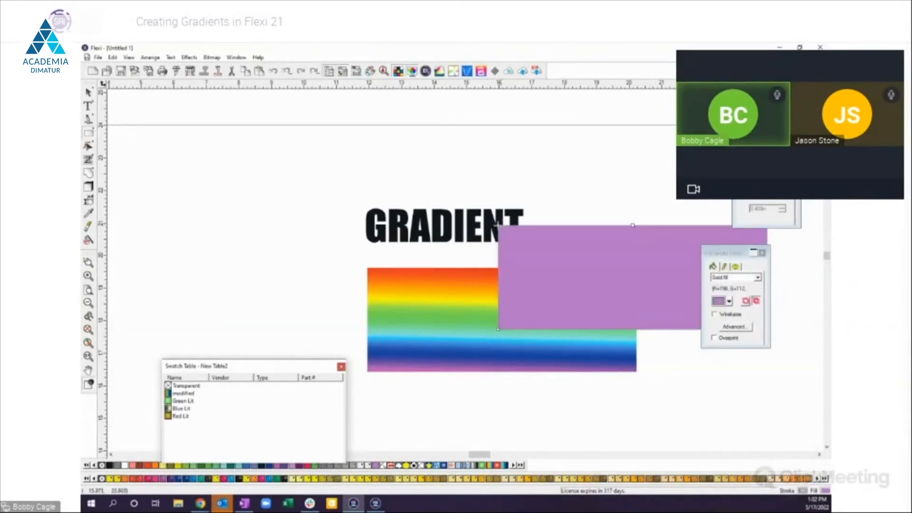
pyautogui.press('Delete')
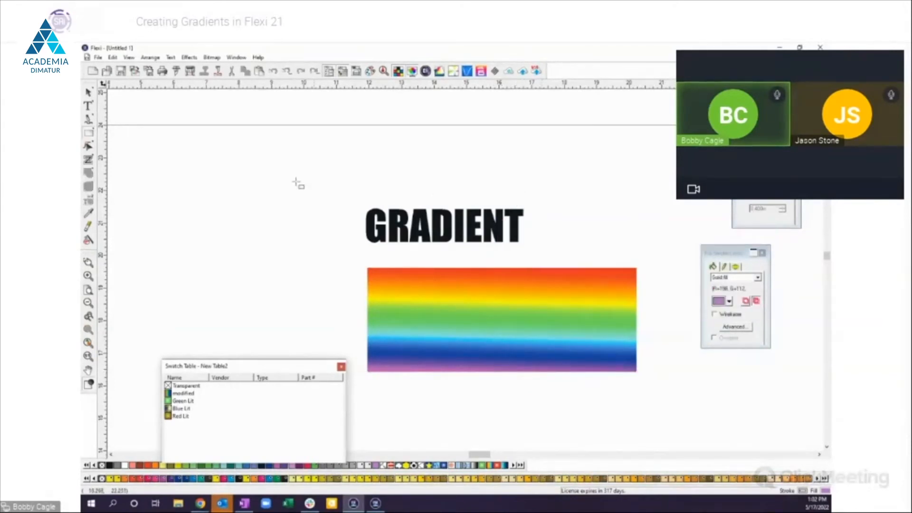
# Step: Move the GRADIENT text onto the rainbow rectangle, enlarge it slightly, and place it in the rectangle's lower-left area
pyautogui.click(403, 228)
pyautogui.moveTo(404, 229); pyautogui.dragTo(444, 305)
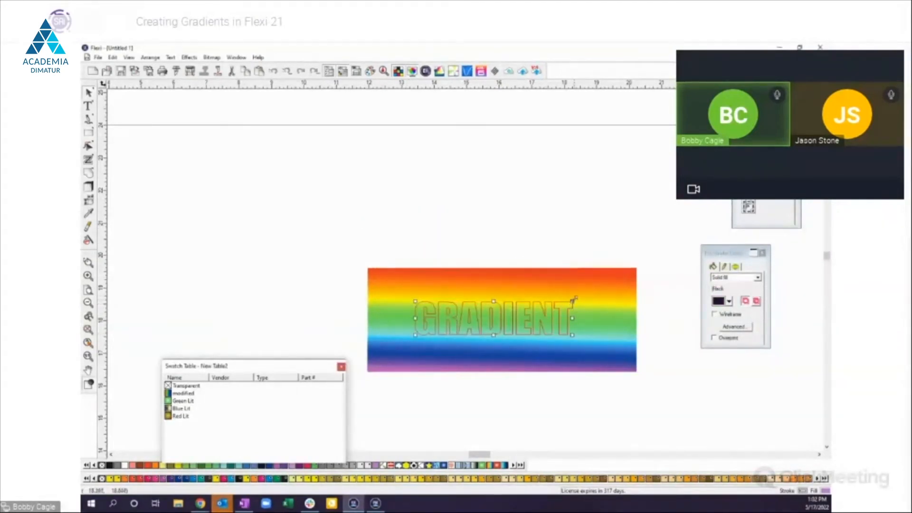
pyautogui.moveTo(574, 299); pyautogui.dragTo(613, 292)
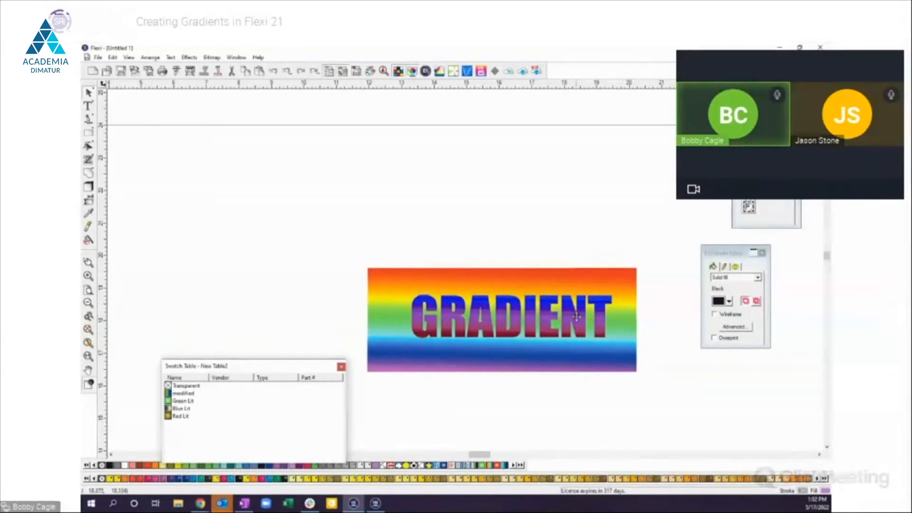
pyautogui.moveTo(577, 316); pyautogui.dragTo(544, 347)
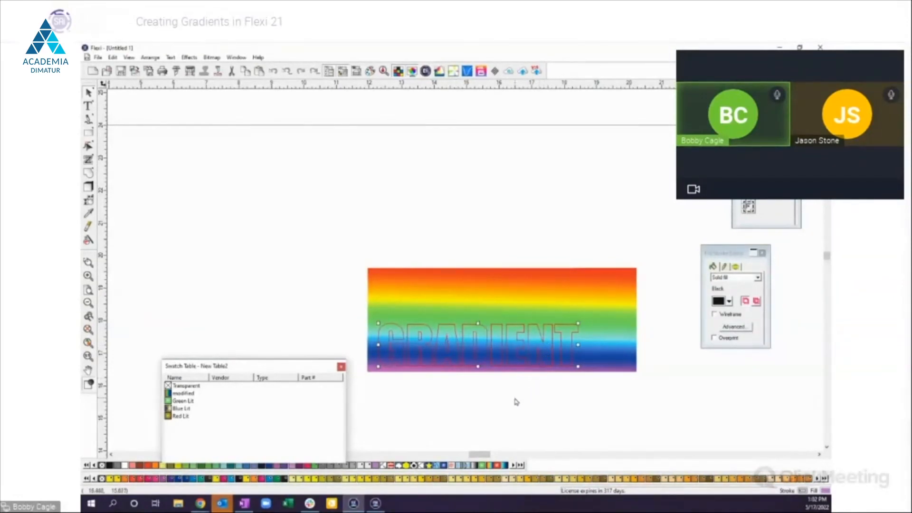
pyautogui.click(490, 427)
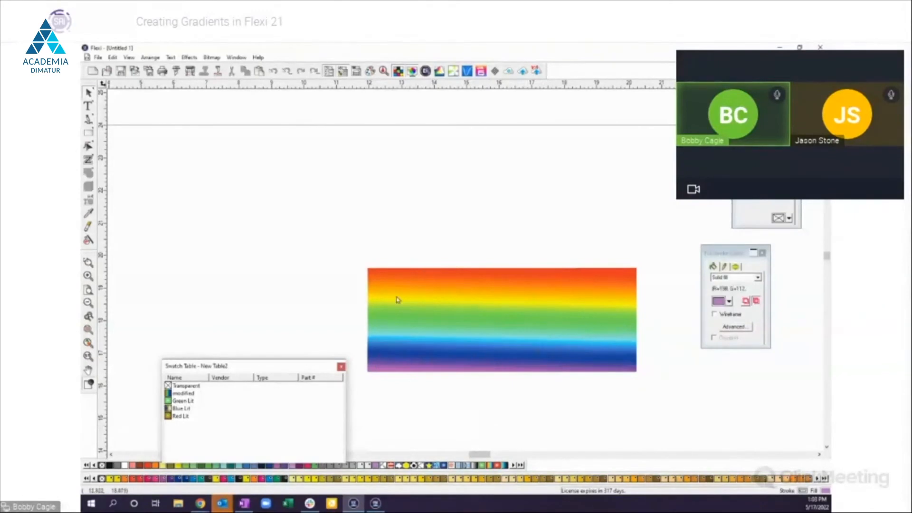
# Step: Try masking the GRADIENT text and rainbow rectangle together in their current stacking order, and undo the mask
pyautogui.click(391, 291)
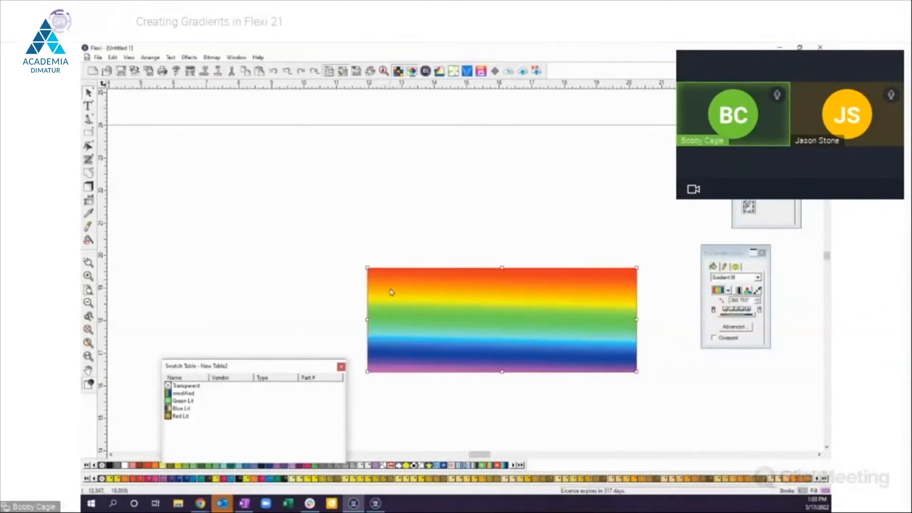
pyautogui.moveTo(351, 256); pyautogui.dragTo(658, 386)
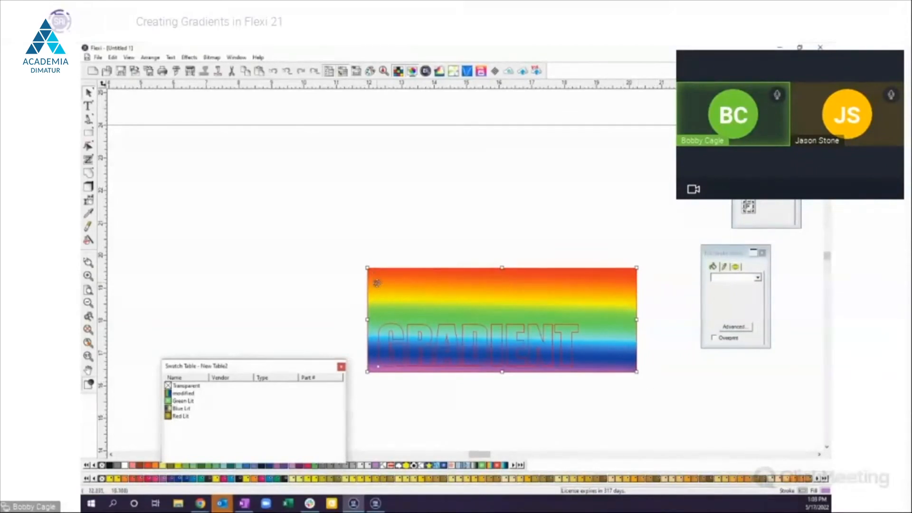
pyautogui.click(189, 57)
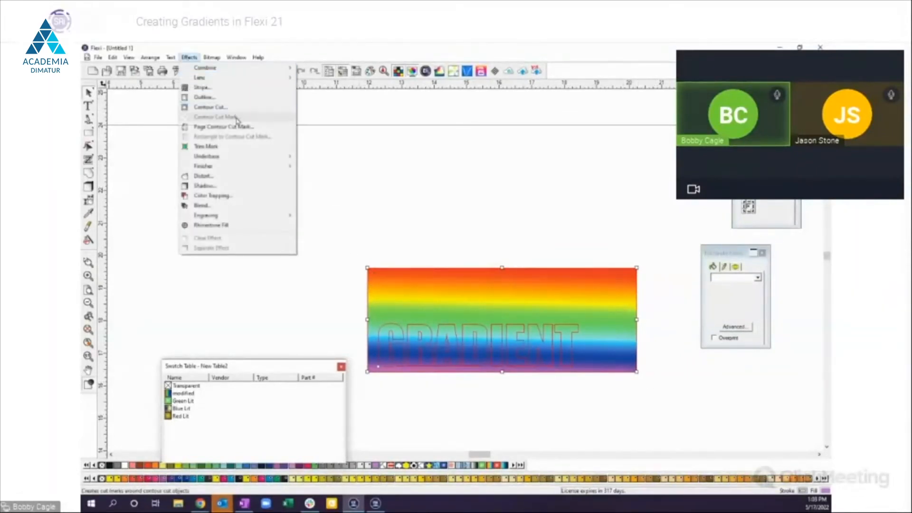
pyautogui.moveTo(150, 57)
pyautogui.moveTo(264, 88)
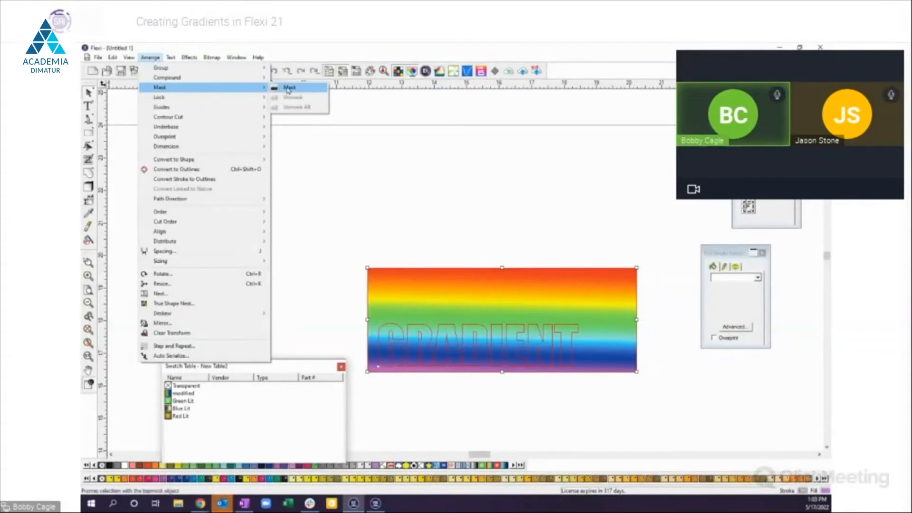
pyautogui.click(288, 88)
pyautogui.click(442, 168)
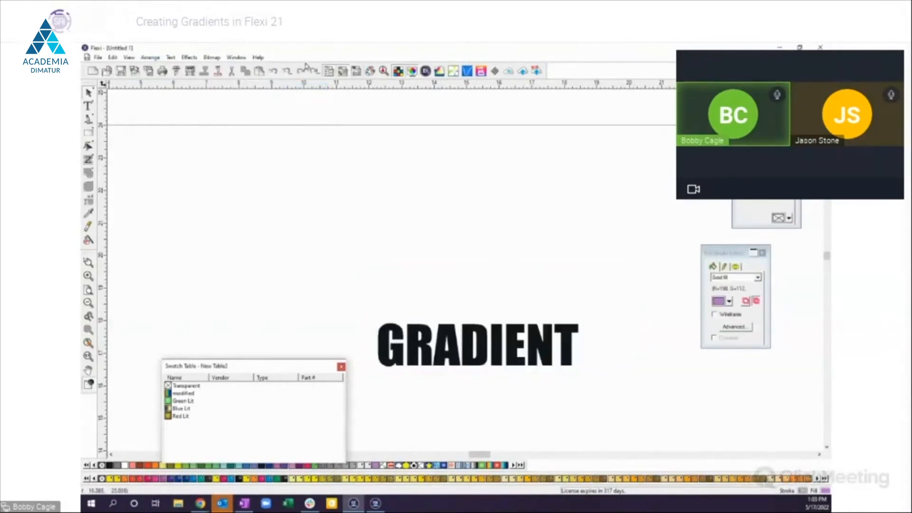
pyautogui.click(274, 74)
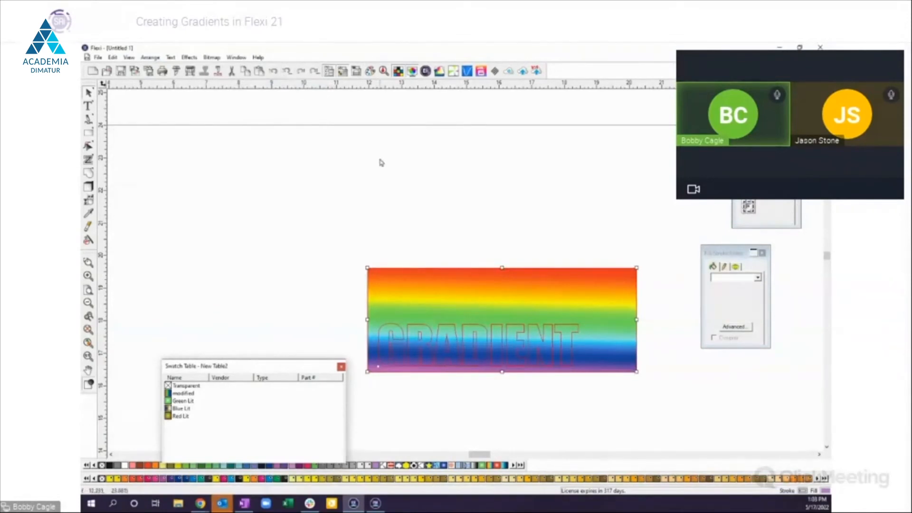
# Step: Send the rainbow rectangle behind the GRADIENT text, and close the New Table2 swatch table without saving it
pyautogui.rightClick(493, 310)
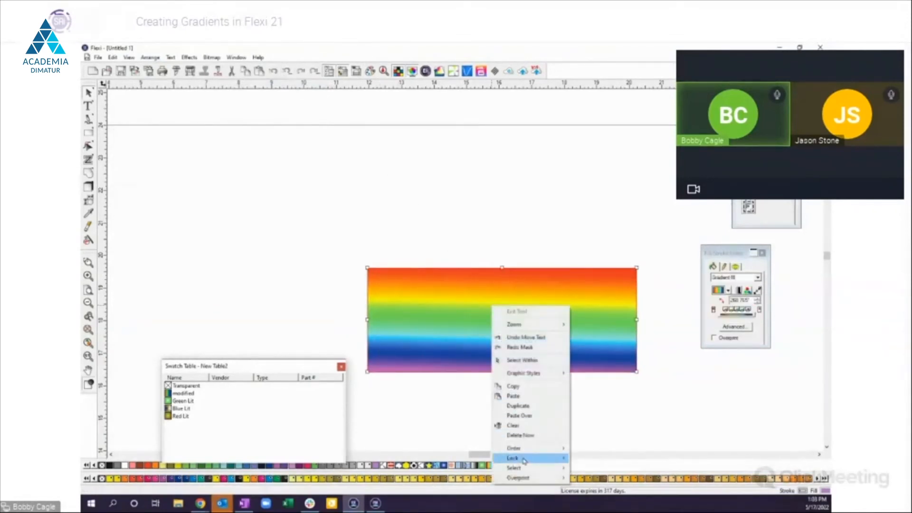
pyautogui.moveTo(525, 453)
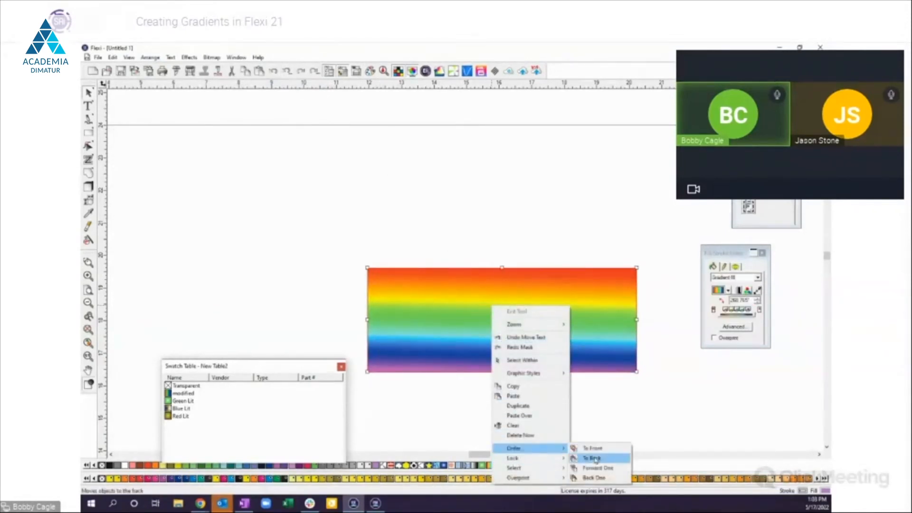
pyautogui.click(591, 457)
pyautogui.click(585, 428)
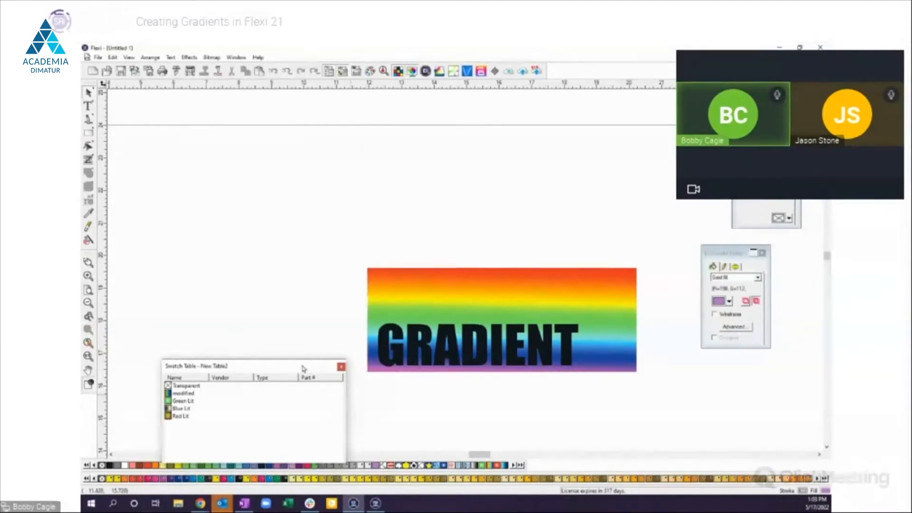
pyautogui.click(341, 367)
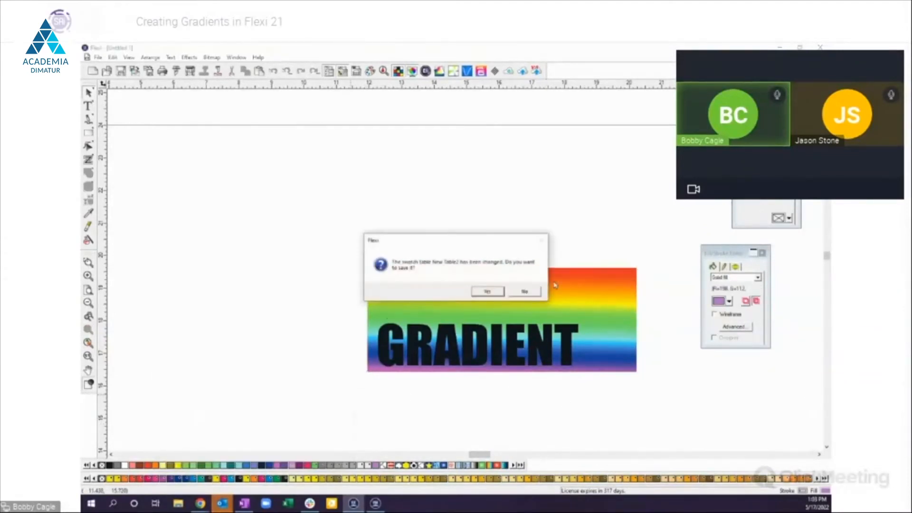
pyautogui.click(535, 291)
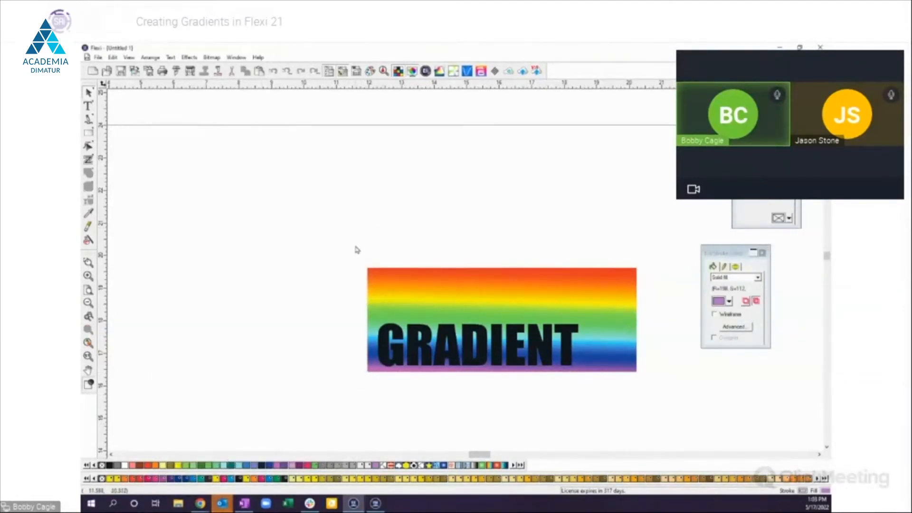
# Step: Mask the rainbow rectangle with the GRADIENT text so the gradient fills the letters, and move the masked text upward
pyautogui.moveTo(351, 254); pyautogui.dragTo(647, 381)
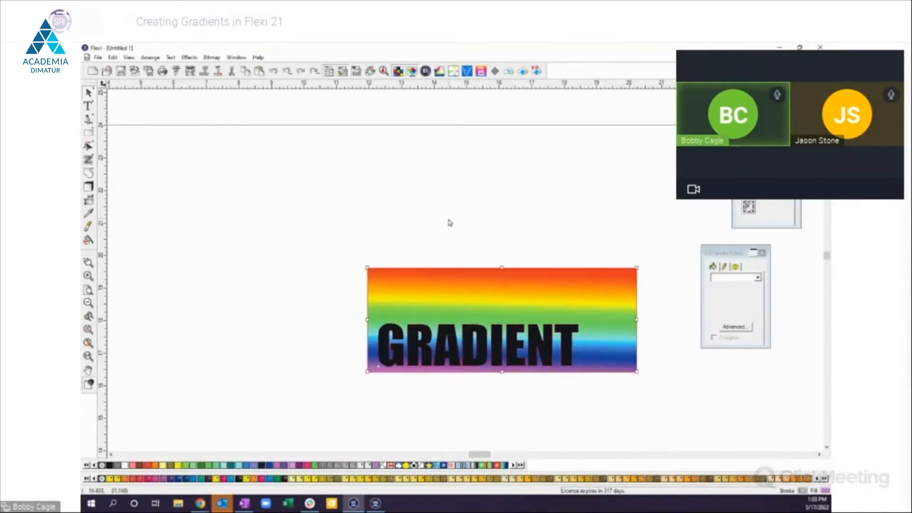
pyautogui.click(151, 57)
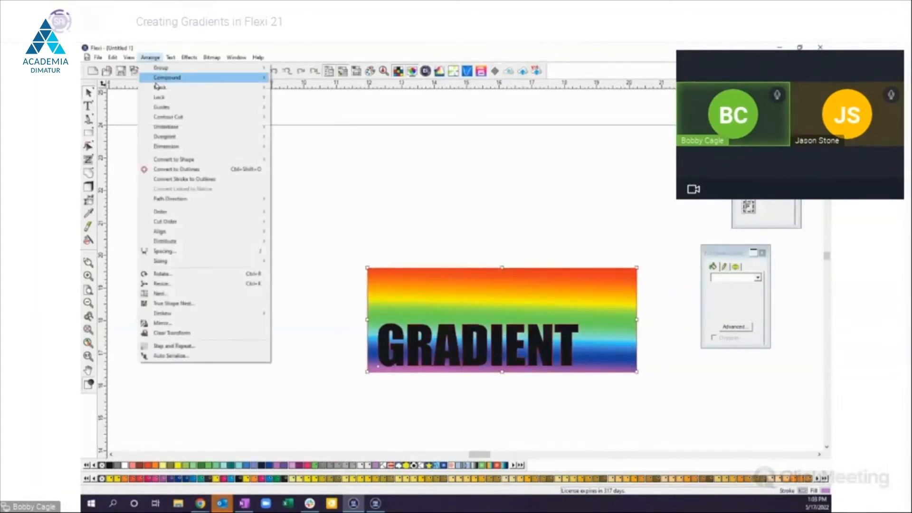
pyautogui.moveTo(160, 89)
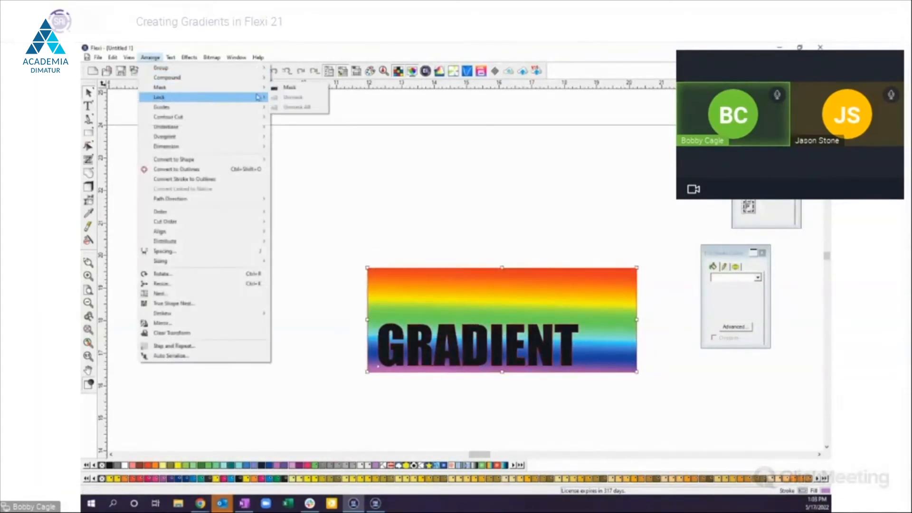
pyautogui.click(289, 88)
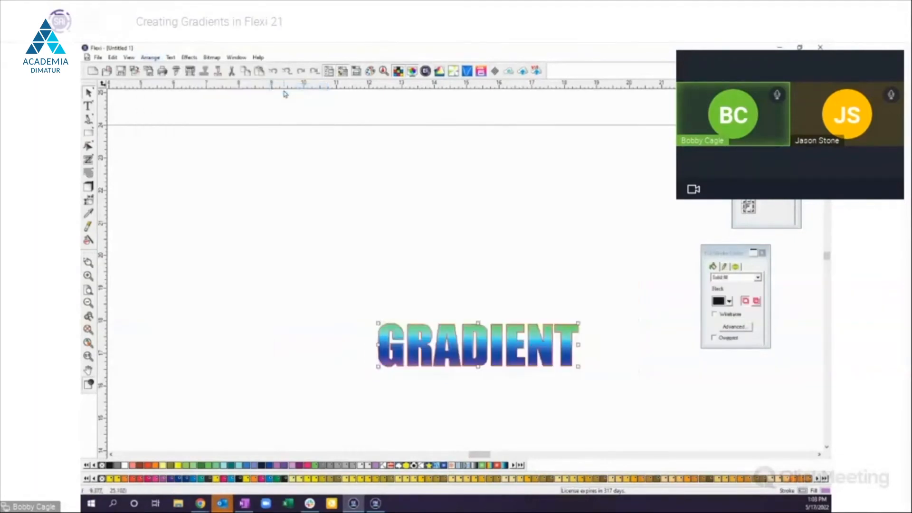
pyautogui.click(468, 365)
pyautogui.moveTo(471, 362); pyautogui.dragTo(477, 280)
pyautogui.click(437, 364)
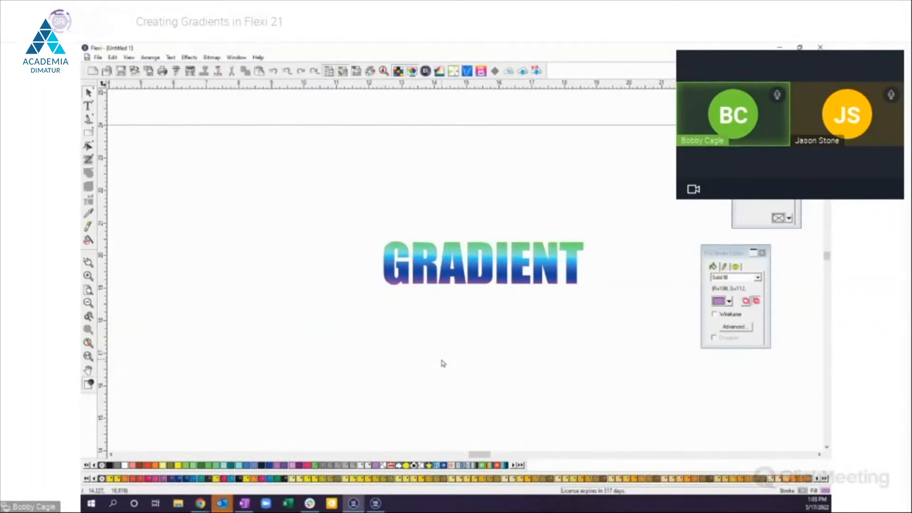
# Step: Delete the masked GRADIENT text from the page
pyautogui.click(479, 285)
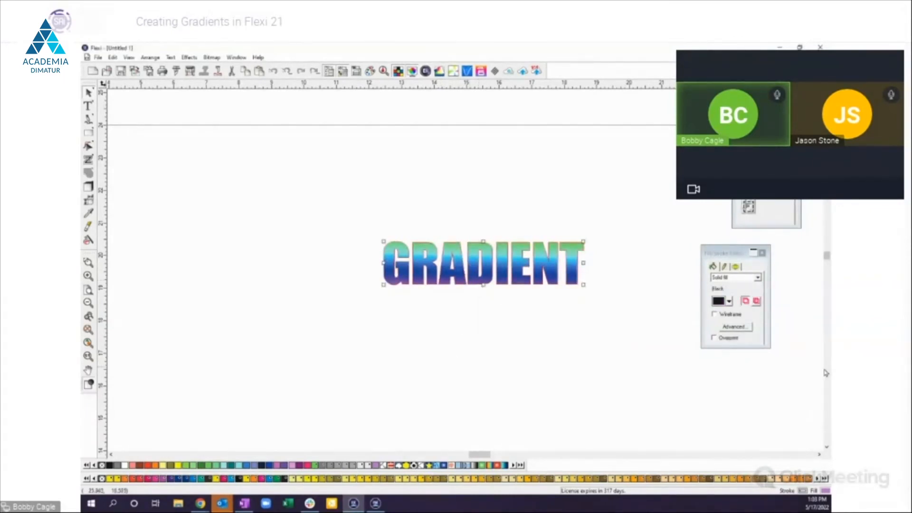
pyautogui.click(556, 322)
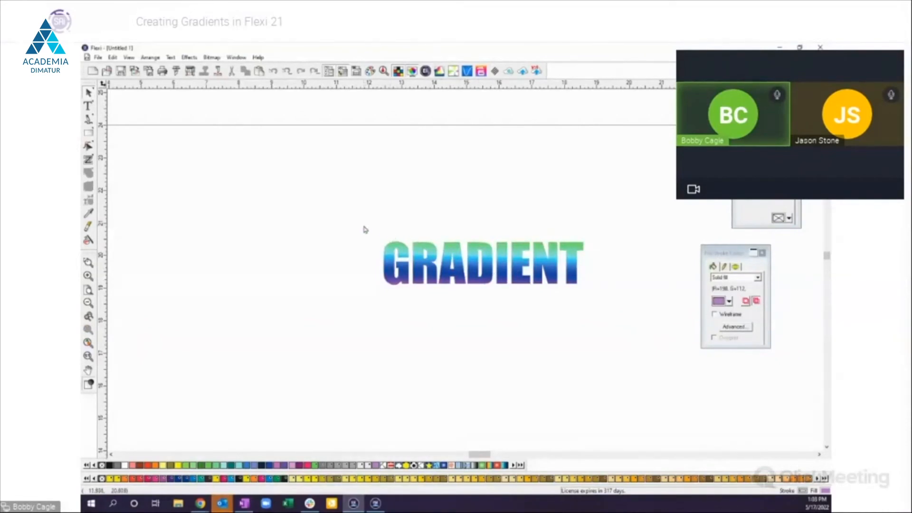
pyautogui.moveTo(364, 226); pyautogui.dragTo(596, 297)
pyautogui.press('Delete')
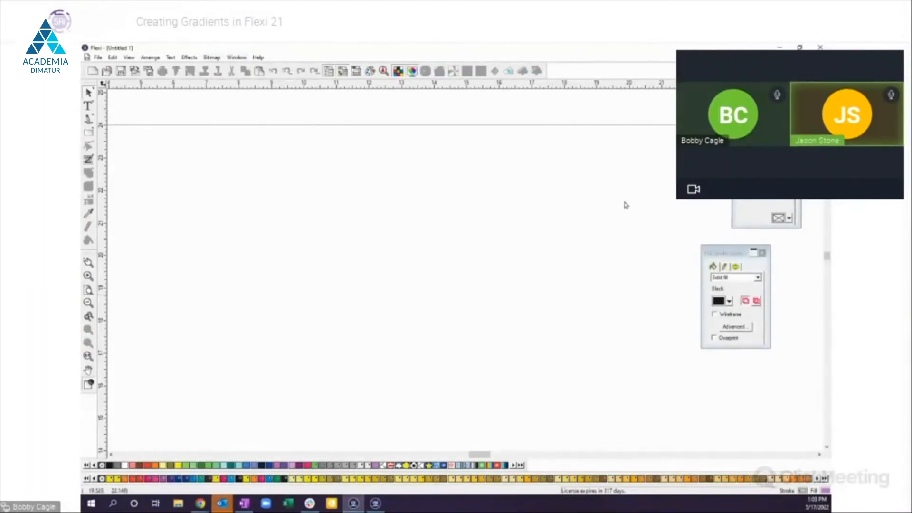
# Step: Open the Color Mixer, place it beside the Fill/Stroke Editor, and load the PANTONE 108 C spot colour
pyautogui.click(370, 72)
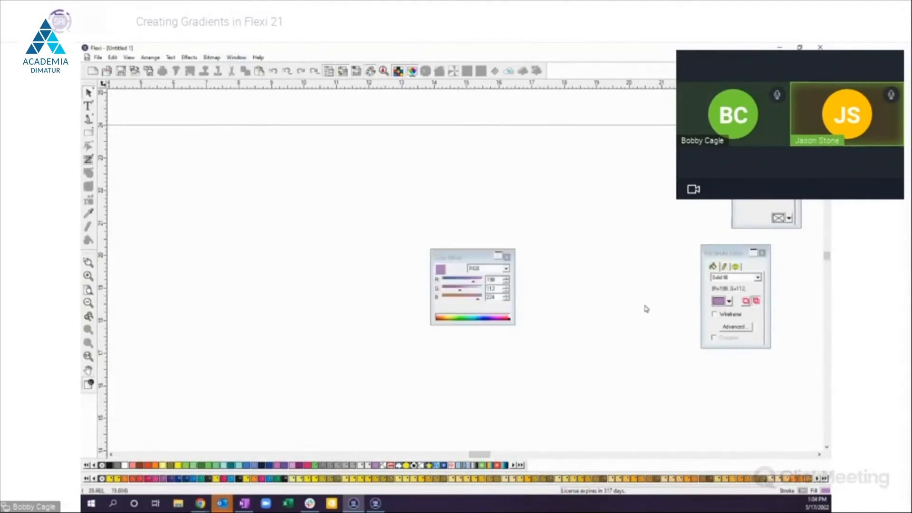
pyautogui.moveTo(489, 257); pyautogui.dragTo(530, 231)
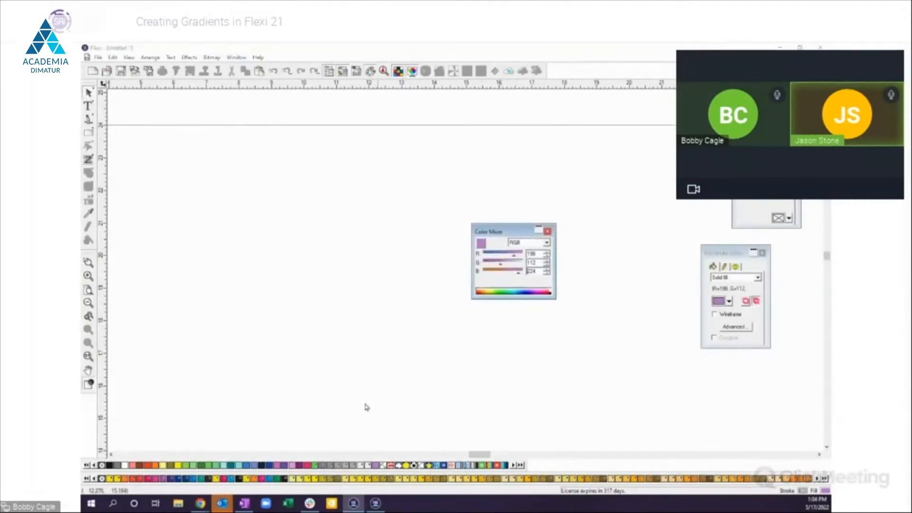
pyautogui.click(358, 480)
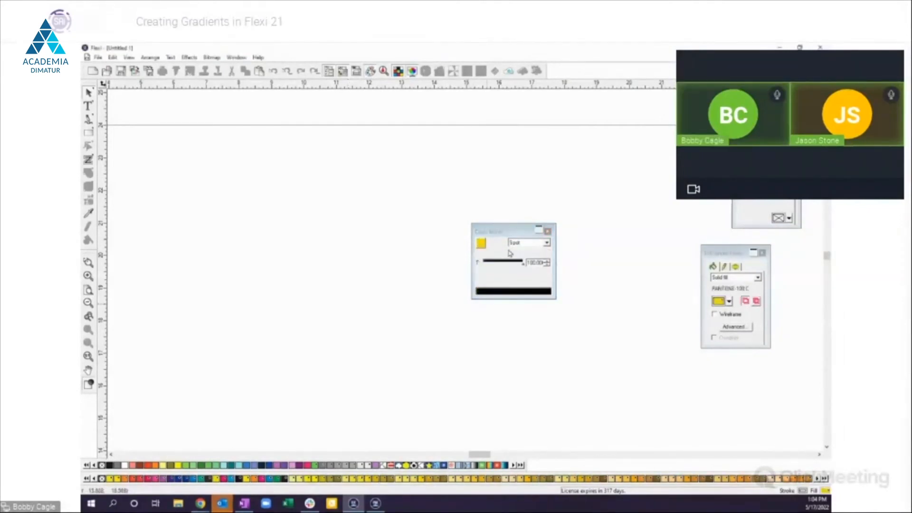
pyautogui.moveTo(515, 234); pyautogui.dragTo(587, 232)
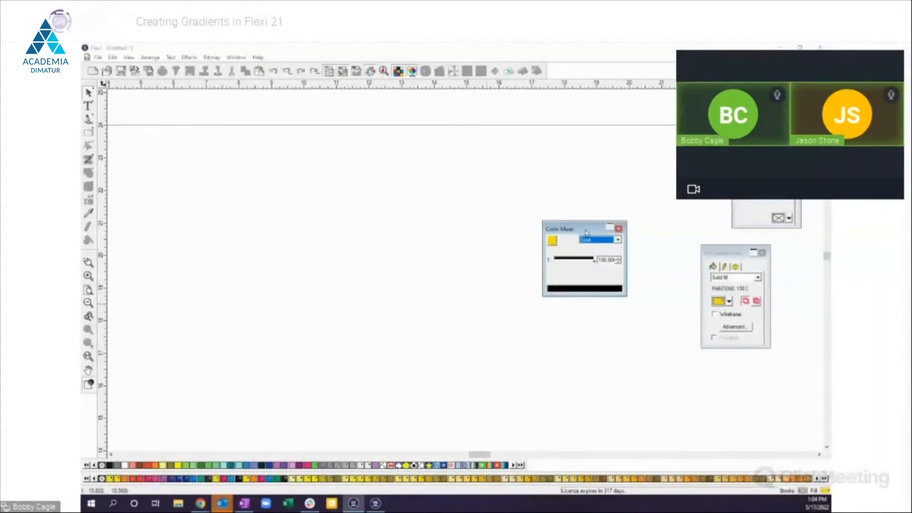
# Step: Lower the tint of the PANTONE 108 C spot colour and add the result to the upper swatch table after the pink swatch
pyautogui.click(593, 262)
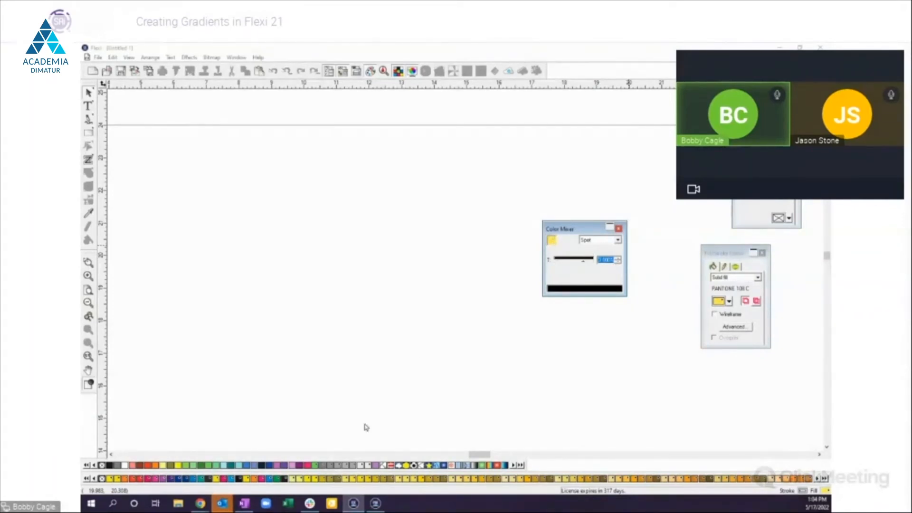
pyautogui.moveTo(310, 471); pyautogui.dragTo(312, 468)
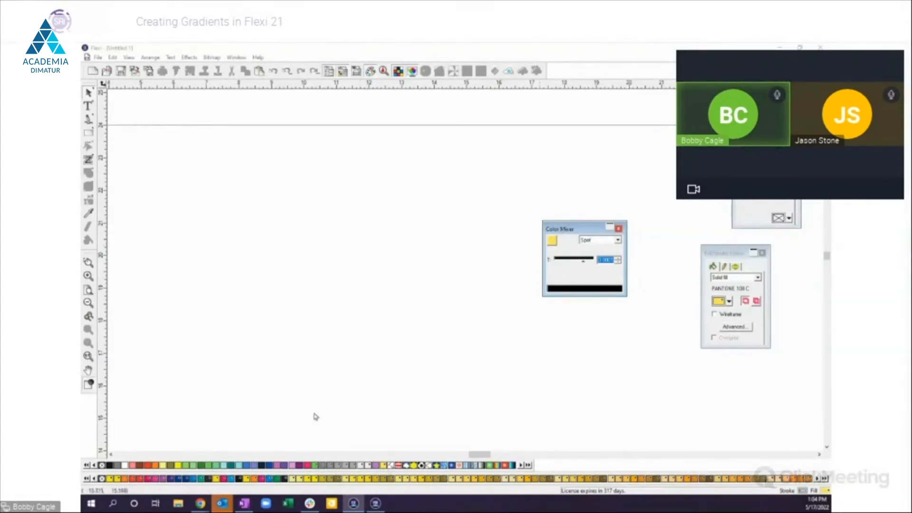
# Step: Mix a new green from the Lime Green swatch with R 156, G 218, B 0 and add it to the upper swatch table
pyautogui.click(184, 467)
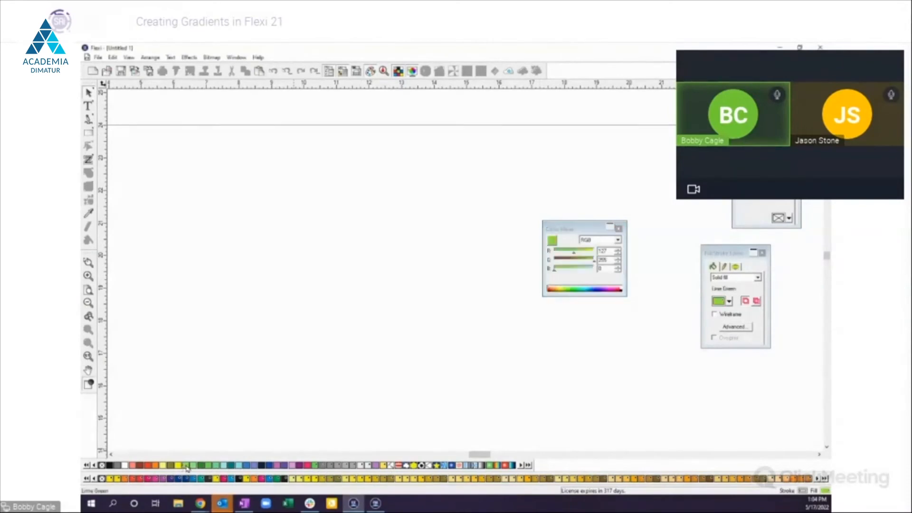
pyautogui.click(574, 255)
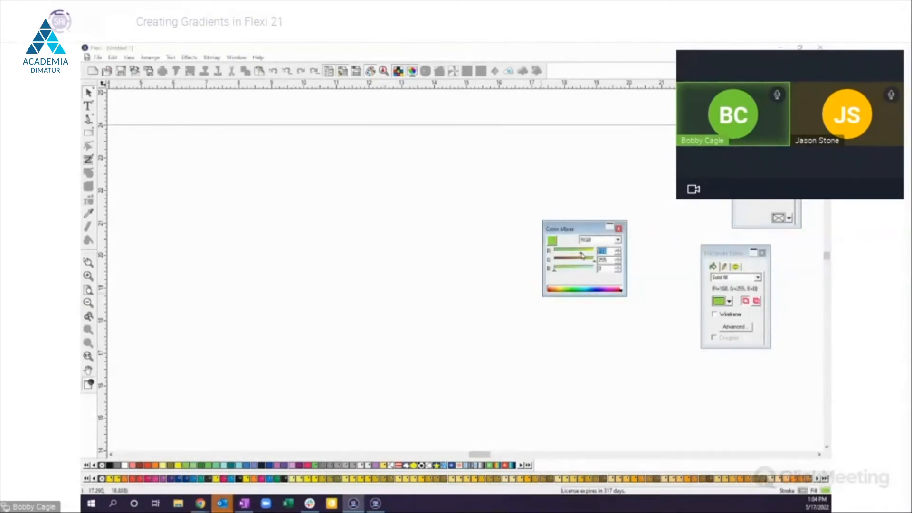
pyautogui.moveTo(588, 256)
pyautogui.mouseDown()
pyautogui.moveTo(568, 264)
pyautogui.moveTo(589, 263)
pyautogui.mouseUp()
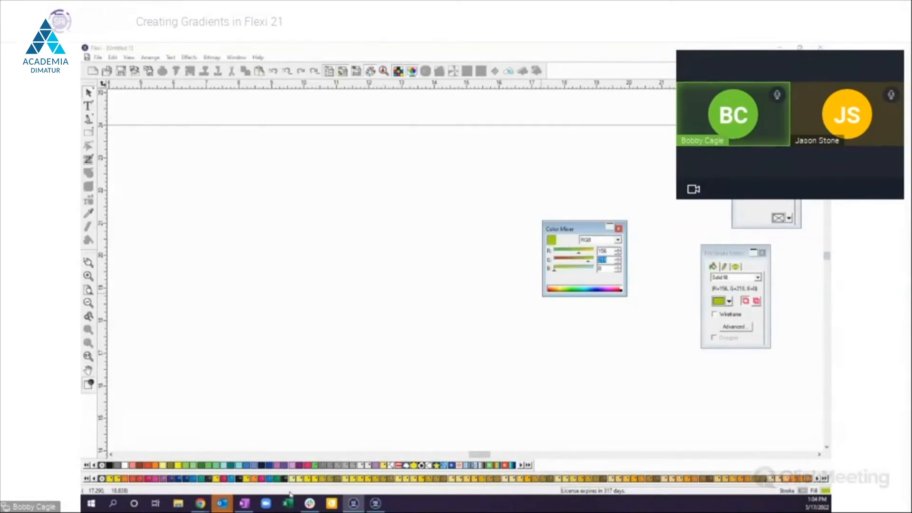
pyautogui.moveTo(307, 470); pyautogui.dragTo(313, 468)
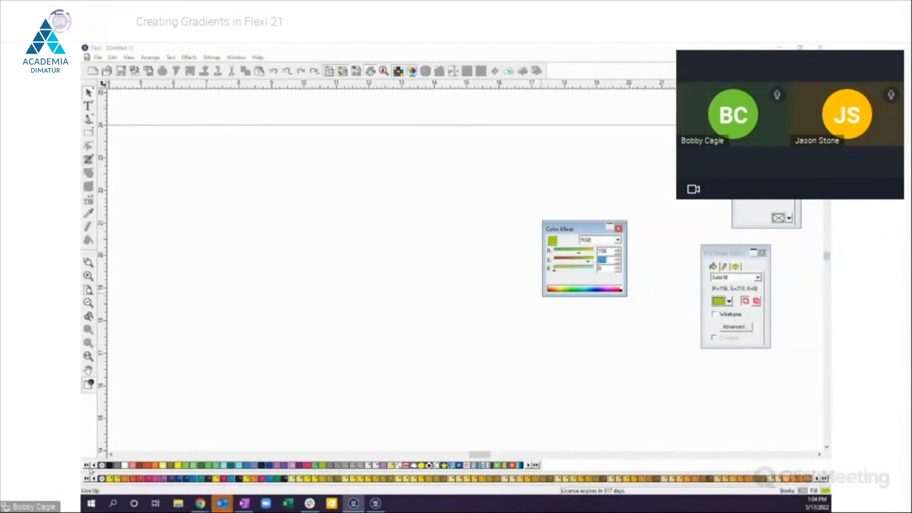
# Step: Create a new empty swatch table and add the mixed green from the Color Mixer to it
pyautogui.rightClick(189, 476)
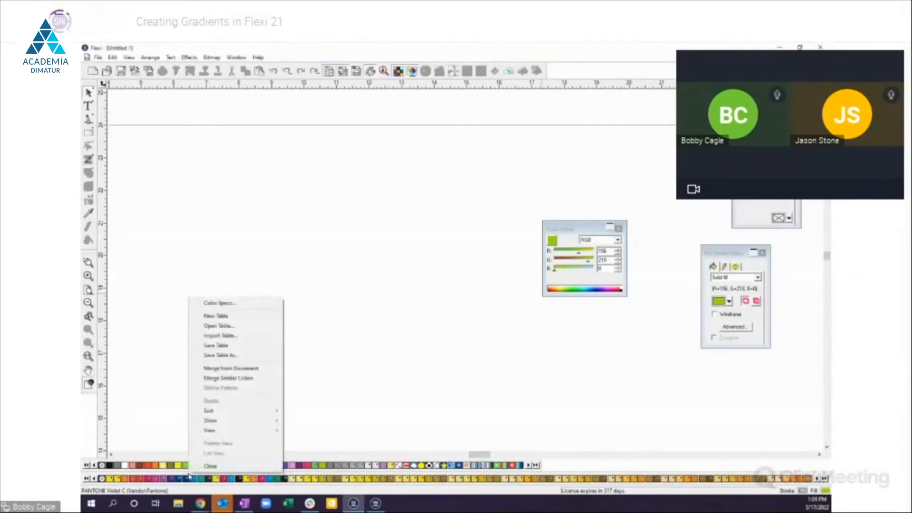
pyautogui.click(216, 316)
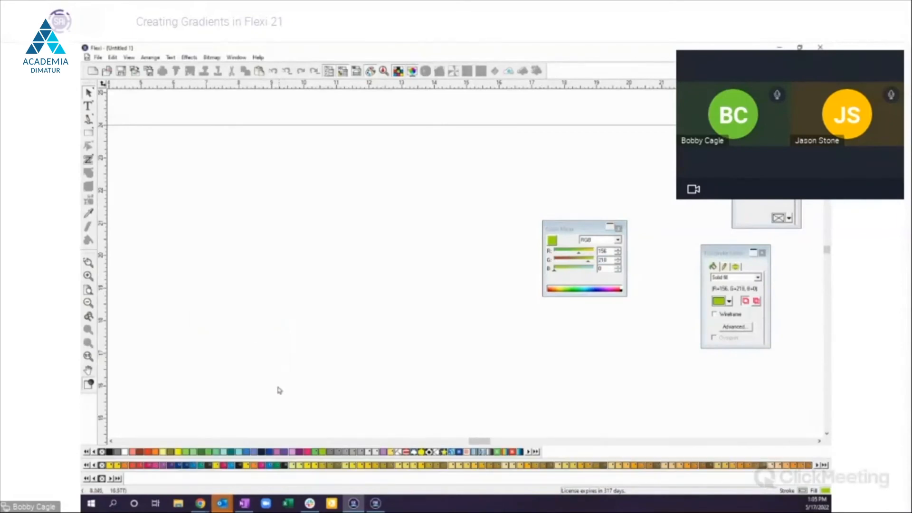
pyautogui.click(546, 256)
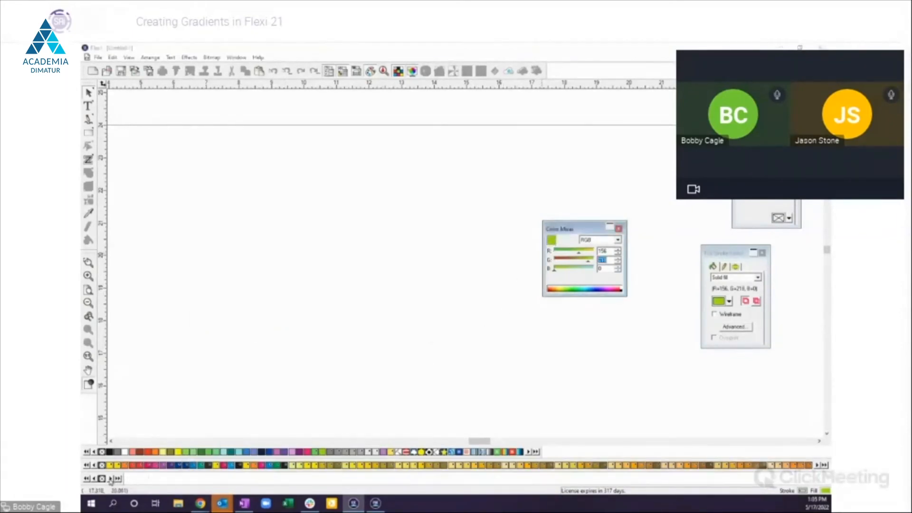
pyautogui.moveTo(109, 478); pyautogui.dragTo(101, 481)
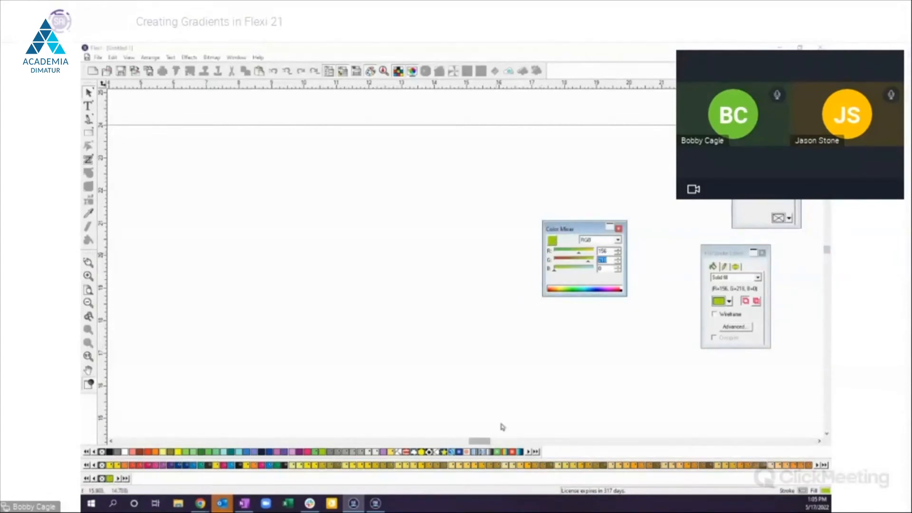
# Step: Add the Under Water and Rainbow gradients to the new swatch table after the mixed green
pyautogui.click(520, 453)
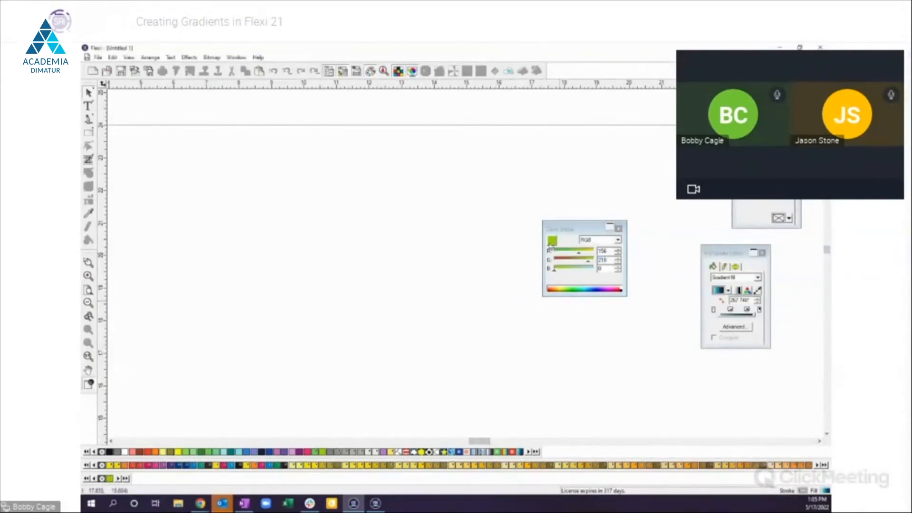
pyautogui.click(720, 295)
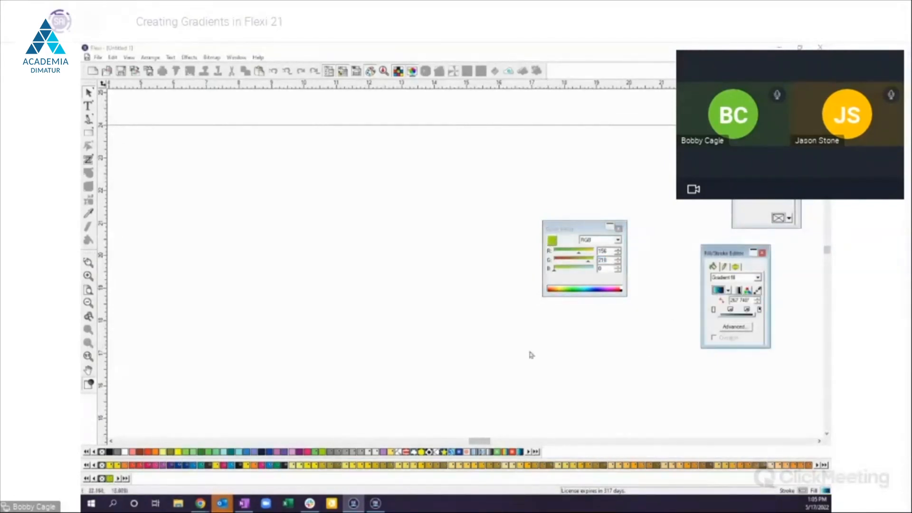
pyautogui.moveTo(104, 491); pyautogui.dragTo(110, 482)
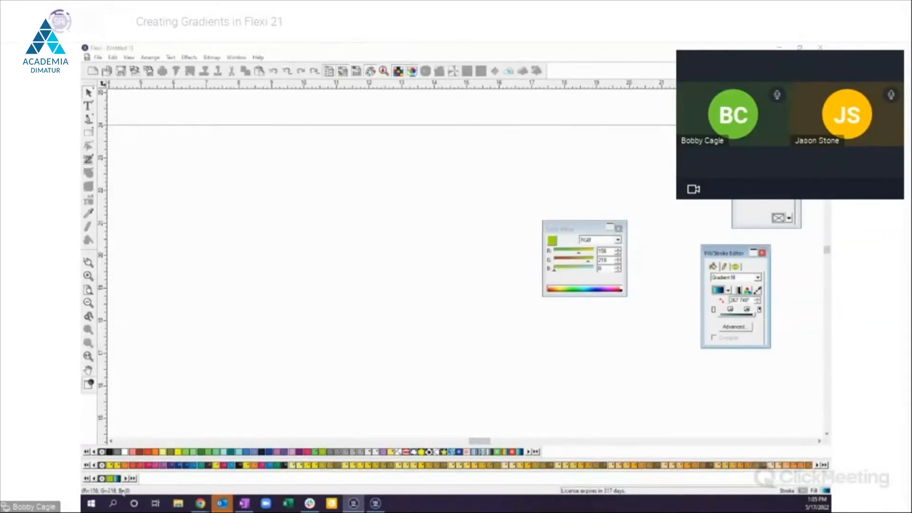
pyautogui.click(504, 453)
pyautogui.moveTo(715, 289)
pyautogui.mouseDown()
pyautogui.moveTo(233, 419)
pyautogui.moveTo(125, 482)
pyautogui.mouseUp()
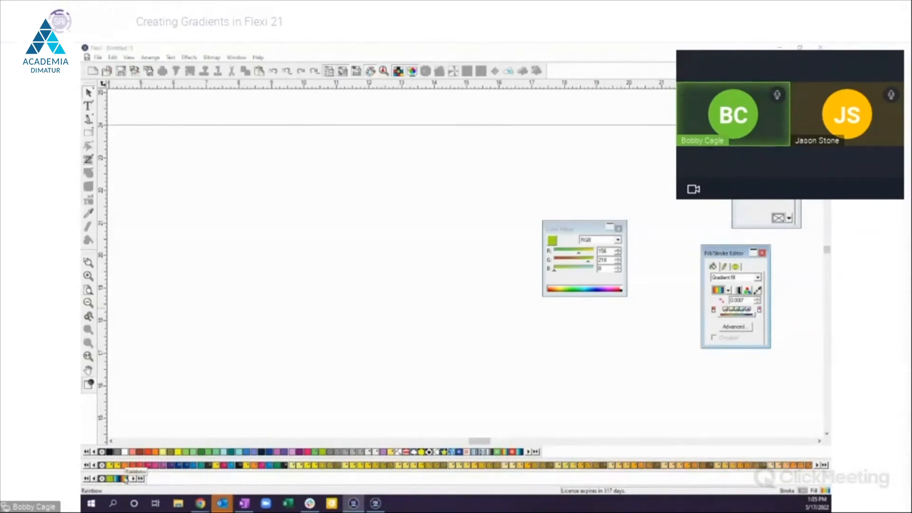
# Step: Undock the new swatch table to view its entries as a list, and dock it again below the other two tables
pyautogui.click(123, 478)
pyautogui.moveTo(136, 456); pyautogui.dragTo(247, 332)
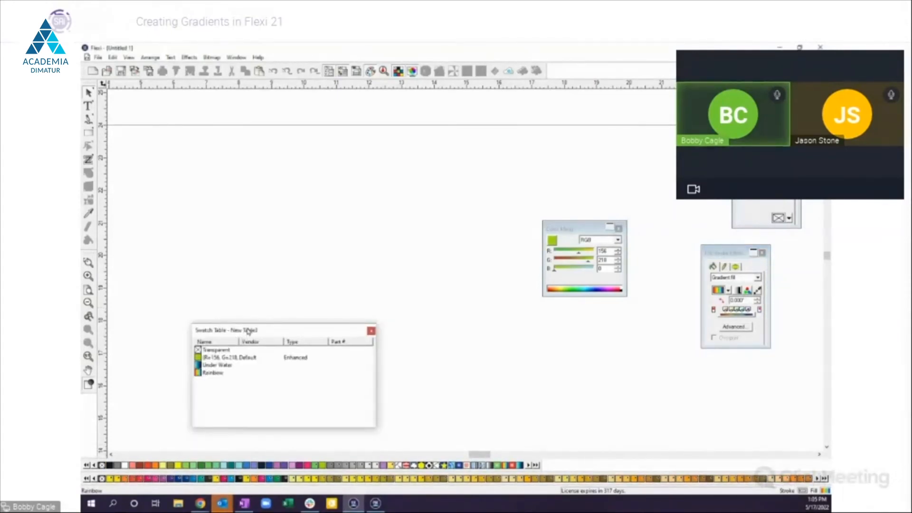
pyautogui.rightClick(247, 332)
pyautogui.click(378, 386)
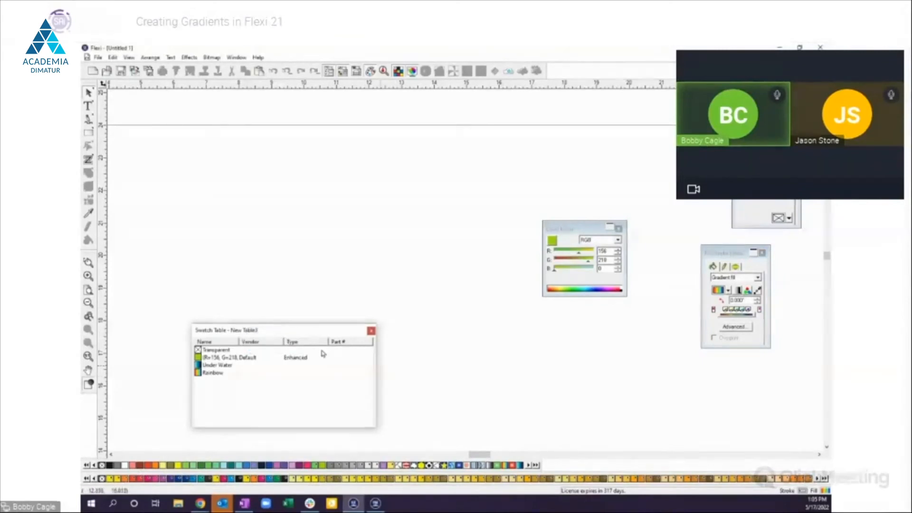
pyautogui.doubleClick(265, 334)
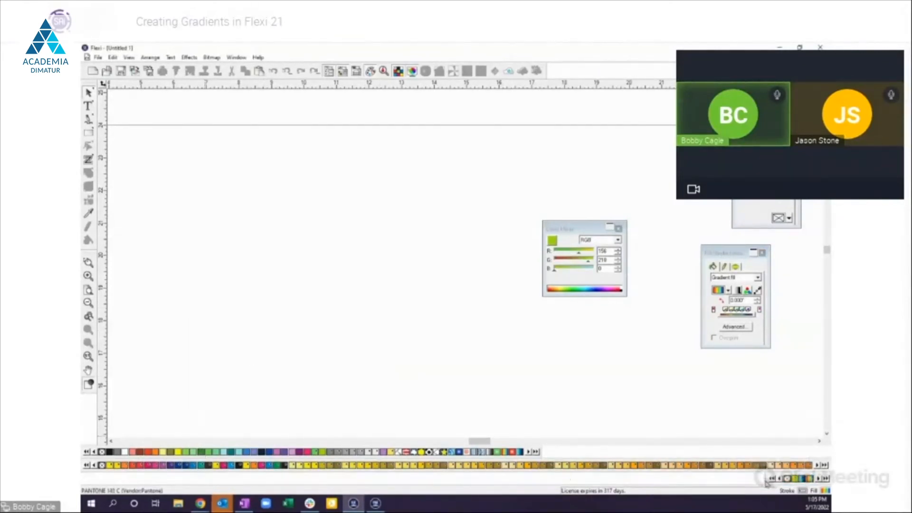
pyautogui.moveTo(762, 484); pyautogui.dragTo(219, 482)
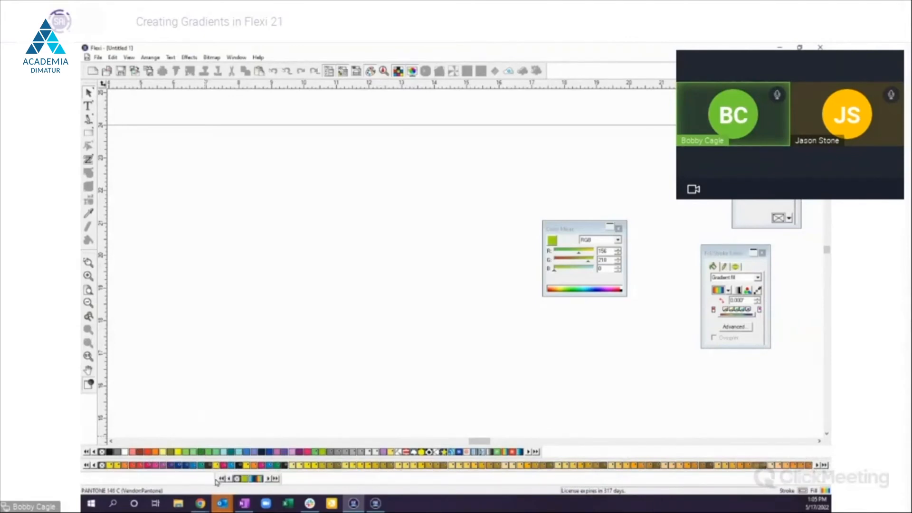
# Step: Save the new swatch table under the file name New Custom Colors in the Swatch\Table folder
pyautogui.rightClick(237, 479)
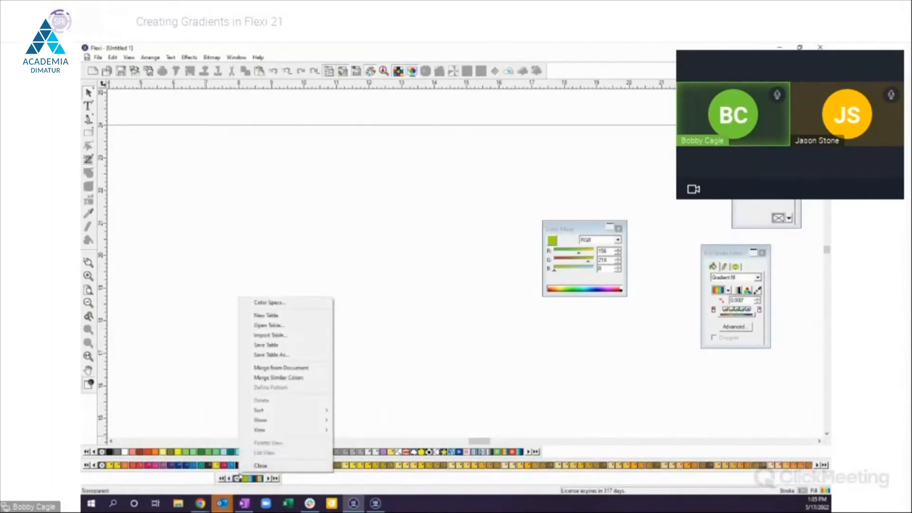
pyautogui.click(270, 356)
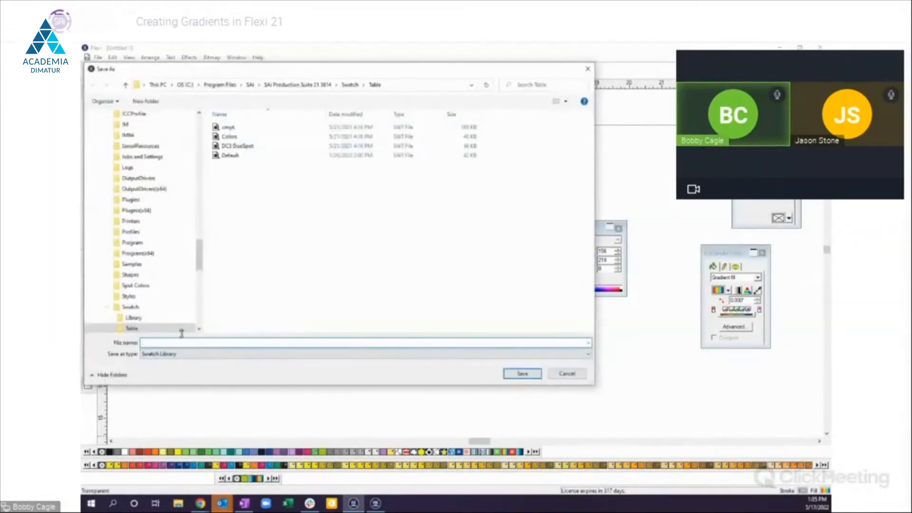
pyautogui.write('nEW')
pyautogui.write('Colors')
pyautogui.press('Return')
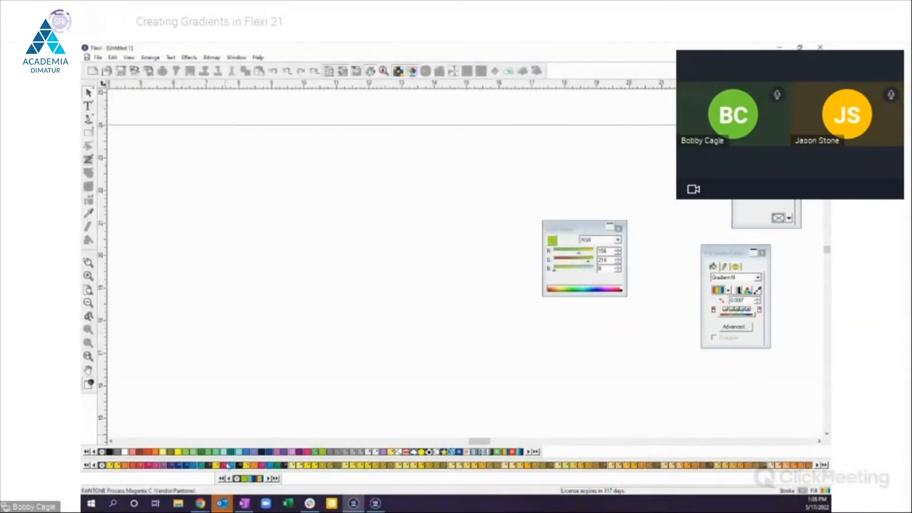
# Step: Close the New Custom Colors swatch table and reopen it from the Swatch\Table folder
pyautogui.moveTo(218, 474); pyautogui.dragTo(262, 318)
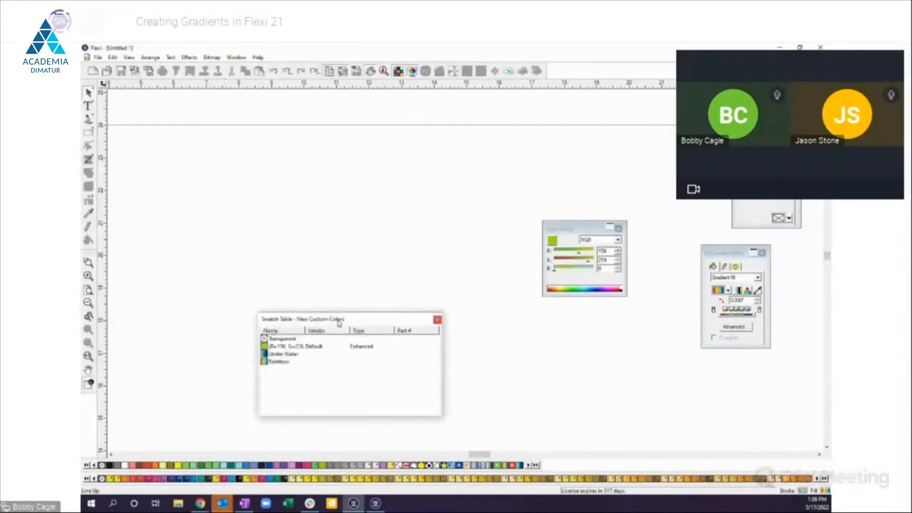
pyautogui.click(437, 320)
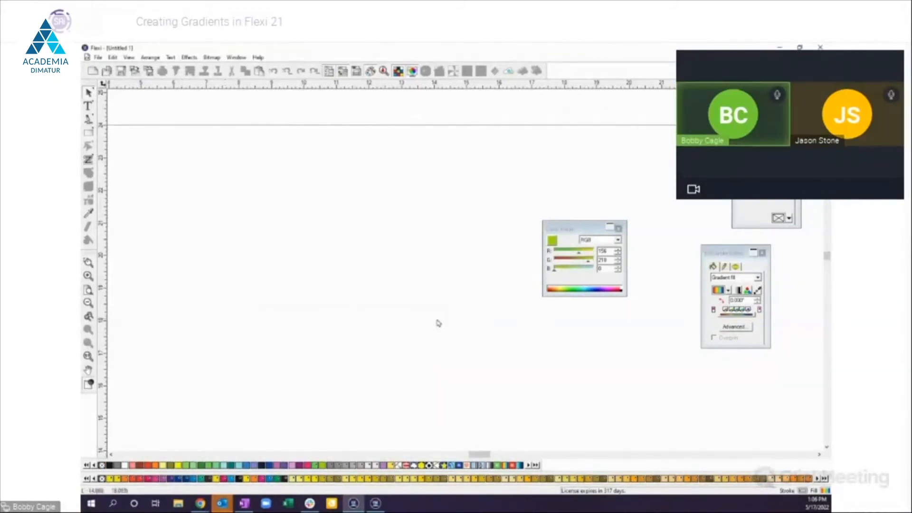
pyautogui.rightClick(343, 473)
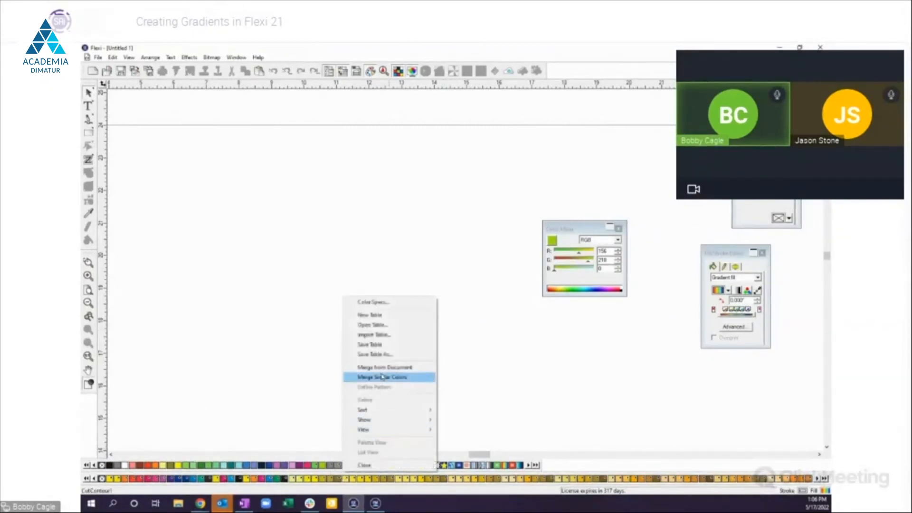
pyautogui.click(383, 326)
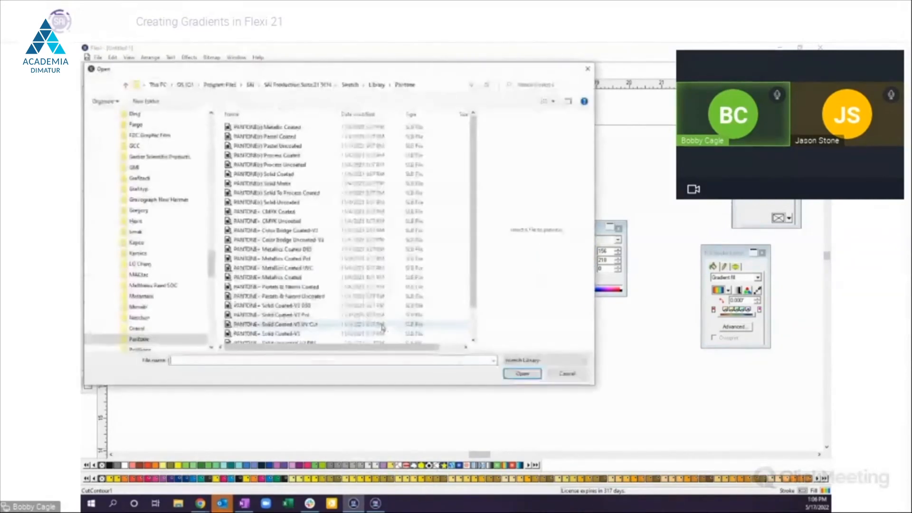
pyautogui.click(349, 84)
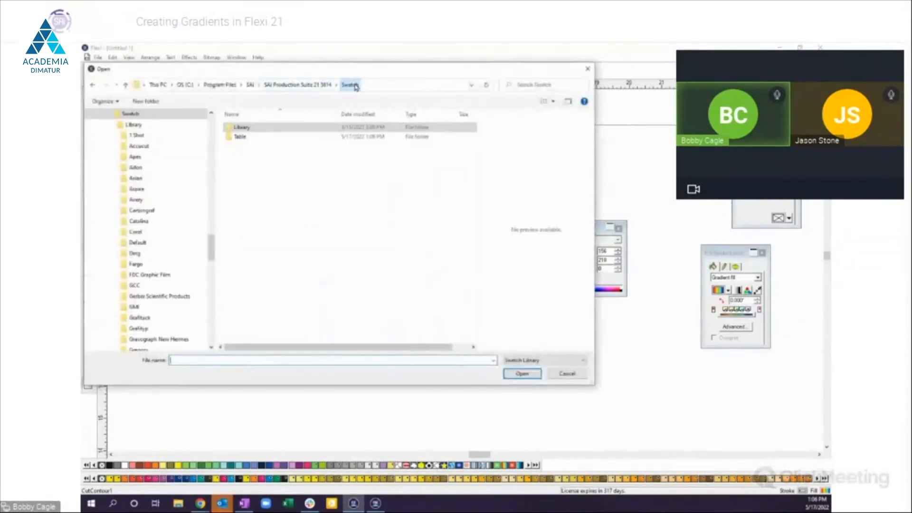
pyautogui.doubleClick(242, 137)
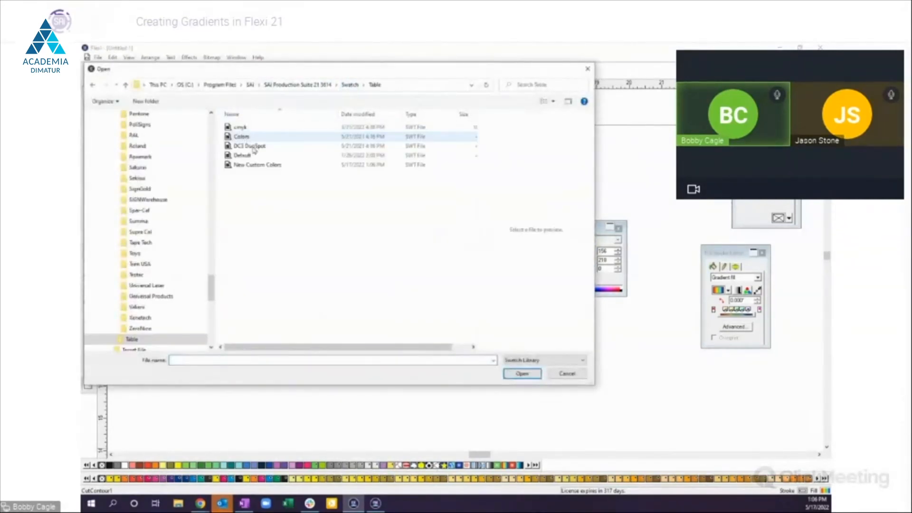
pyautogui.click(265, 166)
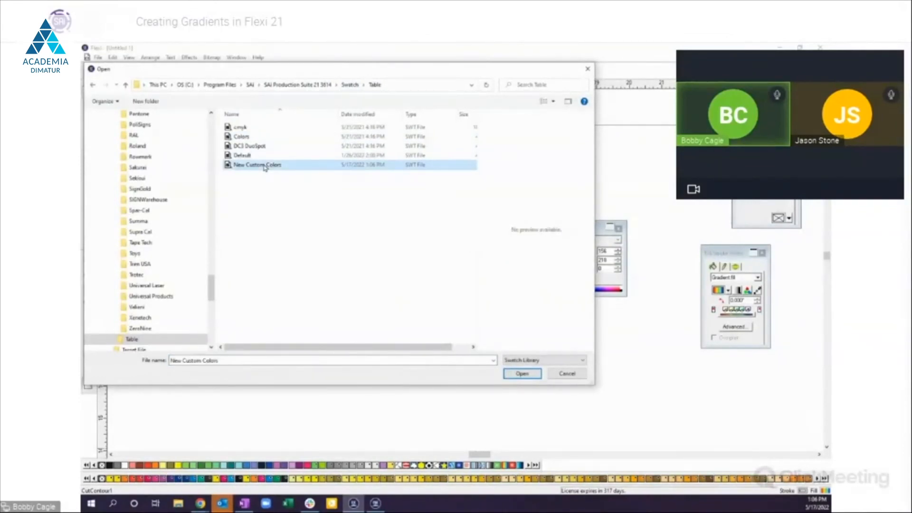
pyautogui.doubleClick(264, 167)
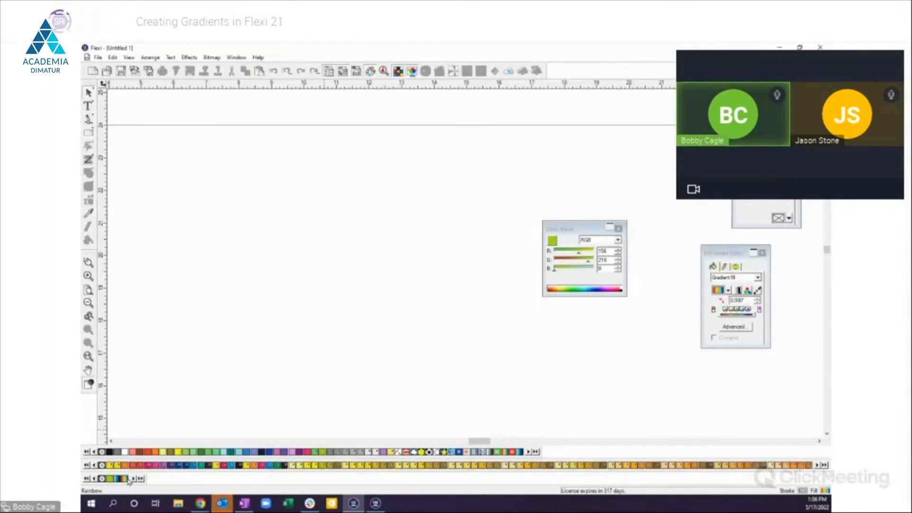
# Step: Draw a rectangle about 7.5 by 4 in clear of the Color Mixer and fill it with the Rainbow gradient
pyautogui.moveTo(577, 232); pyautogui.dragTo(689, 105)
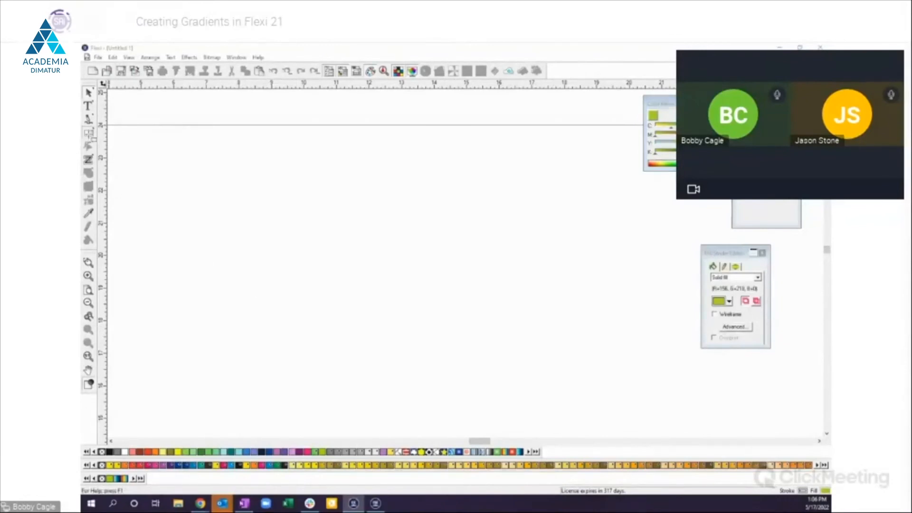
pyautogui.click(89, 133)
pyautogui.moveTo(244, 177)
pyautogui.mouseDown()
pyautogui.moveTo(310, 201)
pyautogui.moveTo(489, 305)
pyautogui.mouseUp()
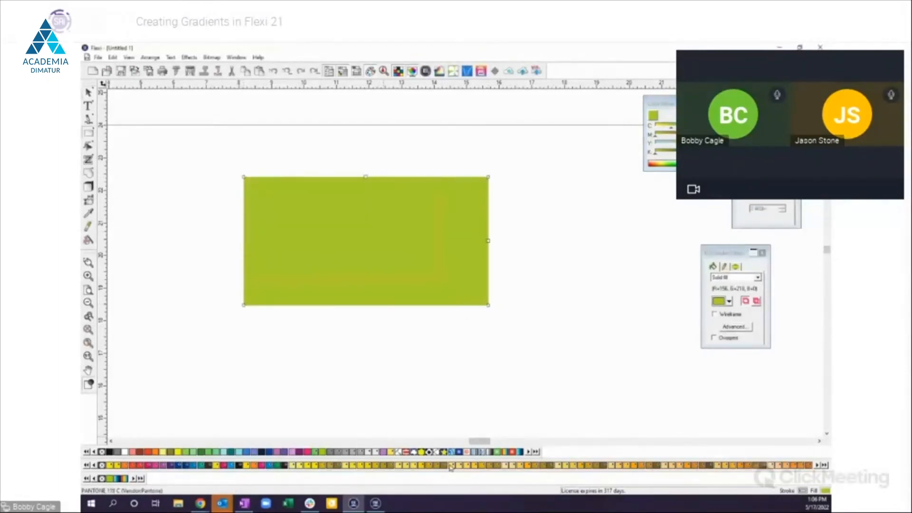
pyautogui.click(509, 452)
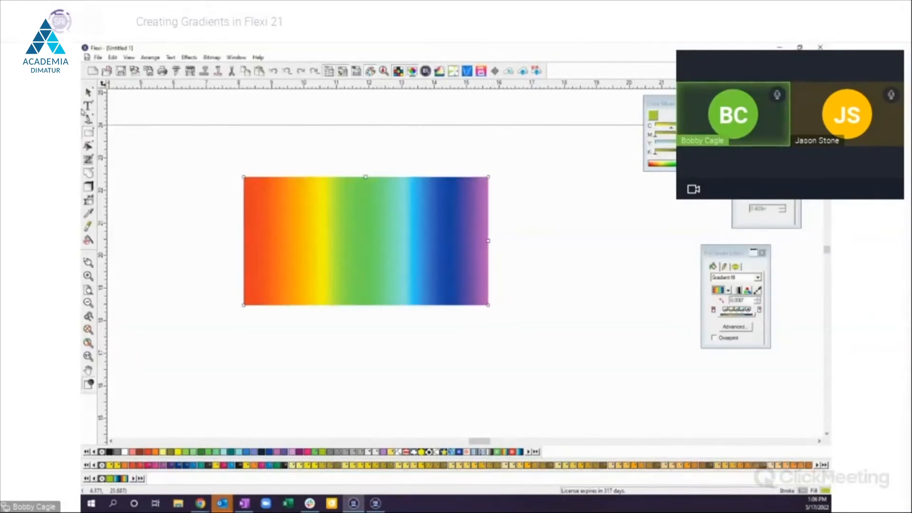
pyautogui.click(86, 97)
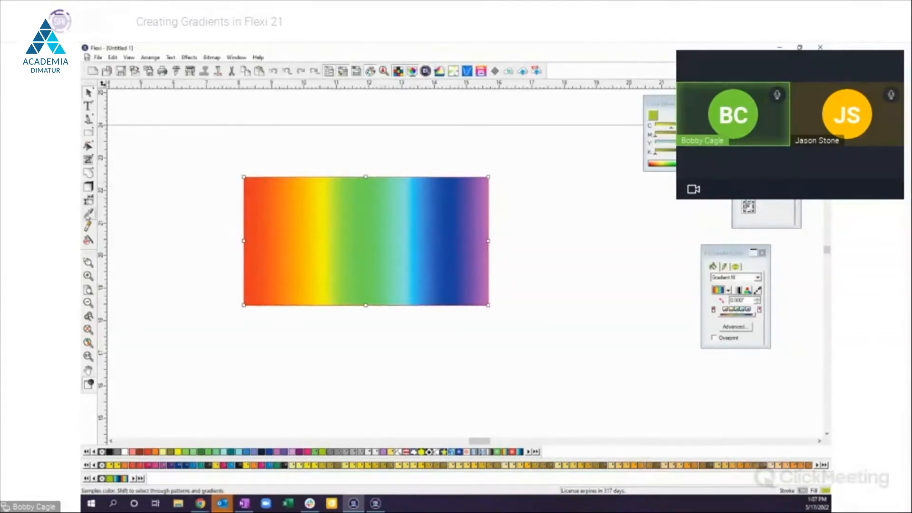
# Step: Sample the green area of the rainbow rectangle with the Eyedropper, bringing the Color Mixer into view for comparison
pyautogui.click(89, 213)
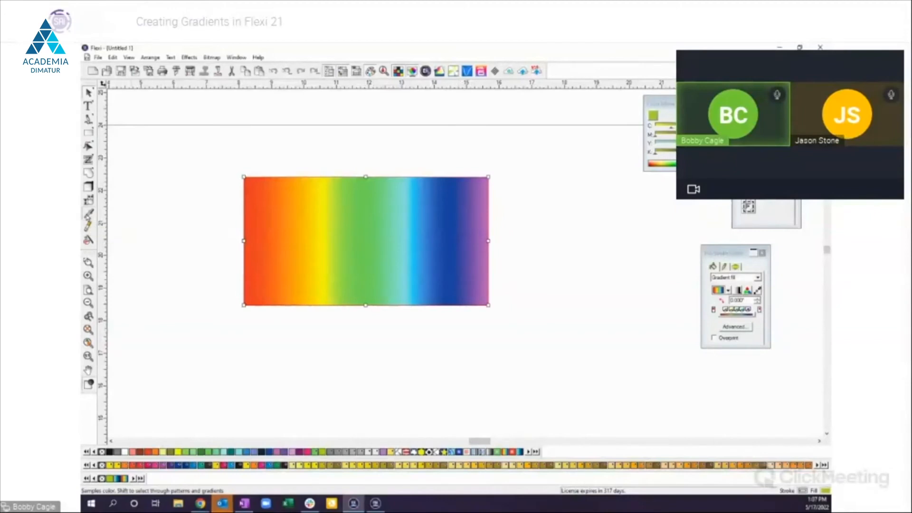
pyautogui.click(371, 235)
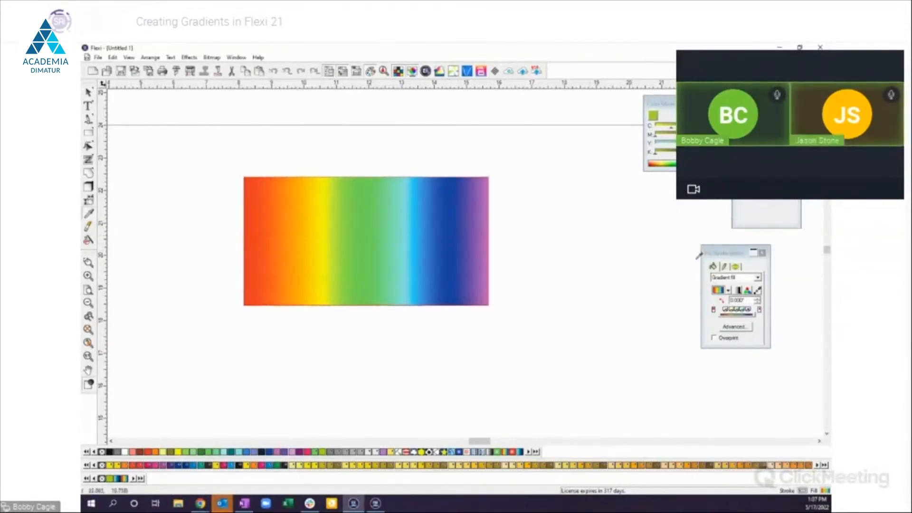
pyautogui.click(371, 71)
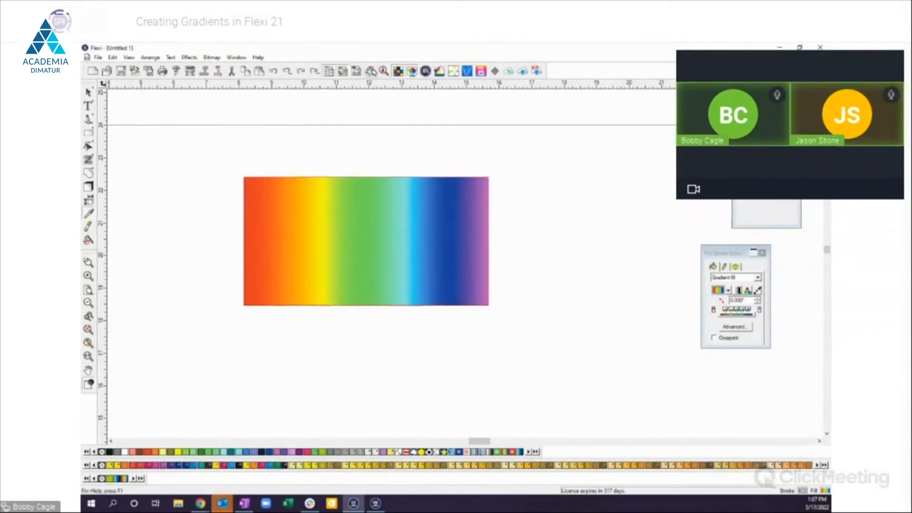
pyautogui.click(371, 71)
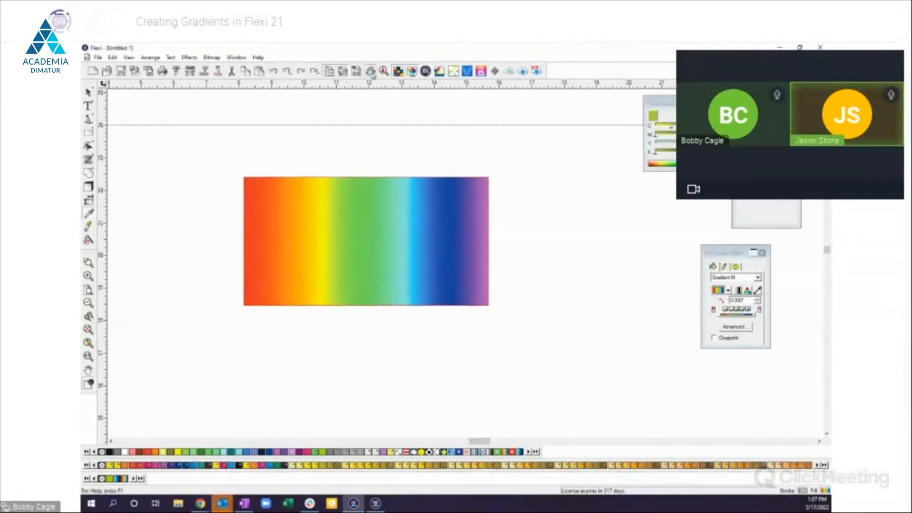
pyautogui.click(667, 104)
pyautogui.moveTo(666, 104); pyautogui.dragTo(662, 161)
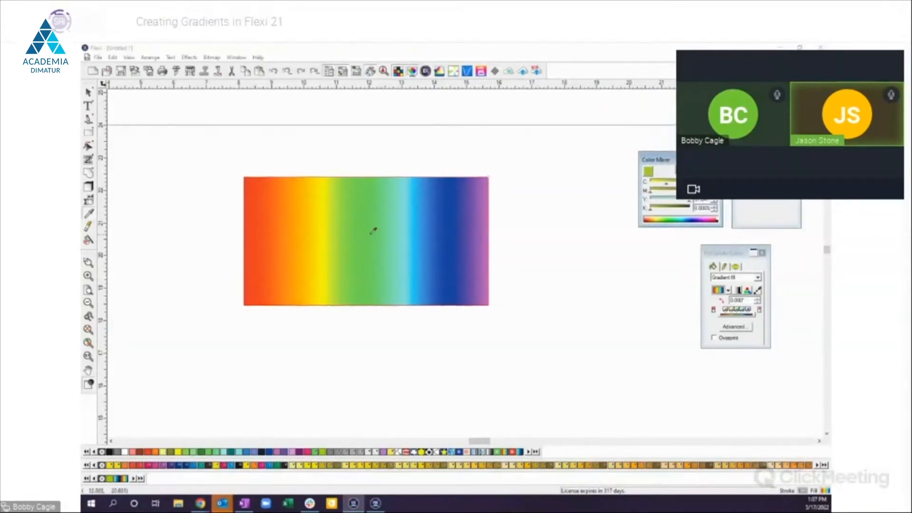
pyautogui.click(373, 231)
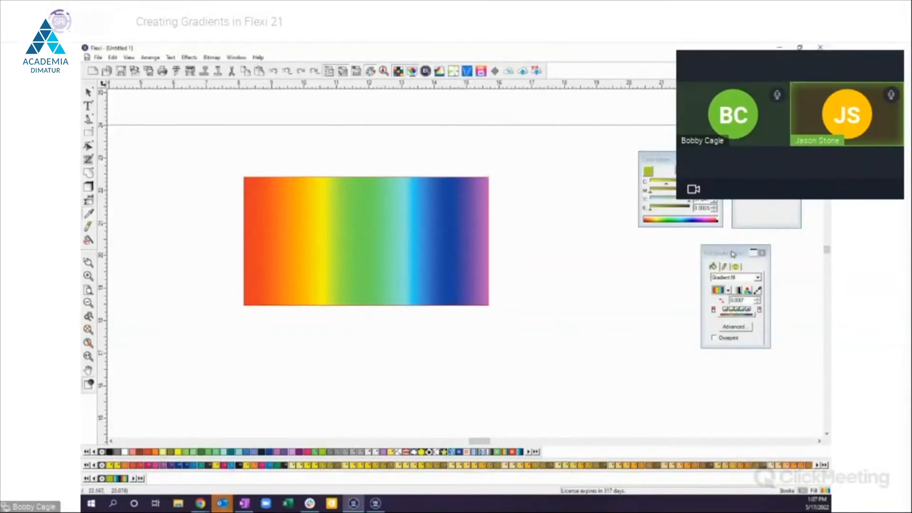
# Step: Rearrange the Fill/Stroke Editor and Color Mixer beside the rectangle and sample the gradient's dark blue area with the Eyedropper
pyautogui.moveTo(735, 254); pyautogui.dragTo(706, 271)
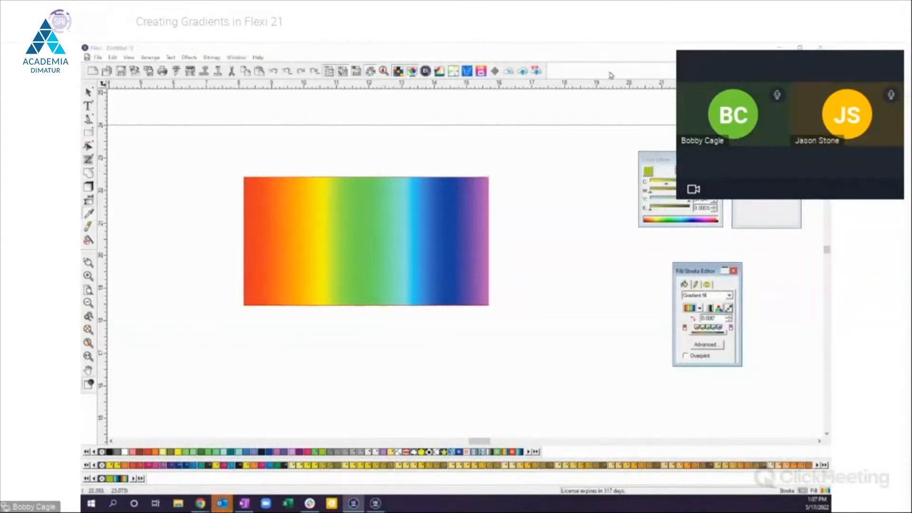
pyautogui.click(372, 73)
pyautogui.click(372, 74)
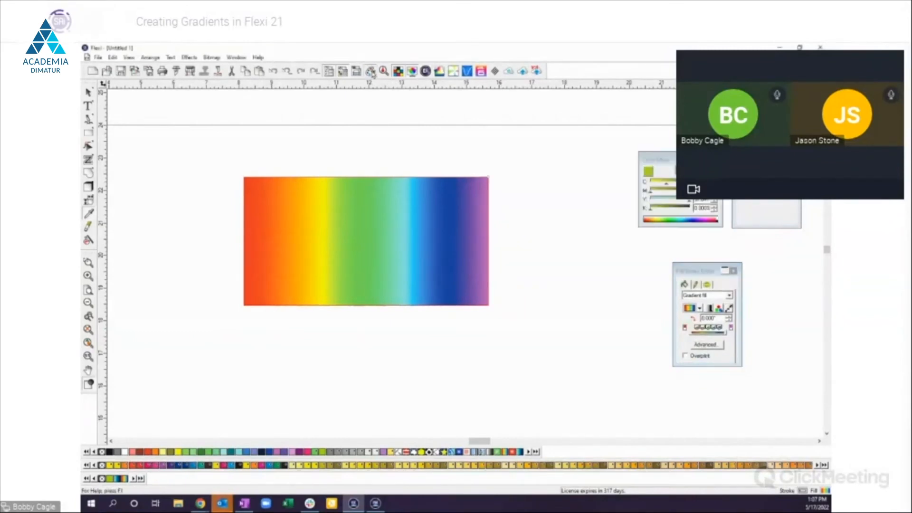
pyautogui.moveTo(691, 159); pyautogui.dragTo(644, 173)
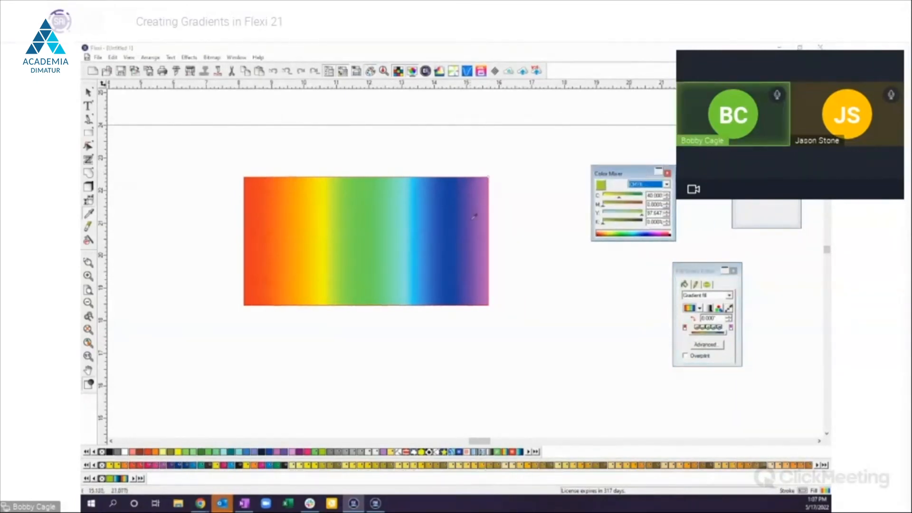
pyautogui.click(457, 234)
pyautogui.moveTo(632, 174); pyautogui.dragTo(636, 167)
# Step: Inspect the dark blue stop and its colour choices in the rainbow gradient's Advanced Settings, leaving the gradient as it is
pyautogui.click(729, 308)
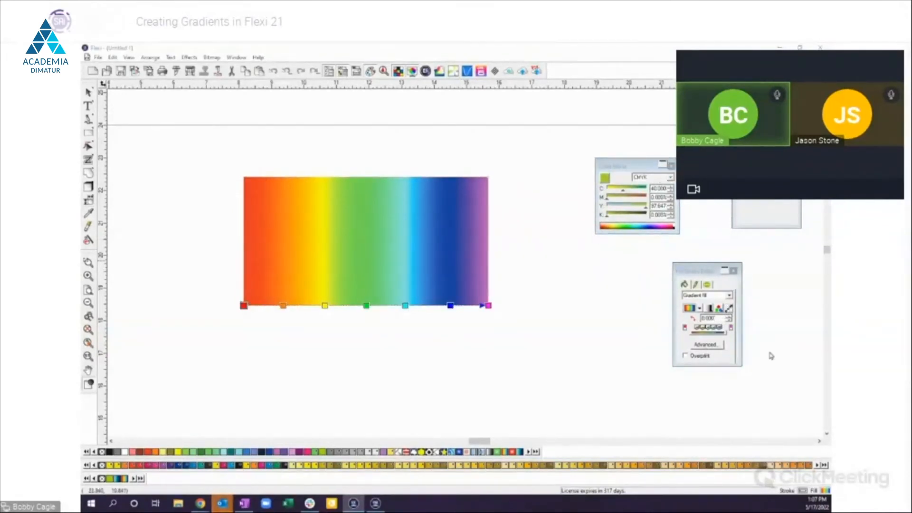
pyautogui.click(705, 345)
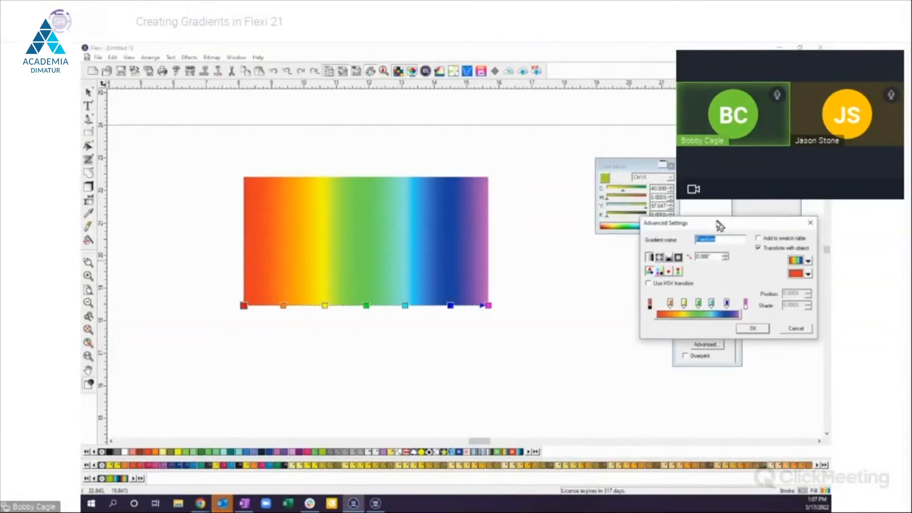
pyautogui.moveTo(722, 222)
pyautogui.mouseDown()
pyautogui.moveTo(651, 269)
pyautogui.moveTo(592, 326)
pyautogui.moveTo(549, 341)
pyautogui.mouseUp()
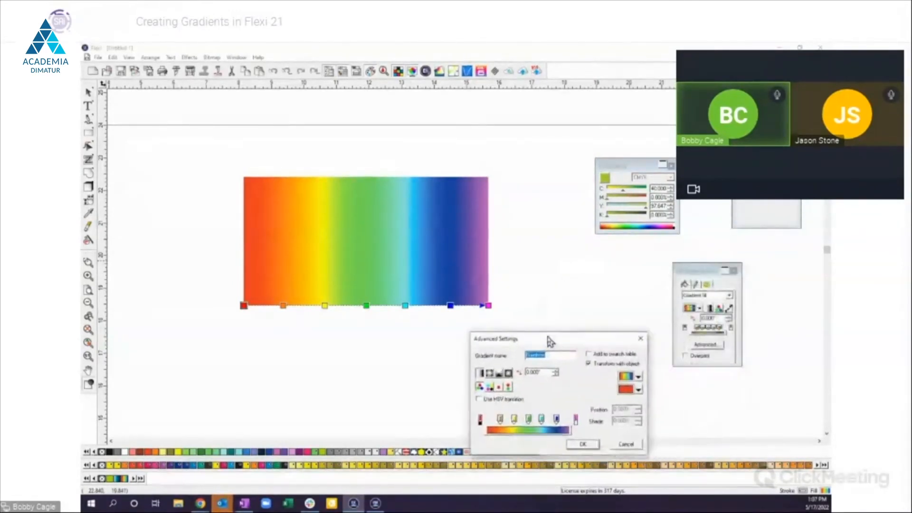
pyautogui.click(556, 419)
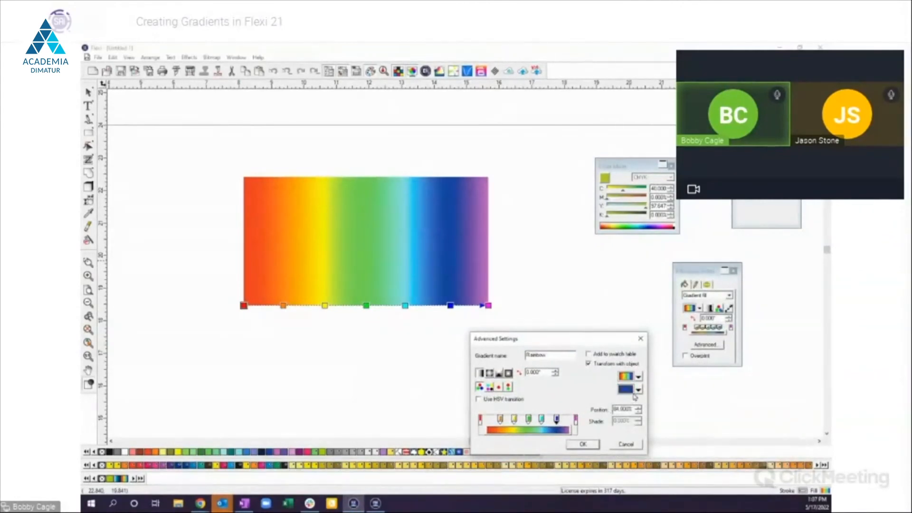
pyautogui.click(639, 389)
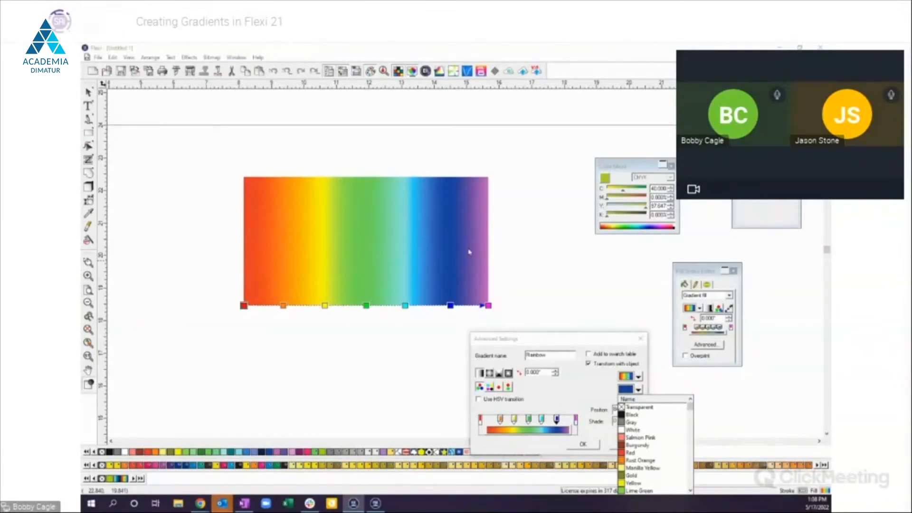
pyautogui.click(557, 419)
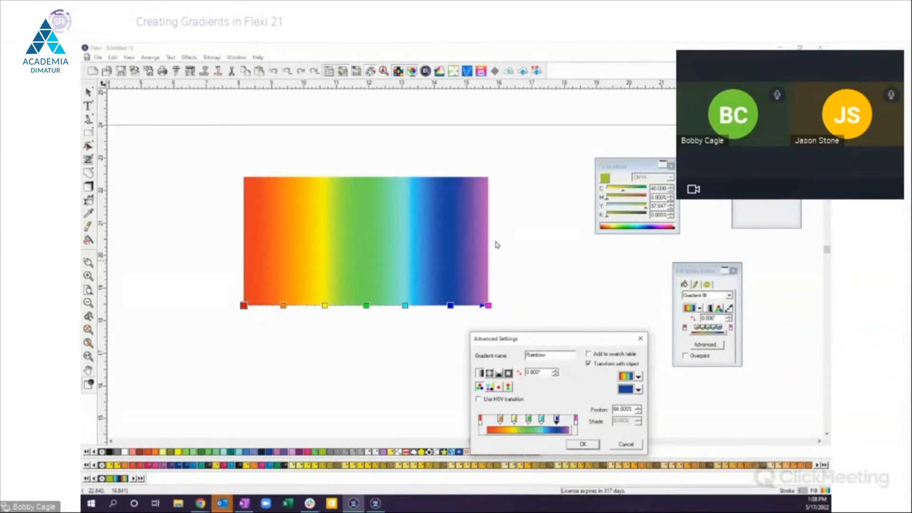
pyautogui.click(539, 176)
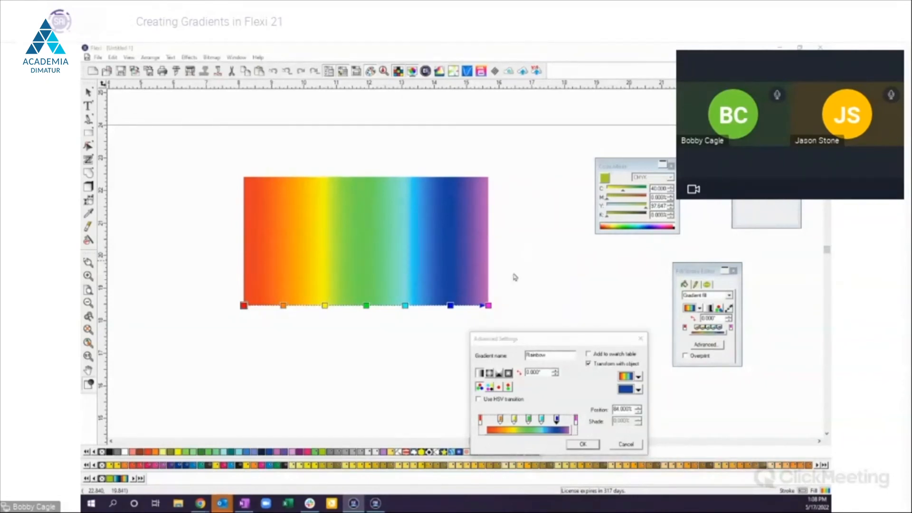
pyautogui.click(626, 444)
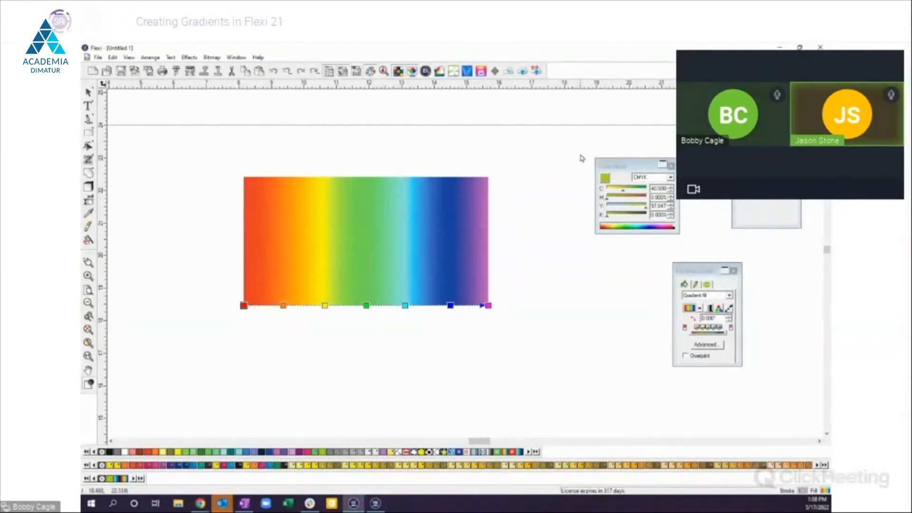
# Step: Reposition the rainbow gradient's line so it runs nearly horizontally, starting and ending beyond the rectangle's sides
pyautogui.moveTo(582, 146); pyautogui.dragTo(559, 290)
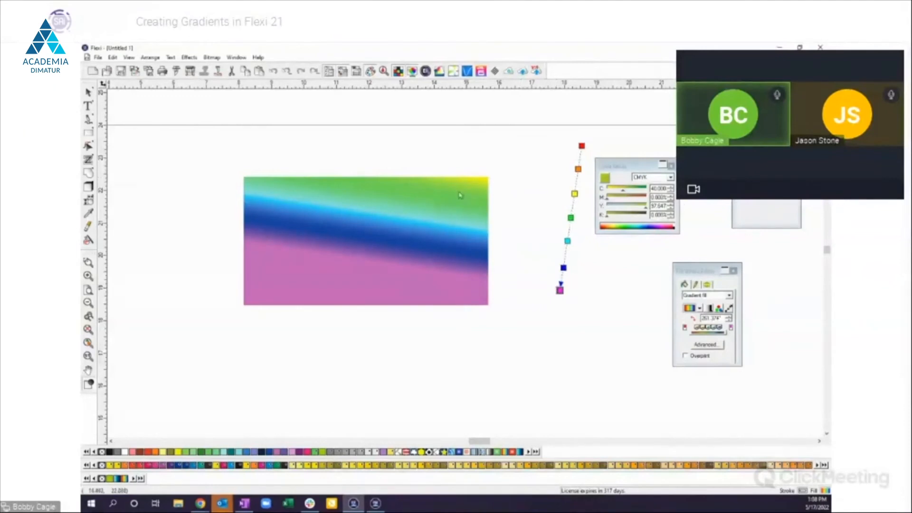
pyautogui.moveTo(582, 146); pyautogui.dragTo(224, 289)
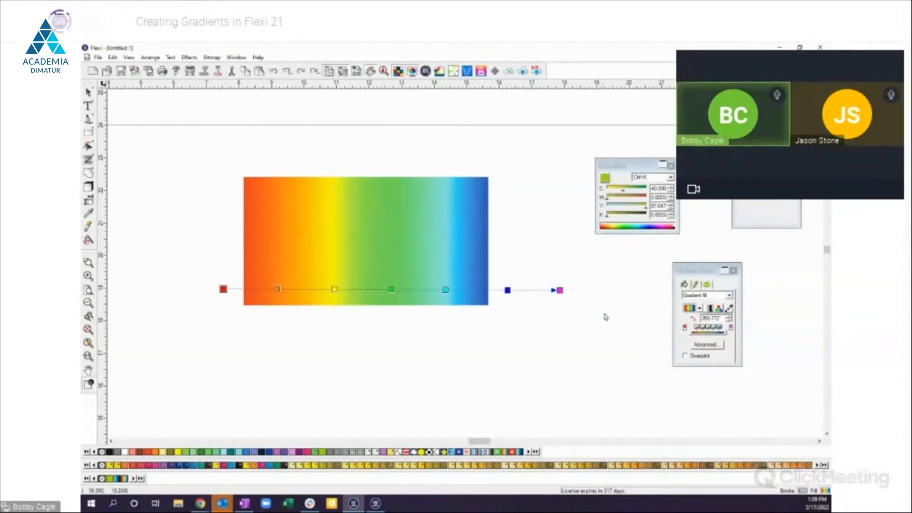
pyautogui.click(729, 309)
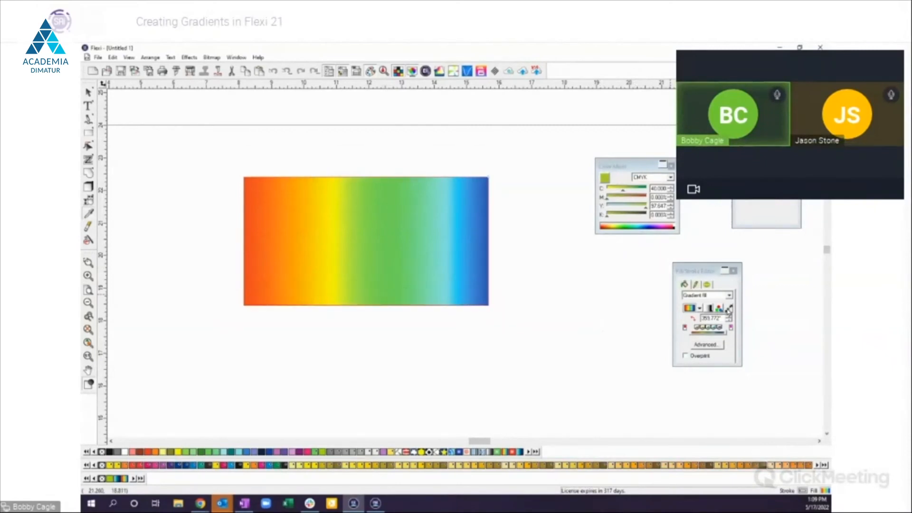
# Step: Switch the rectangle to a conical gradient, centre it within the shape and point its red end upward
pyautogui.click(708, 308)
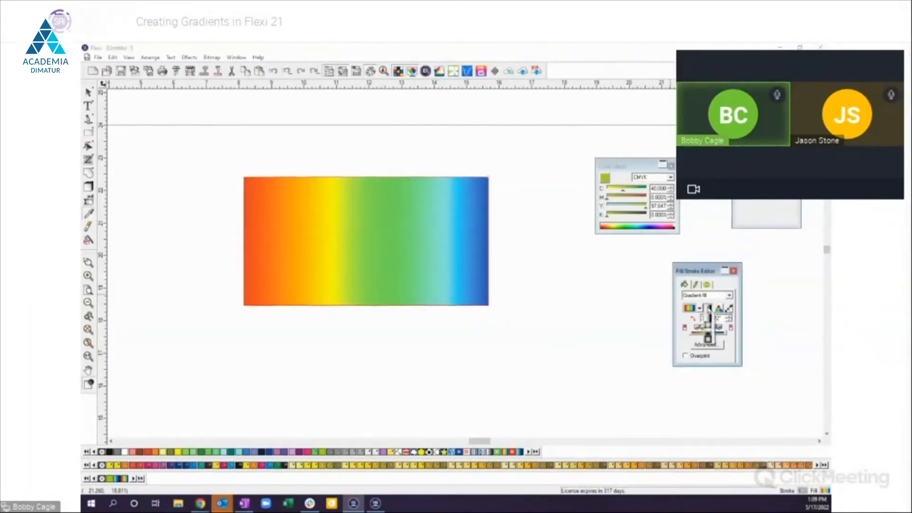
pyautogui.click(708, 325)
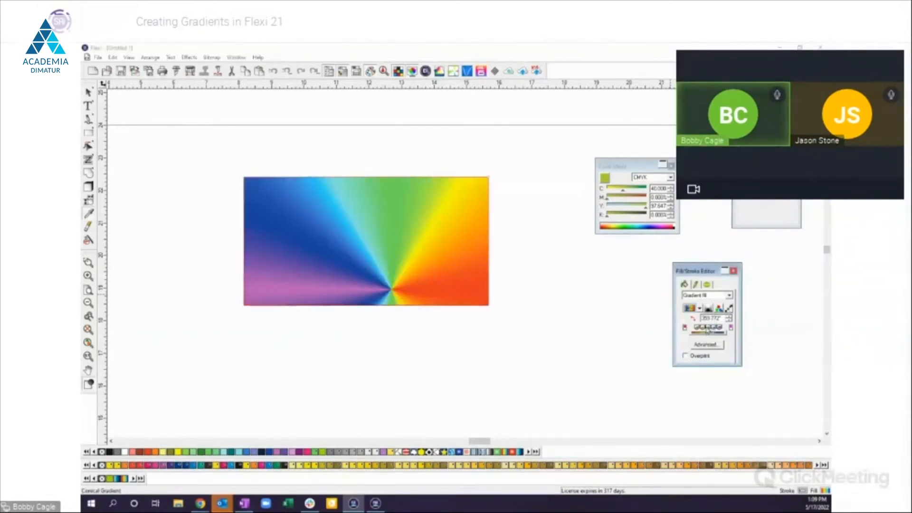
pyautogui.click(725, 308)
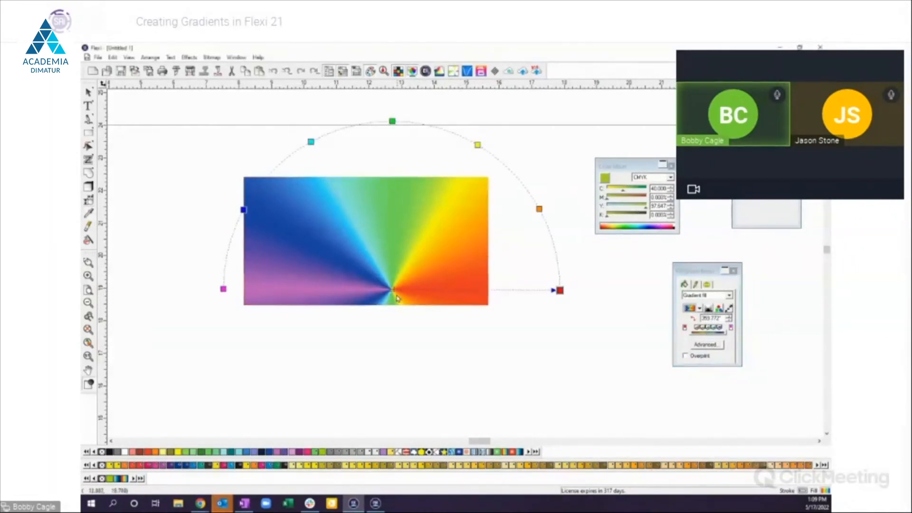
pyautogui.moveTo(559, 290); pyautogui.dragTo(378, 175)
pyautogui.moveTo(392, 289); pyautogui.dragTo(372, 255)
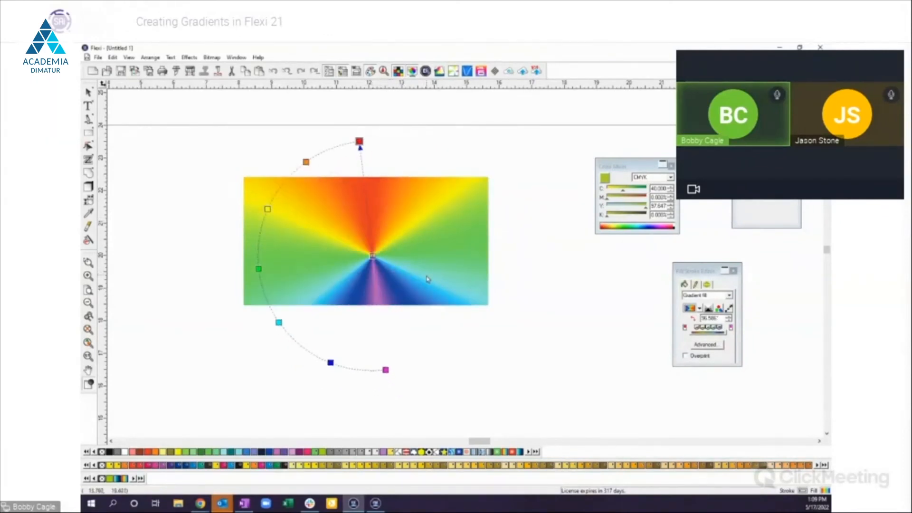
# Step: Delete the rectangle with the conical gradient
pyautogui.click(89, 92)
pyautogui.moveTo(167, 142); pyautogui.dragTo(529, 346)
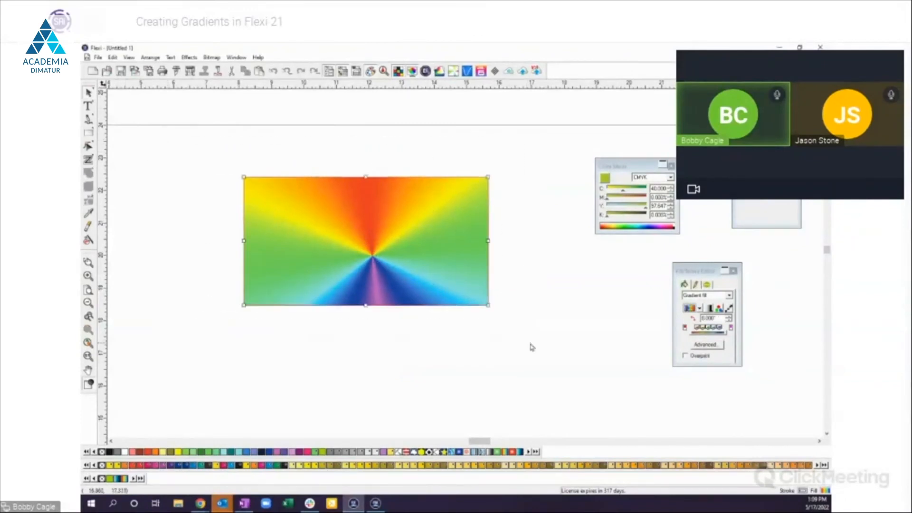
pyautogui.press('Delete')
# Step: Draw a rectangle about 3.4 by 2.8 in near the middle of the canvas and fill it black
pyautogui.click(88, 133)
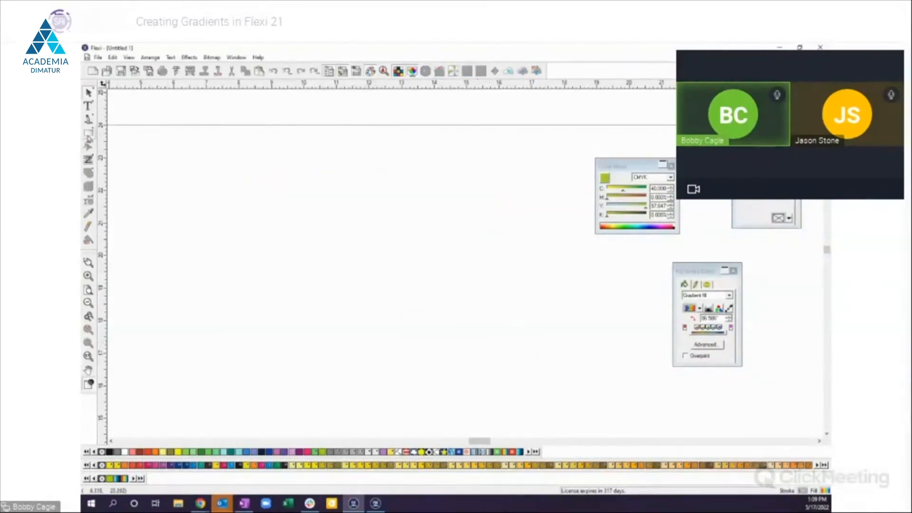
pyautogui.moveTo(303, 193); pyautogui.dragTo(412, 285)
pyautogui.click(109, 452)
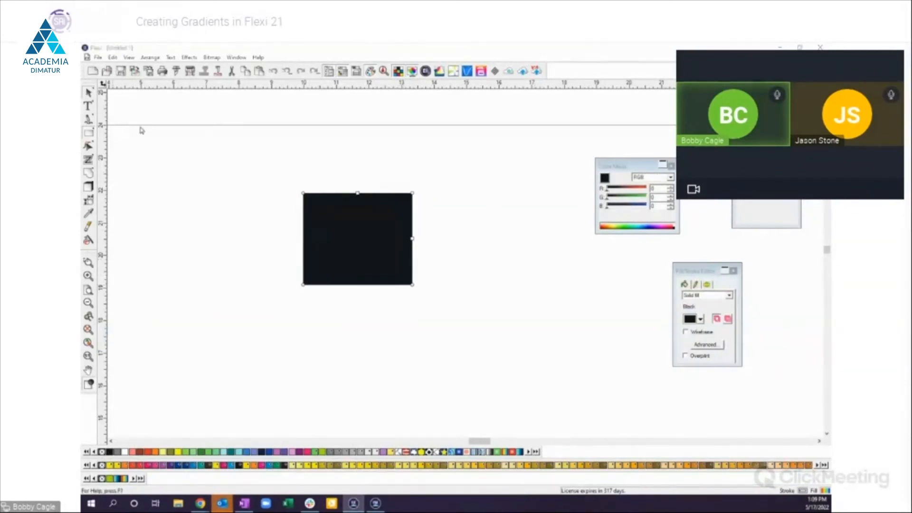
# Step: Rotate the black rectangle into a diamond and stretch it horizontally to about 9.9 in wide
pyautogui.click(366, 249)
pyautogui.moveTo(414, 192); pyautogui.dragTo(366, 167)
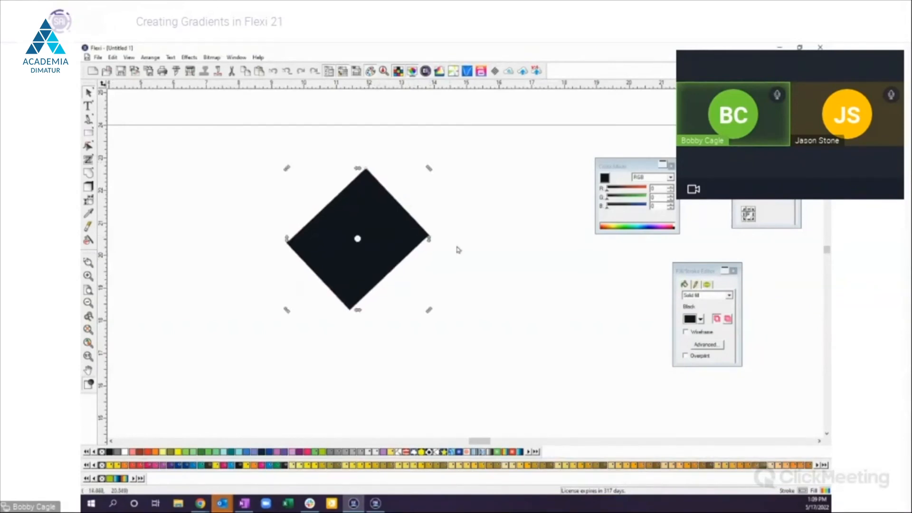
pyautogui.click(493, 262)
pyautogui.click(402, 246)
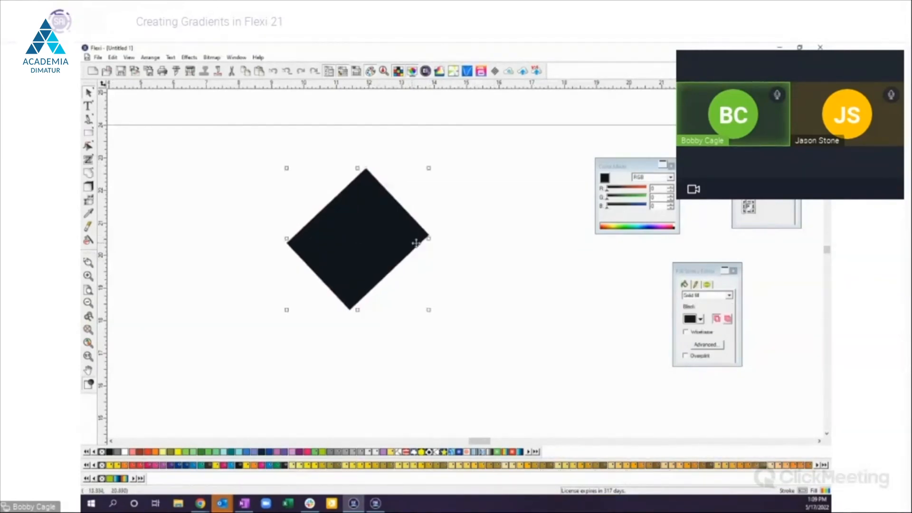
pyautogui.moveTo(429, 238); pyautogui.dragTo(611, 262)
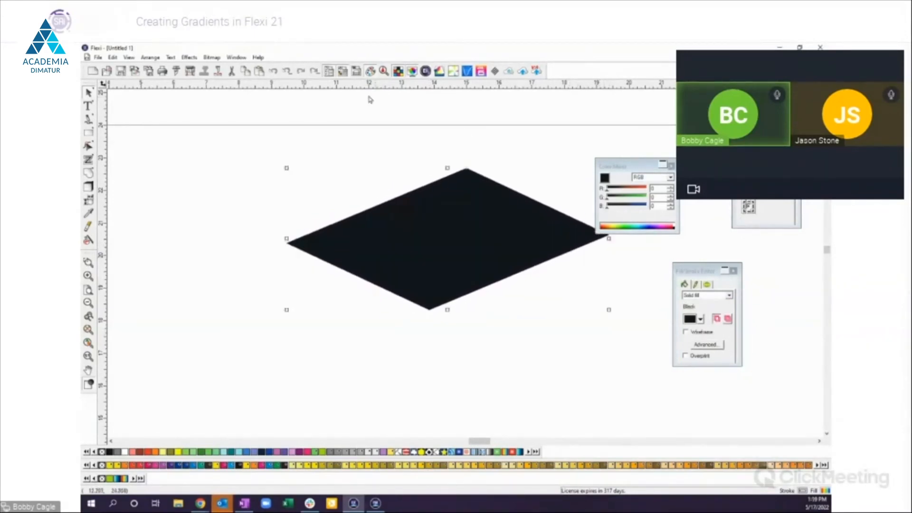
# Step: Apply a red block shadow beneath the black diamond and move the combined shape down to free space above it
pyautogui.click(189, 57)
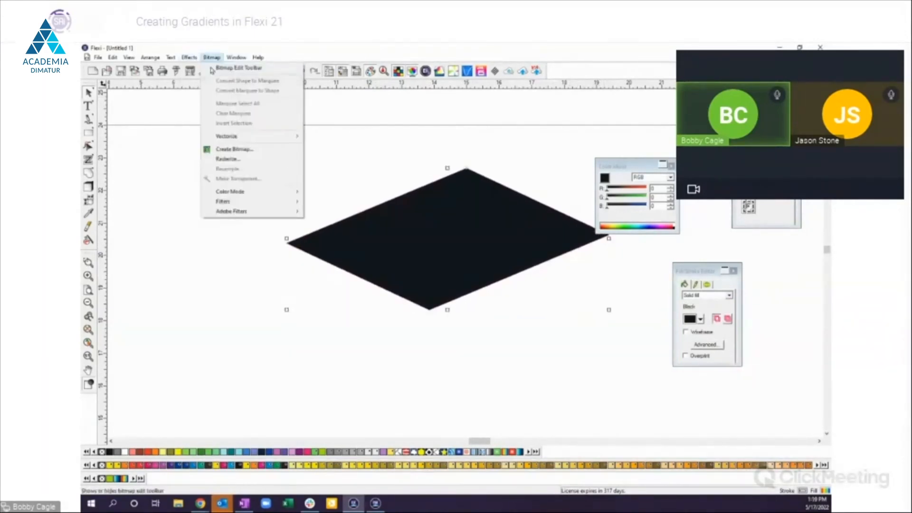
pyautogui.click(206, 190)
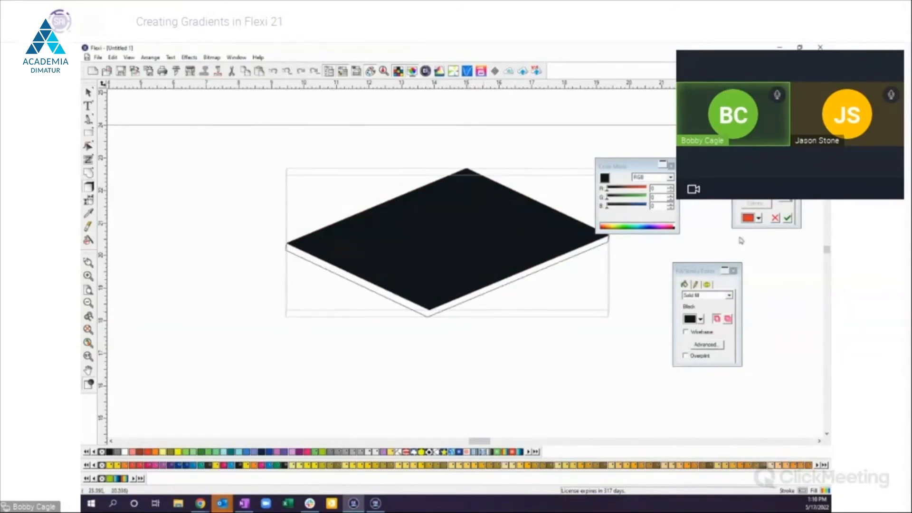
pyautogui.click(788, 219)
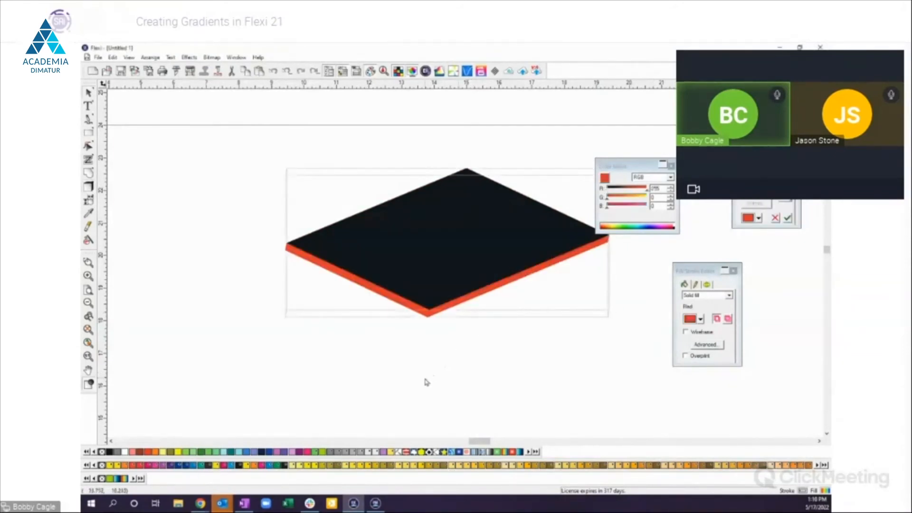
pyautogui.moveTo(450, 275); pyautogui.dragTo(435, 297)
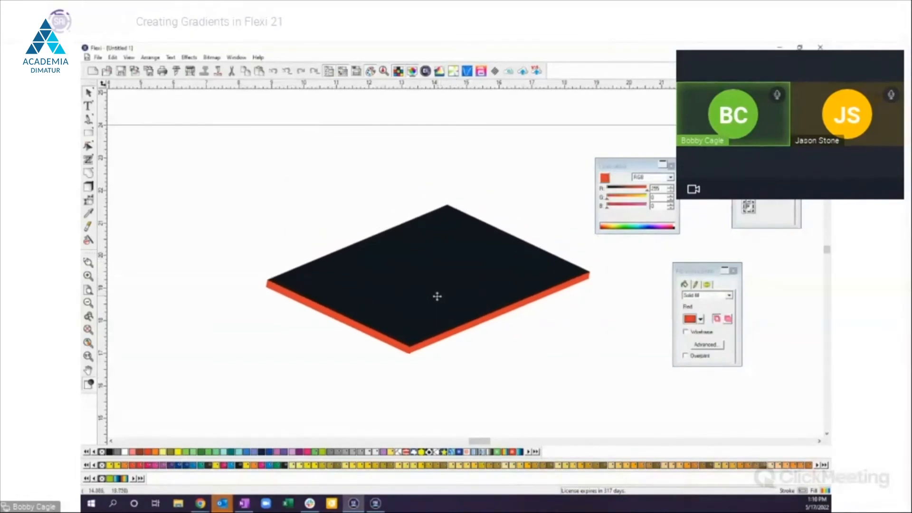
# Step: Draw a rainbow-filled circle about 5.2 in across and position it over the black diamond
pyautogui.moveTo(91, 136); pyautogui.dragTo(150, 137)
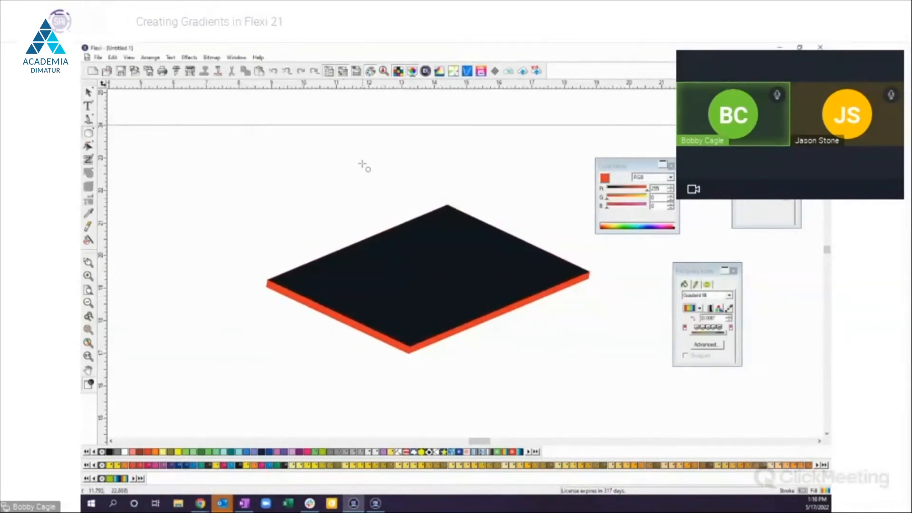
pyautogui.moveTo(363, 163); pyautogui.dragTo(436, 202)
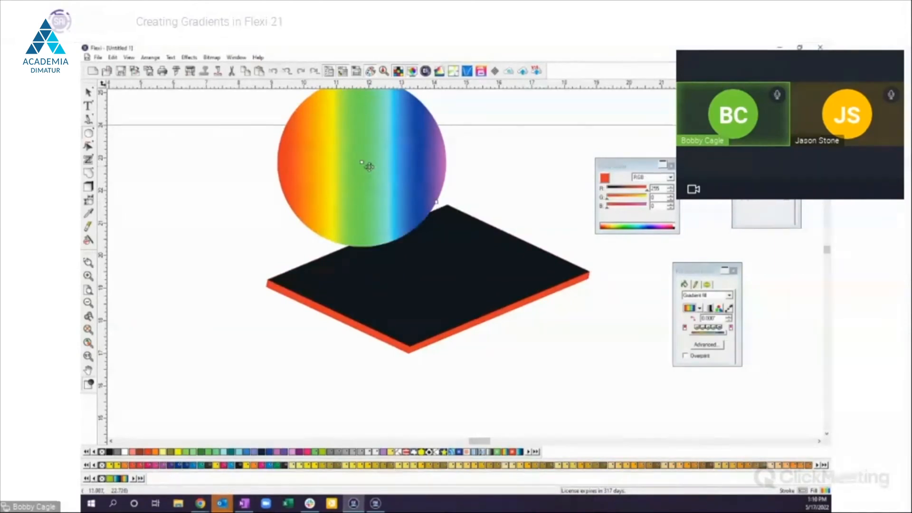
pyautogui.moveTo(368, 167); pyautogui.dragTo(434, 210)
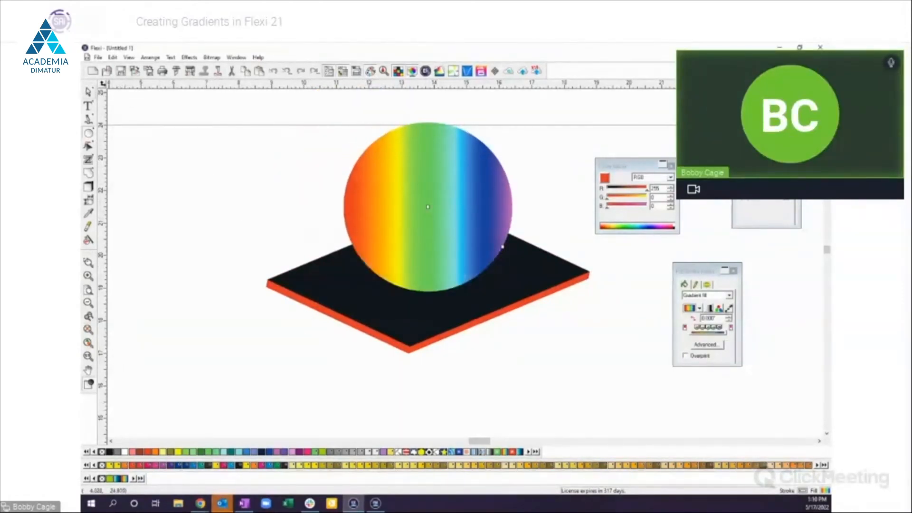
# Step: Fill the diamond's red block shadow with the white-to-black linear gradient swatch and deselect it
pyautogui.click(90, 93)
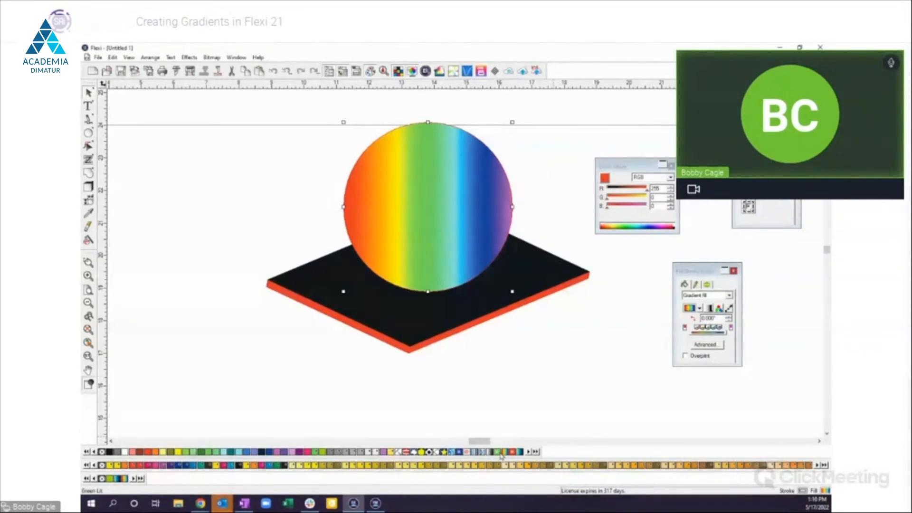
pyautogui.click(410, 331)
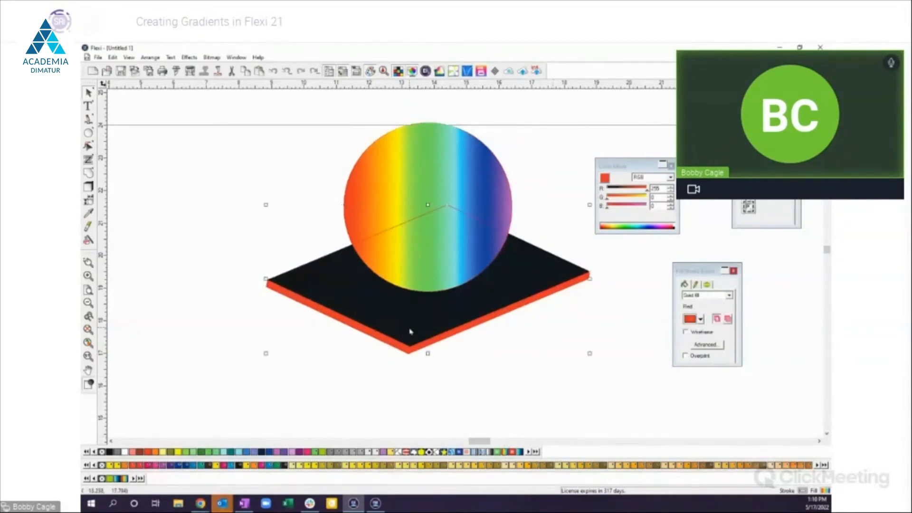
pyautogui.click(488, 452)
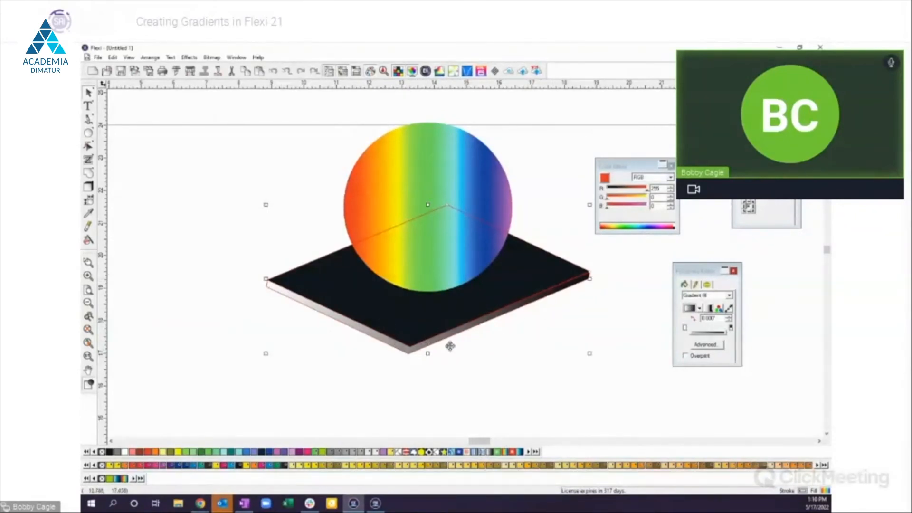
pyautogui.click(582, 379)
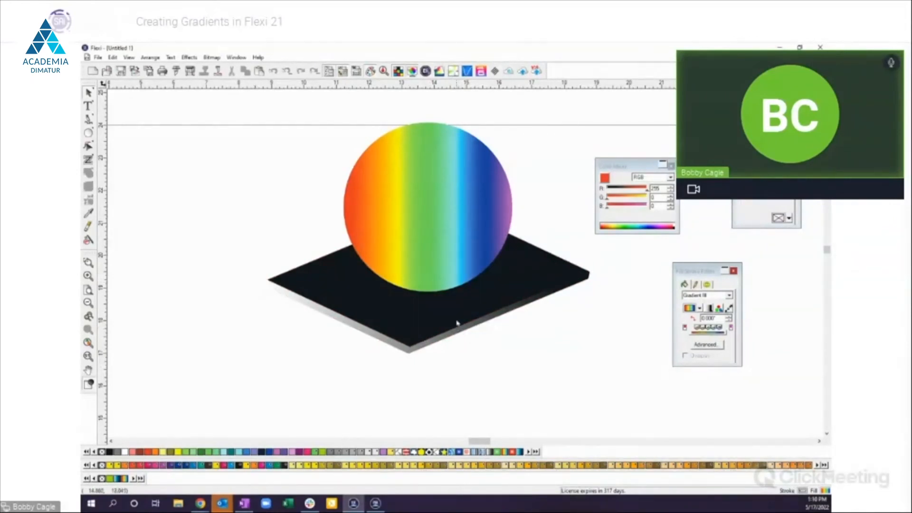
# Step: Change the circle's linear rainbow fill to a radial gradient
pyautogui.click(443, 266)
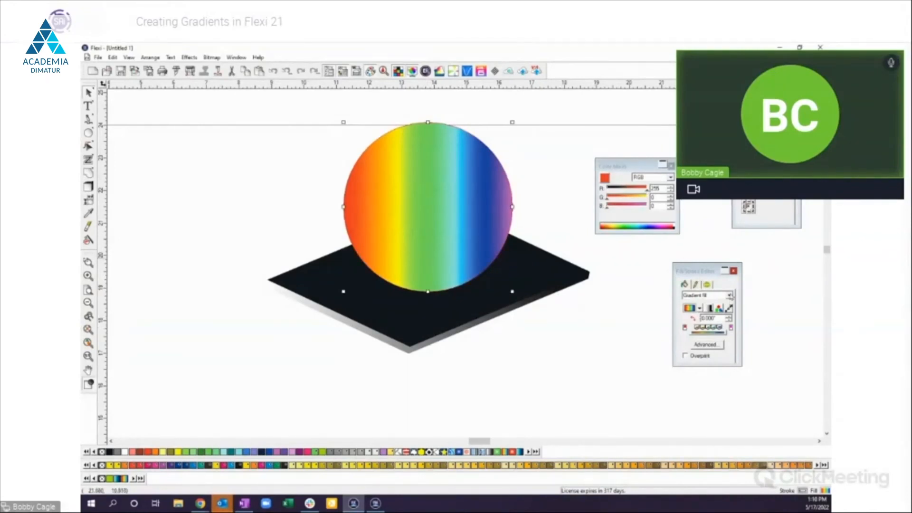
pyautogui.click(729, 296)
pyautogui.click(730, 296)
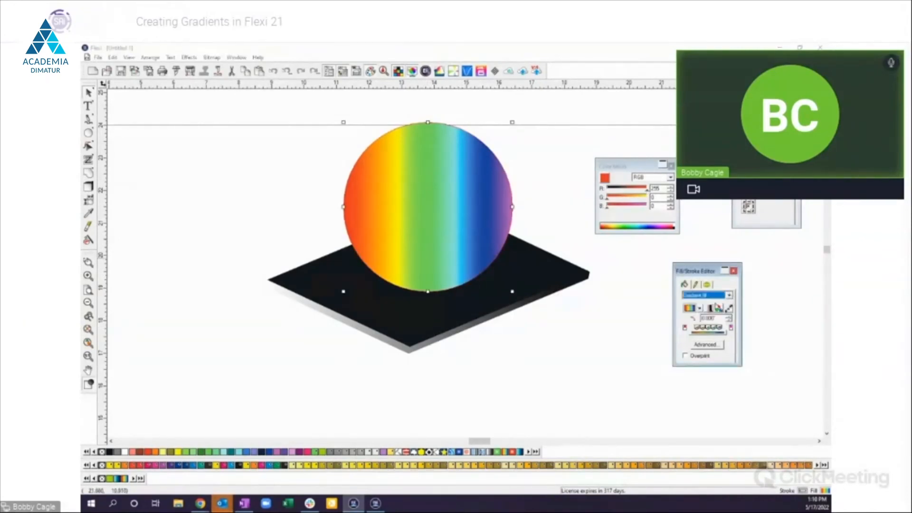
pyautogui.click(708, 308)
pyautogui.click(708, 326)
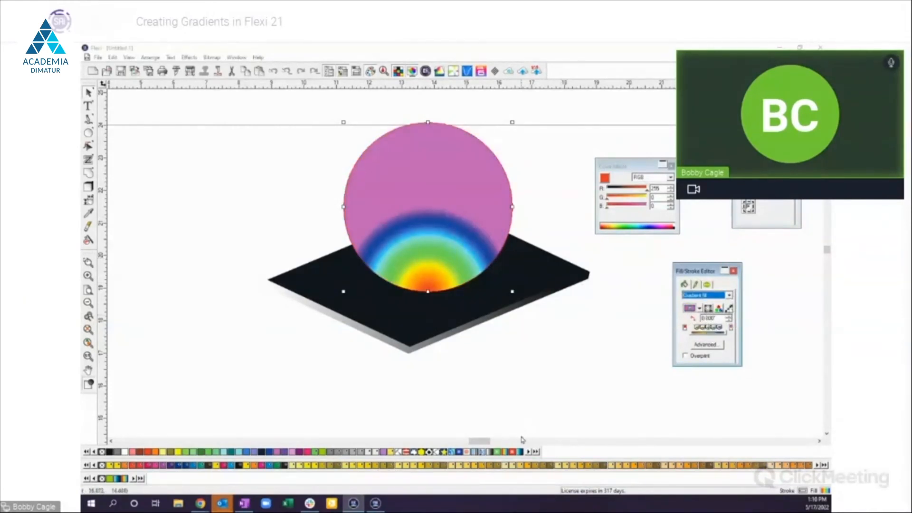
# Step: Fill the circle with the white-to-red radial gradient swatch, placing its white centre at the circle's upper left and its red end at the lower-right edge
pyautogui.click(514, 452)
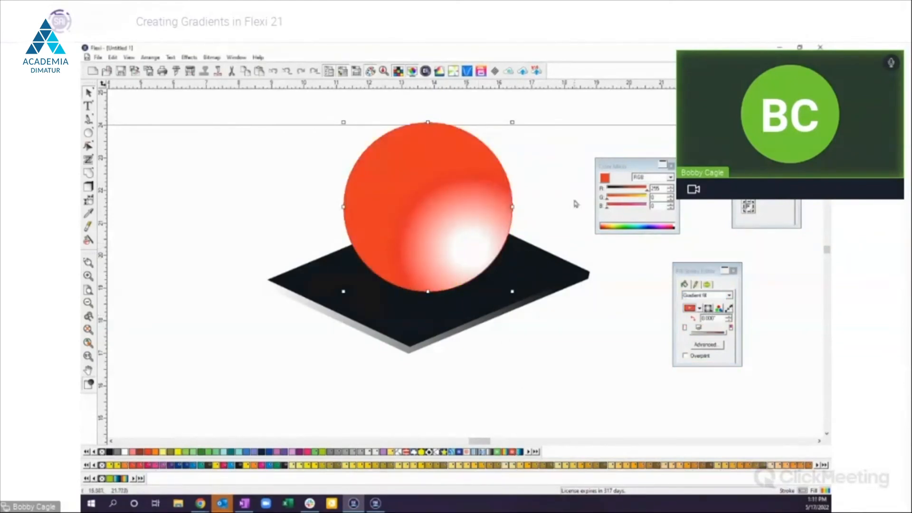
pyautogui.click(729, 308)
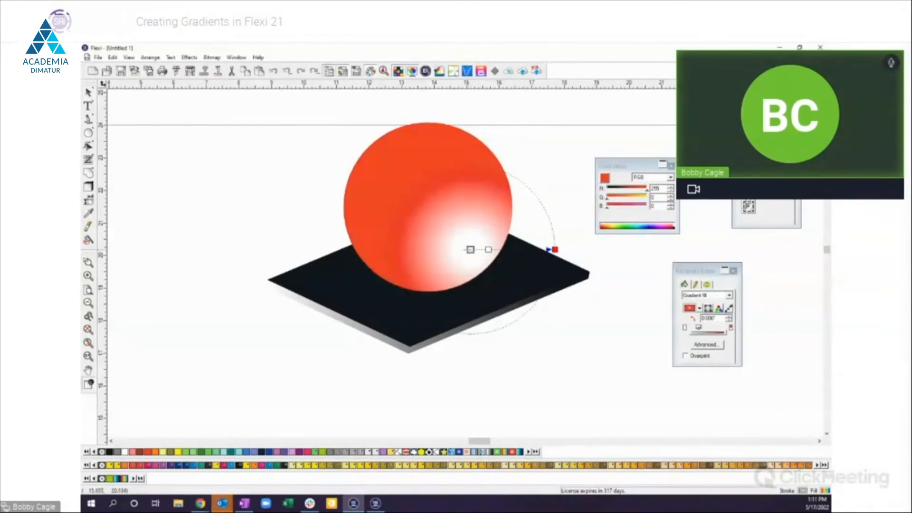
pyautogui.moveTo(470, 250); pyautogui.dragTo(392, 188)
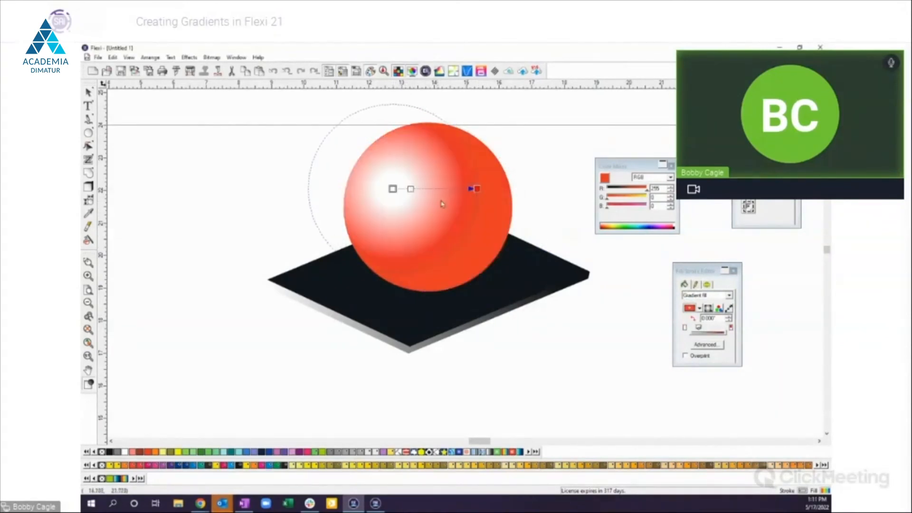
pyautogui.moveTo(476, 189)
pyautogui.mouseDown()
pyautogui.moveTo(545, 246)
pyautogui.moveTo(482, 225)
pyautogui.moveTo(502, 233)
pyautogui.mouseUp()
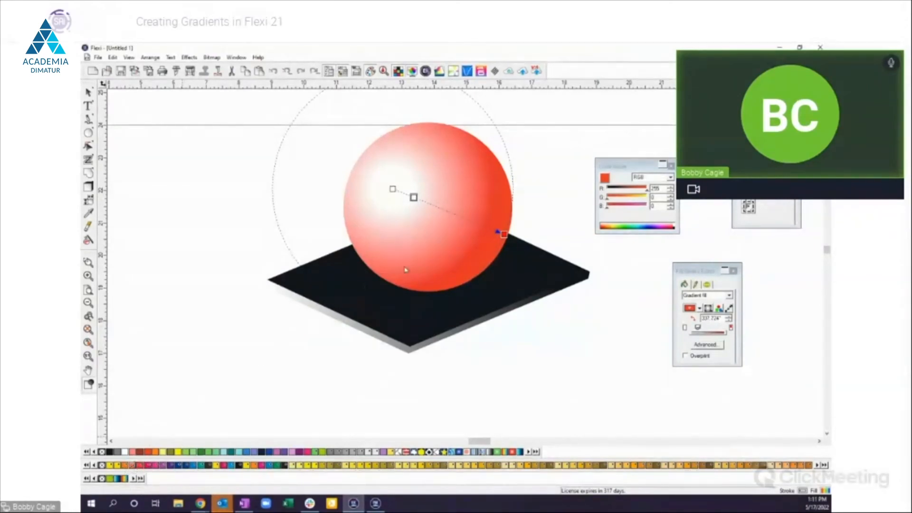
# Step: Add red and orange intermediate stops to the circle's radial gradient and extend its red end just beyond the circle's lower-right edge
pyautogui.click(455, 217)
pyautogui.moveTo(455, 215); pyautogui.dragTo(469, 220)
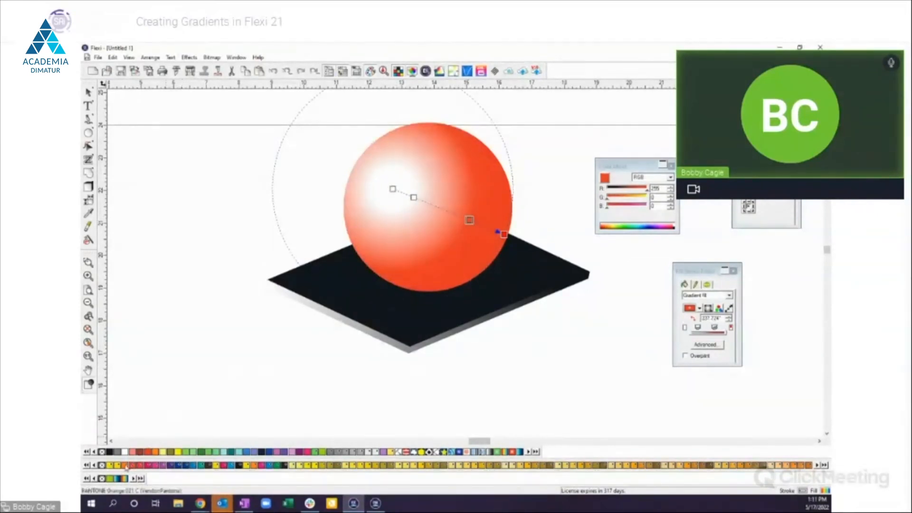
pyautogui.click(440, 209)
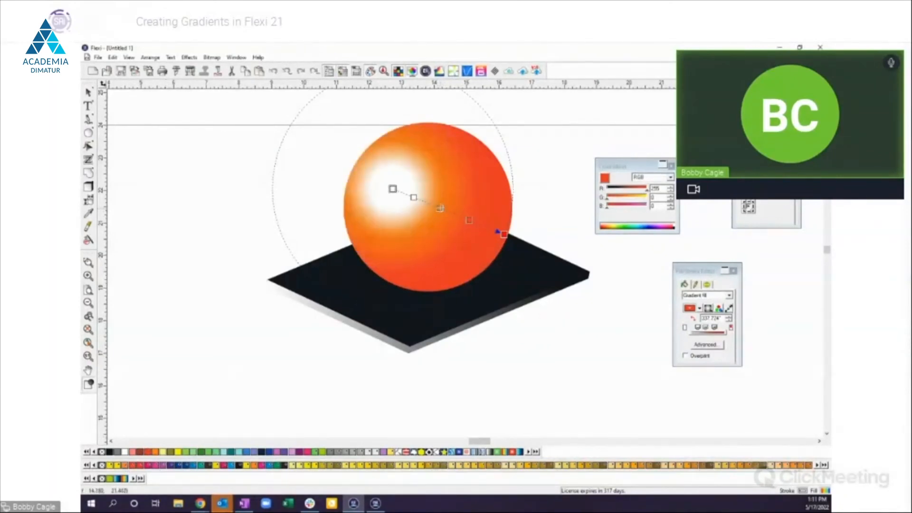
pyautogui.moveTo(440, 208); pyautogui.dragTo(447, 210)
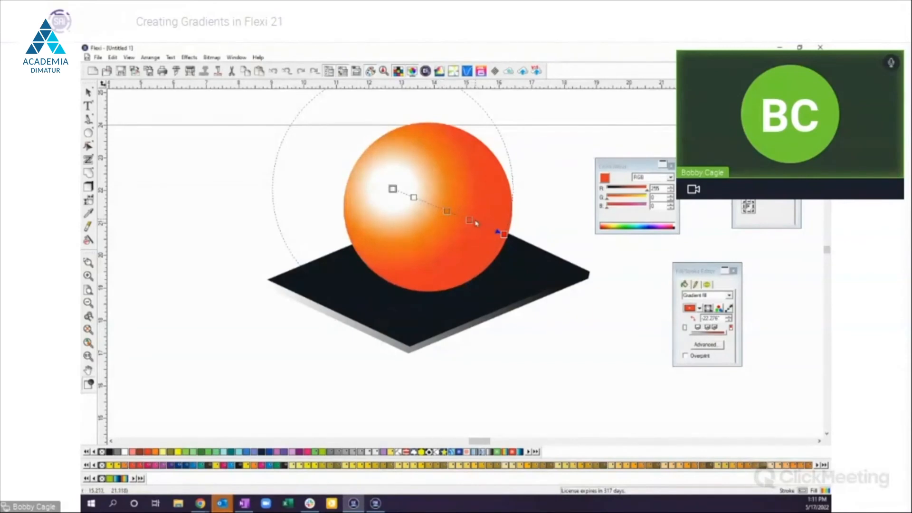
pyautogui.moveTo(469, 220); pyautogui.dragTo(525, 240)
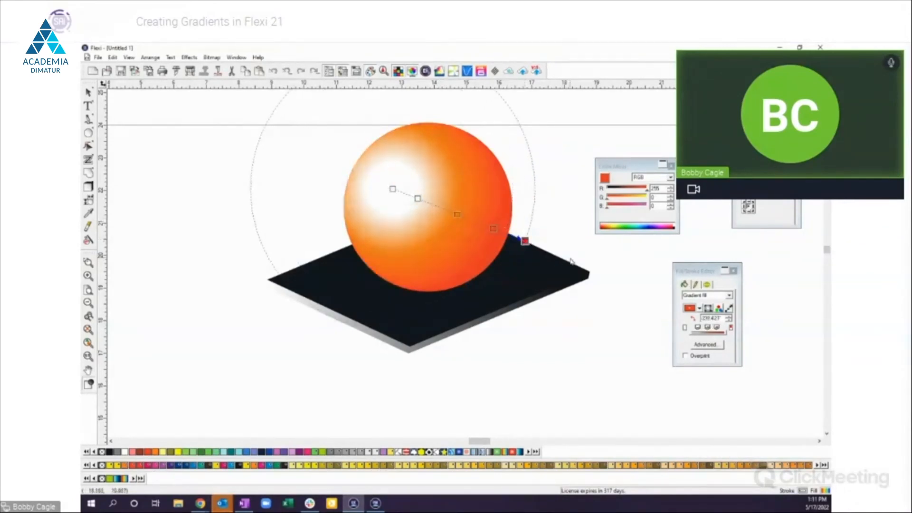
pyautogui.click(464, 313)
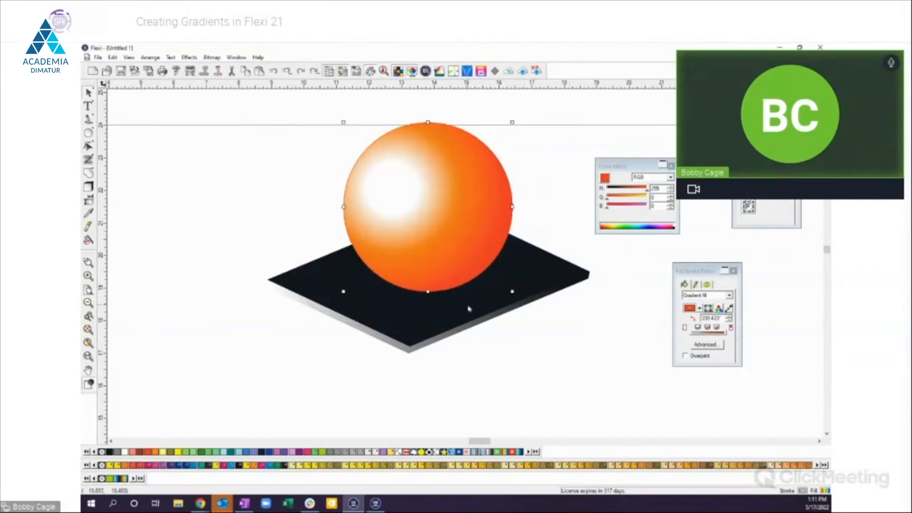
# Step: Fill the black diamond with the white-to-black gradient, and add gray stops at 50% and 77% to its block shadow's gradient
pyautogui.click(468, 309)
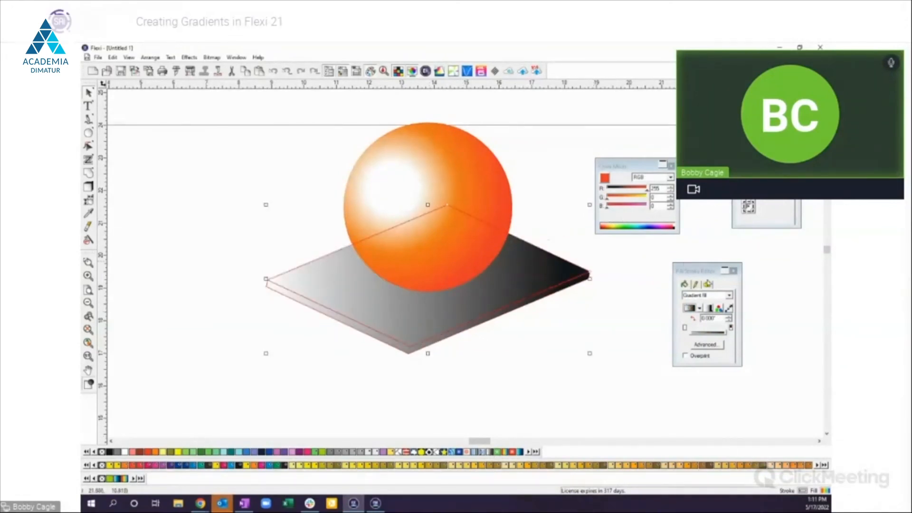
pyautogui.click(728, 308)
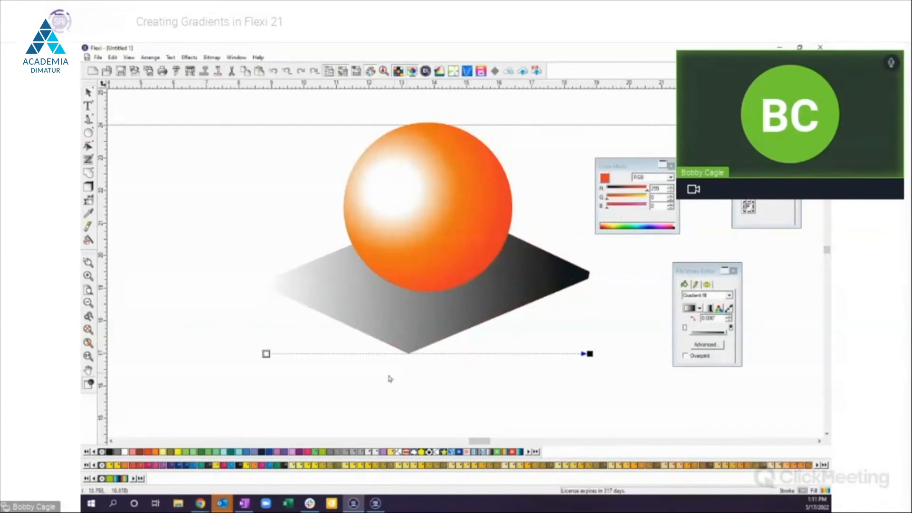
pyautogui.click(715, 347)
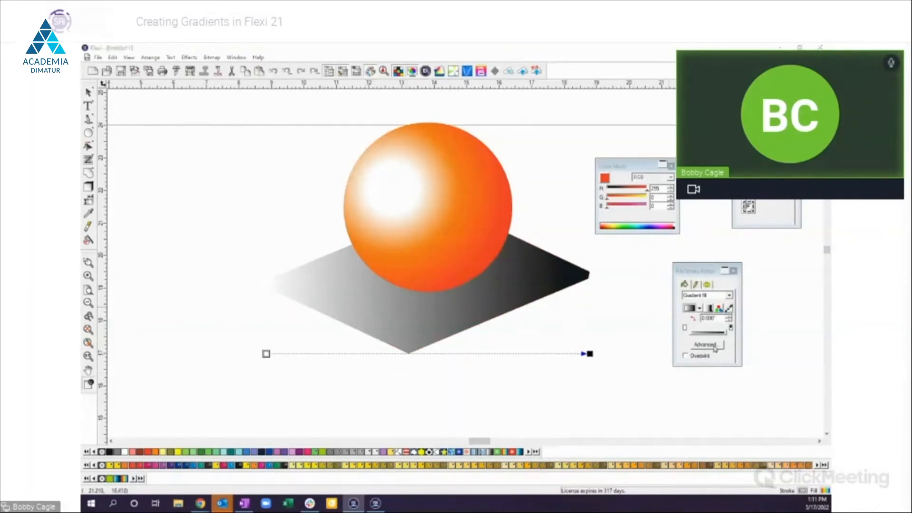
pyautogui.moveTo(768, 318); pyautogui.dragTo(723, 324)
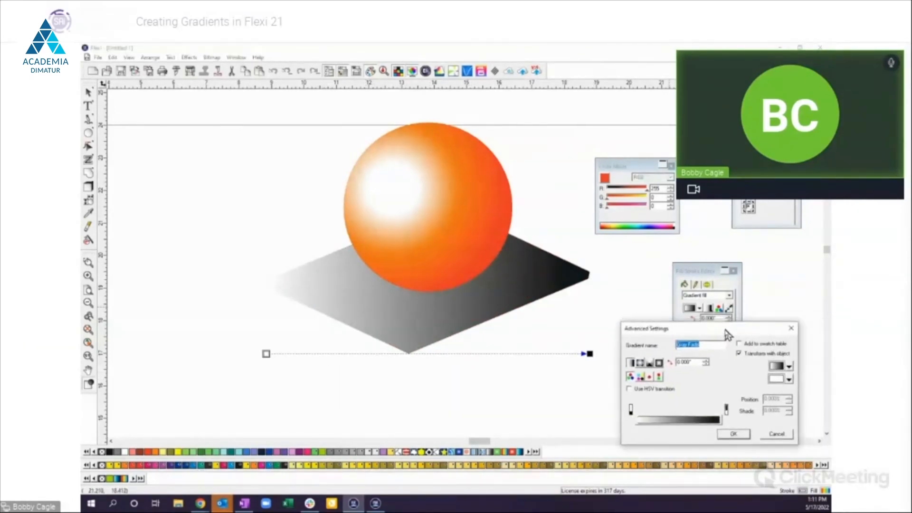
pyautogui.click(678, 413)
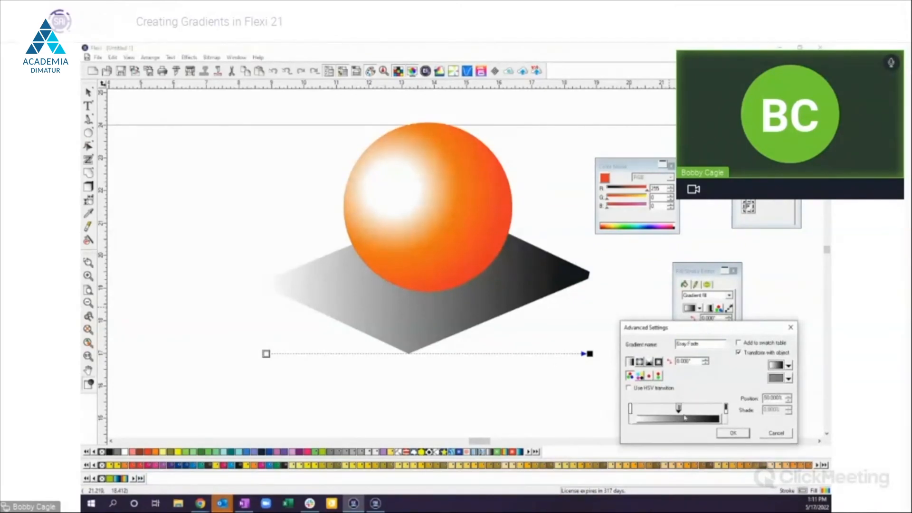
pyautogui.click(701, 412)
pyautogui.click(789, 378)
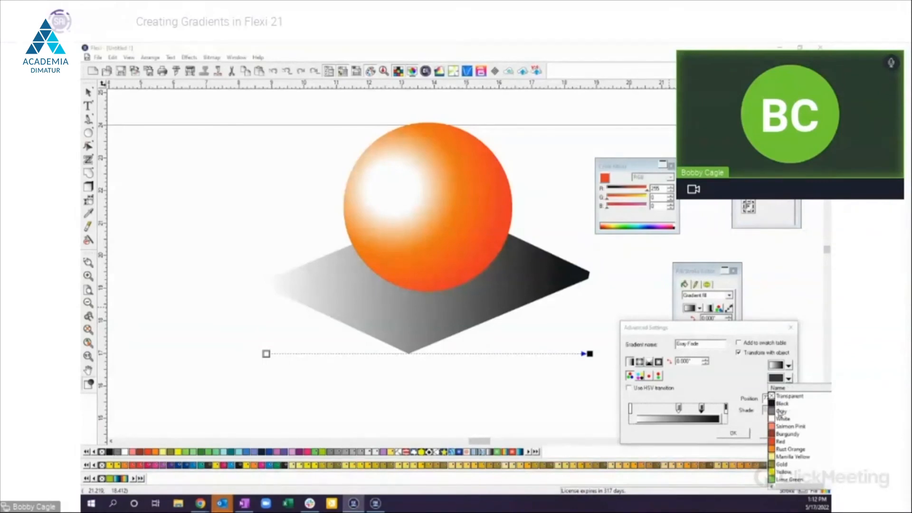
pyautogui.click(781, 413)
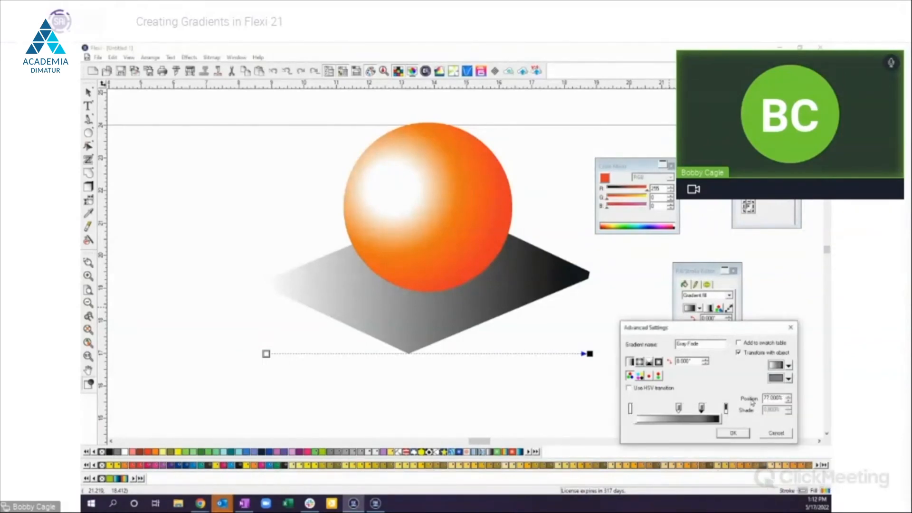
pyautogui.click(733, 434)
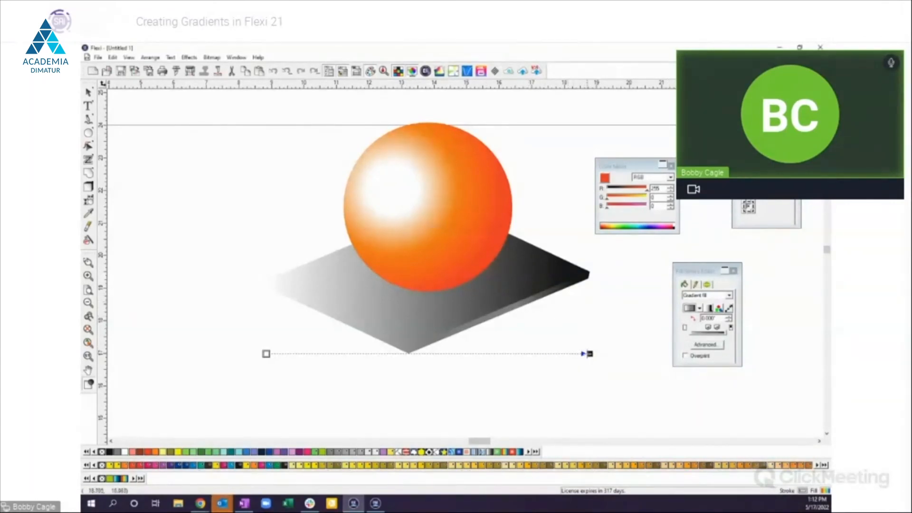
# Step: Reverse the block shadow's linear gradient to run from white at the diamond's right corner to black at its left, and deselect it
pyautogui.moveTo(588, 354); pyautogui.dragTo(472, 360)
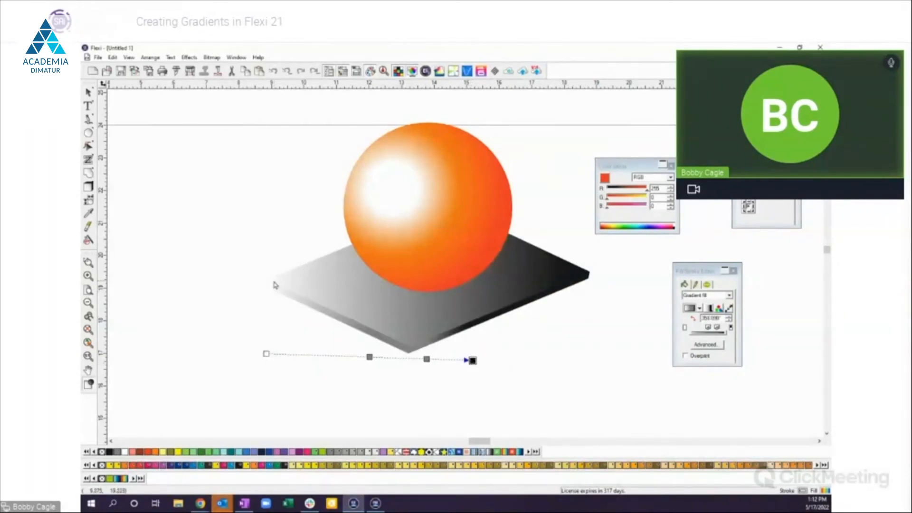
pyautogui.moveTo(472, 360)
pyautogui.mouseDown()
pyautogui.moveTo(464, 359)
pyautogui.moveTo(485, 356)
pyautogui.mouseUp()
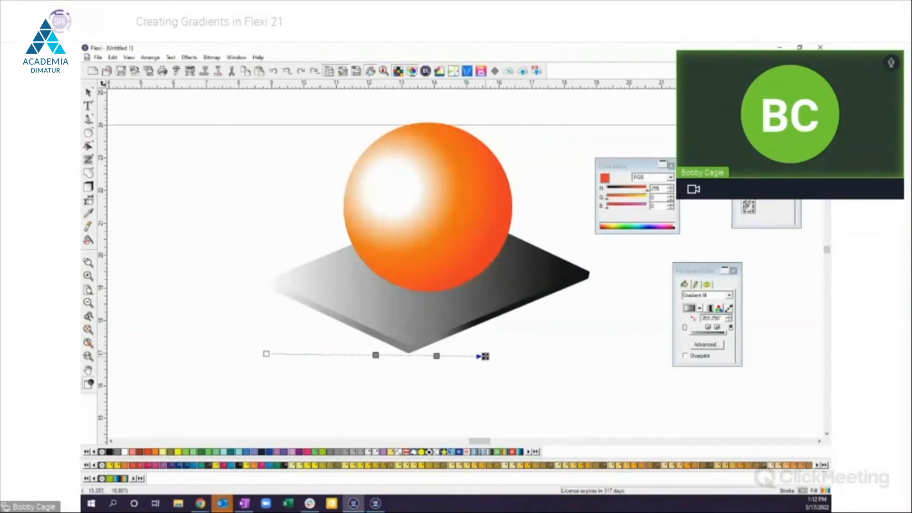
pyautogui.moveTo(266, 353)
pyautogui.mouseDown()
pyautogui.moveTo(574, 323)
pyautogui.moveTo(580, 356)
pyautogui.mouseUp()
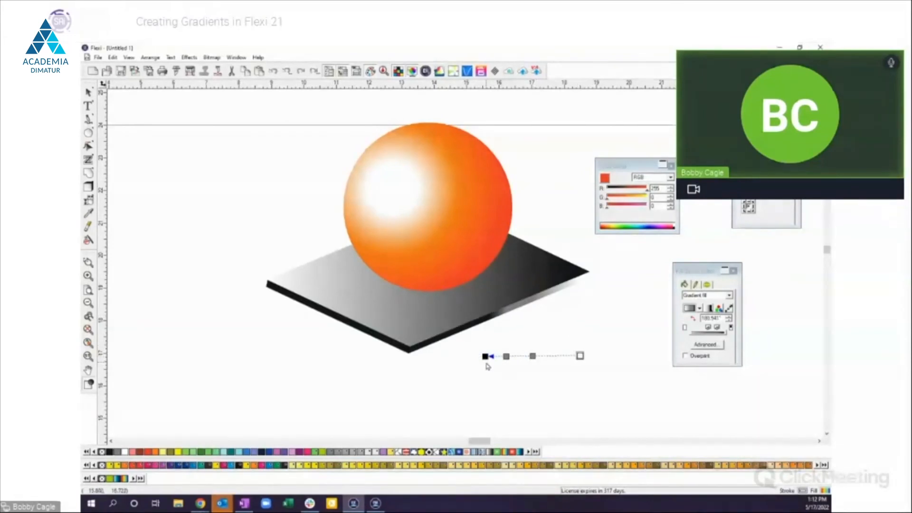
pyautogui.moveTo(485, 356); pyautogui.dragTo(285, 356)
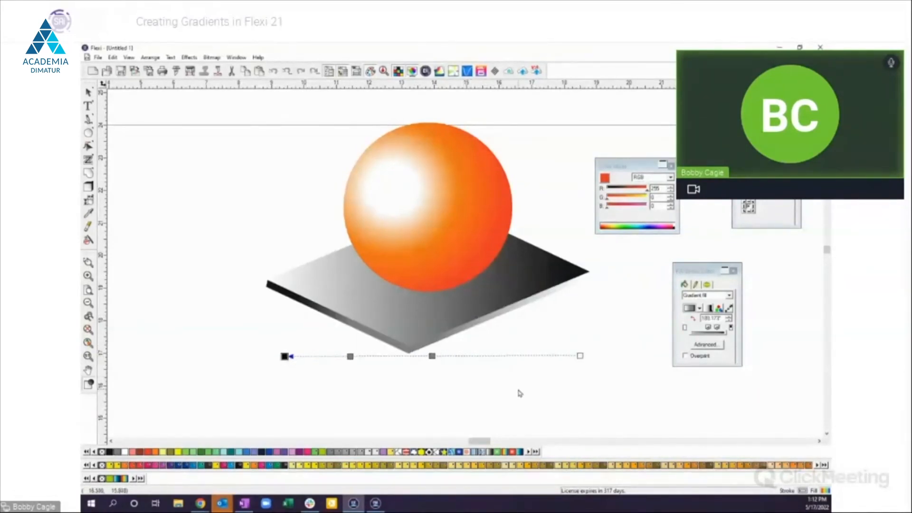
pyautogui.click(88, 93)
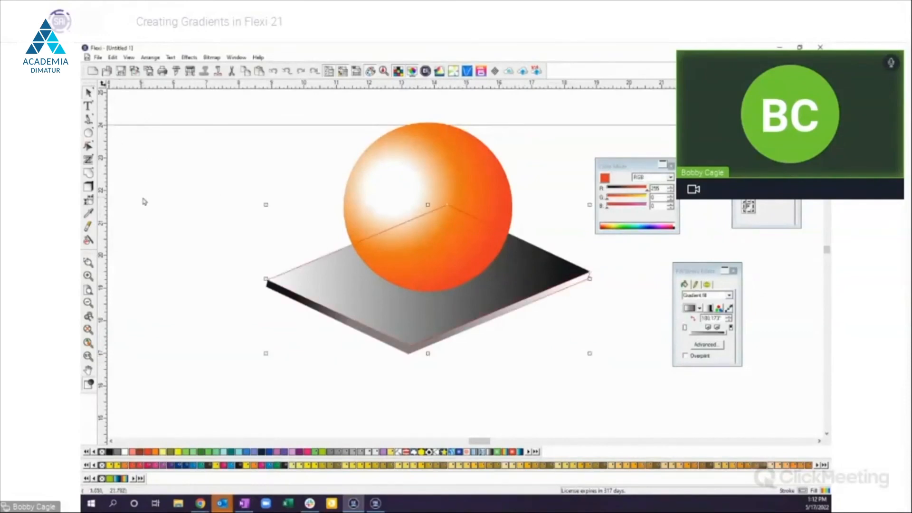
pyautogui.click(144, 201)
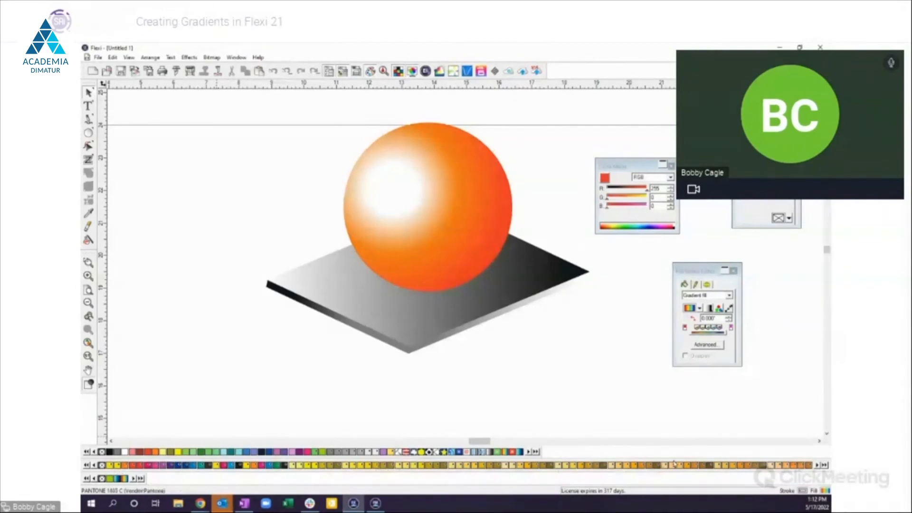
pyautogui.click(719, 308)
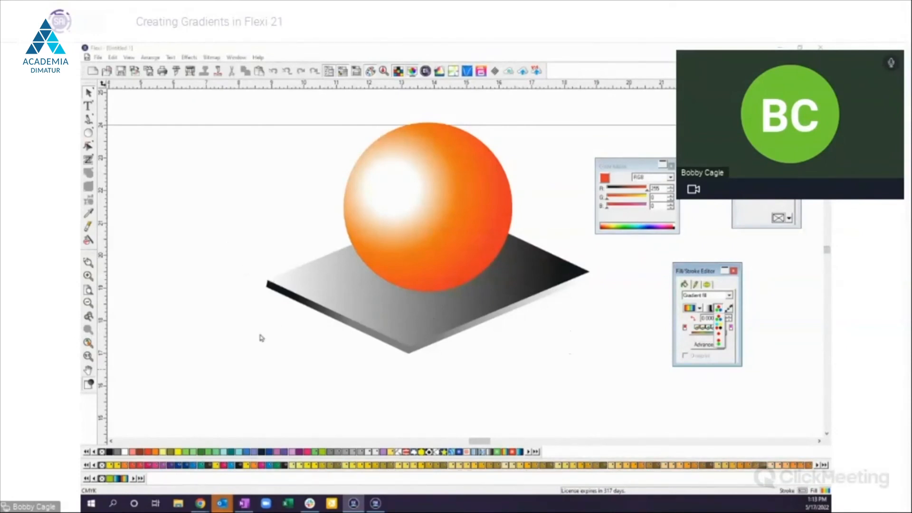
pyautogui.click(235, 344)
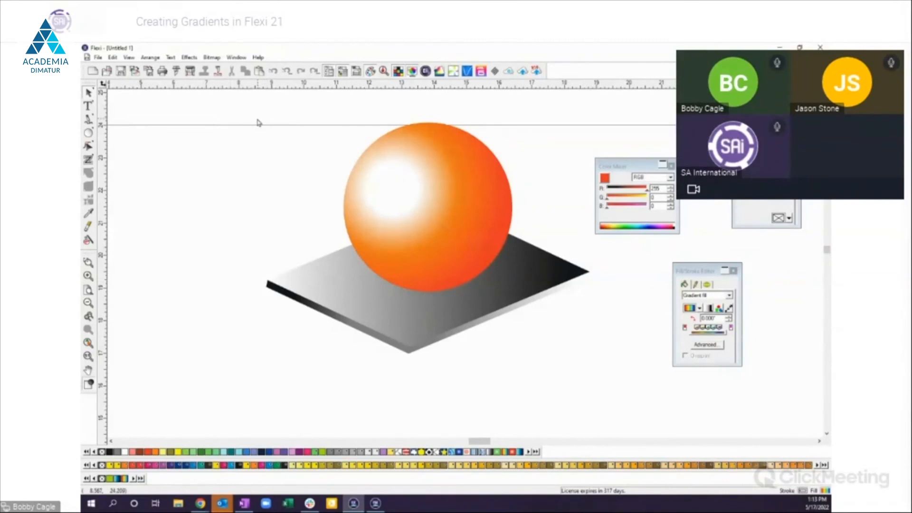
# Step: Delete the diamond with its block shadow and move the circle down into the freed space
pyautogui.click(456, 205)
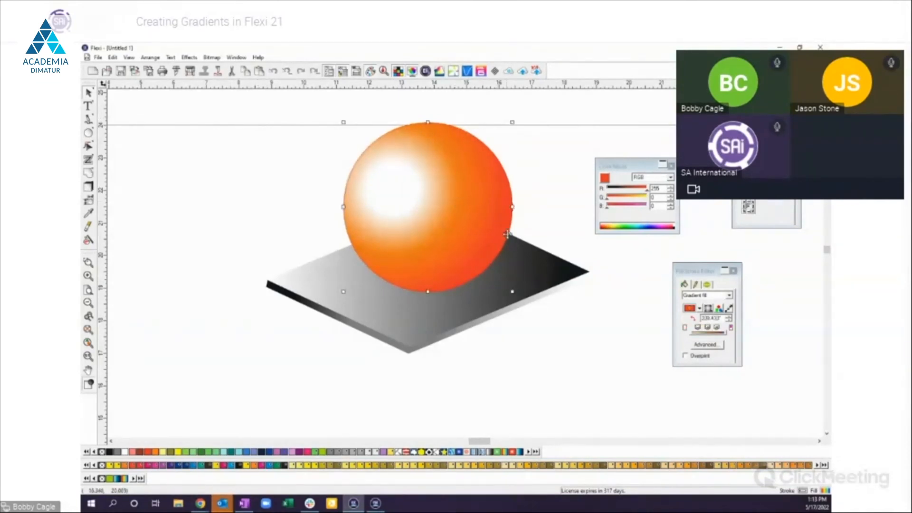
pyautogui.click(514, 293)
pyautogui.click(514, 297)
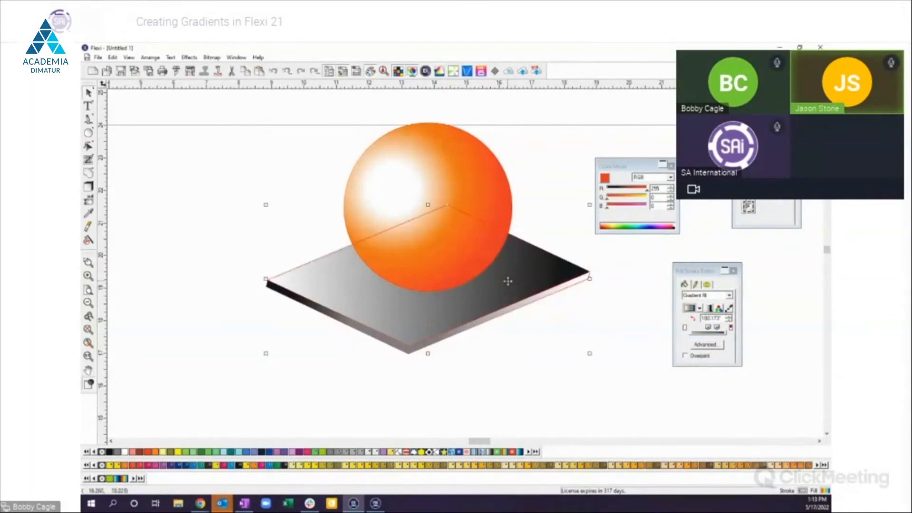
pyautogui.moveTo(508, 281); pyautogui.dragTo(507, 358)
pyautogui.press('Delete')
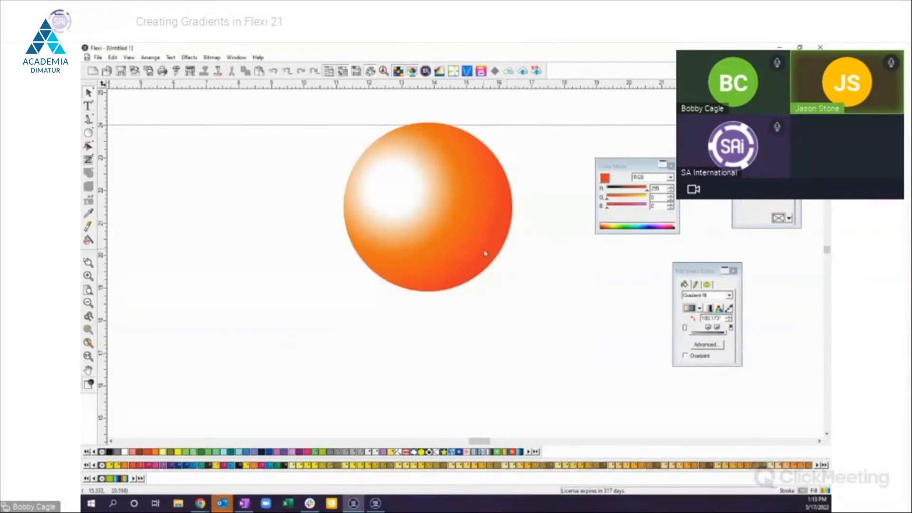
pyautogui.click(466, 232)
pyautogui.moveTo(465, 232); pyautogui.dragTo(455, 302)
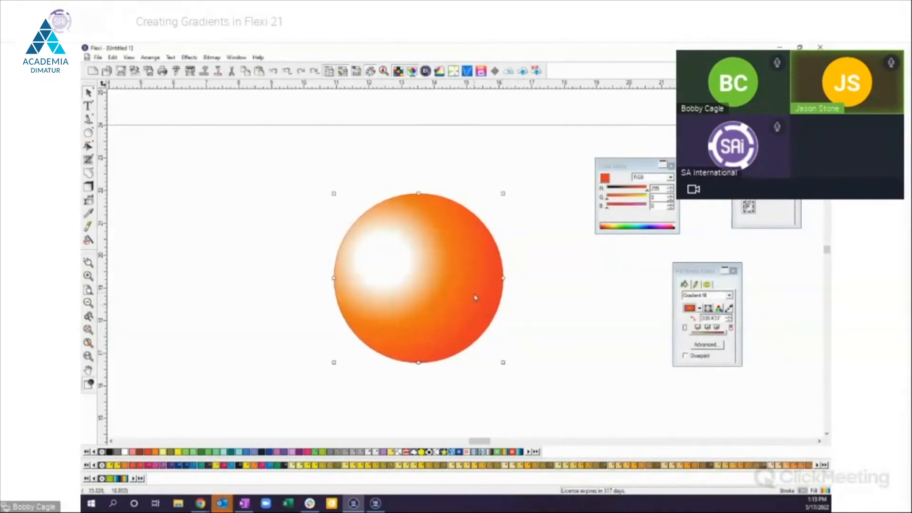
# Step: Switch the circle's gradient to CMYK colour blending and shorten the gradient so its red end lies inside the circle's lower-right edge
pyautogui.click(718, 308)
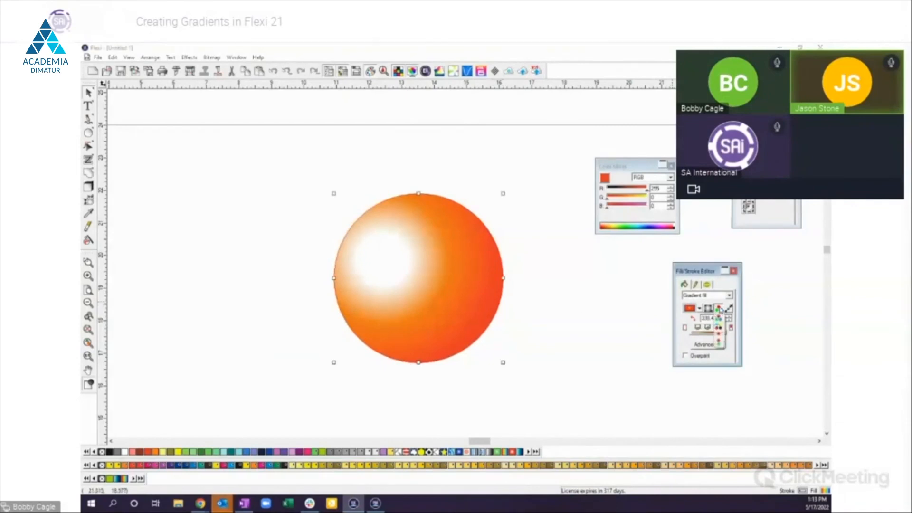
pyautogui.click(718, 332)
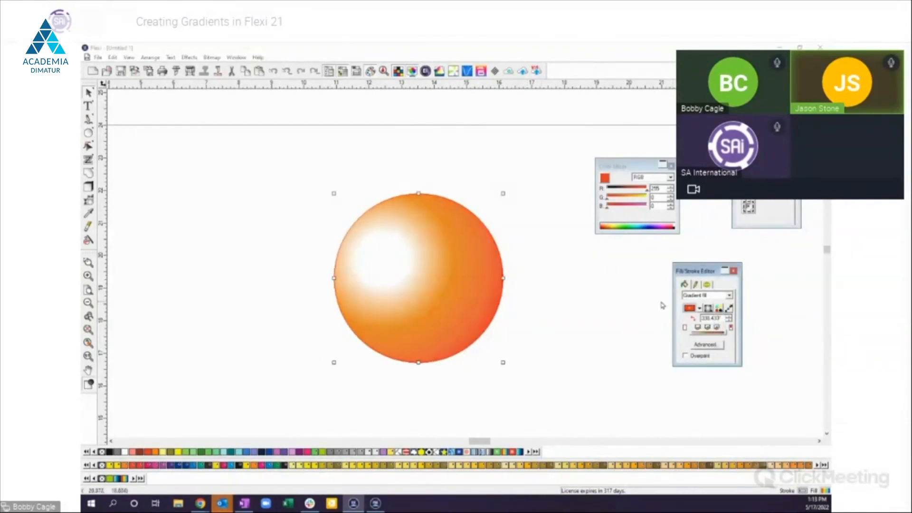
pyautogui.click(728, 308)
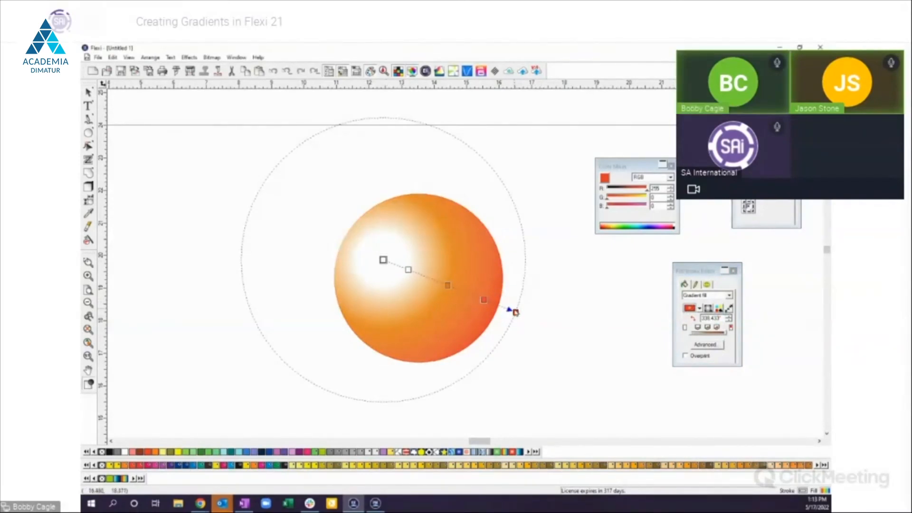
pyautogui.moveTo(515, 312); pyautogui.dragTo(483, 300)
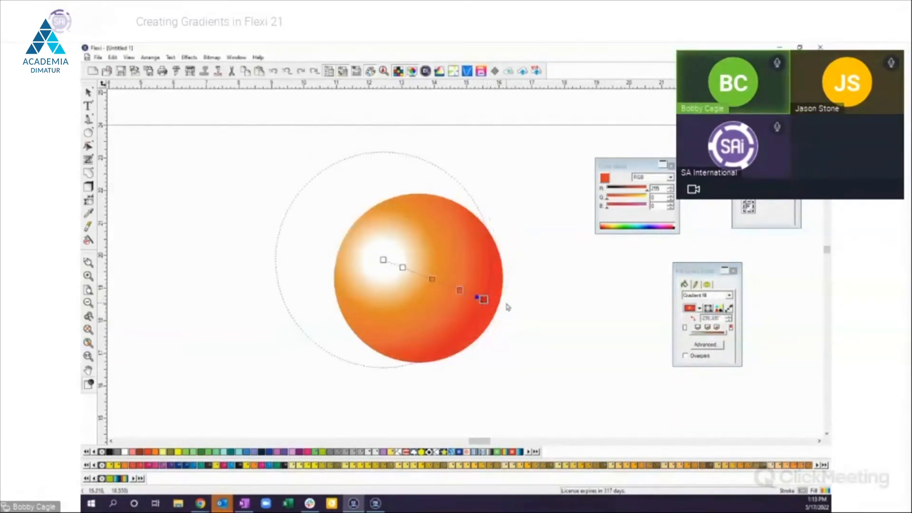
pyautogui.click(719, 309)
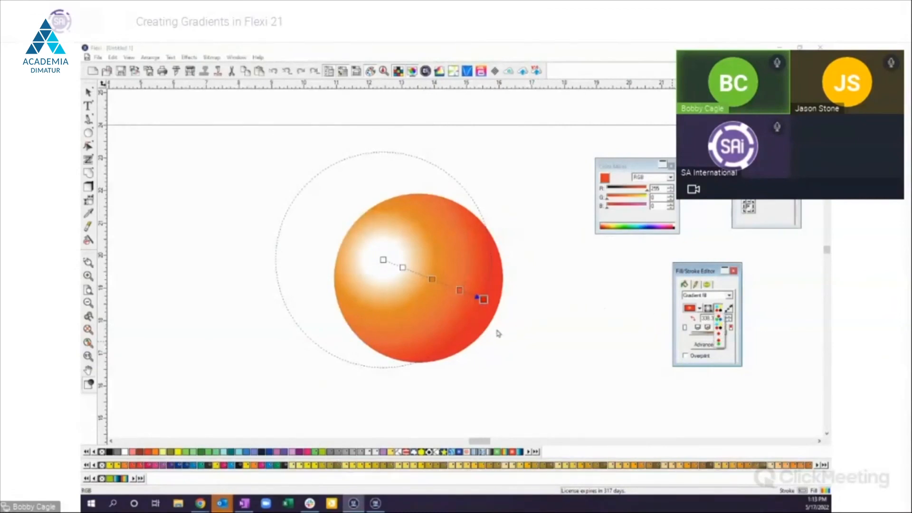
pyautogui.click(530, 471)
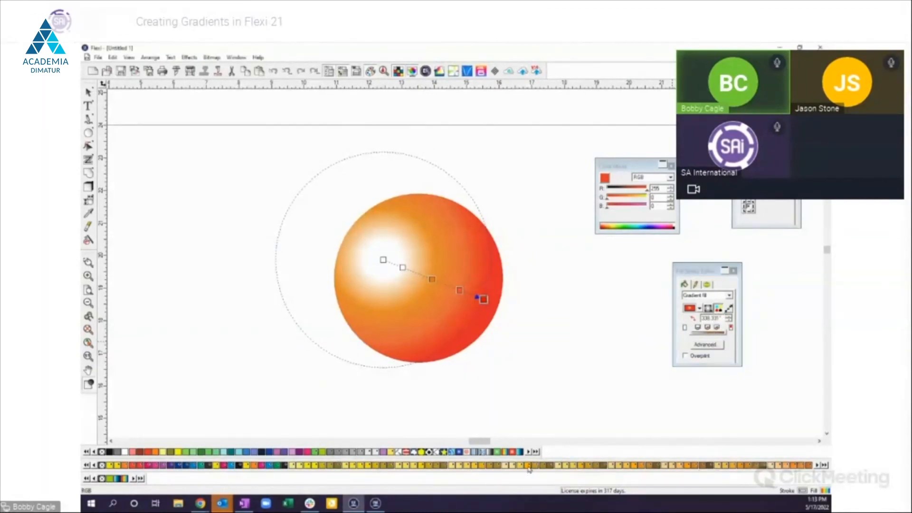
# Step: Recolour the outer end of the circle's gradient golden orange and nudge that end slightly downward
pyautogui.click(484, 301)
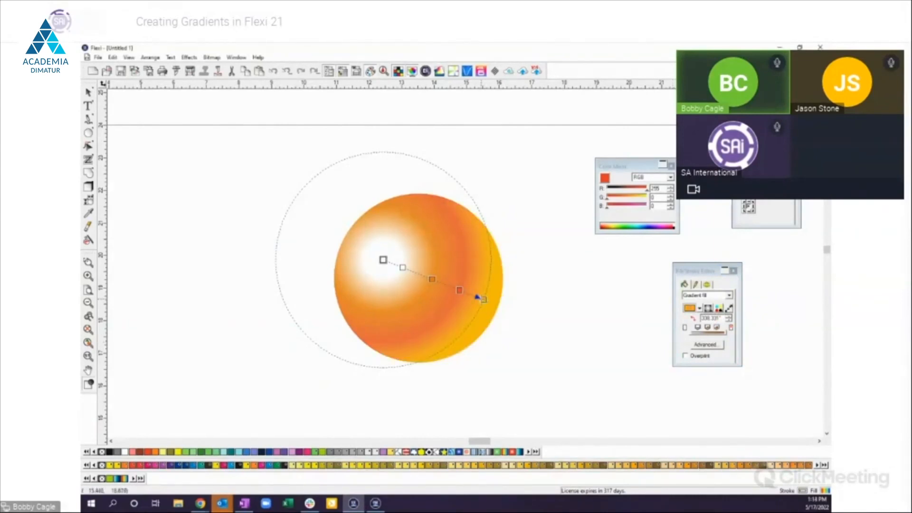
pyautogui.moveTo(477, 297)
pyautogui.mouseDown()
pyautogui.moveTo(469, 296)
pyautogui.moveTo(483, 302)
pyautogui.mouseUp()
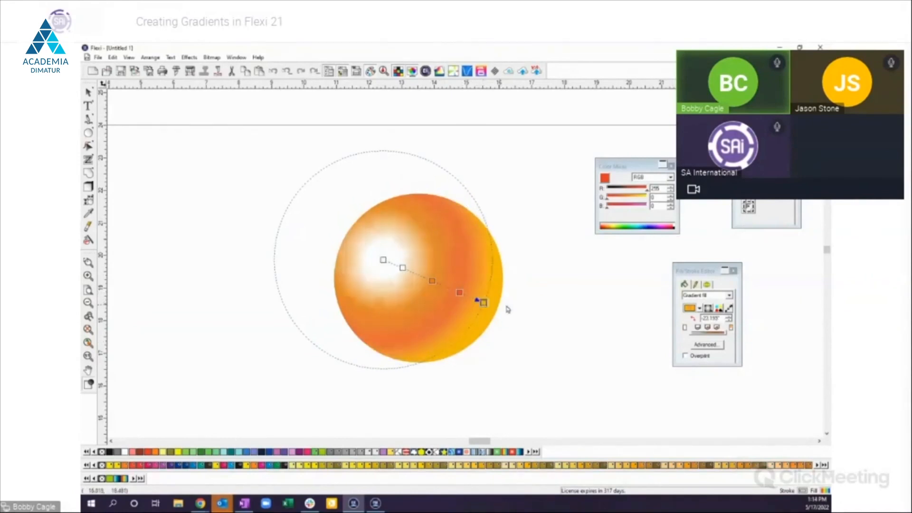
# Step: Switch the circle's gradient to RGB colour blending, nudge its outer end slightly down and inward, and reselect the circle
pyautogui.click(718, 308)
pyautogui.click(718, 327)
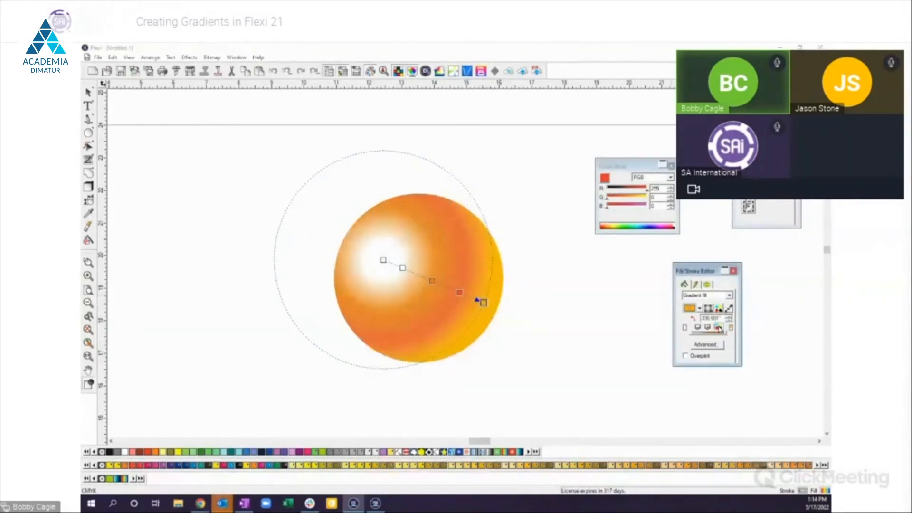
pyautogui.click(720, 308)
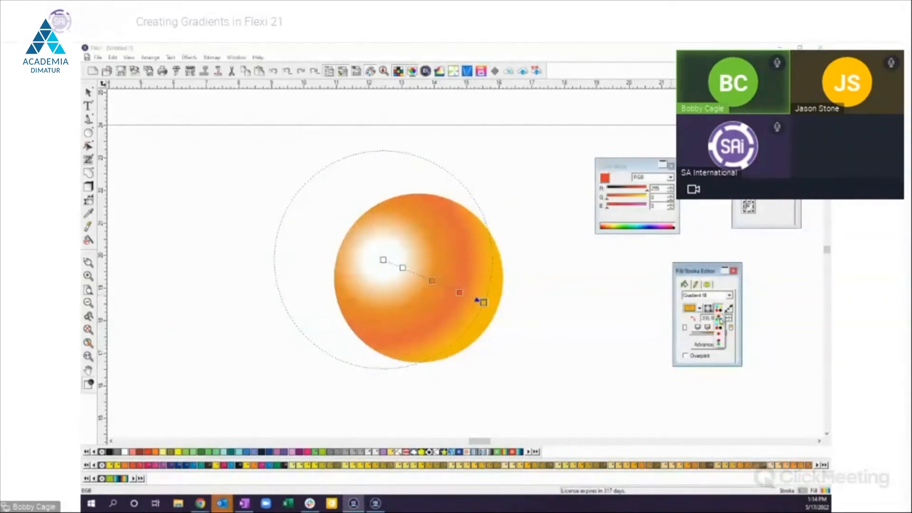
pyautogui.click(719, 317)
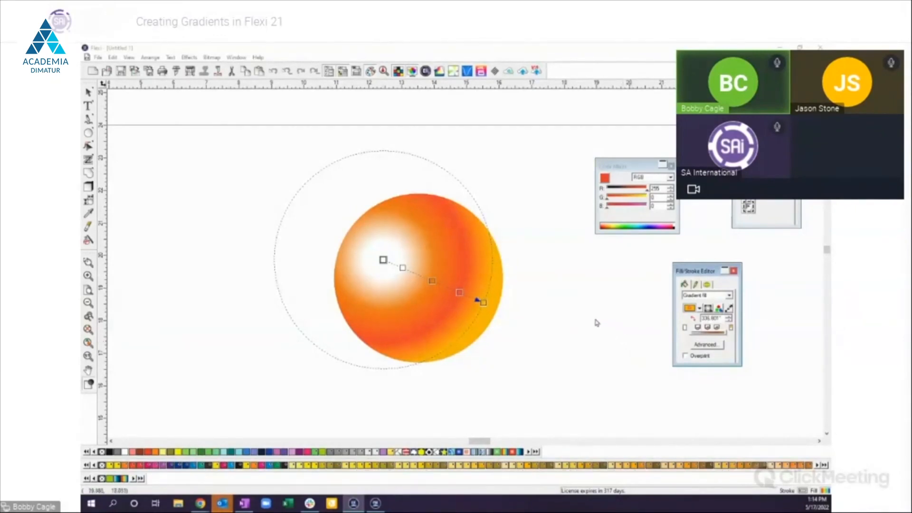
pyautogui.moveTo(482, 302); pyautogui.dragTo(477, 308)
pyautogui.click(539, 337)
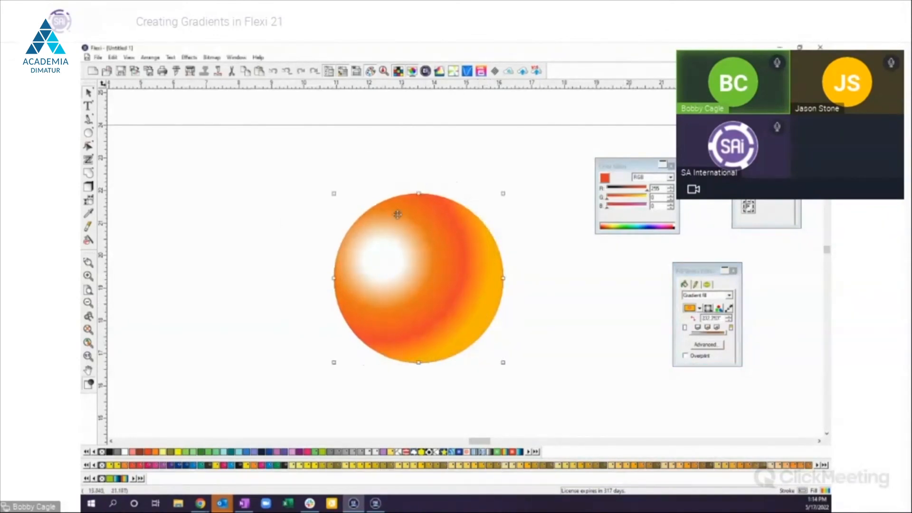
pyautogui.moveTo(296, 176)
pyautogui.mouseDown()
pyautogui.moveTo(514, 369)
pyautogui.moveTo(529, 393)
pyautogui.mouseUp()
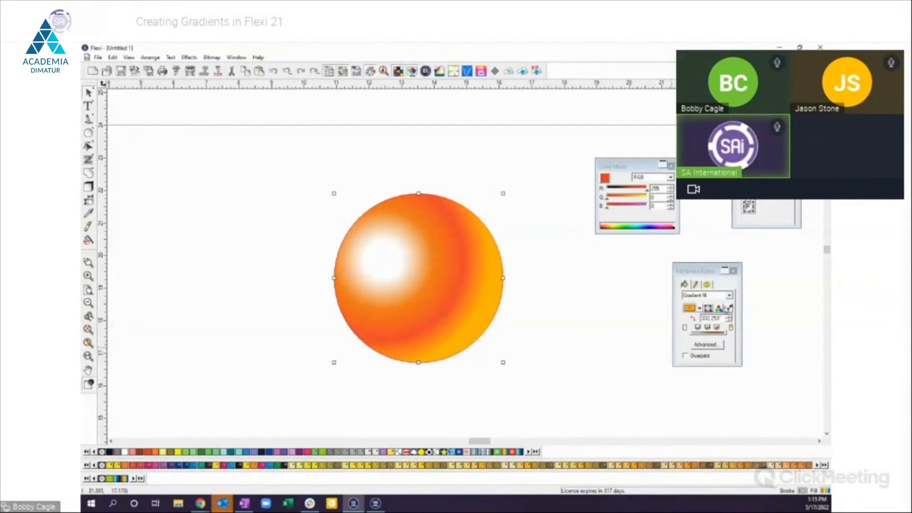
# Step: Move the second white stop of the circle's gradient closer to the highlight's centre to soften the highlight
pyautogui.click(729, 307)
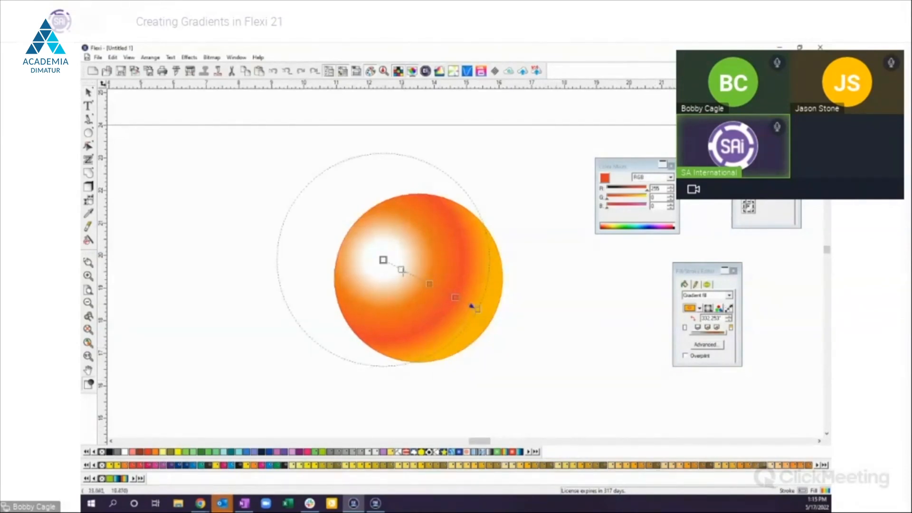
pyautogui.moveTo(401, 269)
pyautogui.mouseDown()
pyautogui.moveTo(413, 275)
pyautogui.moveTo(391, 264)
pyautogui.mouseUp()
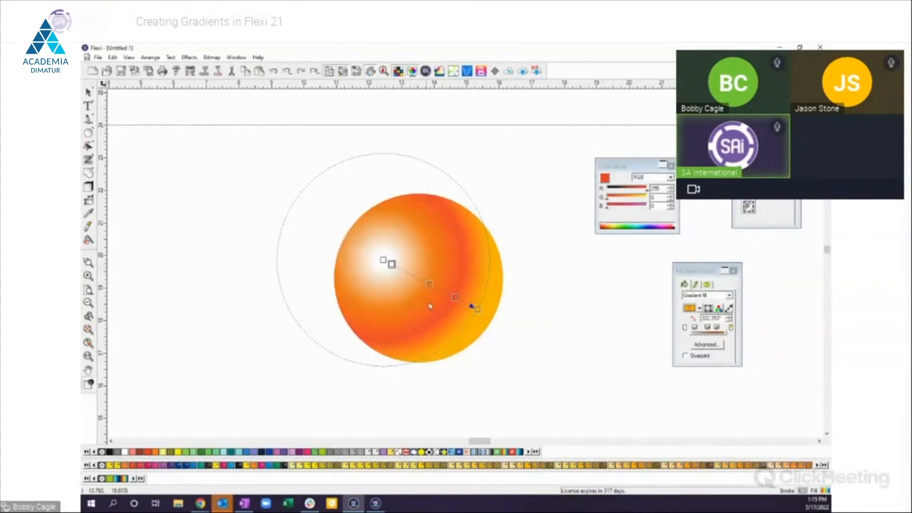
pyautogui.click(561, 360)
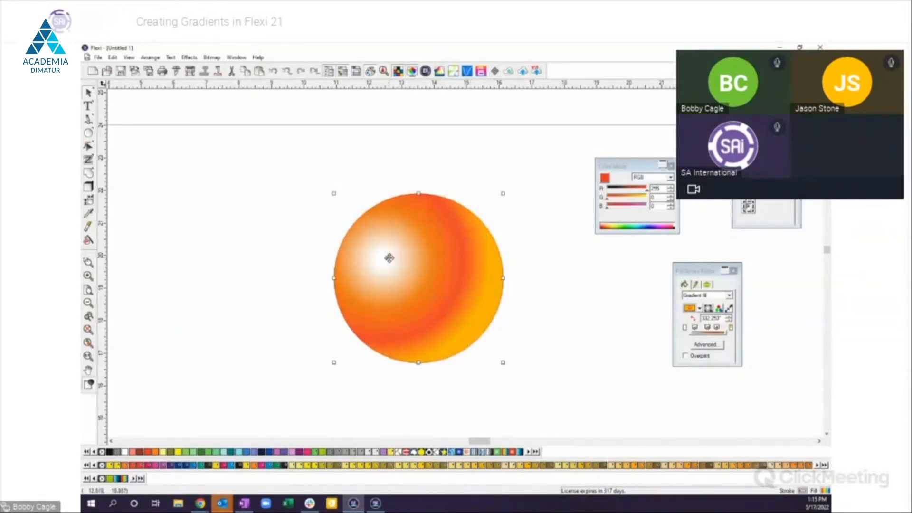
# Step: Reposition the circle's gradient so the white highlight lies upper right and the golden end at the lower-left edge, at about 227°
pyautogui.click(729, 308)
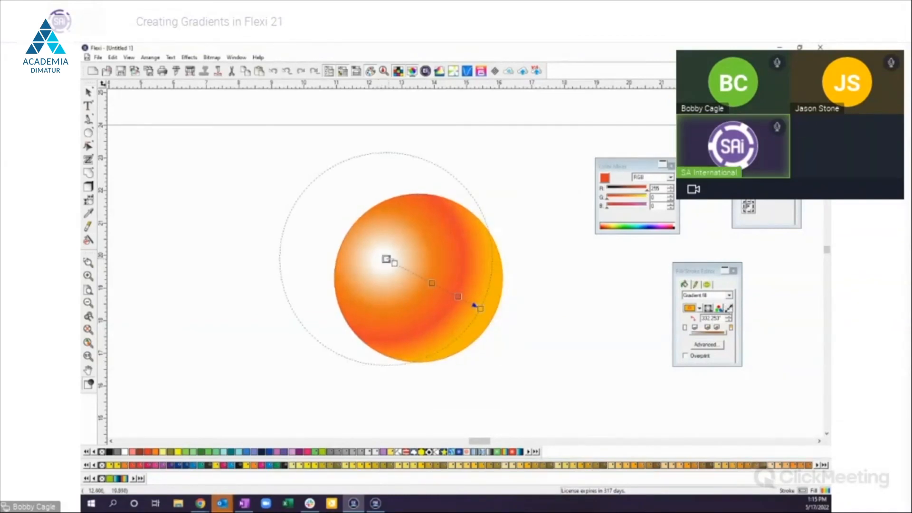
pyautogui.moveTo(472, 306); pyautogui.dragTo(356, 336)
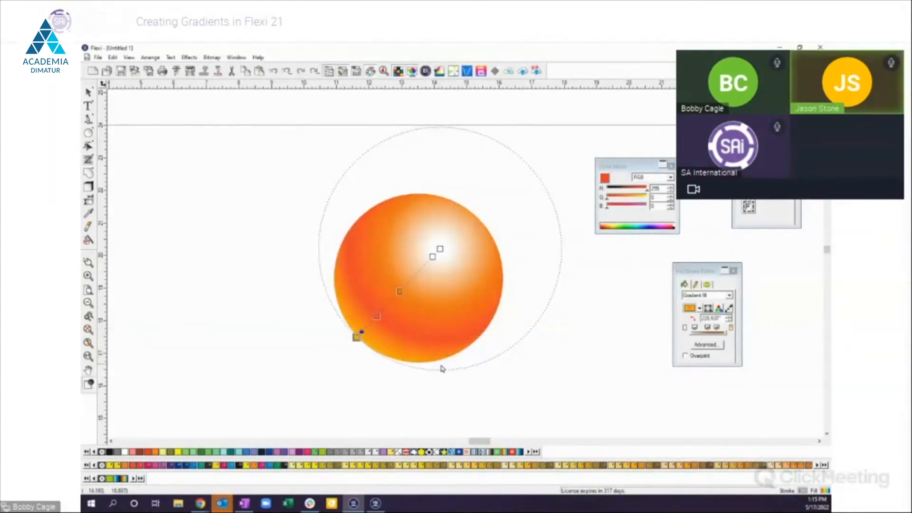
pyautogui.click(565, 369)
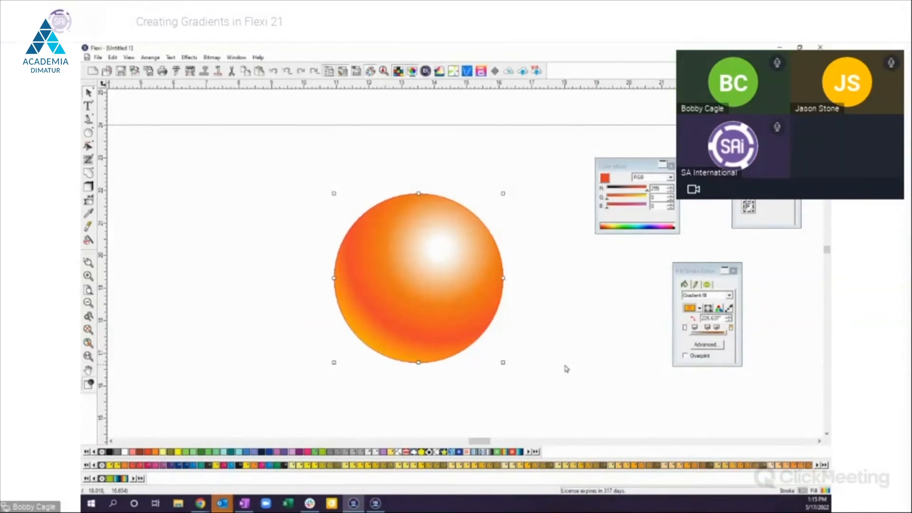
# Step: Open the gradient's advanced settings and examine the colour choices for the red stop and the list of preset gradients
pyautogui.click(705, 345)
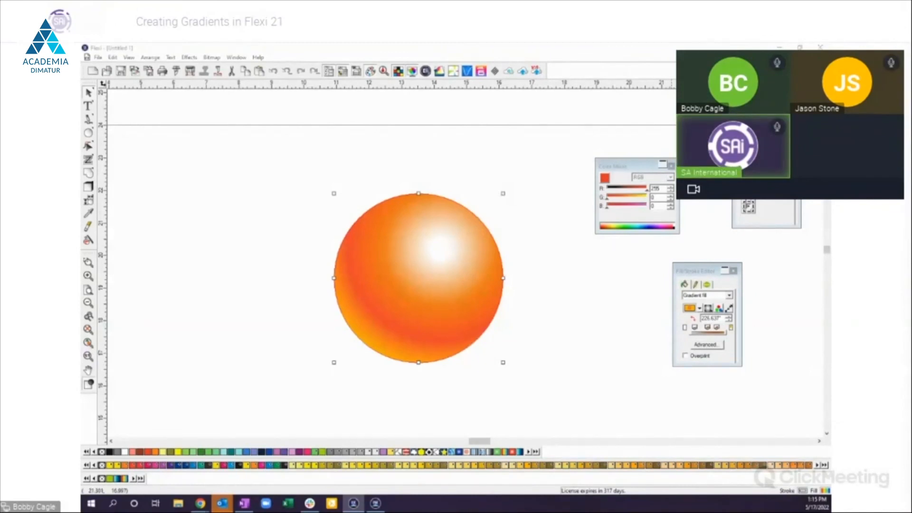
pyautogui.moveTo(709, 233); pyautogui.dragTo(629, 220)
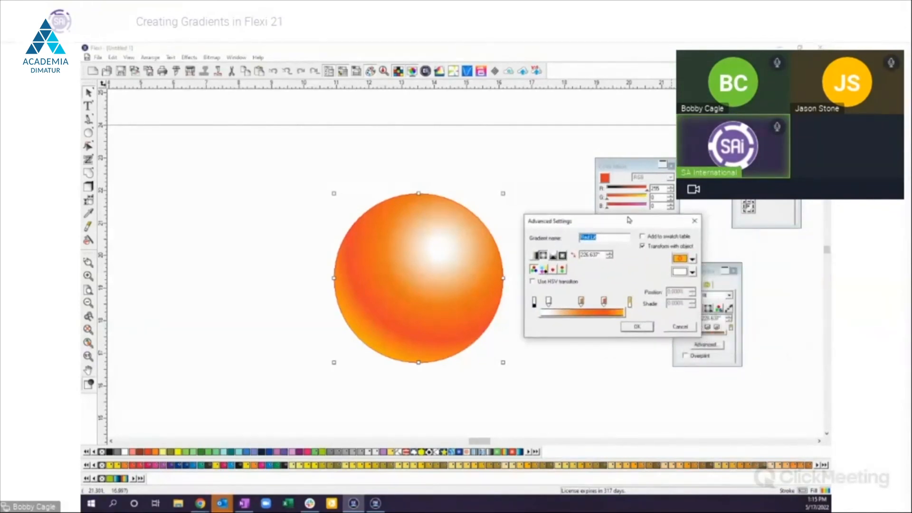
pyautogui.click(605, 303)
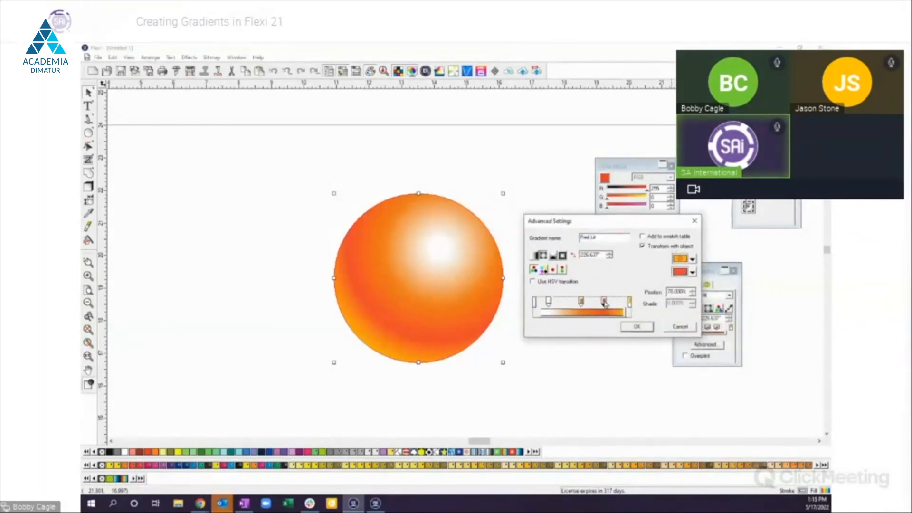
pyautogui.click(693, 272)
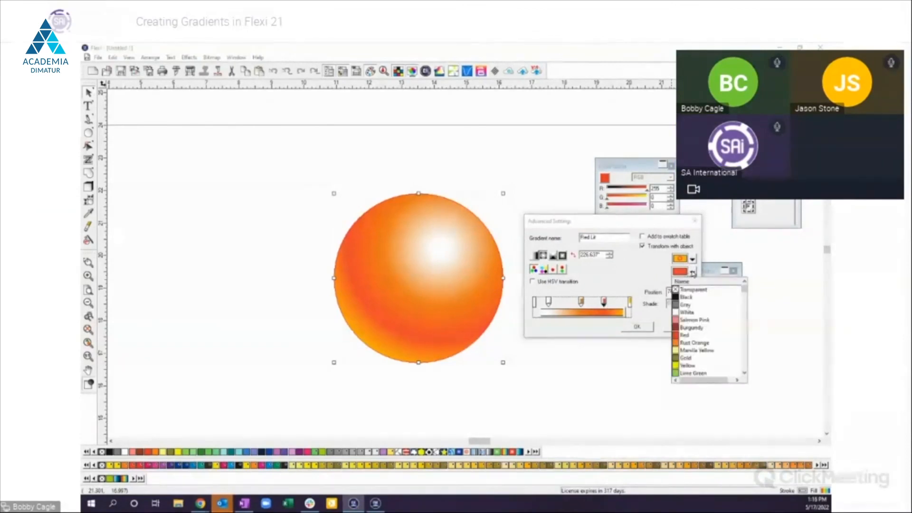
pyautogui.click(639, 273)
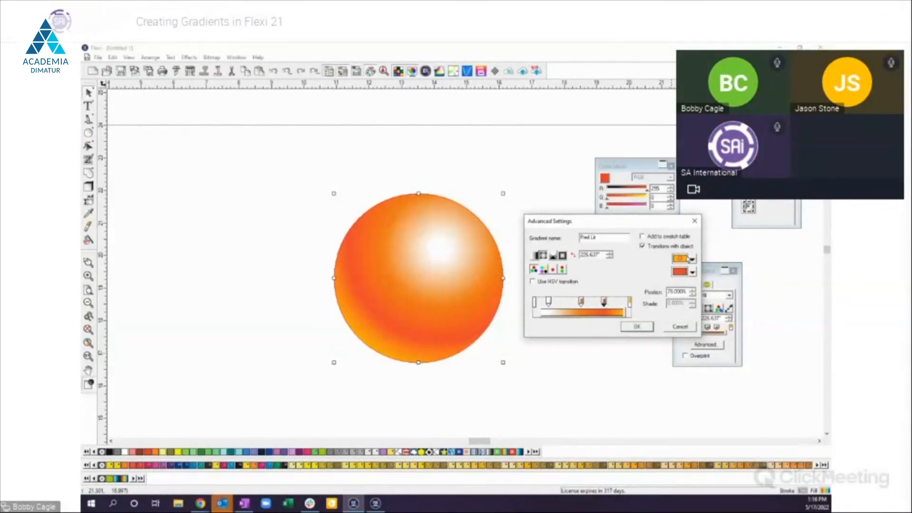
pyautogui.click(691, 259)
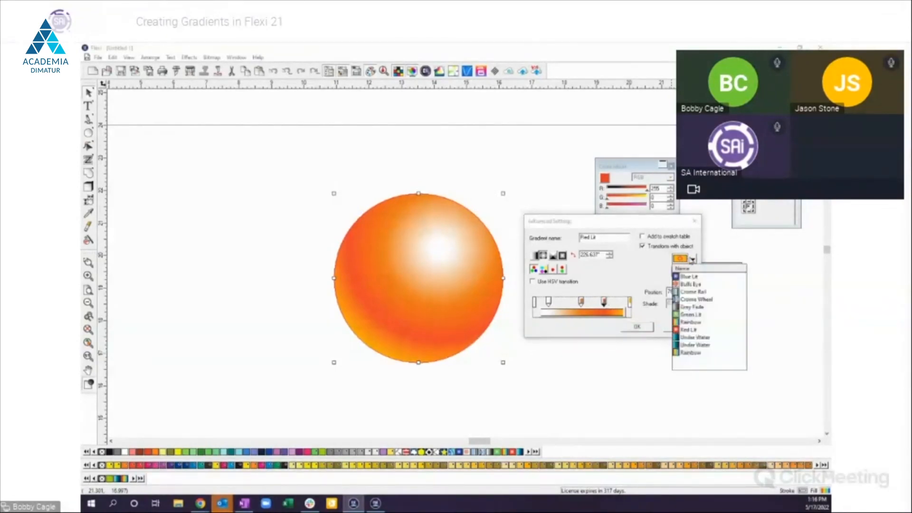
pyautogui.click(691, 259)
pyautogui.click(693, 271)
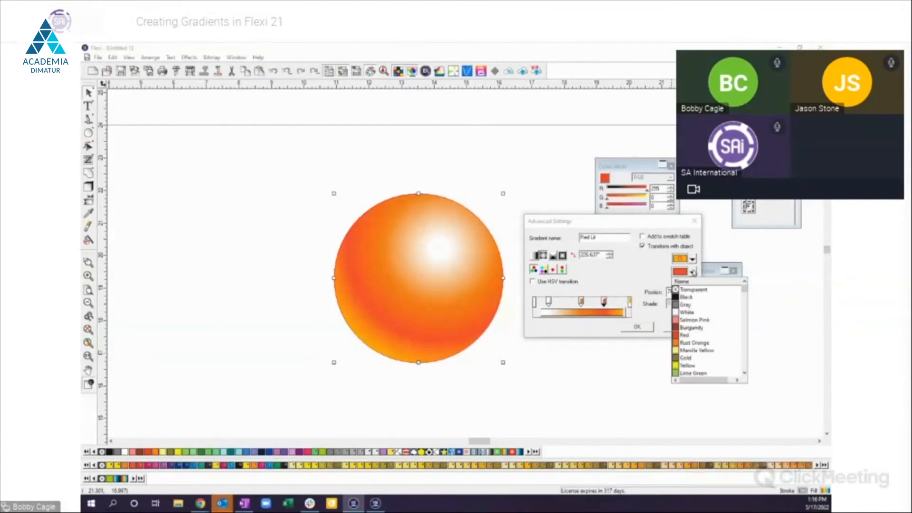
pyautogui.click(693, 272)
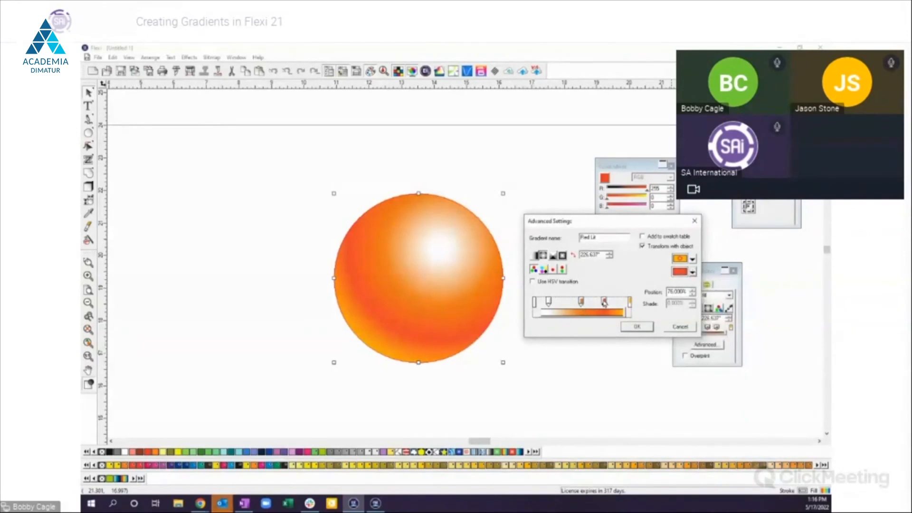
pyautogui.moveTo(604, 303); pyautogui.dragTo(603, 303)
# Step: Recolour the gradient's orange 48% stop with a custom muted purple, RGB 130, 111, 145, and apply the advanced settings
pyautogui.click(581, 301)
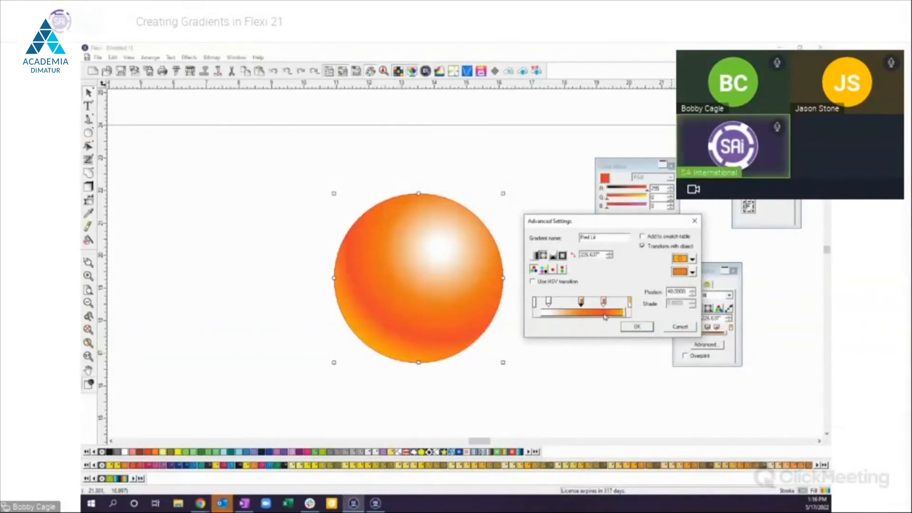
pyautogui.click(679, 272)
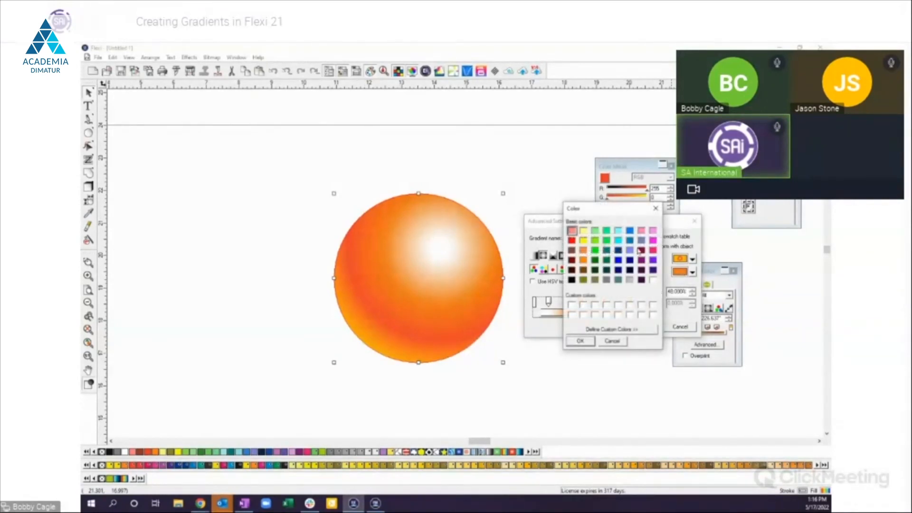
pyautogui.click(607, 230)
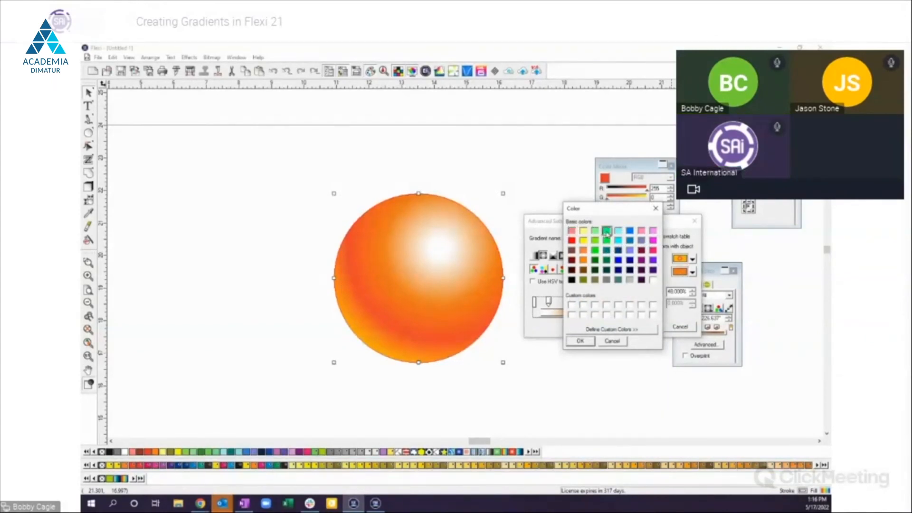
pyautogui.click(612, 329)
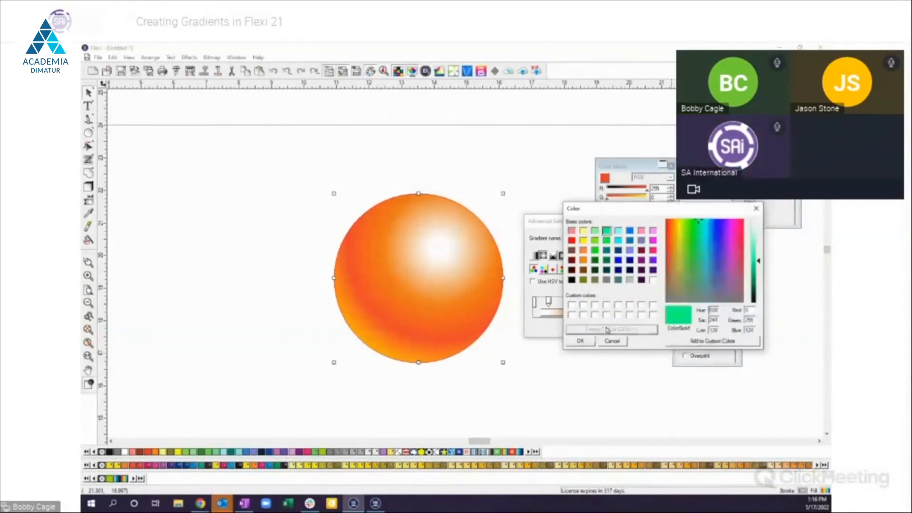
pyautogui.click(694, 236)
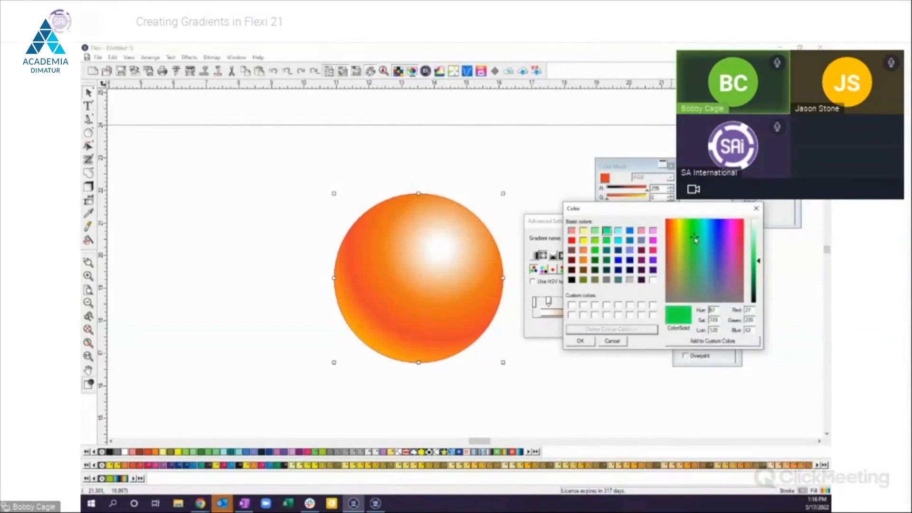
pyautogui.moveTo(694, 236)
pyautogui.mouseDown()
pyautogui.moveTo(718, 231)
pyautogui.moveTo(728, 291)
pyautogui.mouseUp()
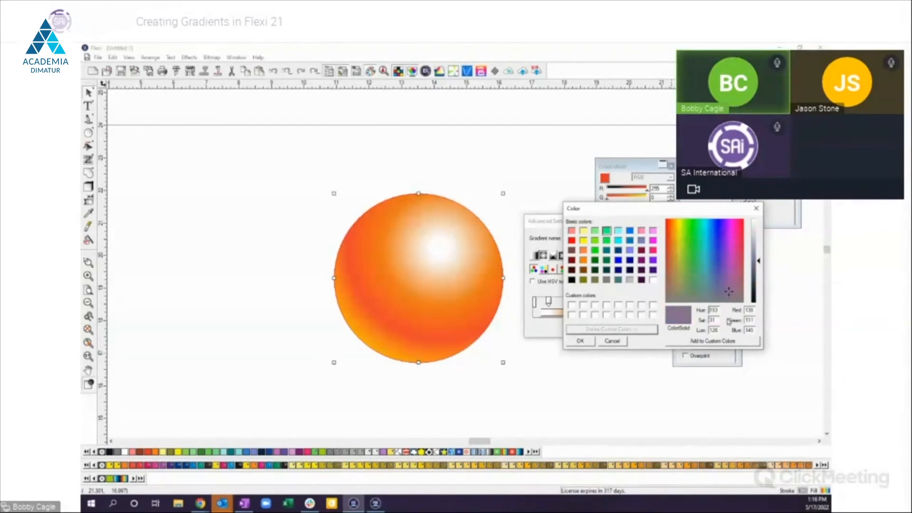
pyautogui.click(580, 342)
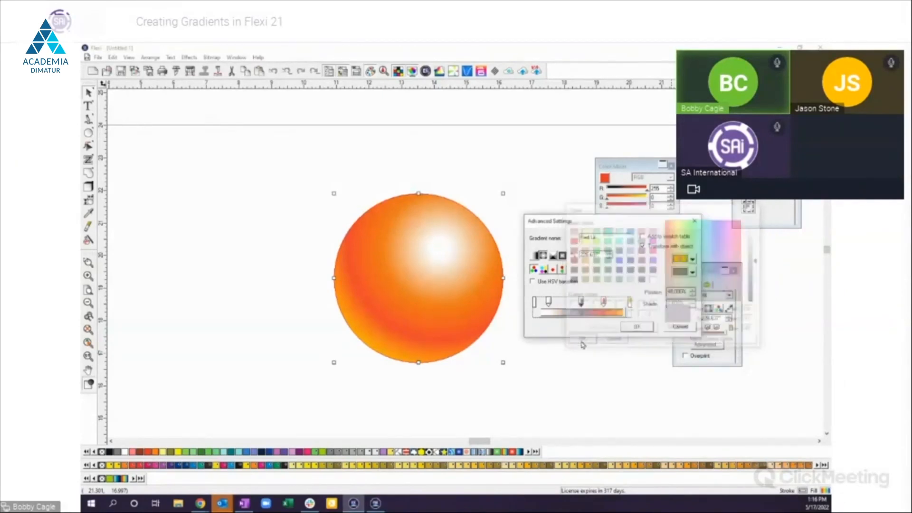
pyautogui.click(638, 327)
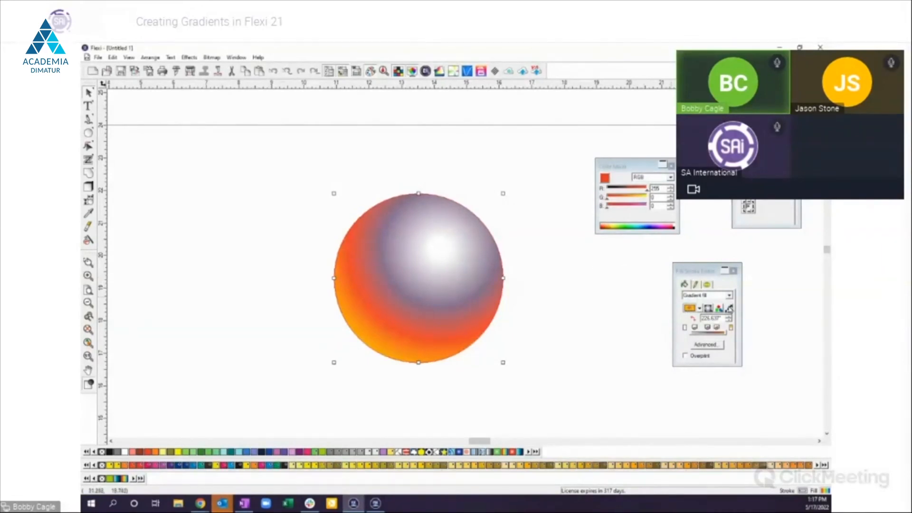
pyautogui.click(729, 308)
pyautogui.click(707, 345)
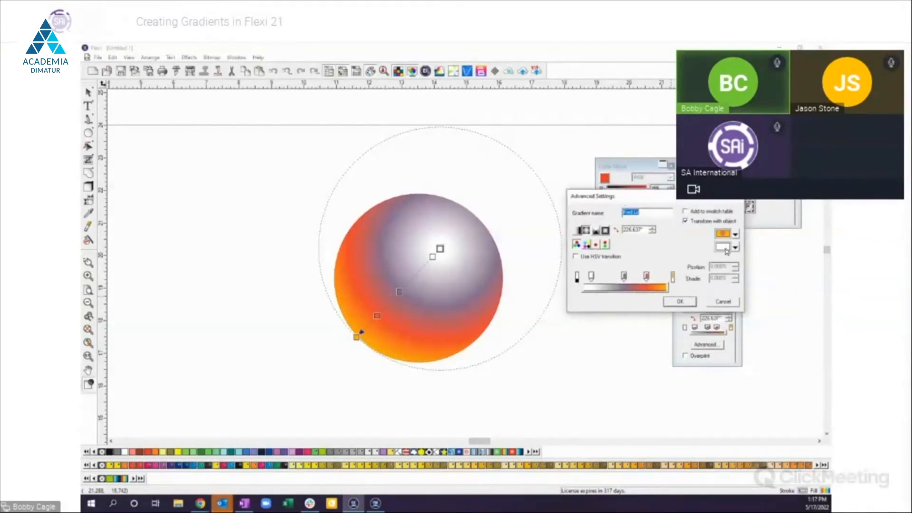
pyautogui.click(724, 248)
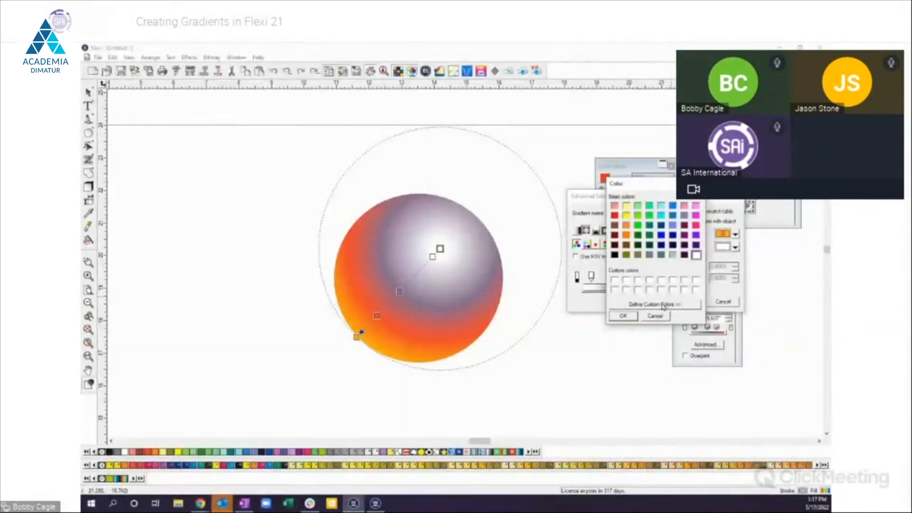
pyautogui.click(655, 316)
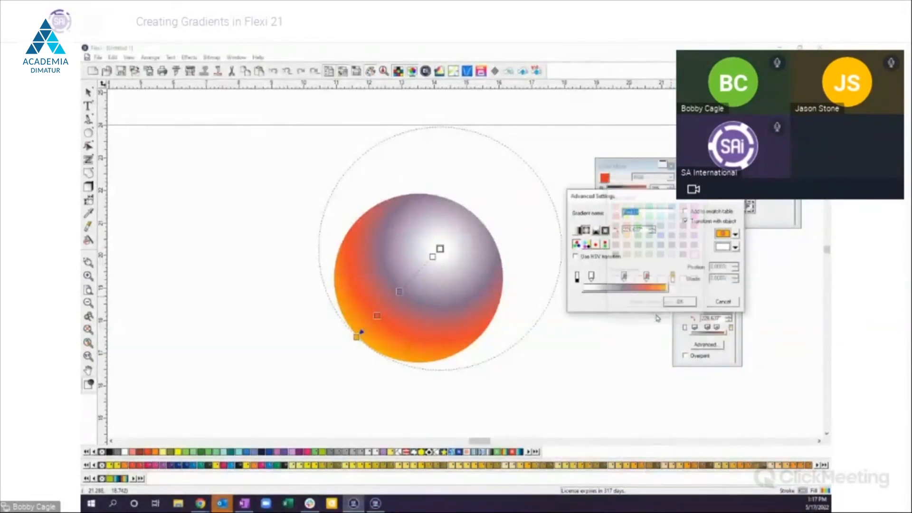
pyautogui.click(722, 302)
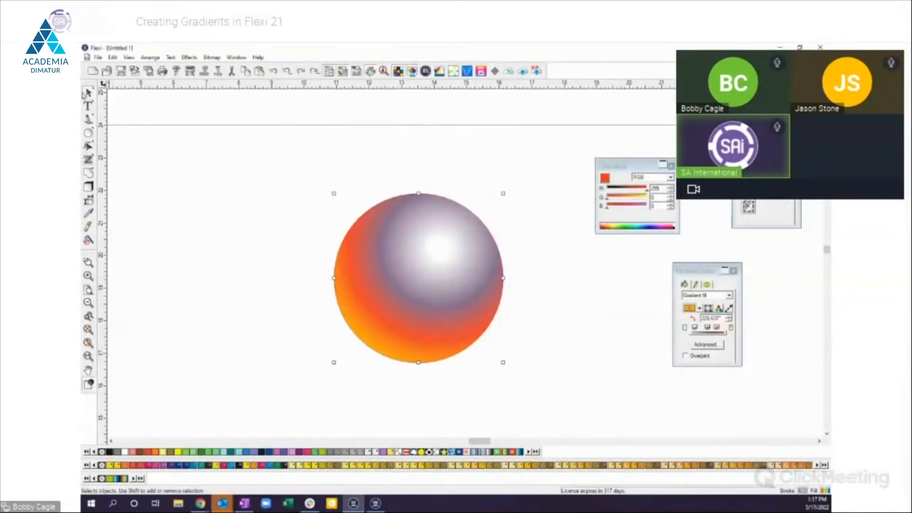
pyautogui.click(190, 167)
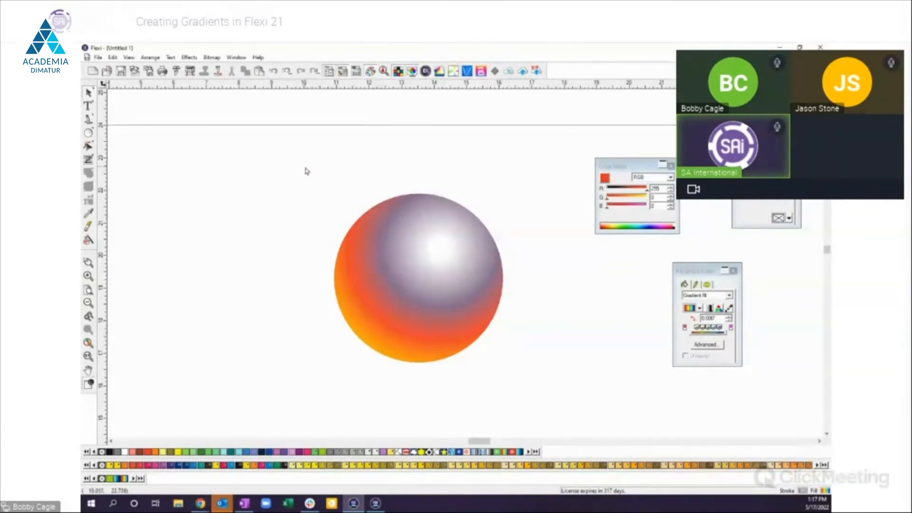
pyautogui.moveTo(305, 171); pyautogui.dragTo(542, 380)
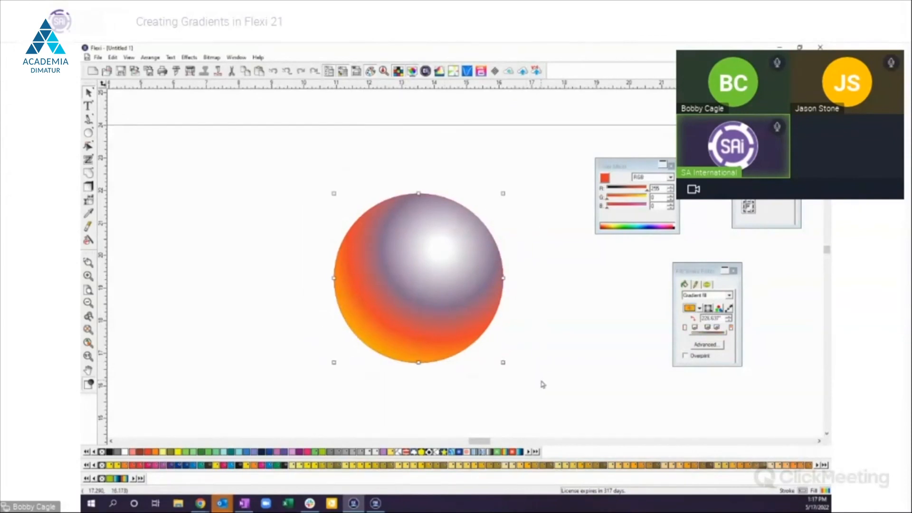